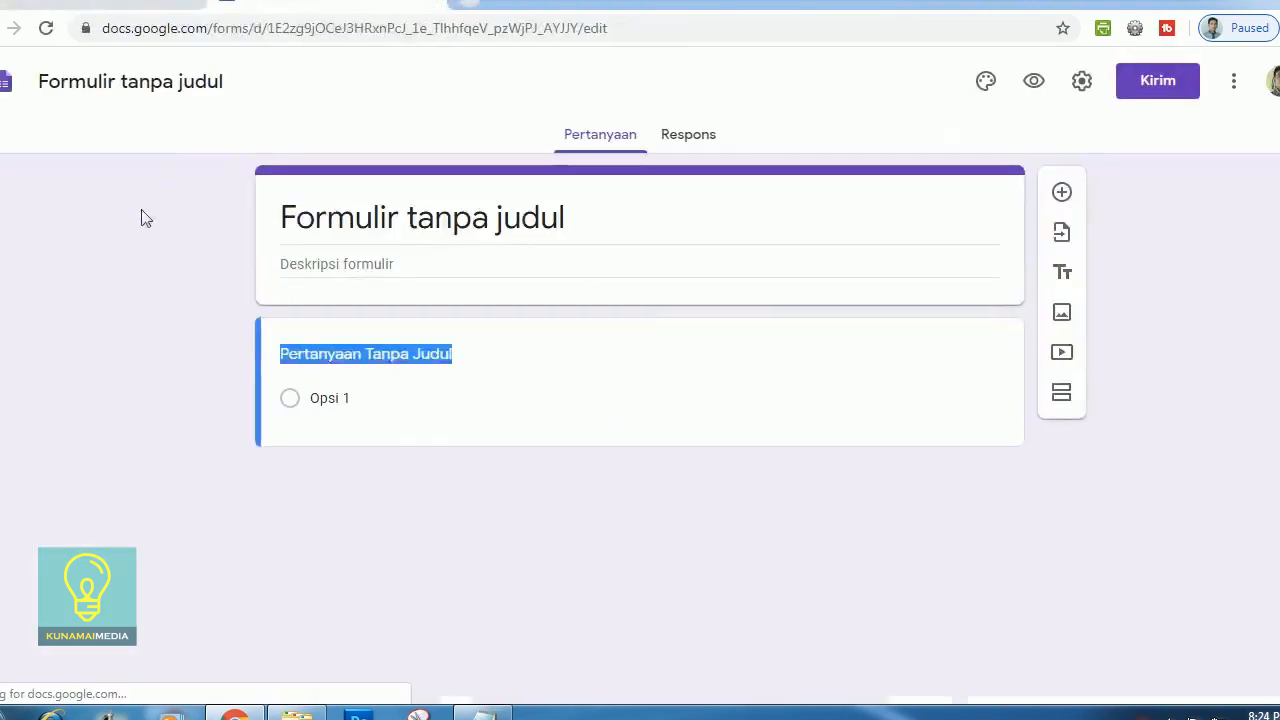
Rename the form "SENIN - MATEMATIKA - MM"
{"action": "left_click", "coordinate": [135, 85]}
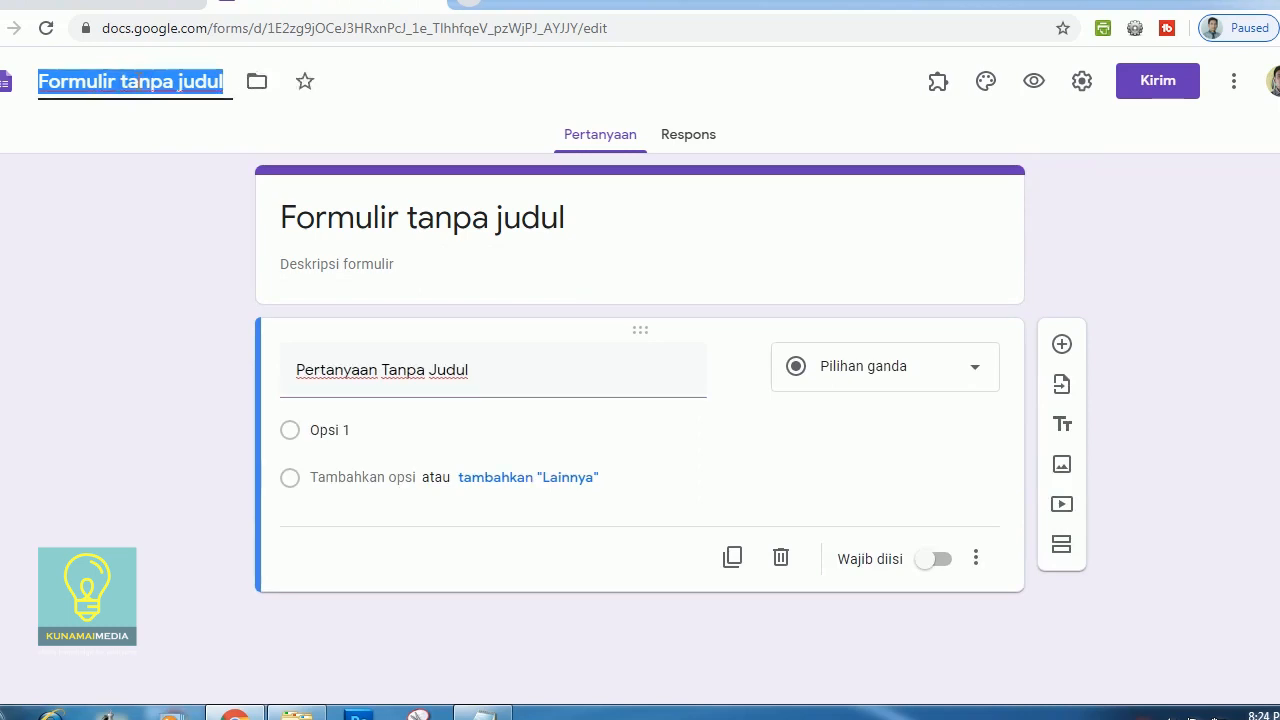
{"action": "type", "text": "SENIN -"}
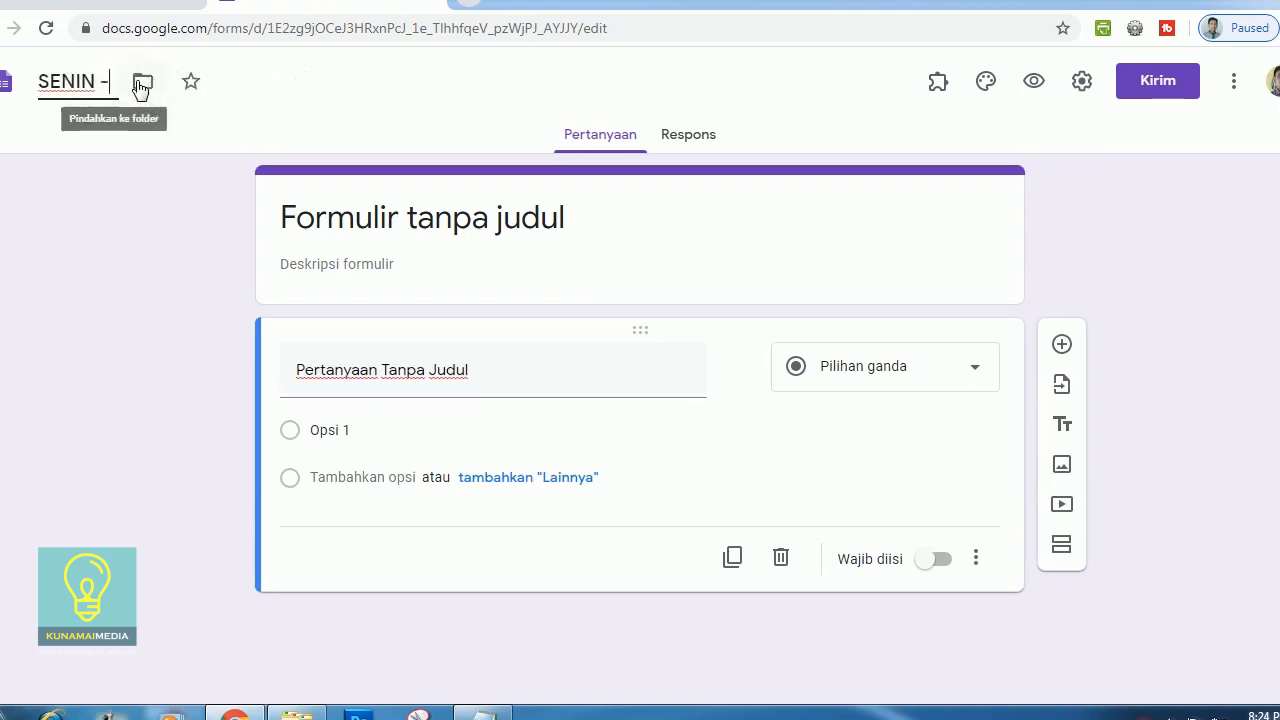
{"action": "type", "text": " MATE"}
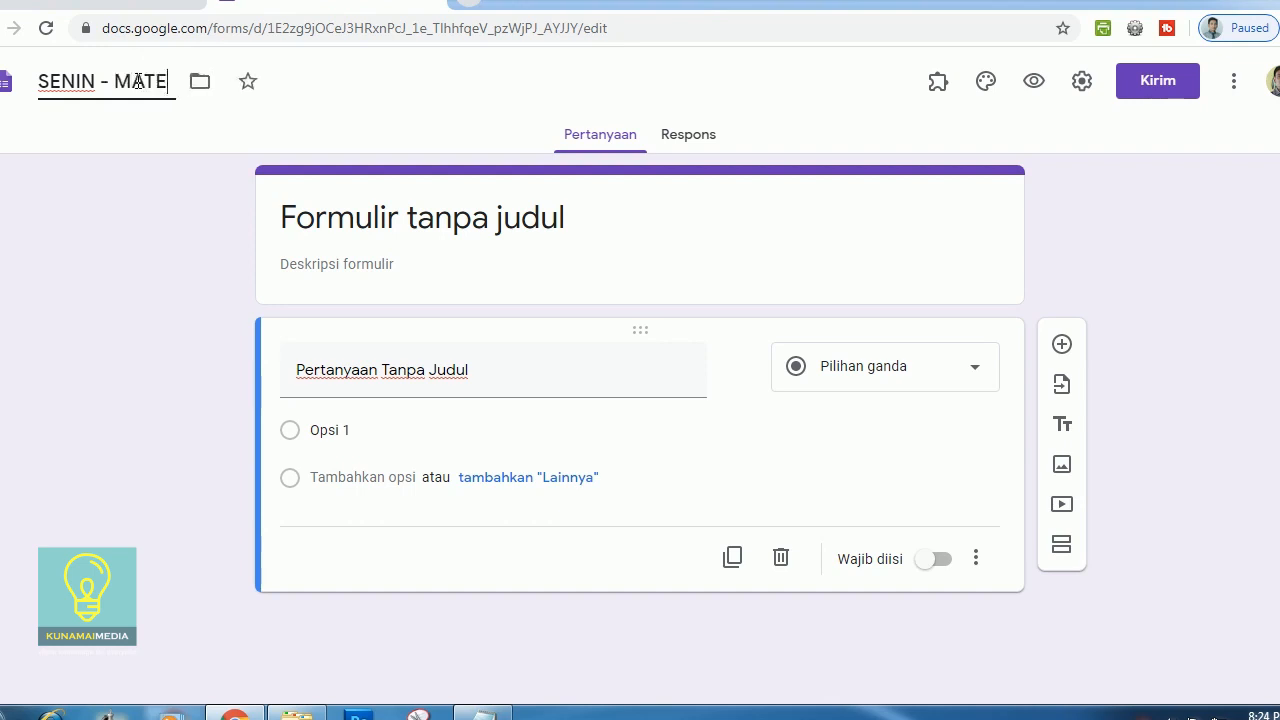
{"action": "type", "text": "MATIKA "}
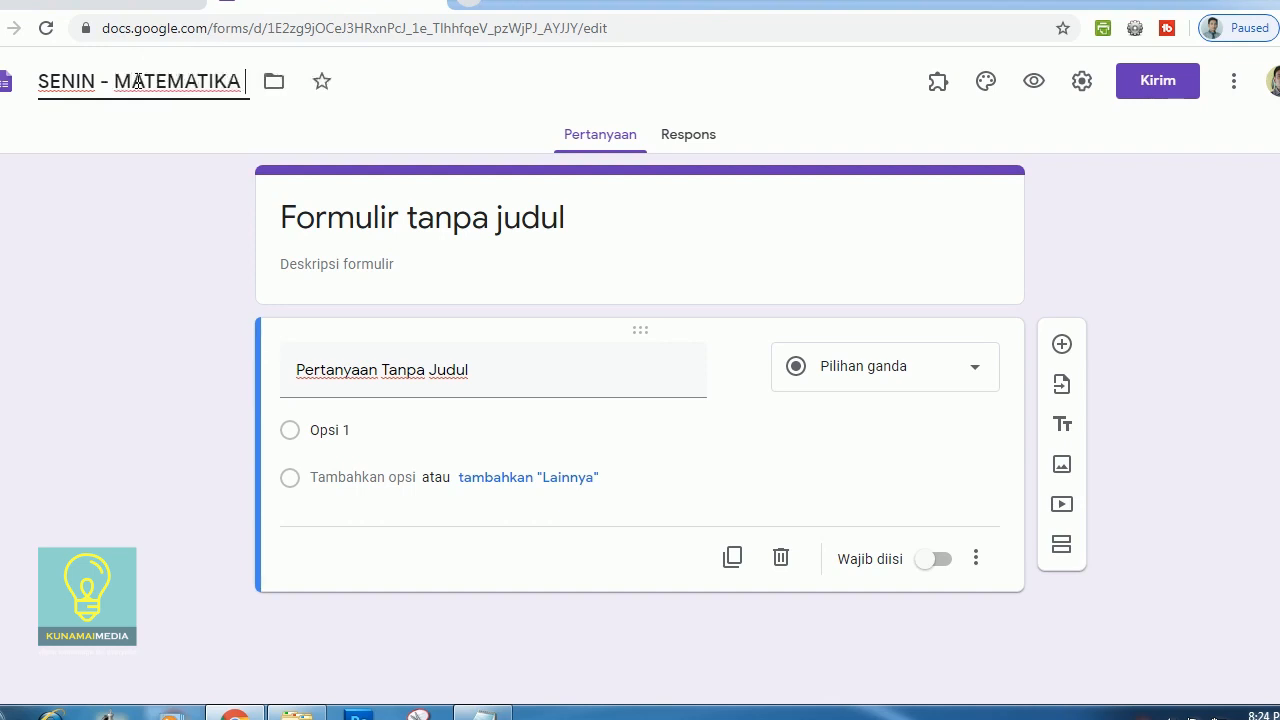
{"action": "type", "text": "- MM"}
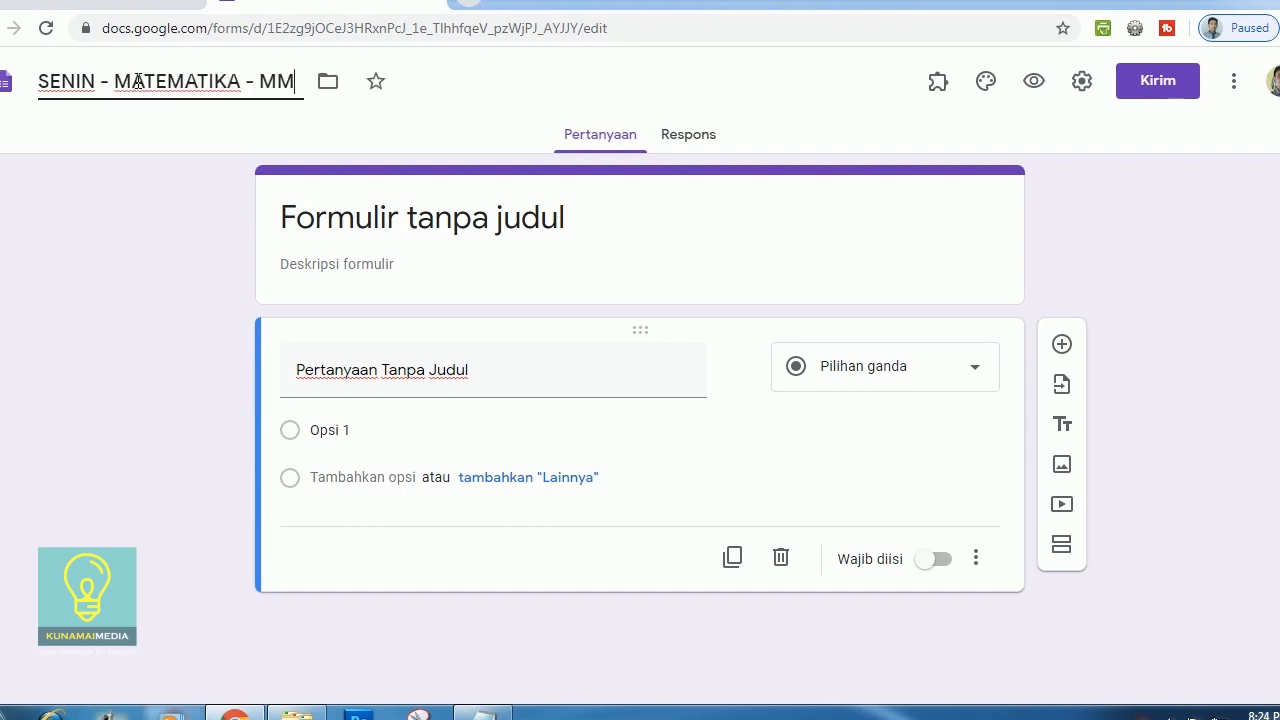
{"action": "left_click", "coordinate": [129, 217]}
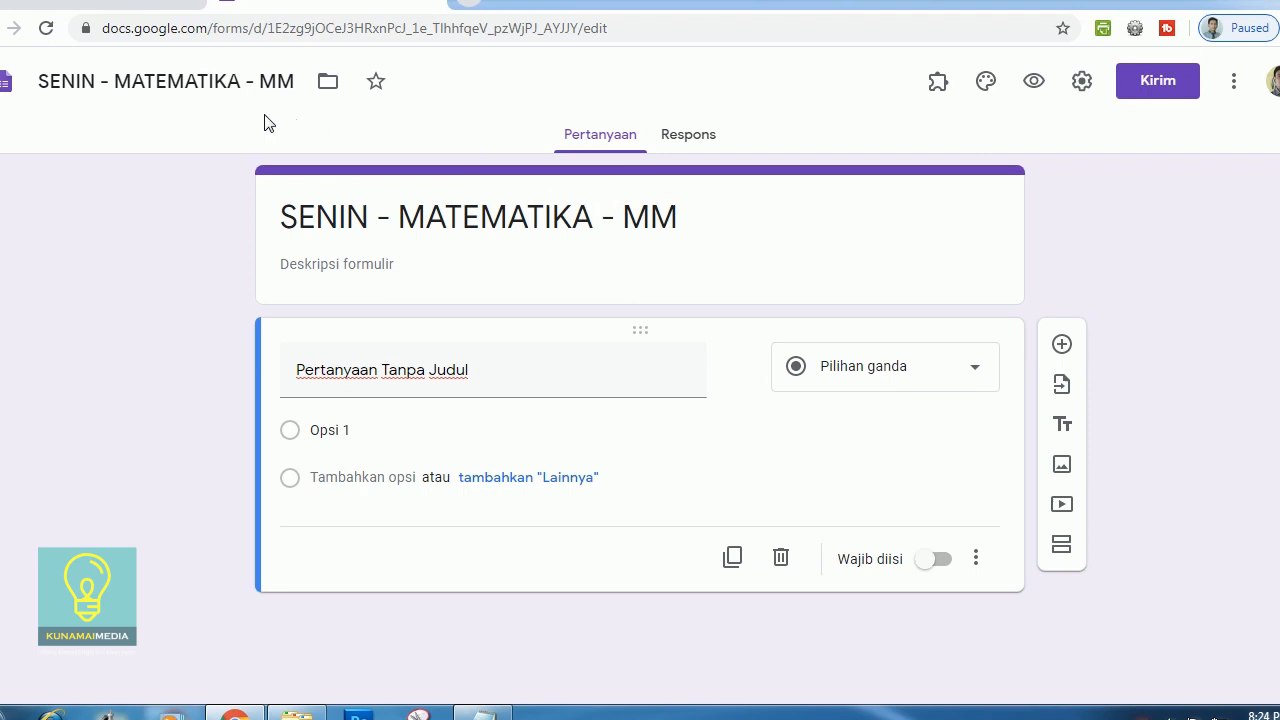
Copy the form name "SENIN - MATEMATIKA - MM" and paste it over the title in the form's header card
{"action": "double_click", "coordinate": [54, 80]}
{"action": "left_click", "coordinate": [101, 88]}
{"action": "left_click_drag", "start_coordinate": [40, 80], "coordinate": [296, 82]}
{"action": "right_click", "coordinate": [257, 80]}
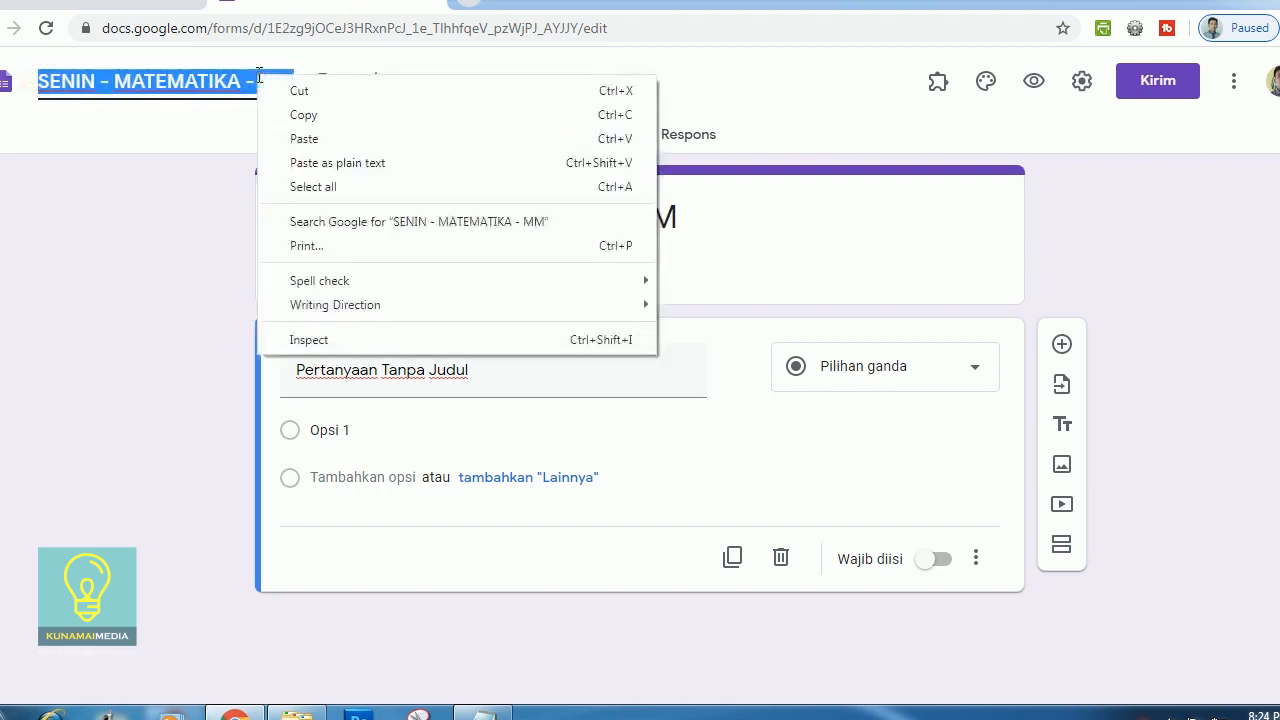
{"action": "left_click", "coordinate": [306, 117]}
{"action": "left_click", "coordinate": [340, 213]}
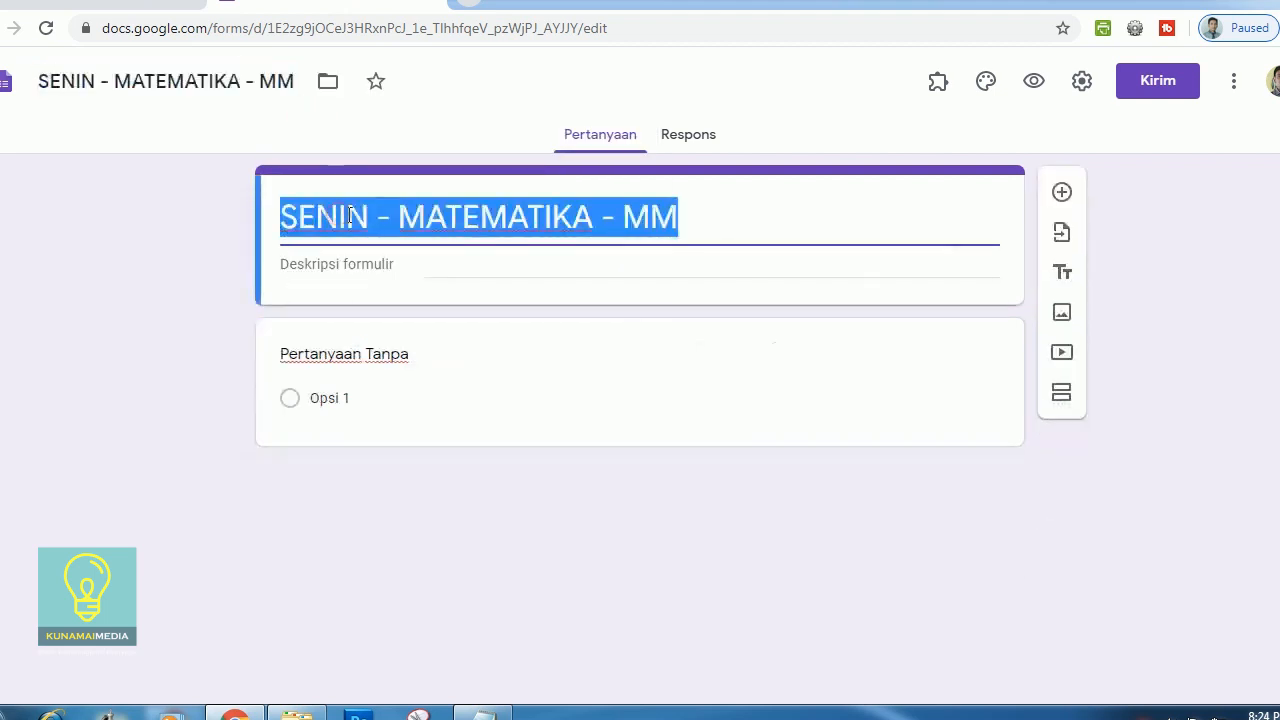
{"action": "right_click", "coordinate": [348, 216]}
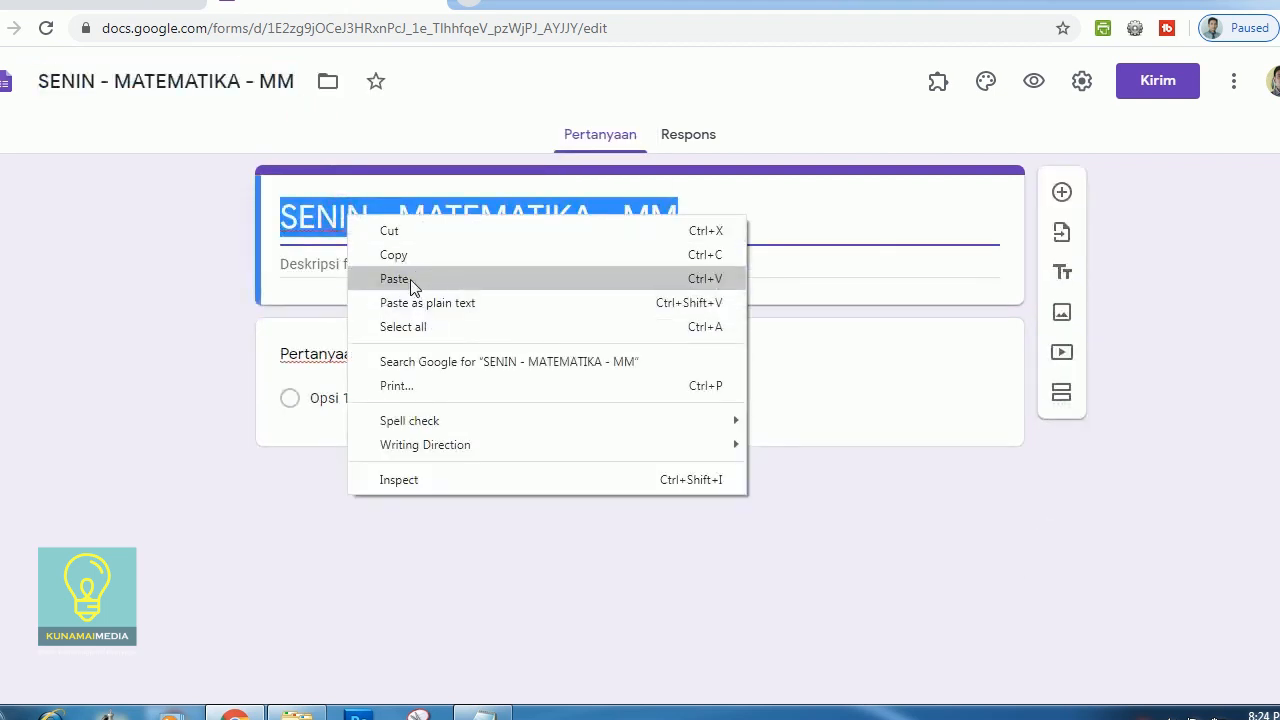
{"action": "left_click", "coordinate": [410, 279]}
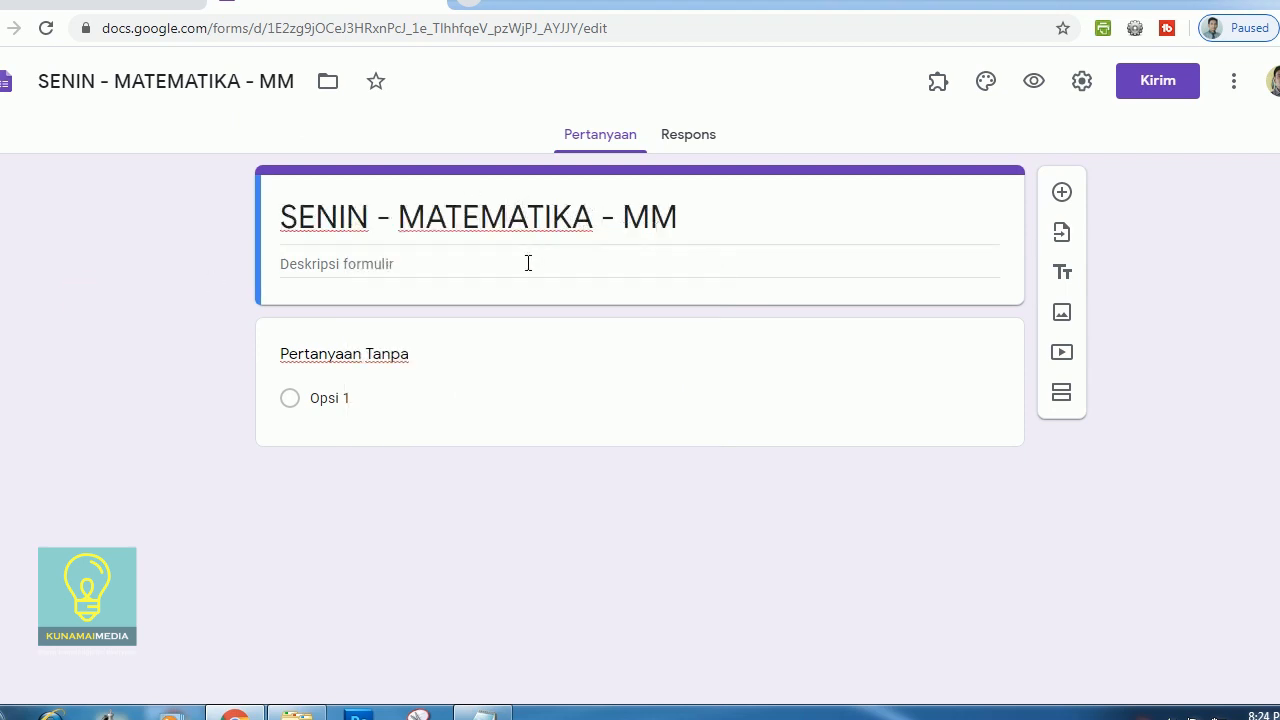
Set the form description to "Senin 13-April-2020"
{"action": "left_click", "coordinate": [352, 266]}
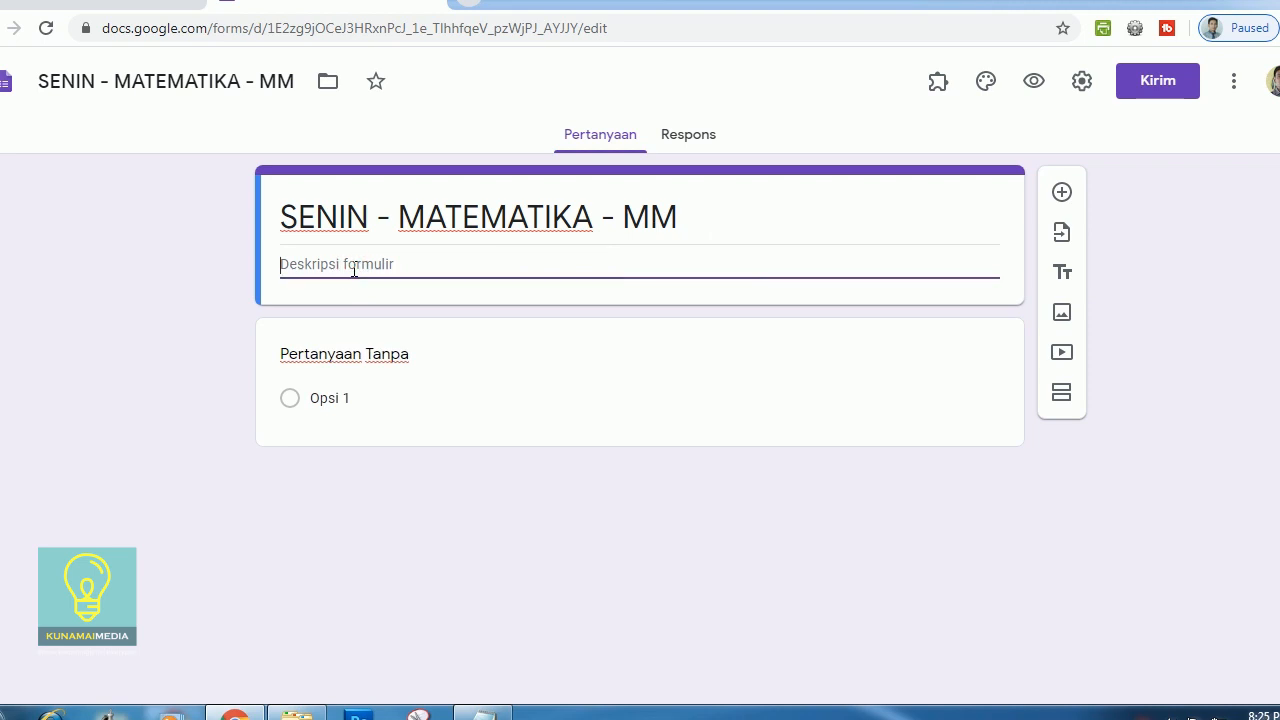
{"action": "type", "text": "Senin 13-April-2"}
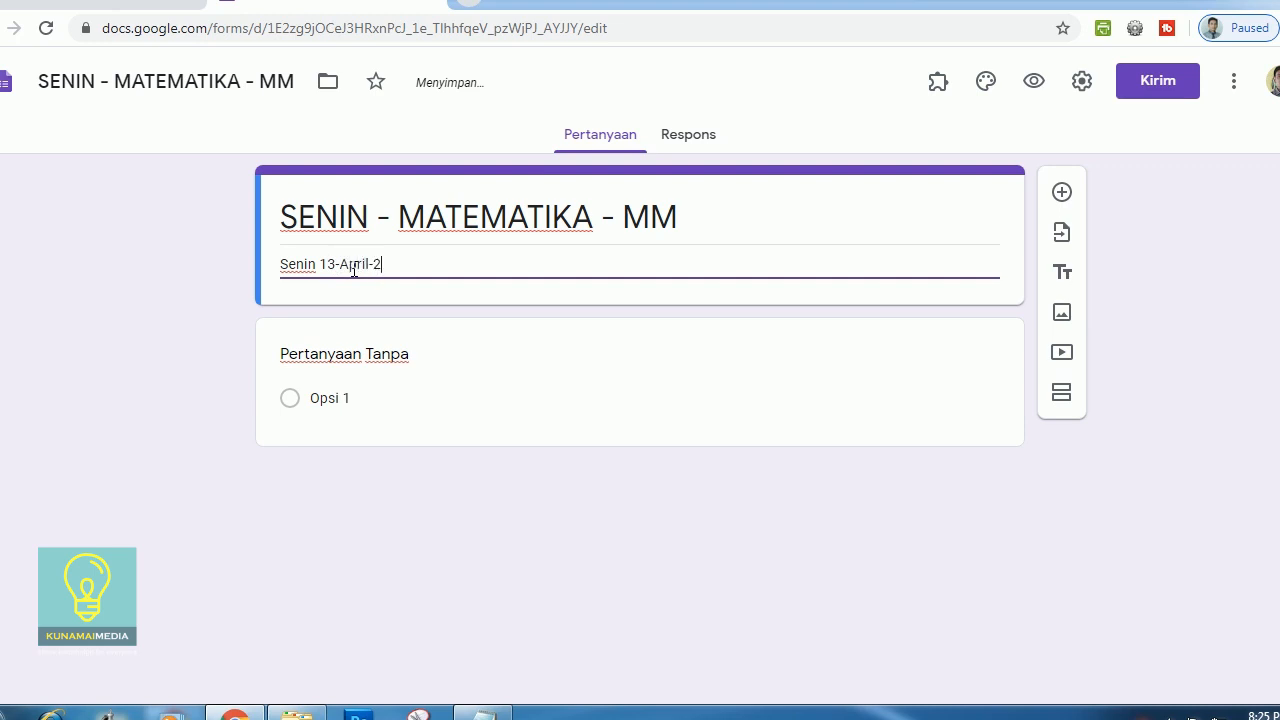
{"action": "left_click", "coordinate": [194, 323]}
Replace the first question's placeholder text with "Noor Absen :"
{"action": "left_click", "coordinate": [374, 358]}
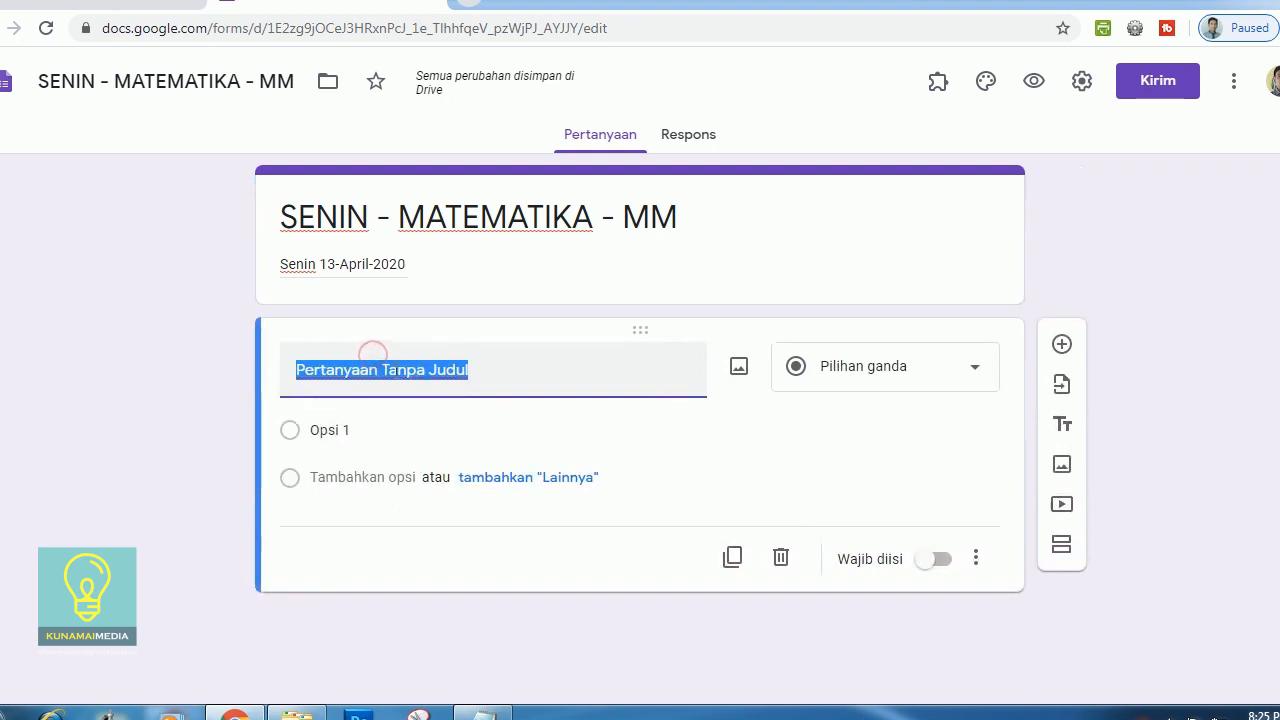
{"action": "left_click", "coordinate": [189, 389]}
{"action": "left_click", "coordinate": [359, 368]}
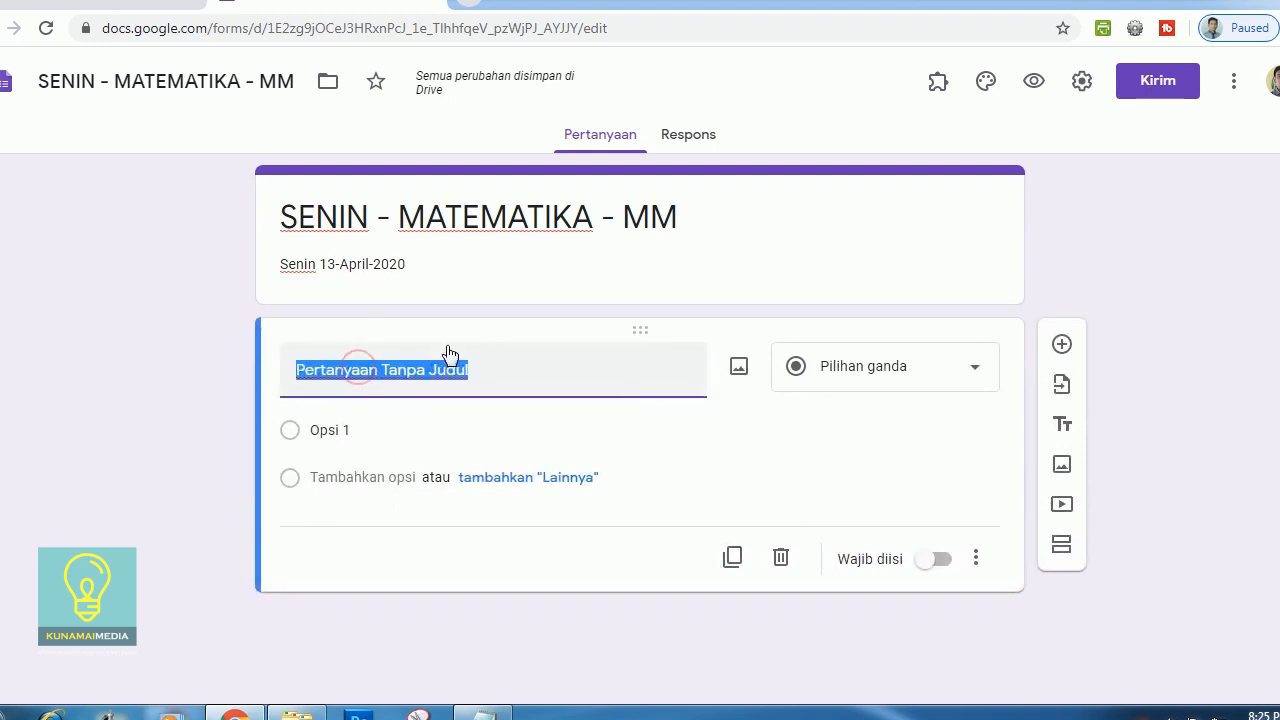
{"action": "type", "text": "No"}
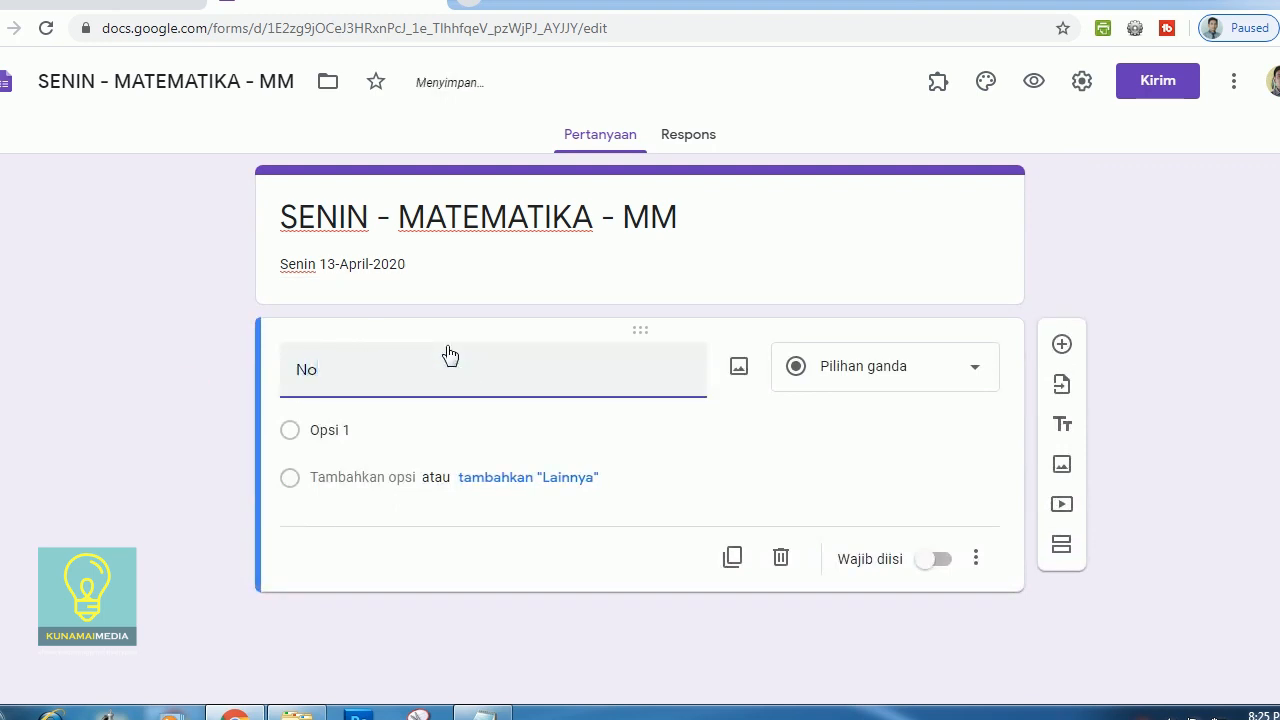
{"action": "type", "text": "or Absen"}
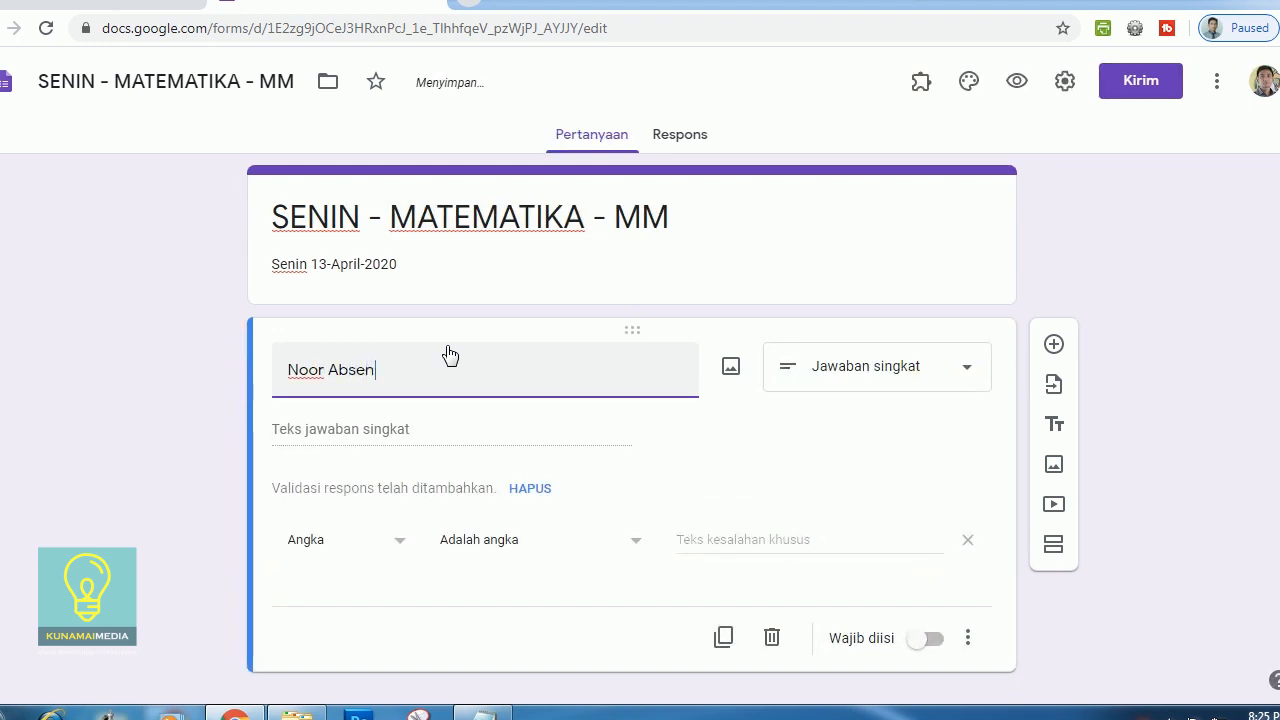
{"action": "type", "text": " :"}
Make the "Noor Absen :" question required and turn off its response validation
{"action": "left_click", "coordinate": [928, 638]}
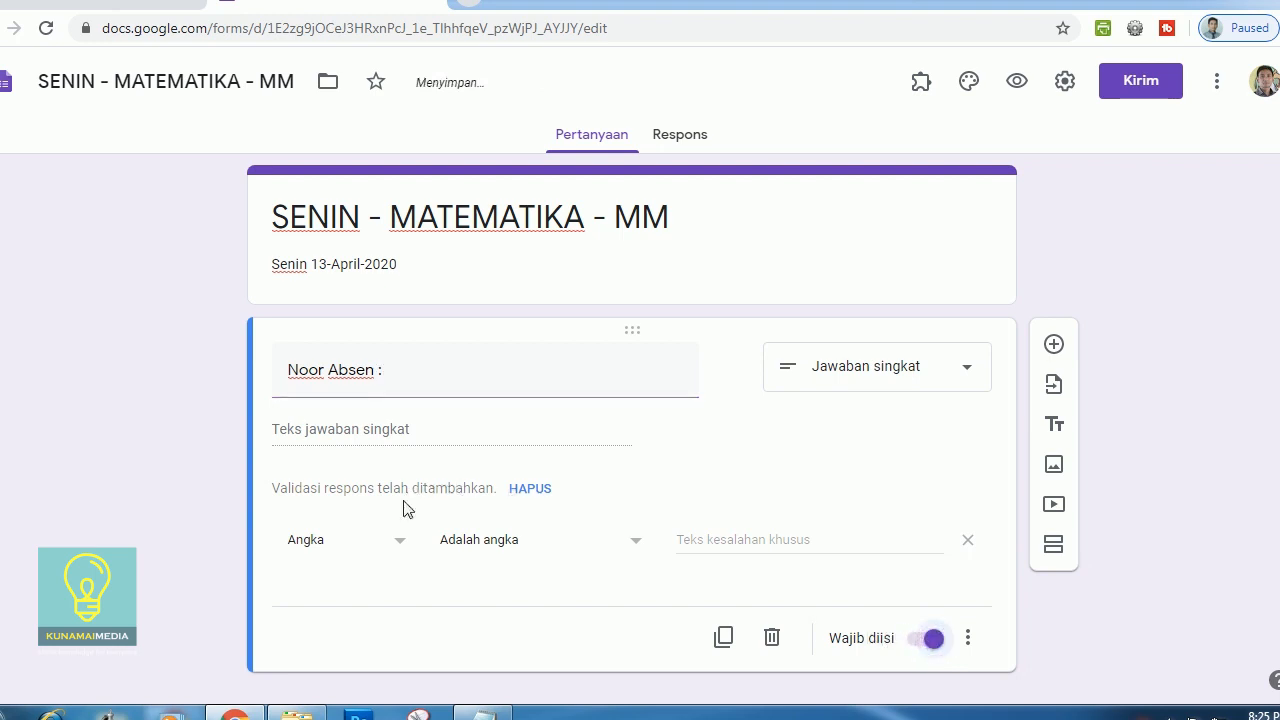
{"action": "left_click", "coordinate": [968, 638]}
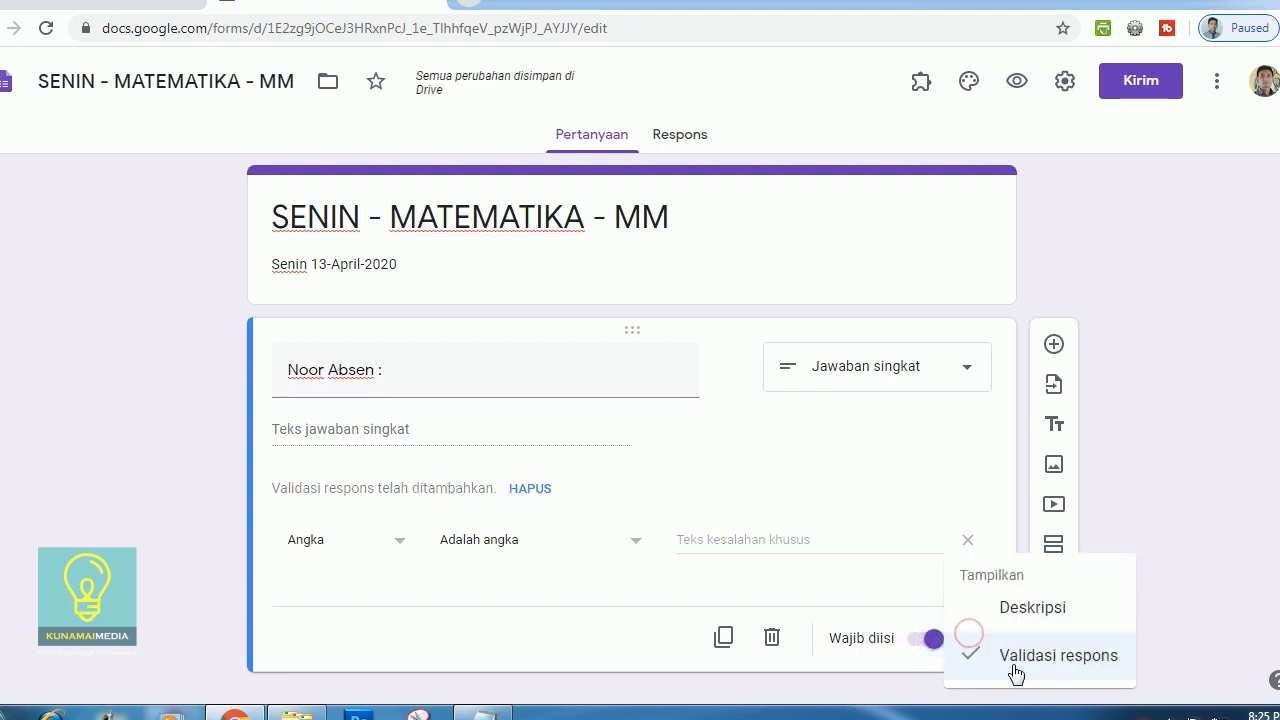
{"action": "left_click", "coordinate": [1000, 658]}
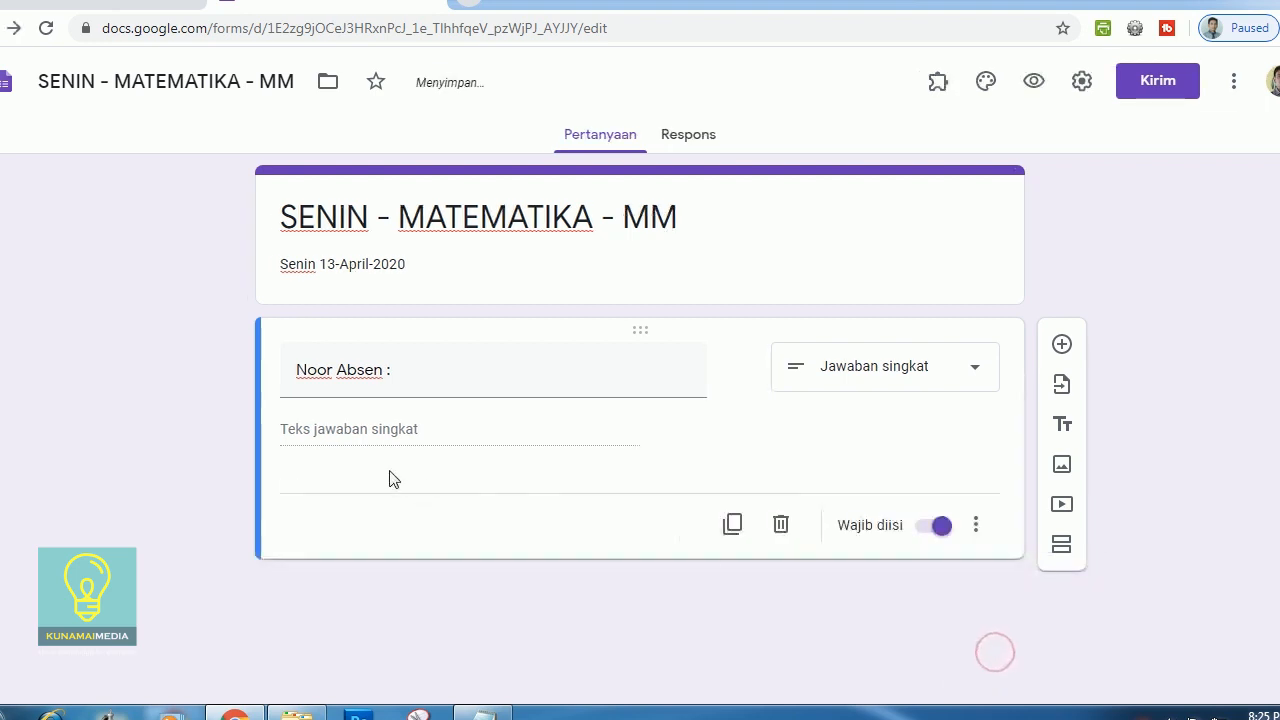
Add a required short-answer question titled "Nama Lengkap :" below the attendance number question
{"action": "left_click", "coordinate": [1062, 345]}
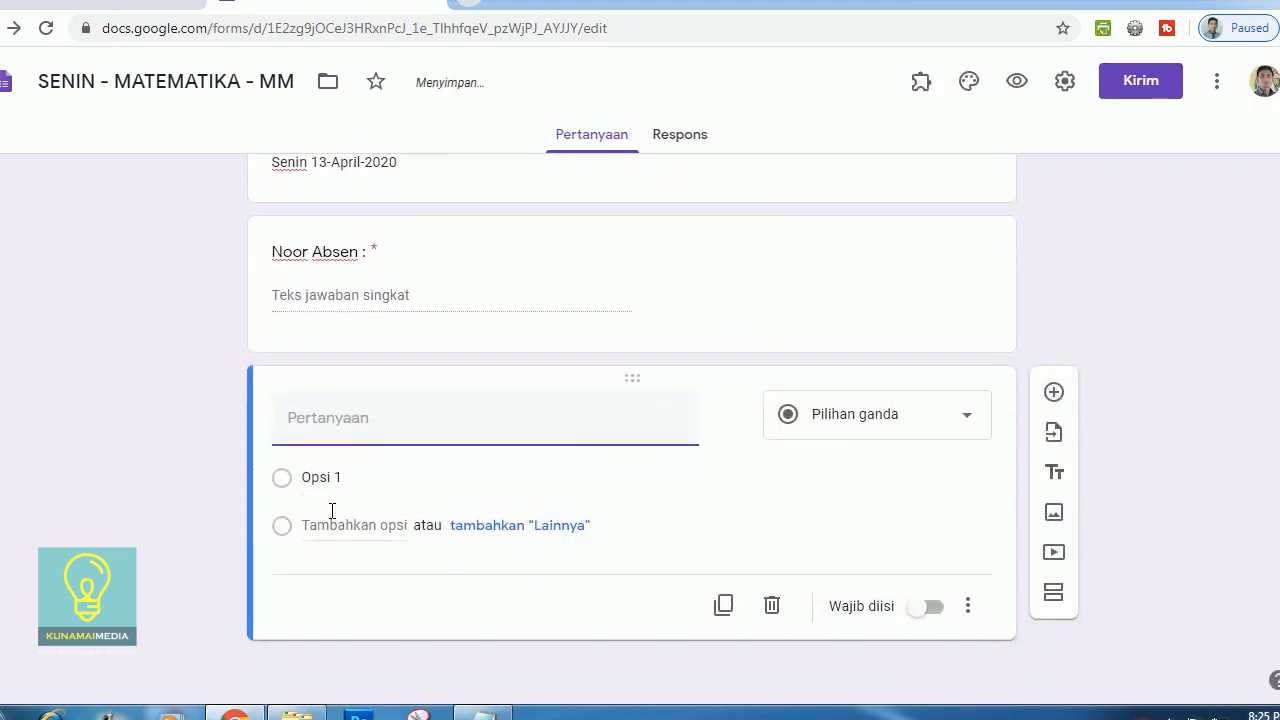
{"action": "type", "text": "Nama Len"}
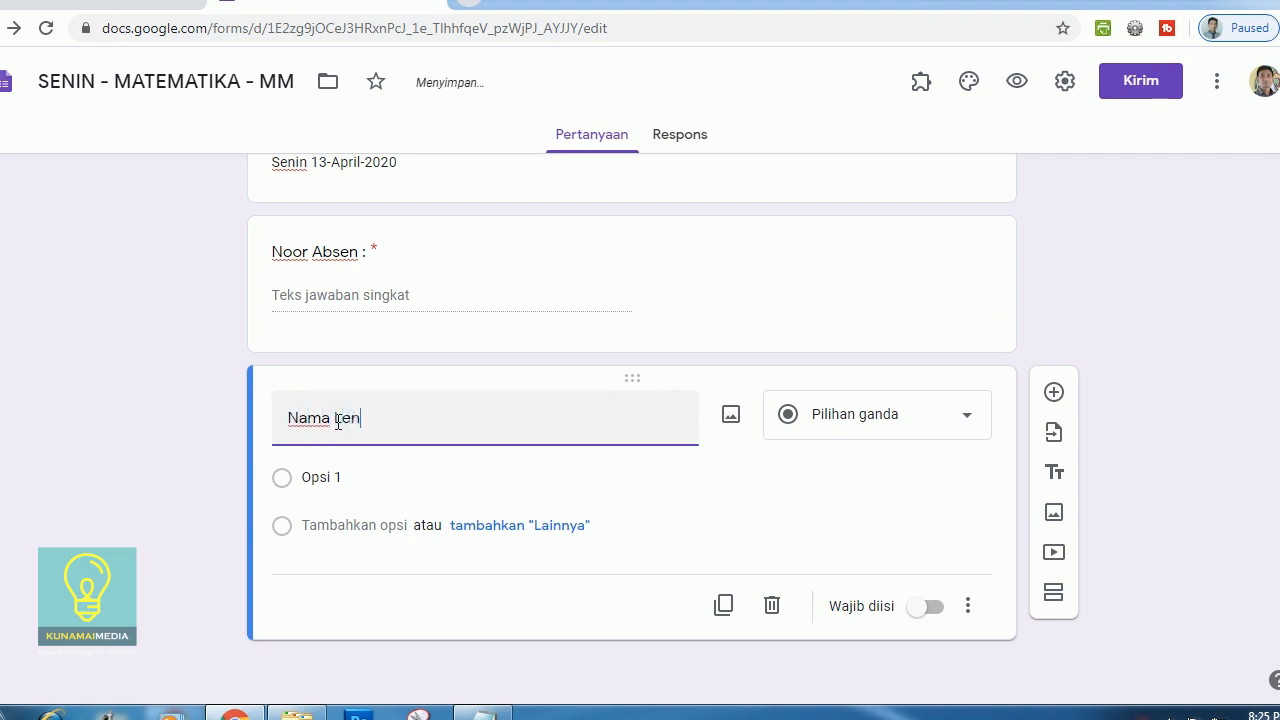
{"action": "type", "text": "gkap :"}
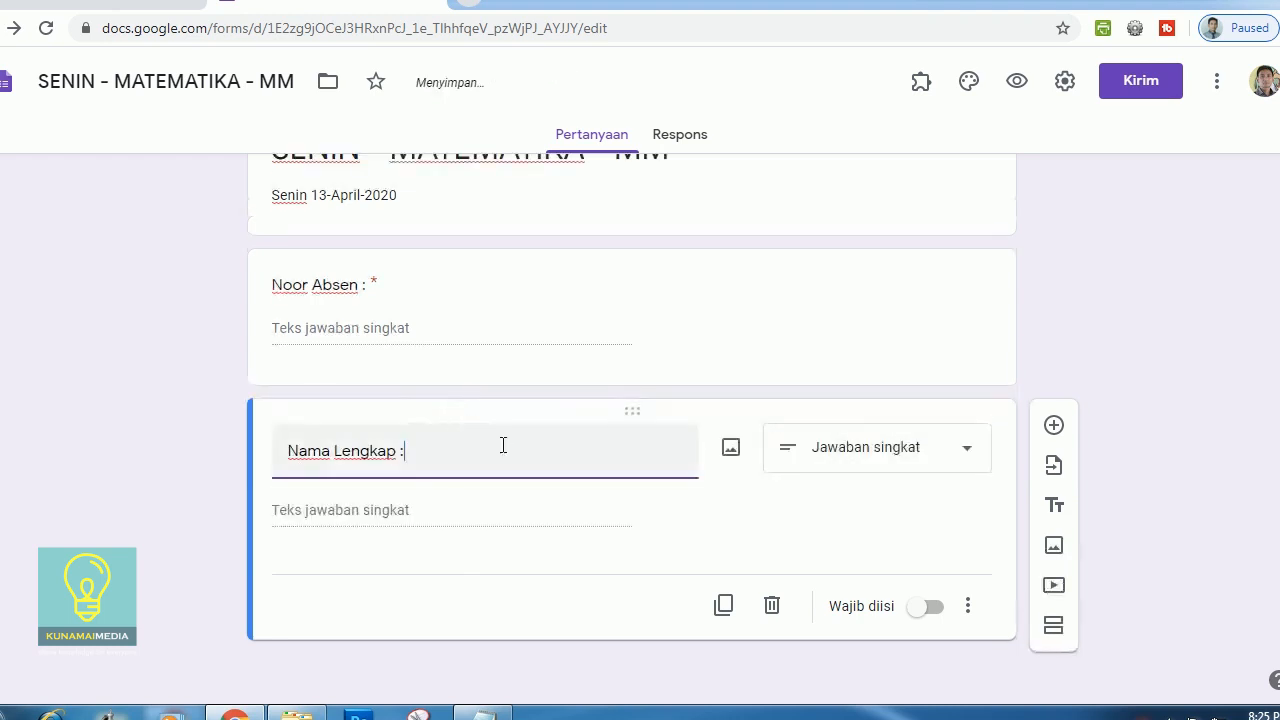
{"action": "left_click", "coordinate": [929, 607]}
Add another question titled "Kelas :" and set its answer type to Drop-down
{"action": "left_click", "coordinate": [1054, 425]}
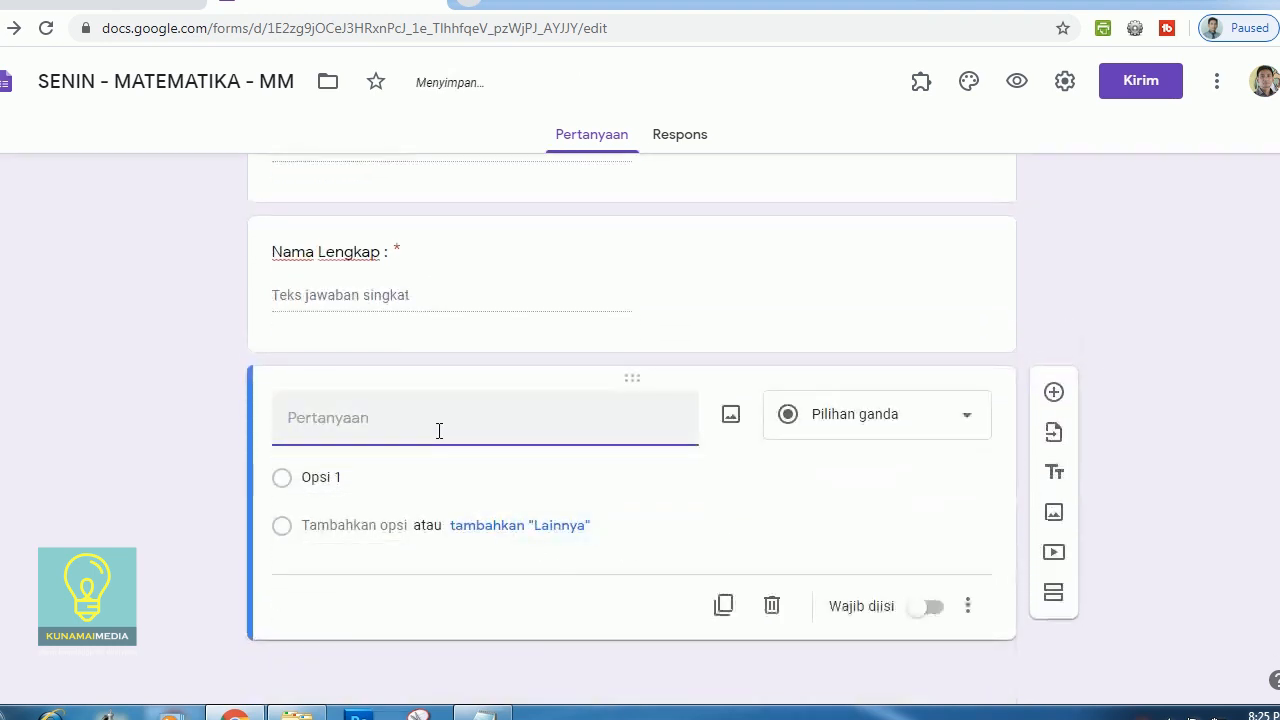
{"action": "type", "text": "Kelas :"}
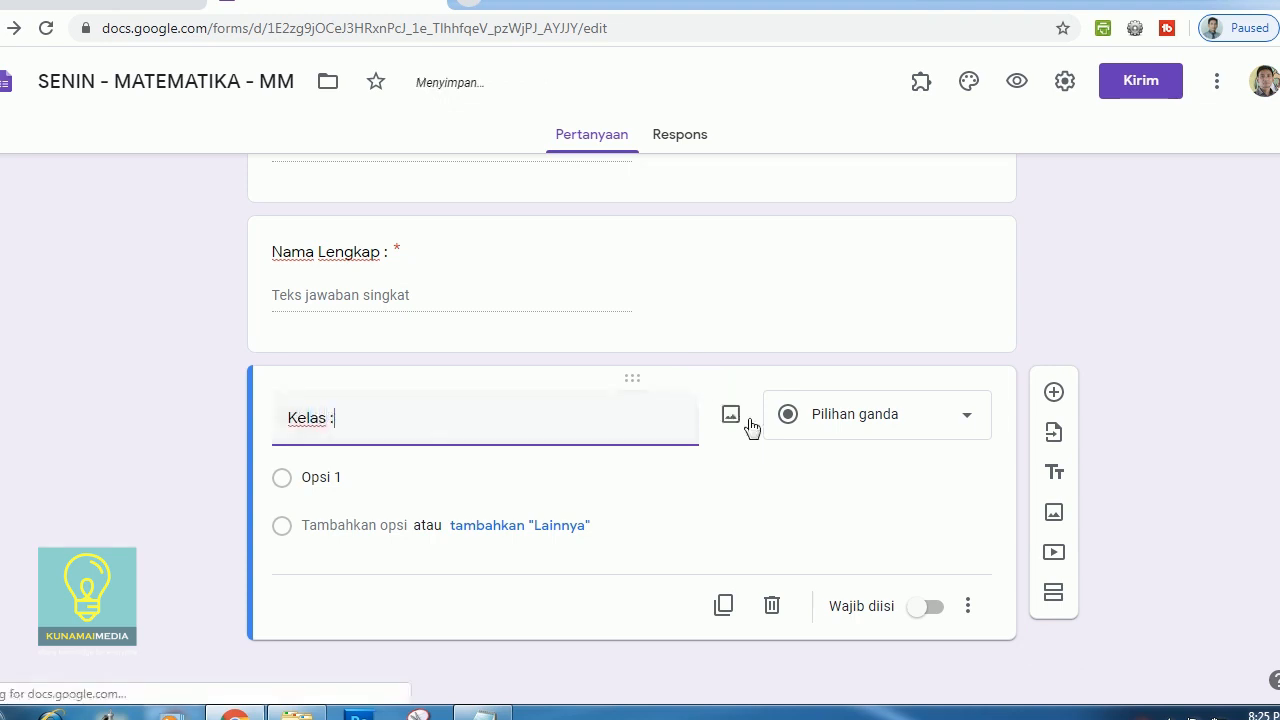
{"action": "left_click", "coordinate": [868, 424]}
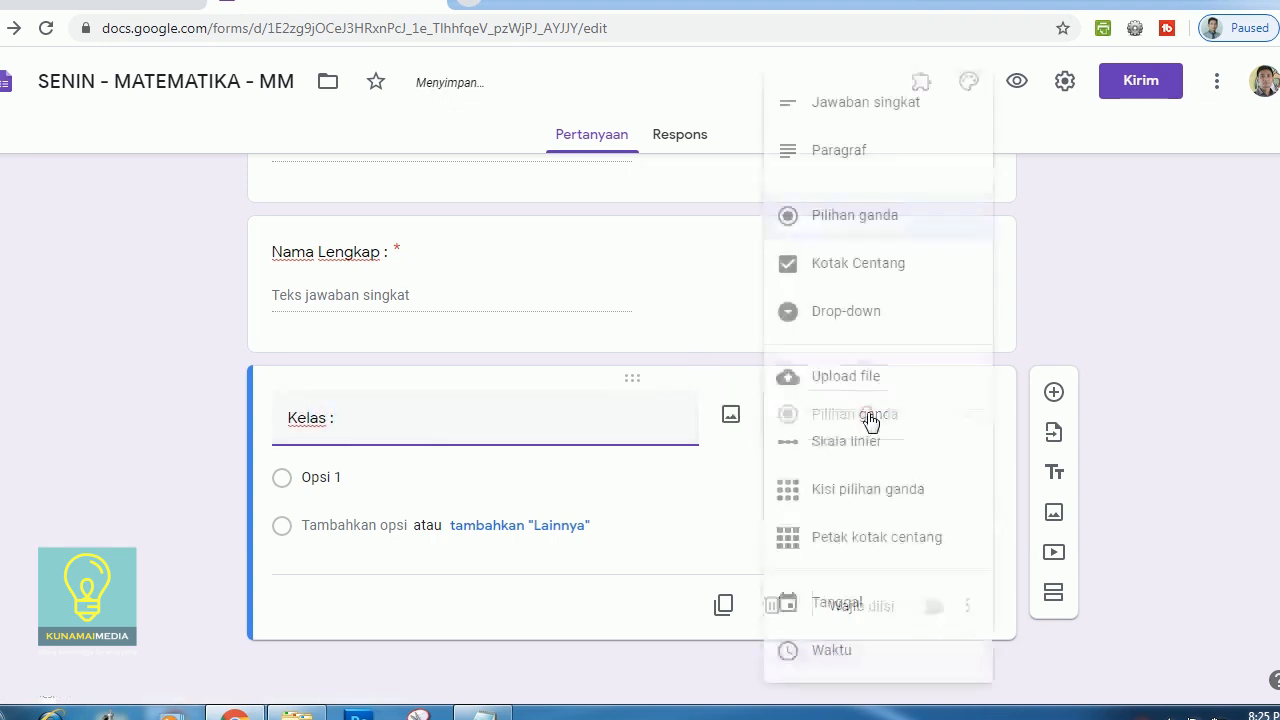
{"action": "left_click", "coordinate": [818, 215]}
{"action": "left_click", "coordinate": [814, 420]}
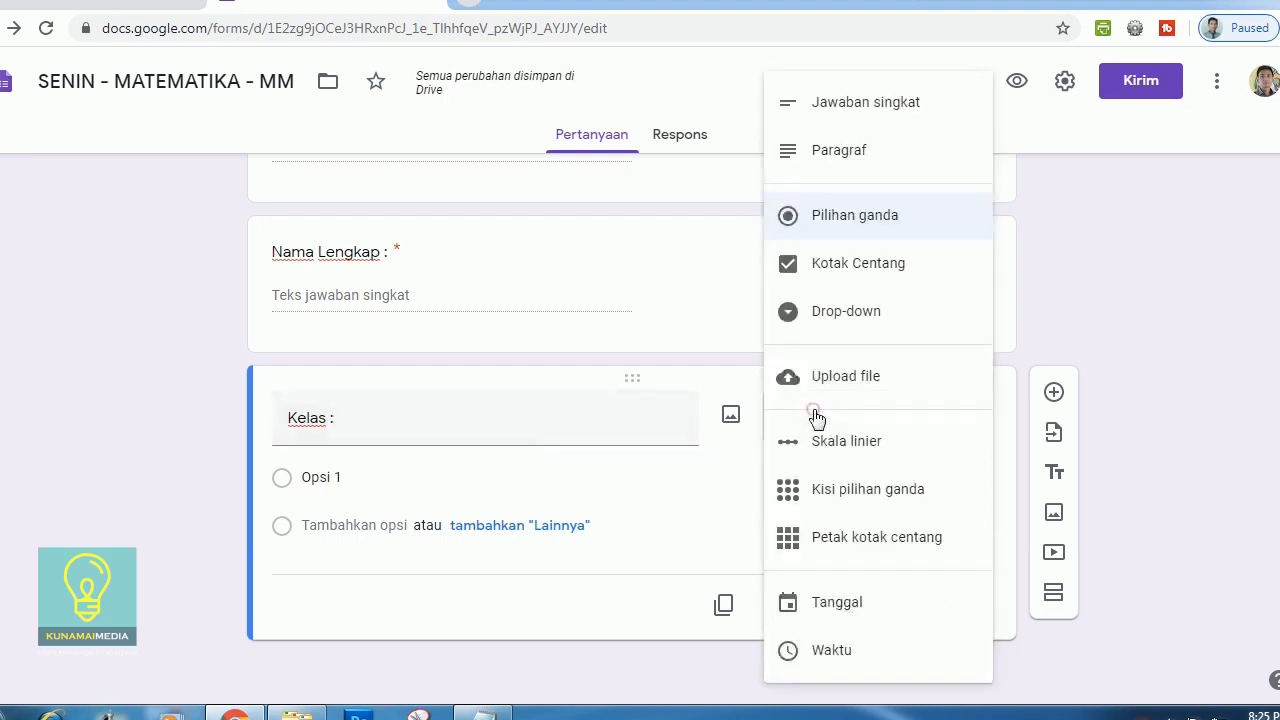
{"action": "left_click", "coordinate": [840, 312]}
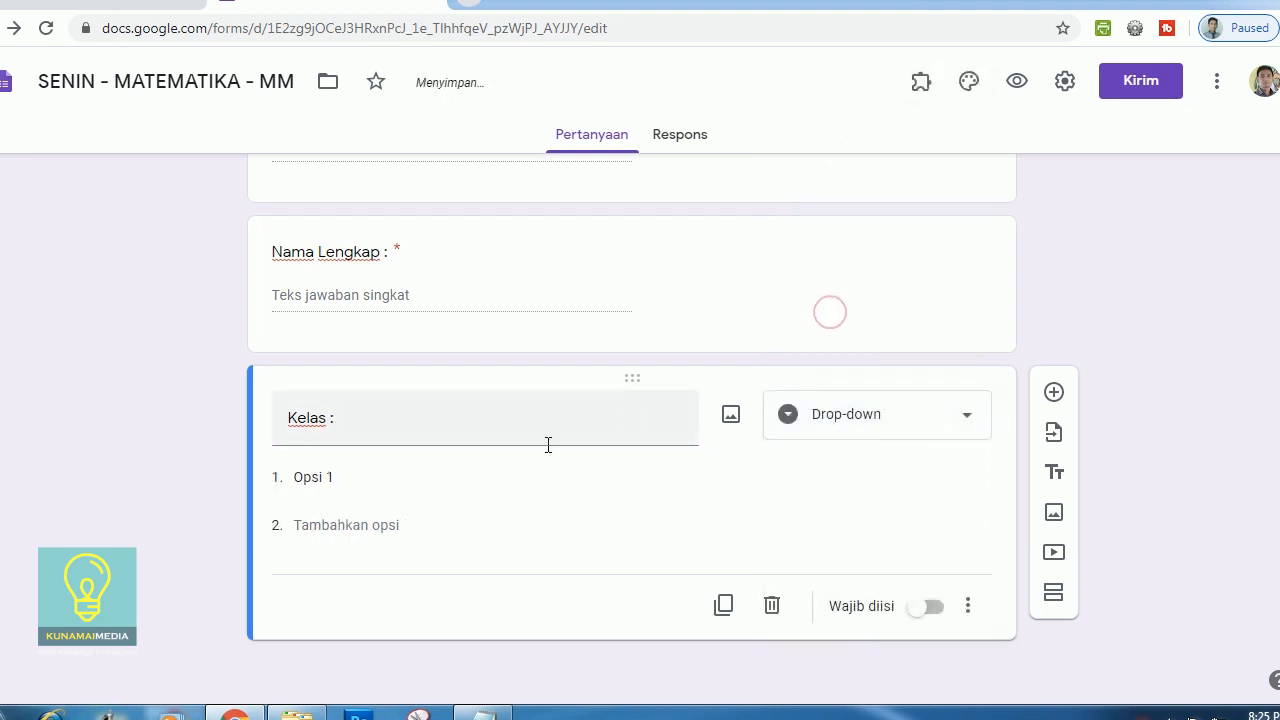
Give the "Kelas :" question the options 12-MM-1 and 12-MM-2 and make it required
{"action": "left_click", "coordinate": [437, 477]}
{"action": "type", "text": "12-MM-1"}
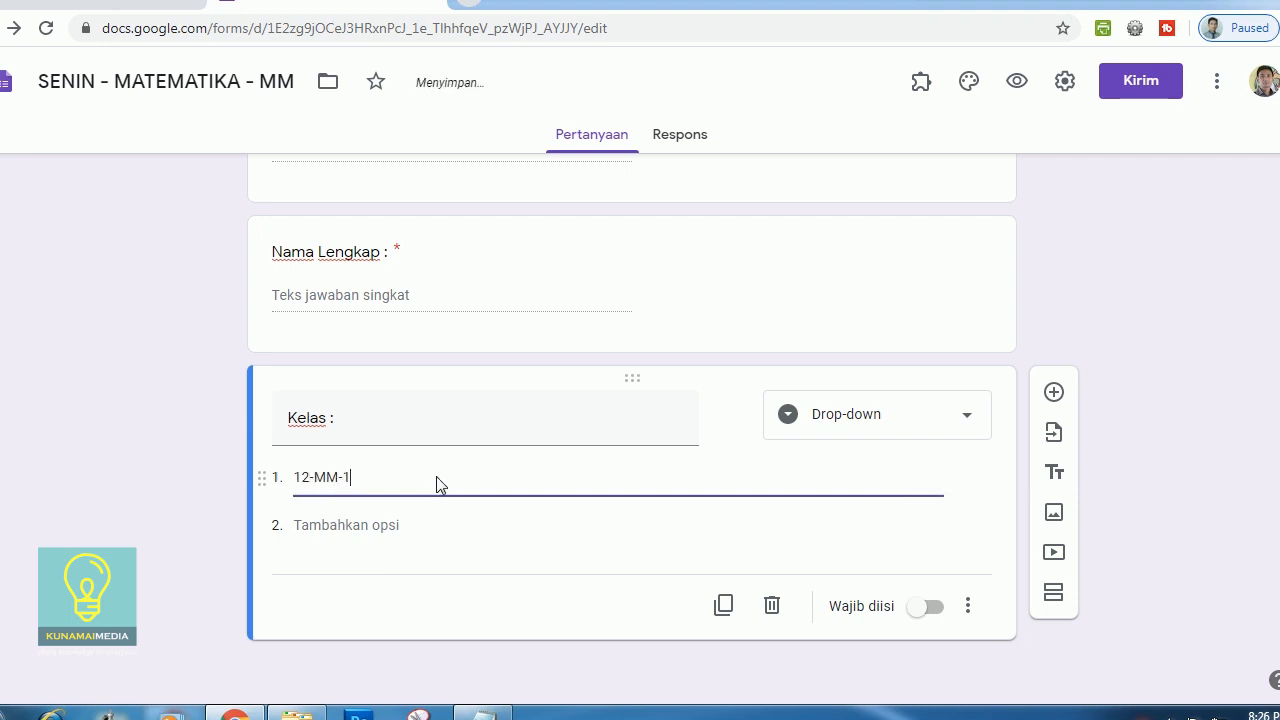
{"action": "left_click", "coordinate": [368, 525]}
{"action": "type", "text": "1"}
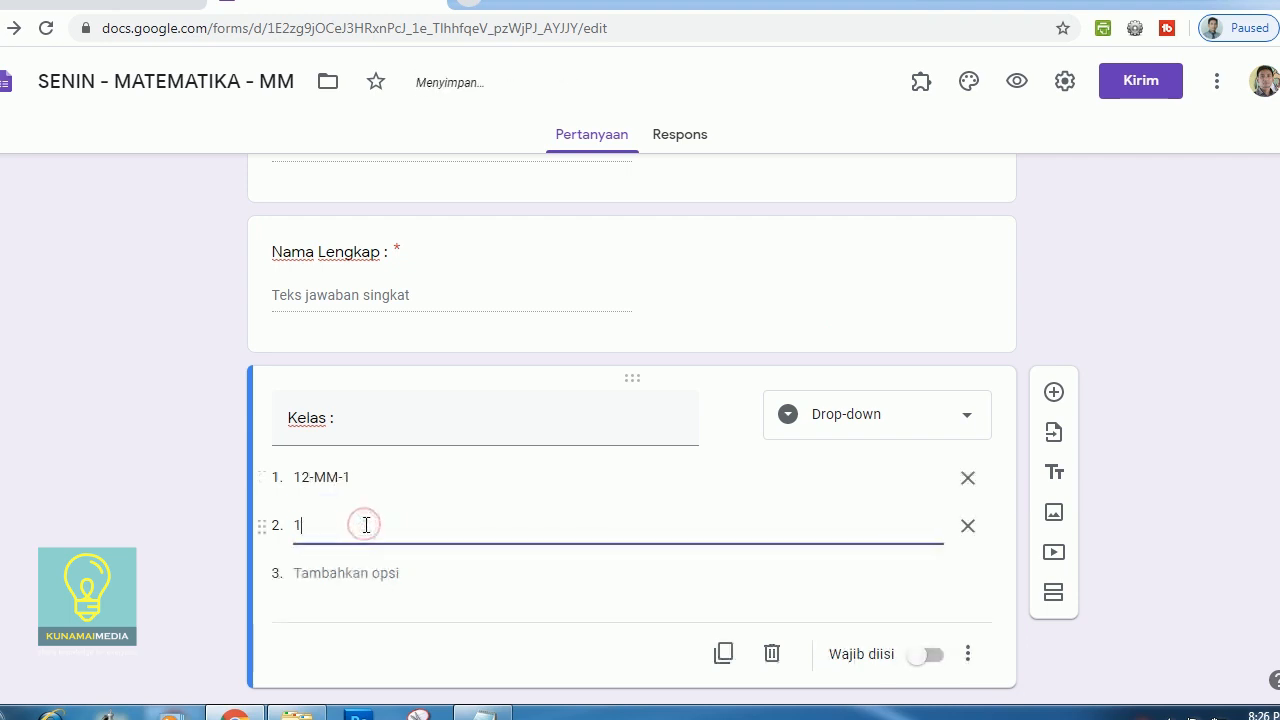
{"action": "type", "text": "2-MM-1"}
{"action": "key", "text": "BackSpace"}
{"action": "type", "text": "2"}
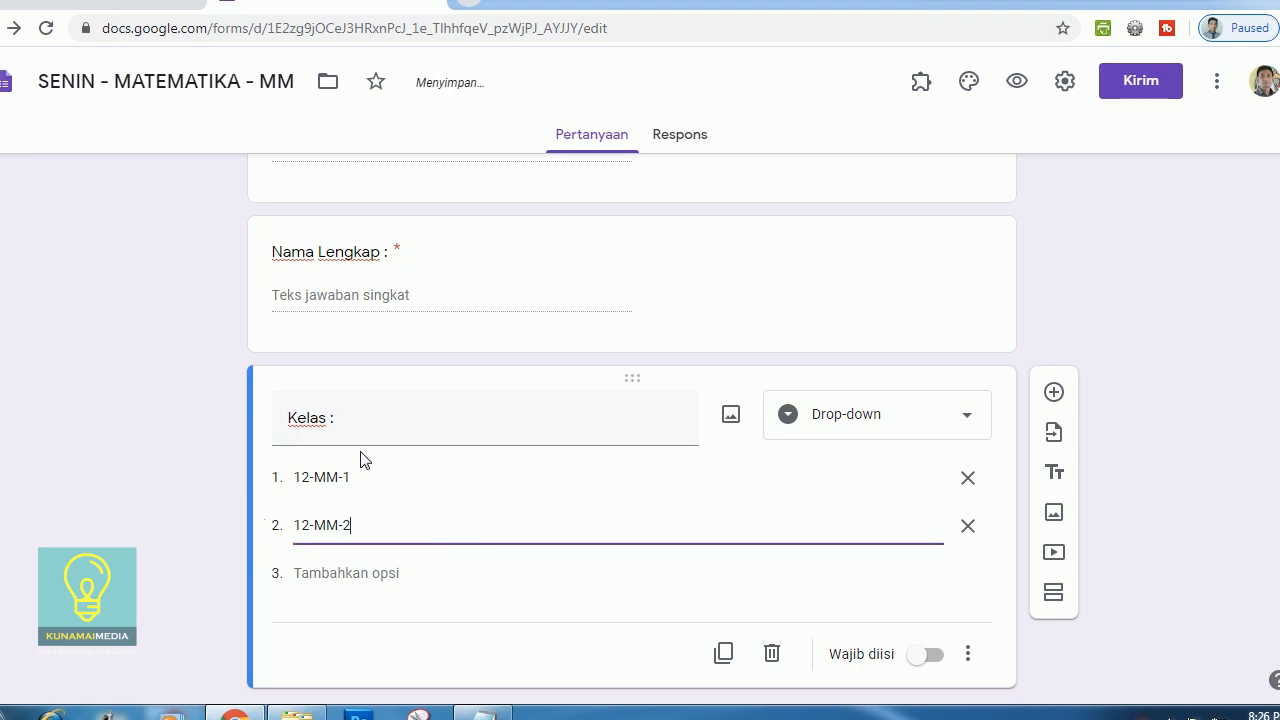
{"action": "left_click", "coordinate": [928, 656]}
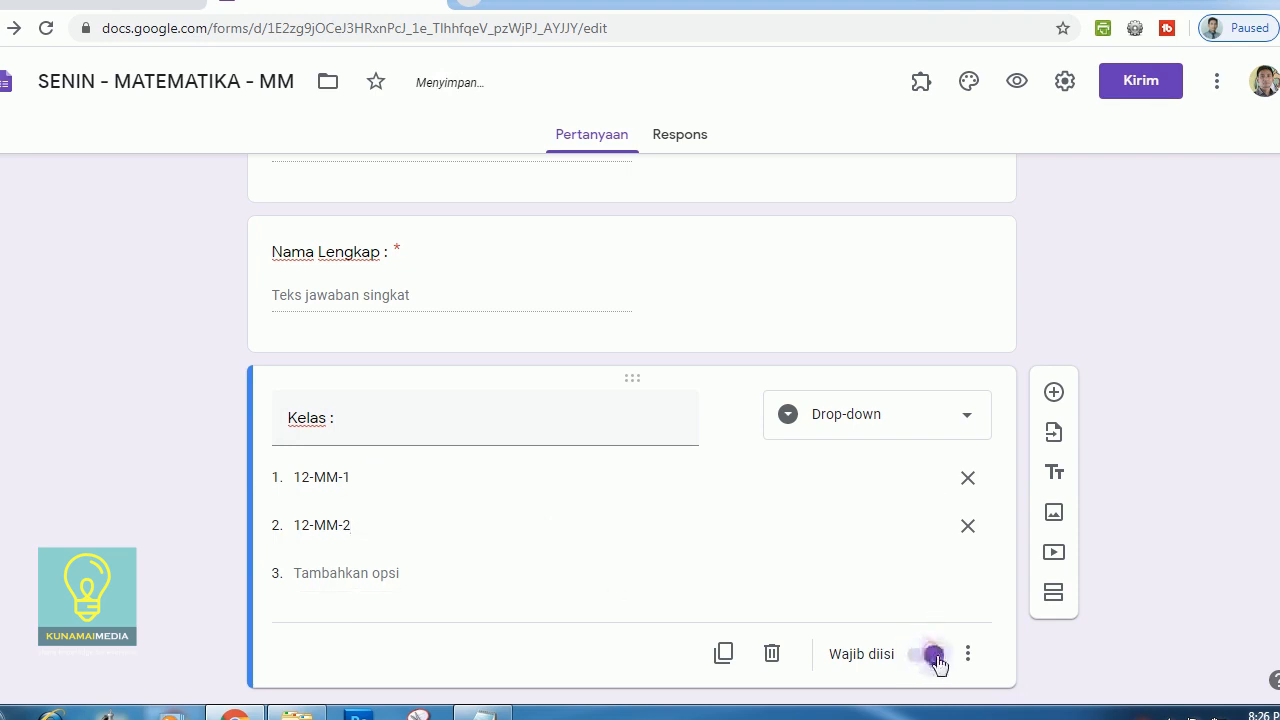
Add a section after the "Kelas :" question, titled "PILIHAN GANDA" with the description "Pilihlah Jawaban Yang Benar !"
{"action": "scroll", "coordinate": [1137, 409], "scroll_direction": "down", "scroll_amount": 1}
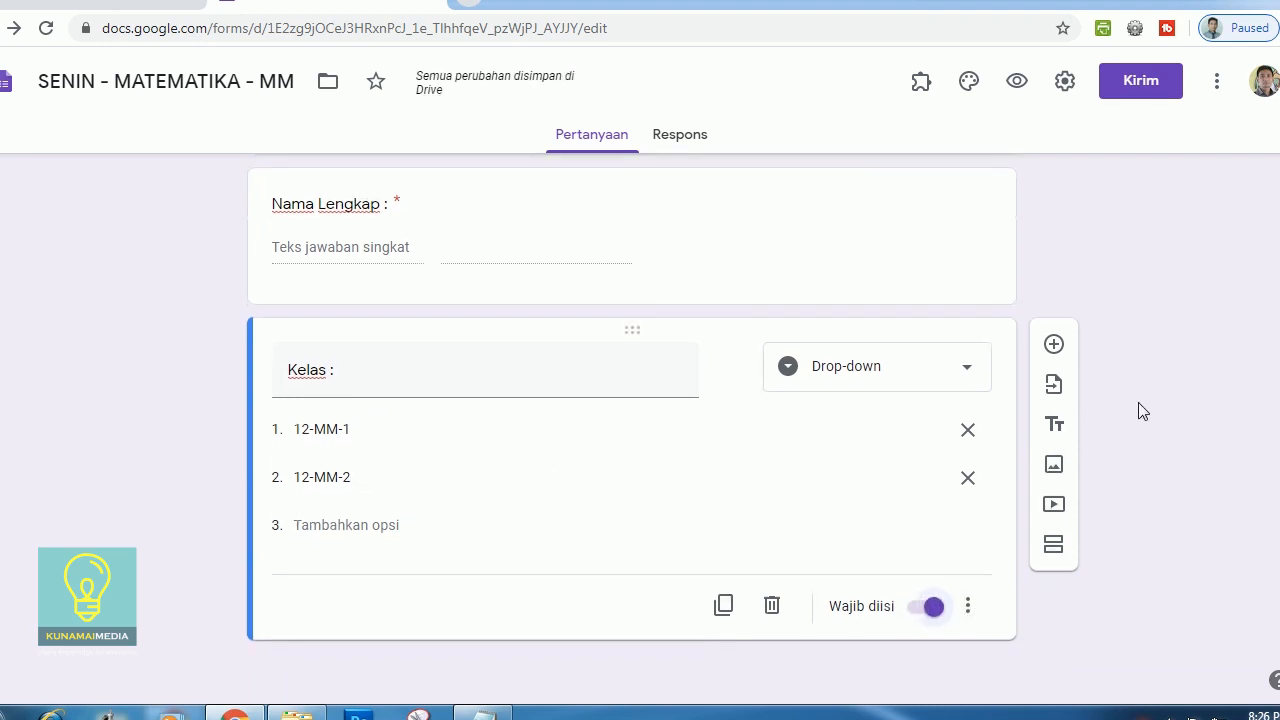
{"action": "left_click", "coordinate": [1055, 550]}
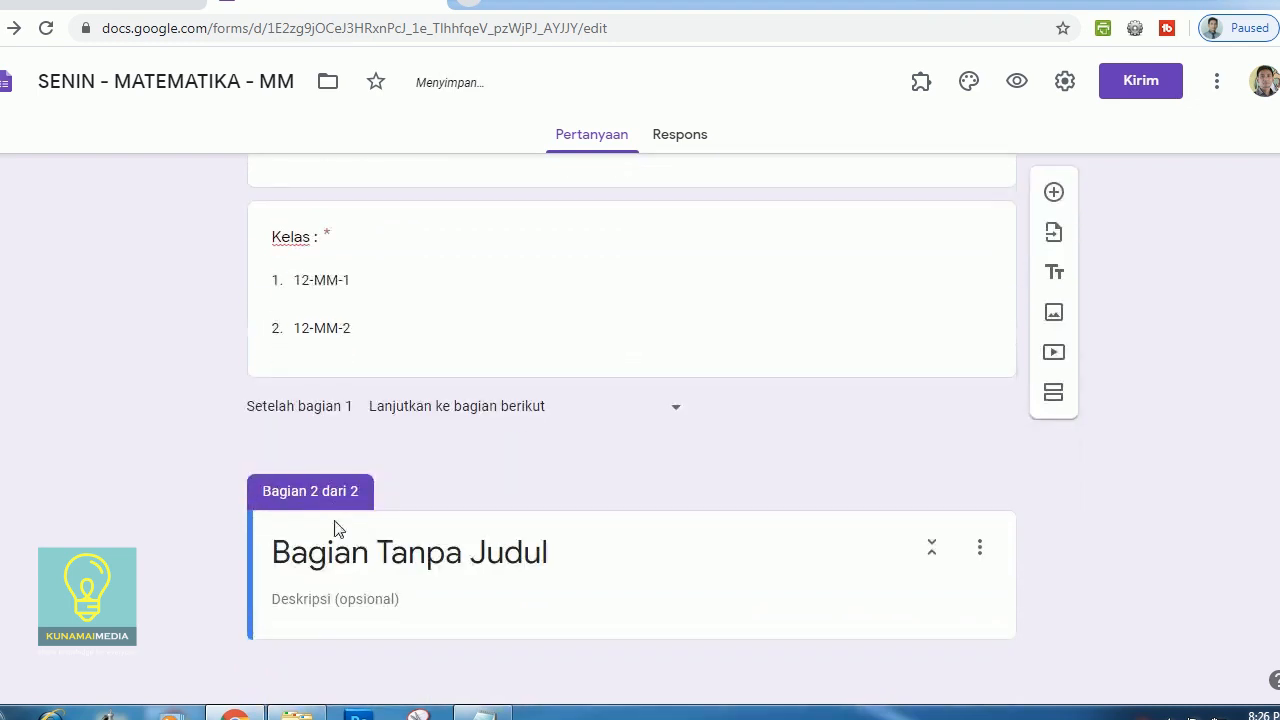
{"action": "left_click", "coordinate": [370, 560]}
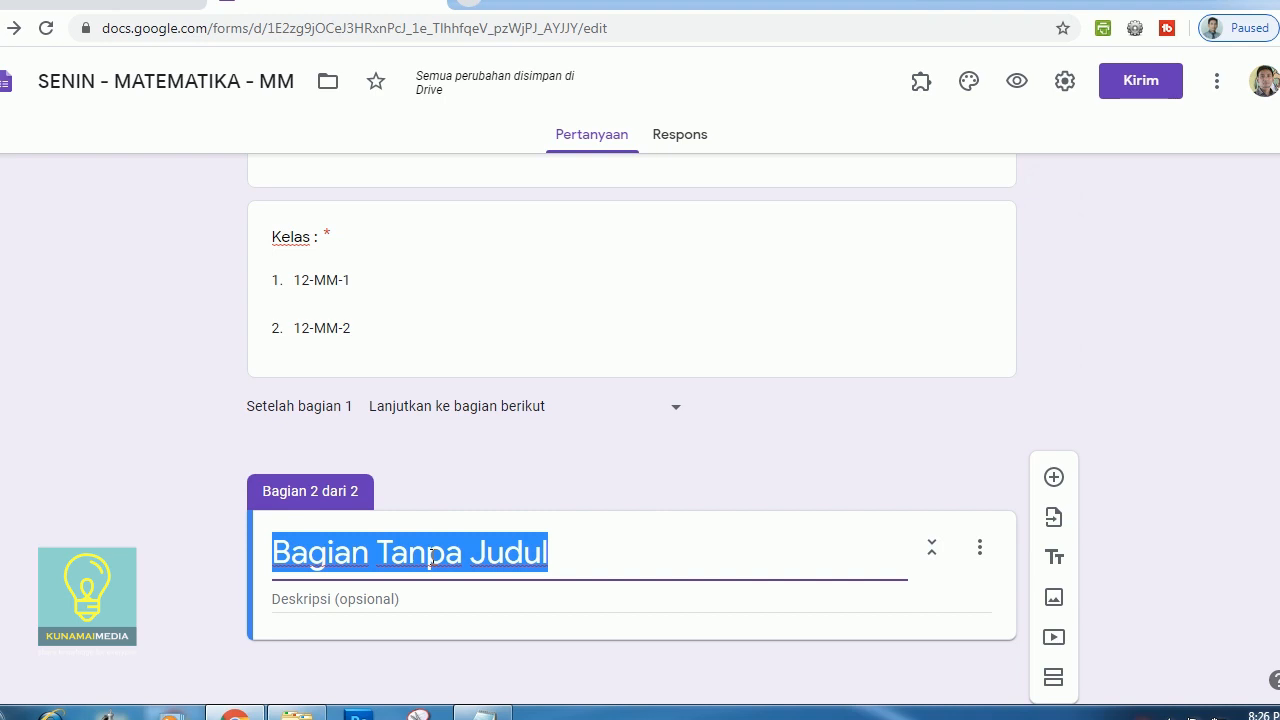
{"action": "type", "text": "PILIHAN G"}
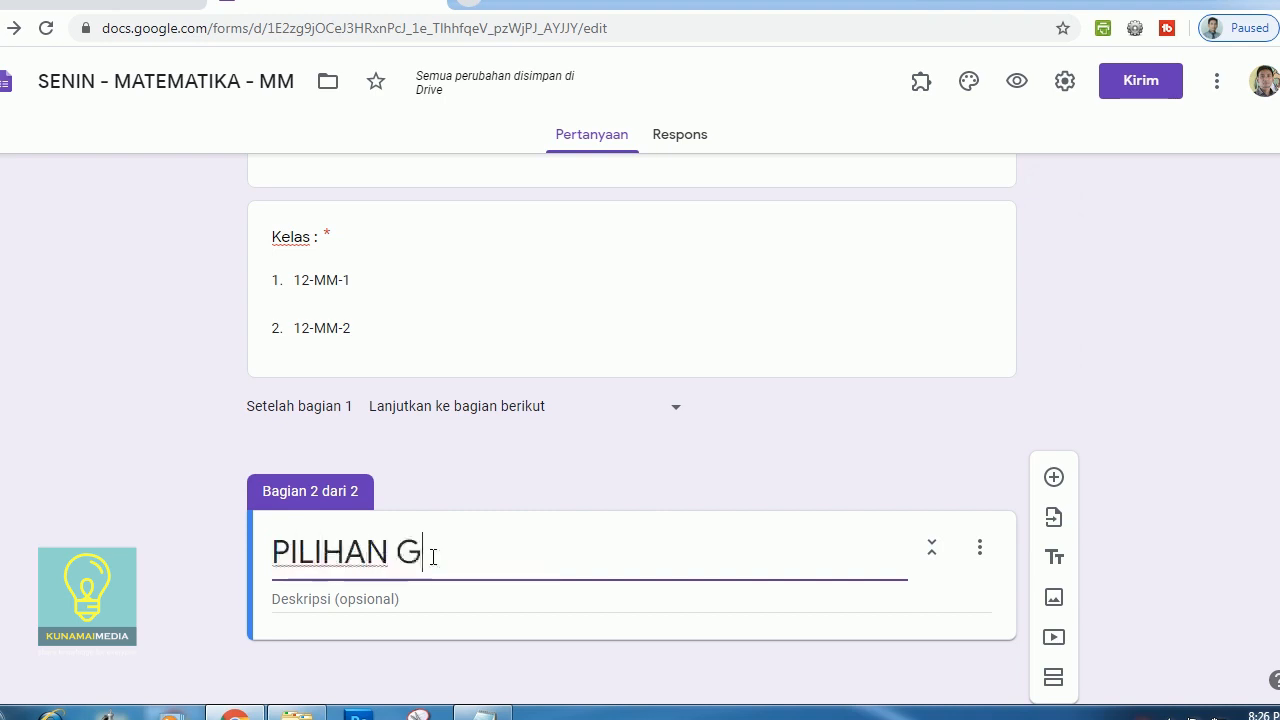
{"action": "type", "text": "ANDA"}
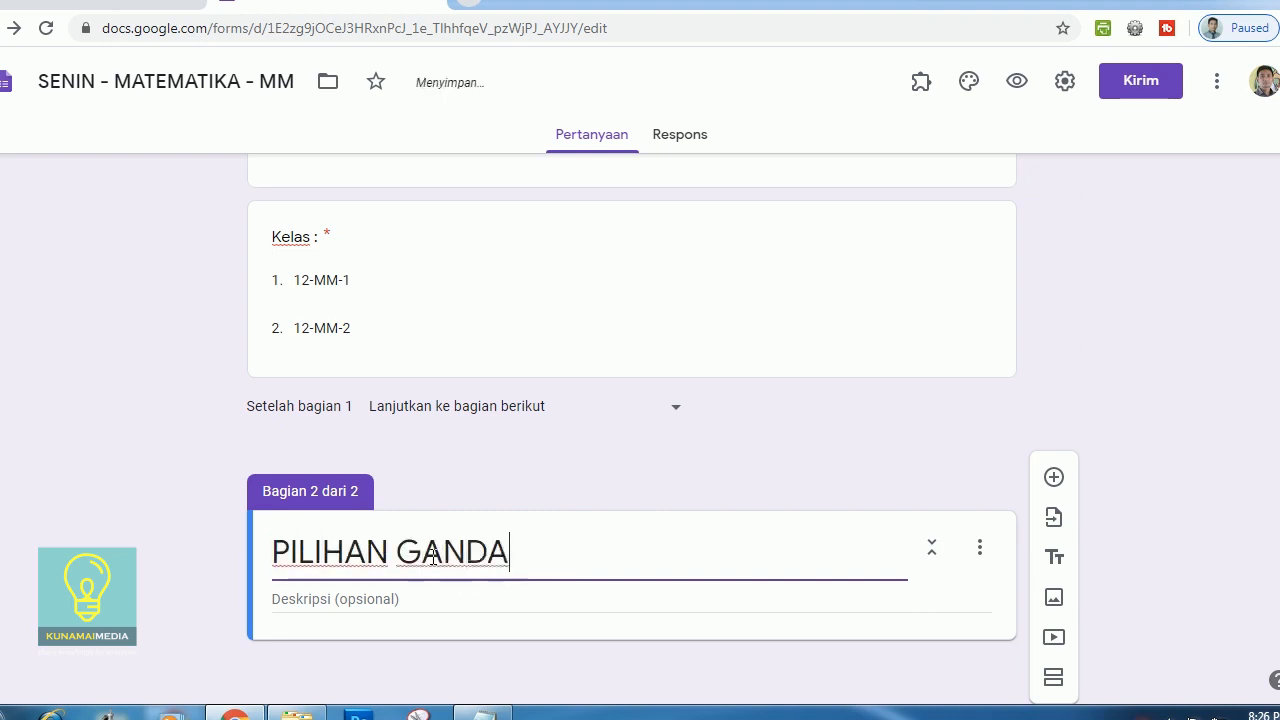
{"action": "left_click", "coordinate": [365, 610]}
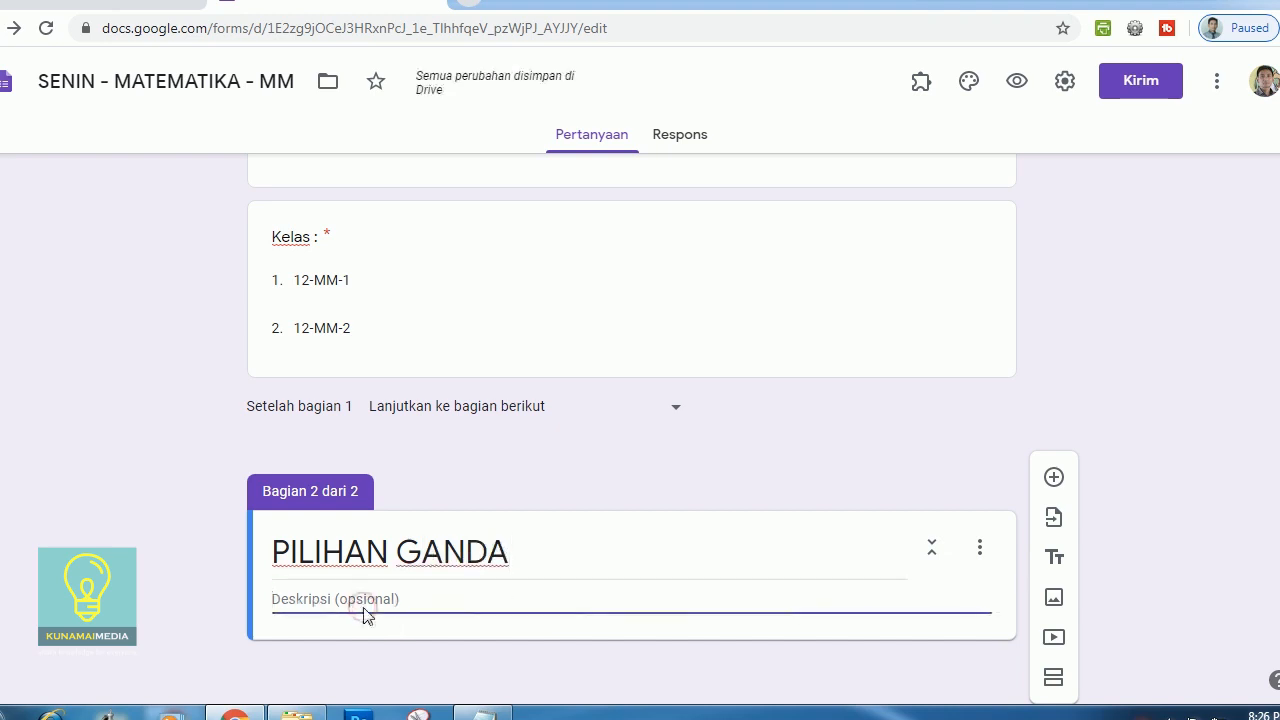
{"action": "type", "text": "Pilihlah Jawaban Yang Benar !"}
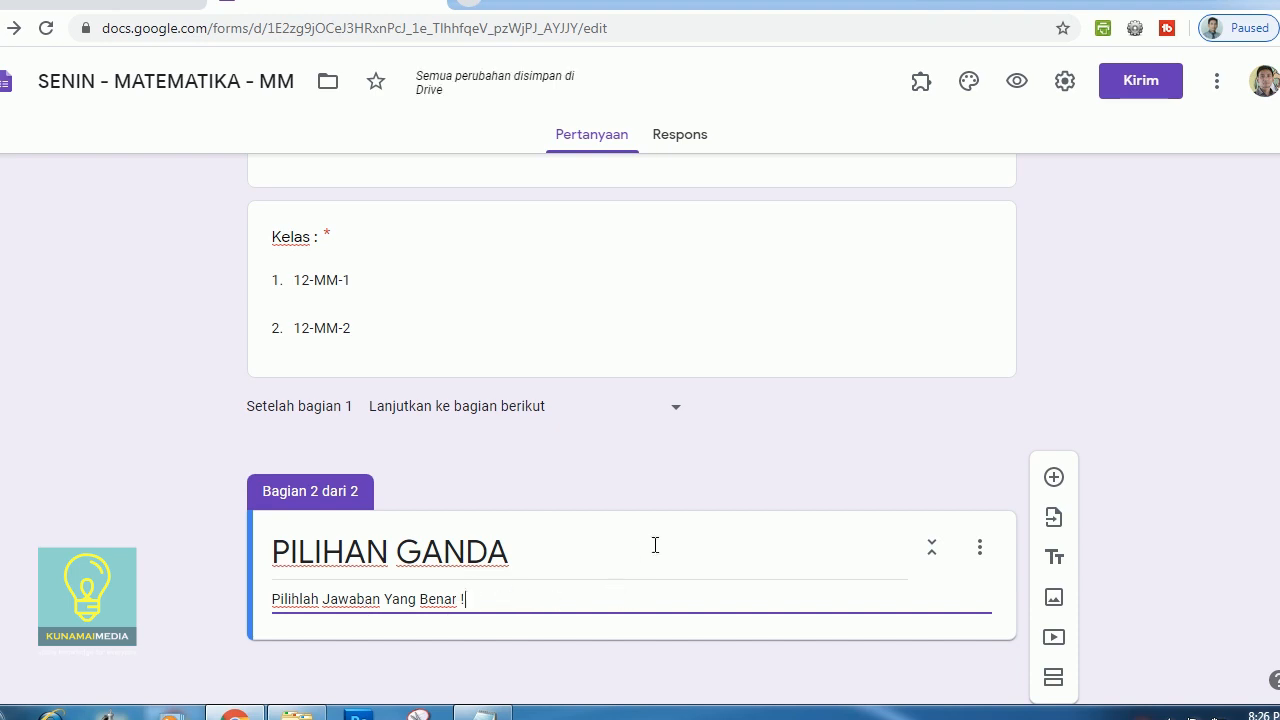
Switch to the Bahan Tutor folder, open CONTOH SOAL Math format.docx in Word and dismiss the Office activation notice
{"action": "left_click", "coordinate": [297, 712]}
{"action": "left_click", "coordinate": [400, 330]}
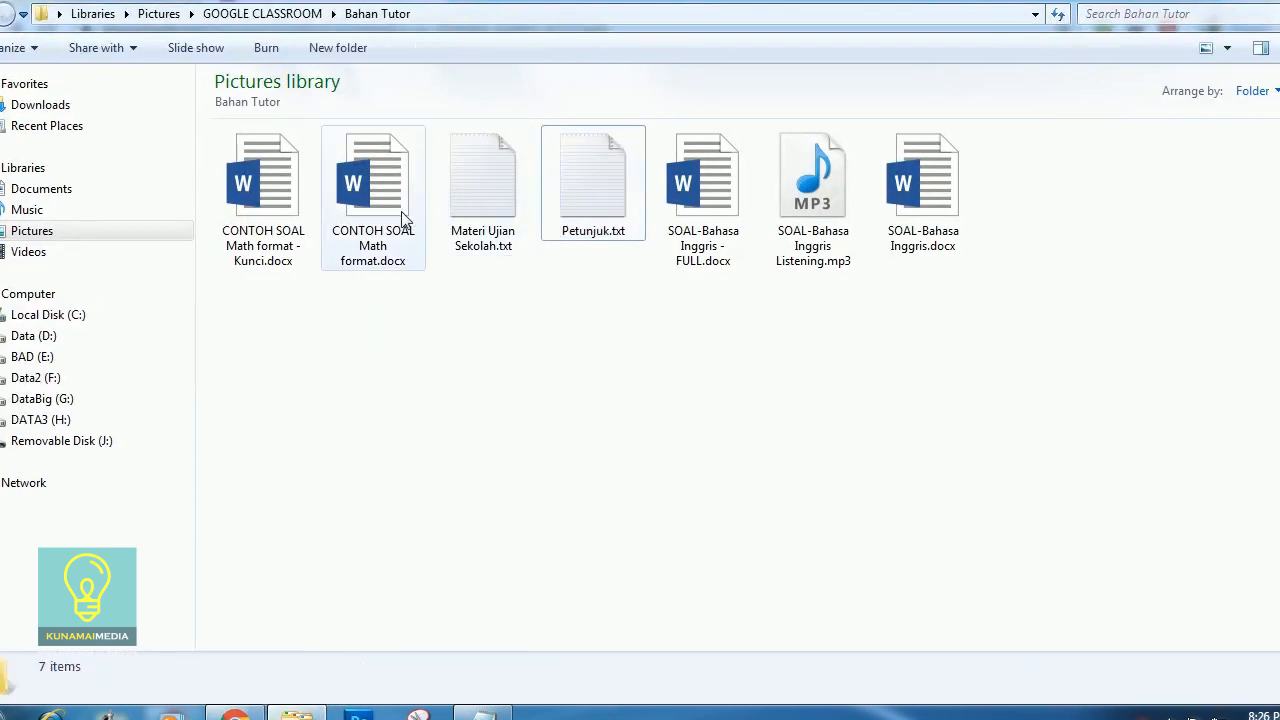
{"action": "left_click", "coordinate": [380, 248]}
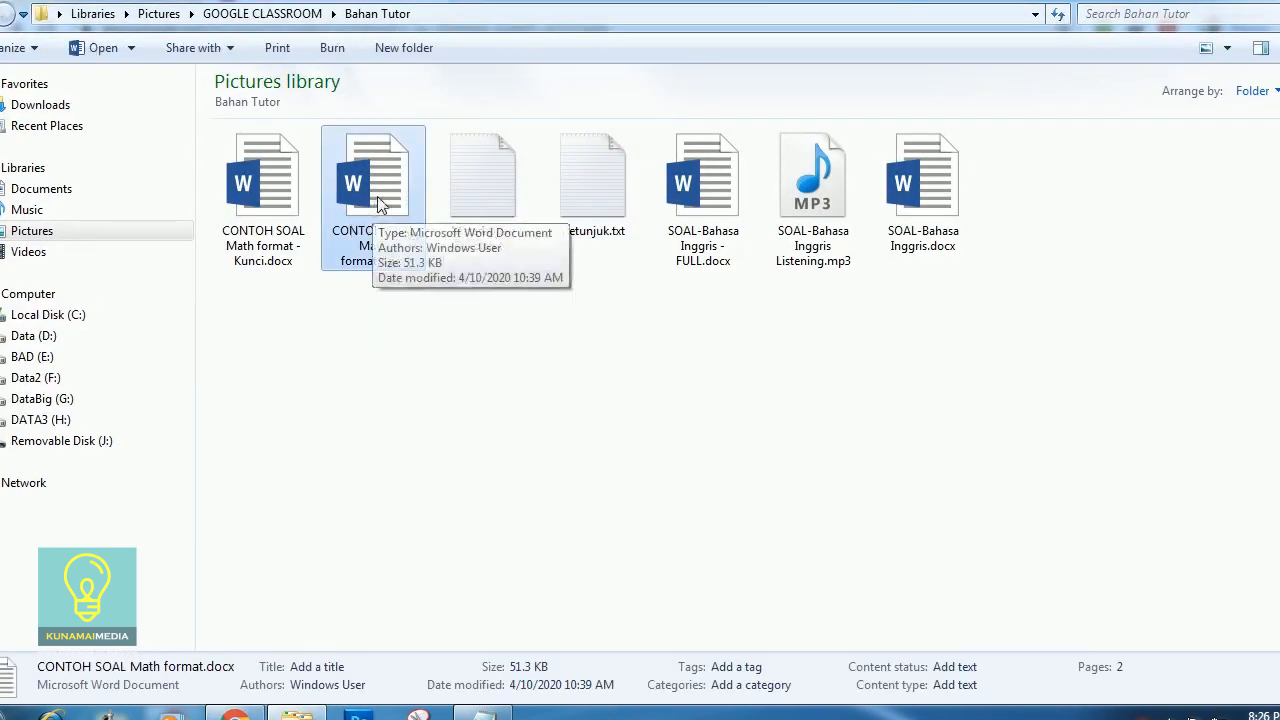
{"action": "double_click", "coordinate": [384, 213]}
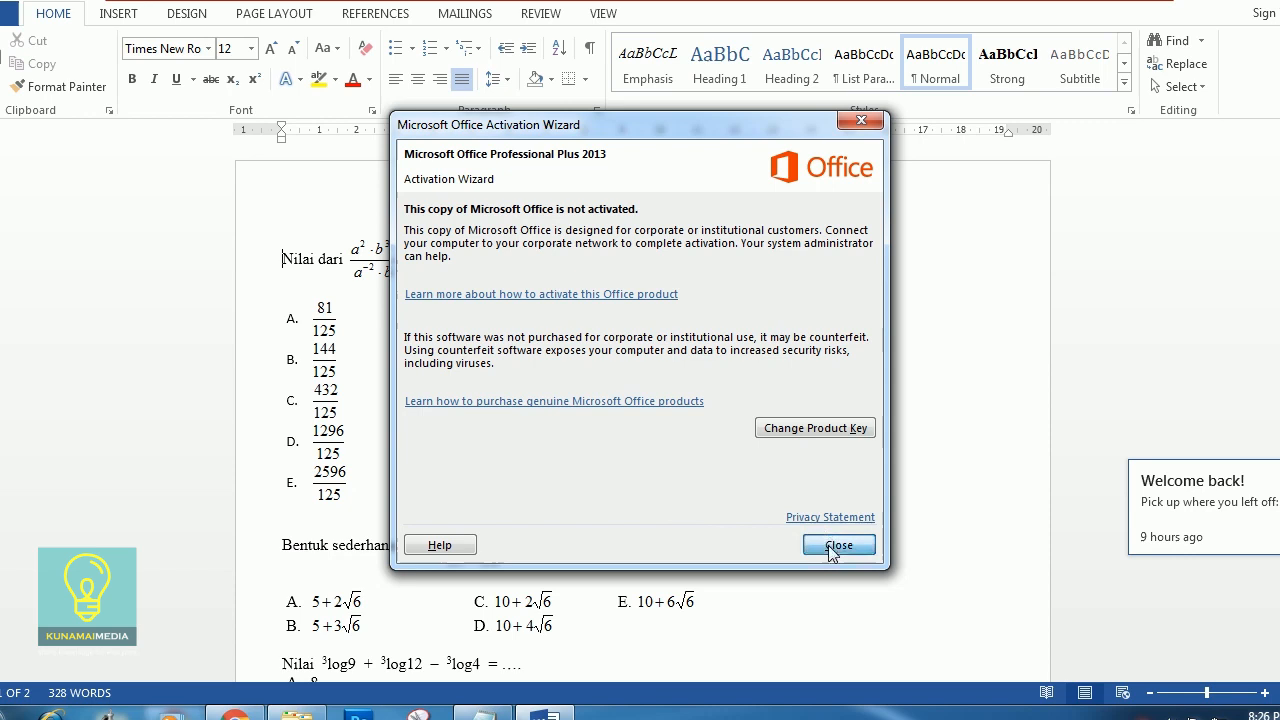
{"action": "left_click", "coordinate": [838, 545]}
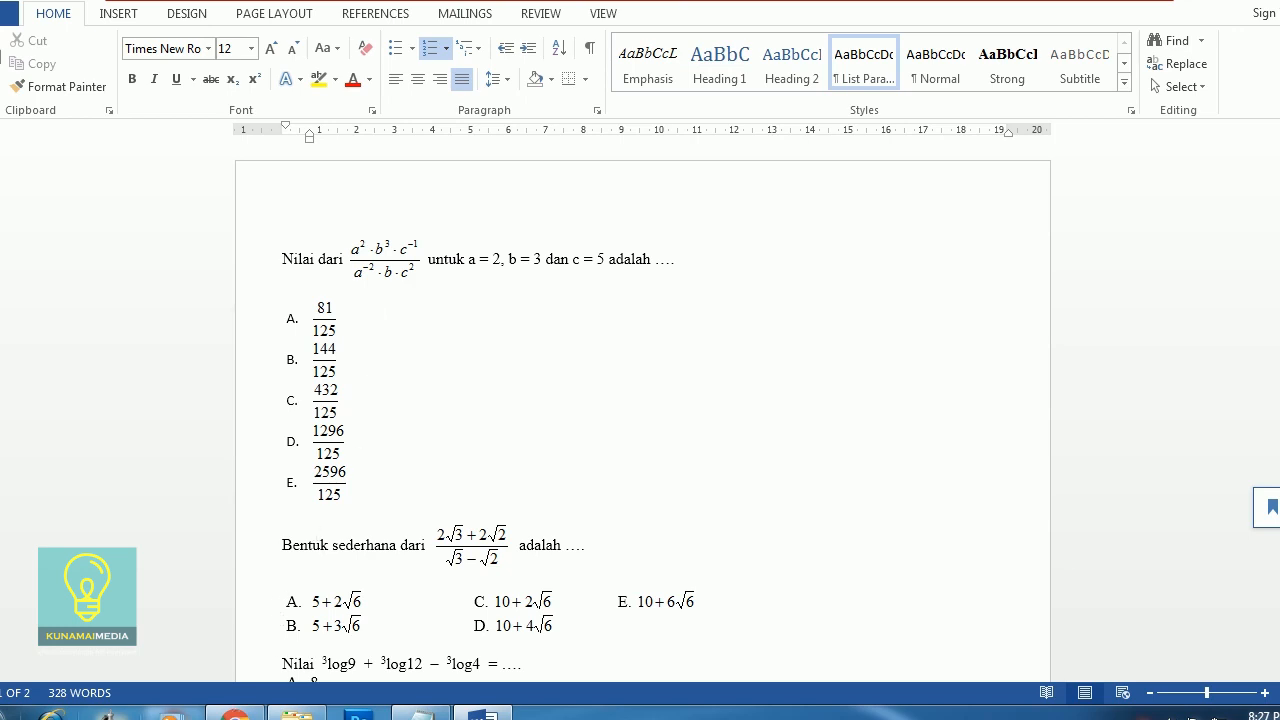
Search the installed programs for "snip" and pin the Snipping Tool to the taskbar
{"action": "left_click", "coordinate": [12, 706]}
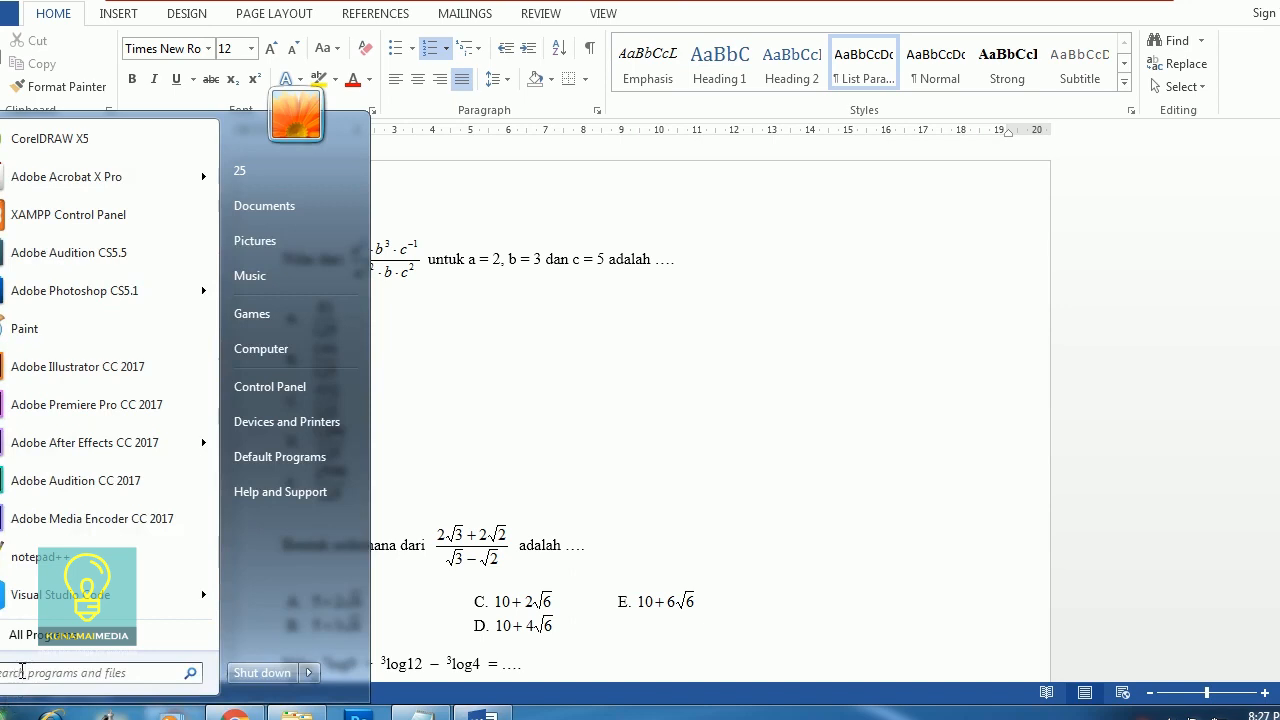
{"action": "type", "text": "snip"}
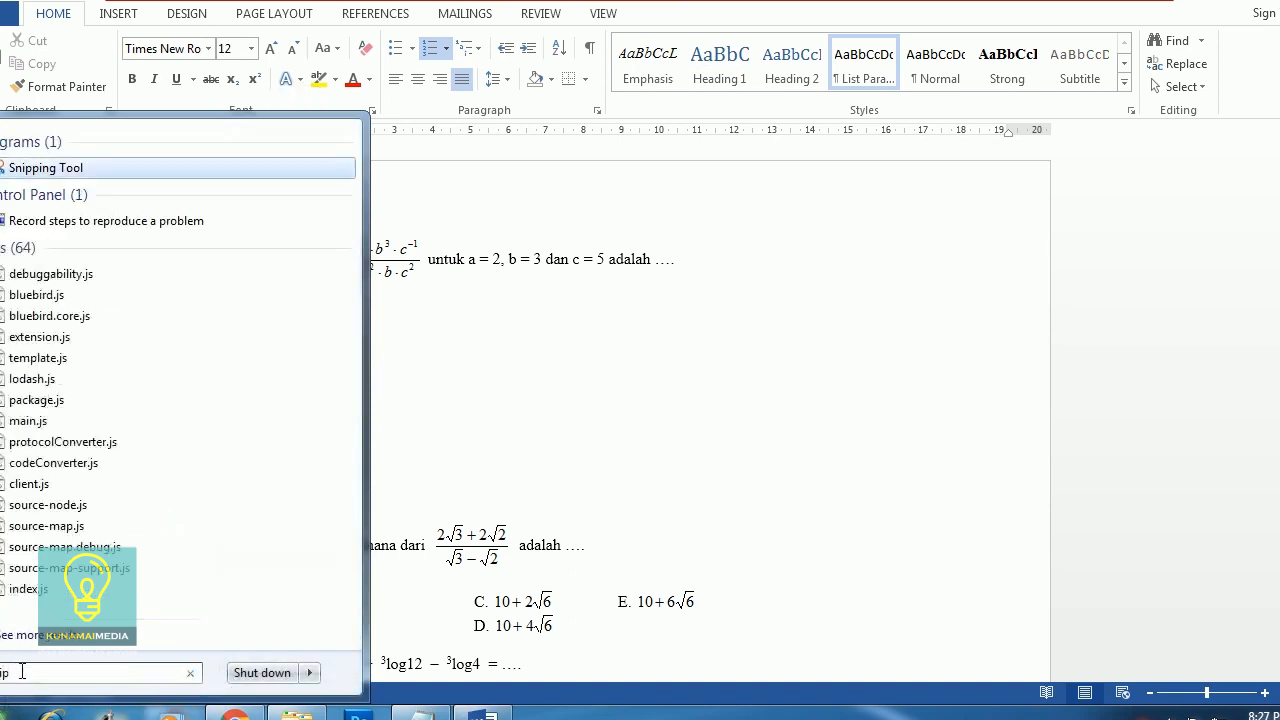
{"action": "right_click", "coordinate": [59, 171]}
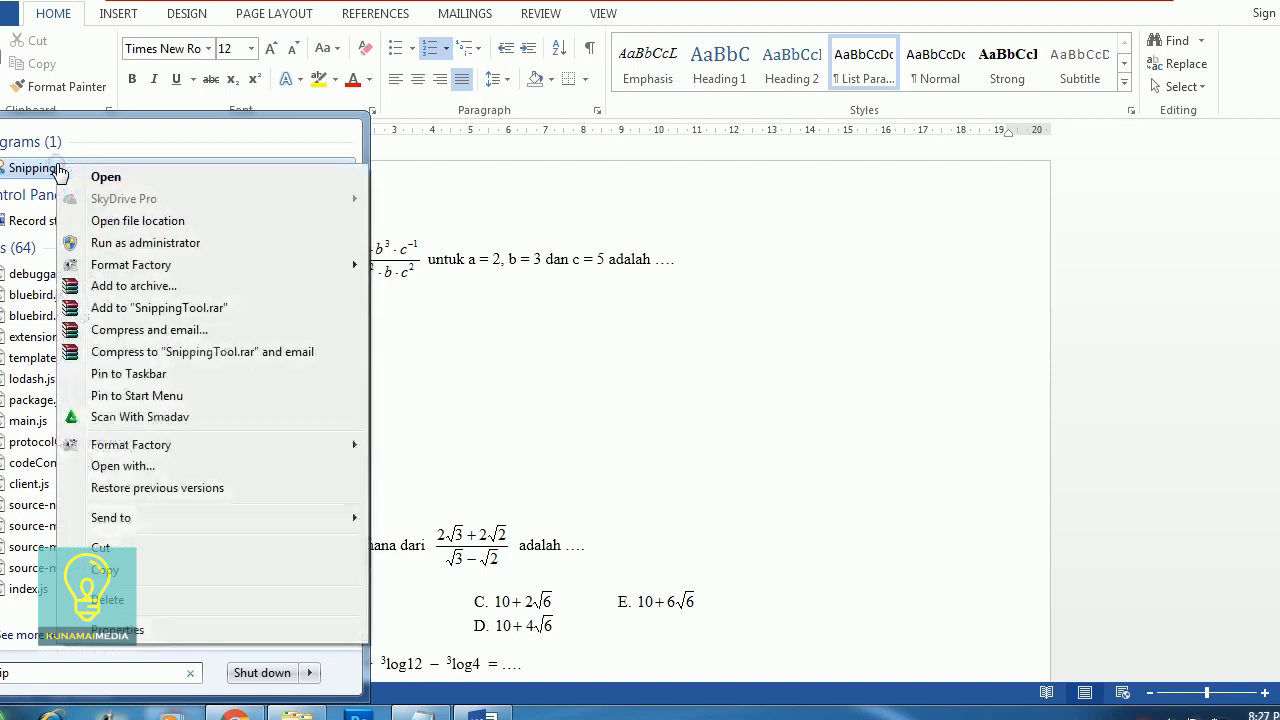
{"action": "left_click", "coordinate": [142, 380]}
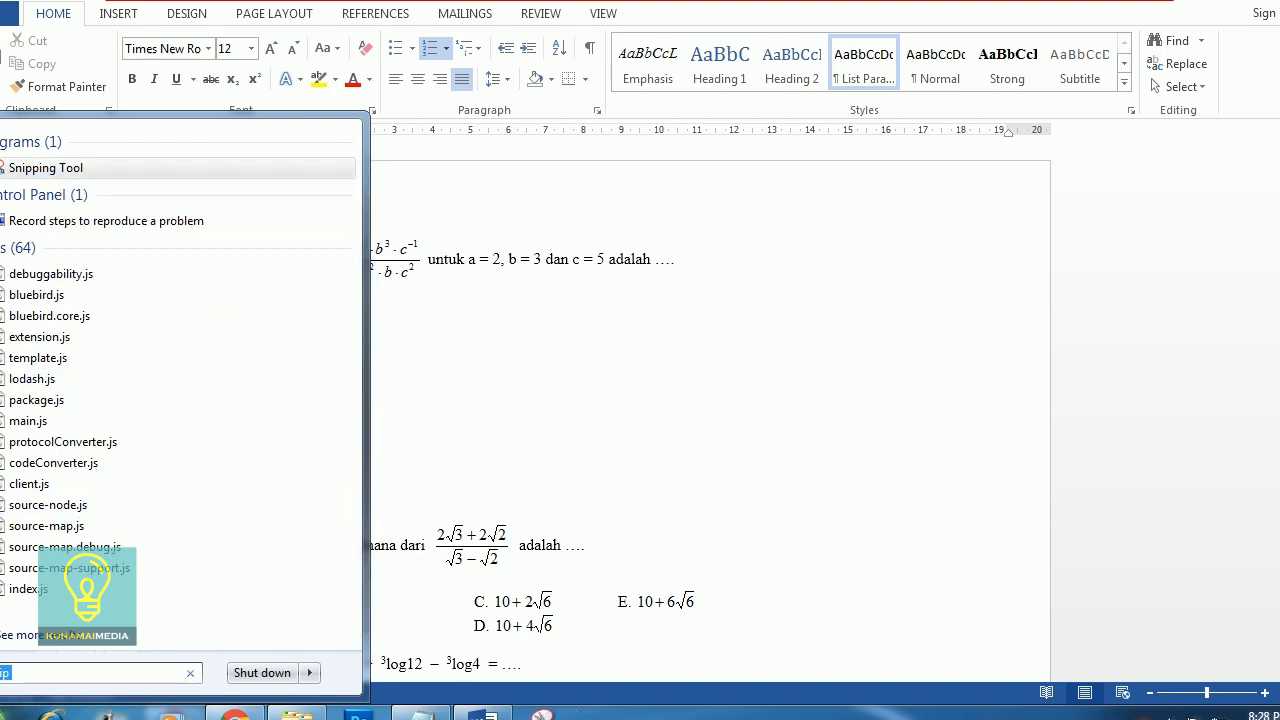
{"action": "left_click", "coordinate": [378, 316]}
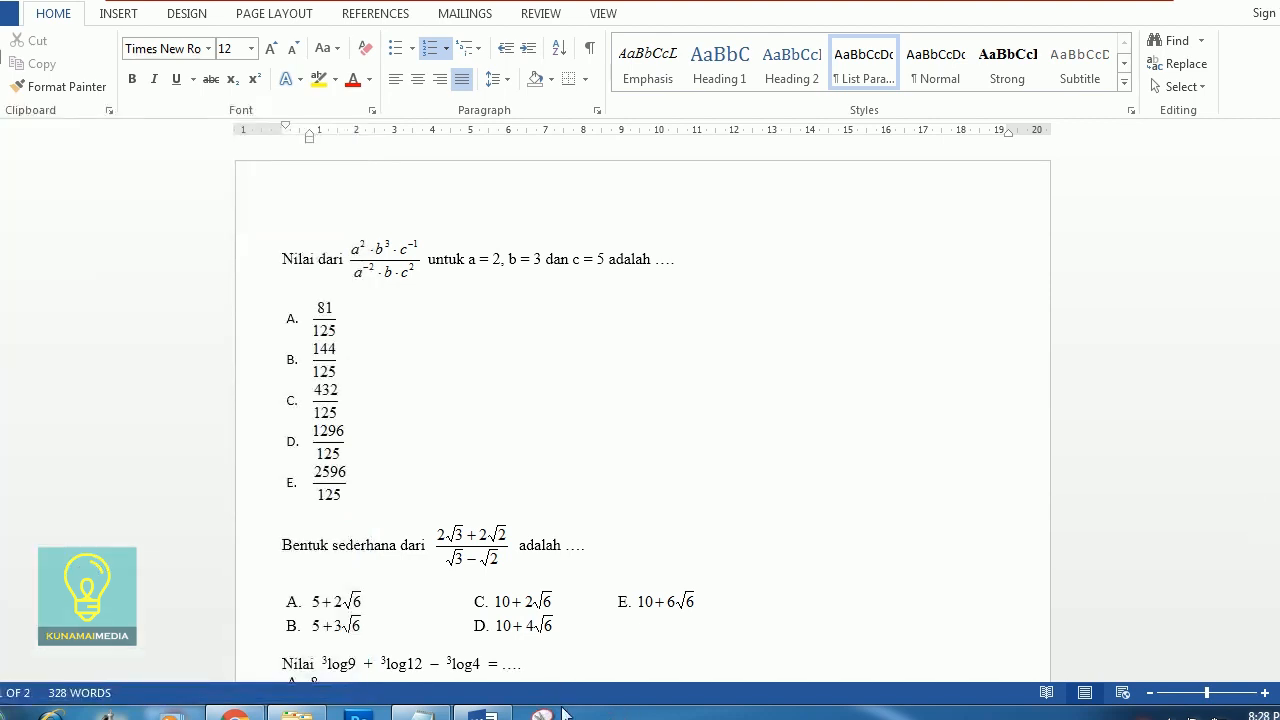
Capture the first question's text with the Snipping Tool and save it as a JPEG named 1 in the Bahan Tutor folder
{"action": "left_click", "coordinate": [542, 714]}
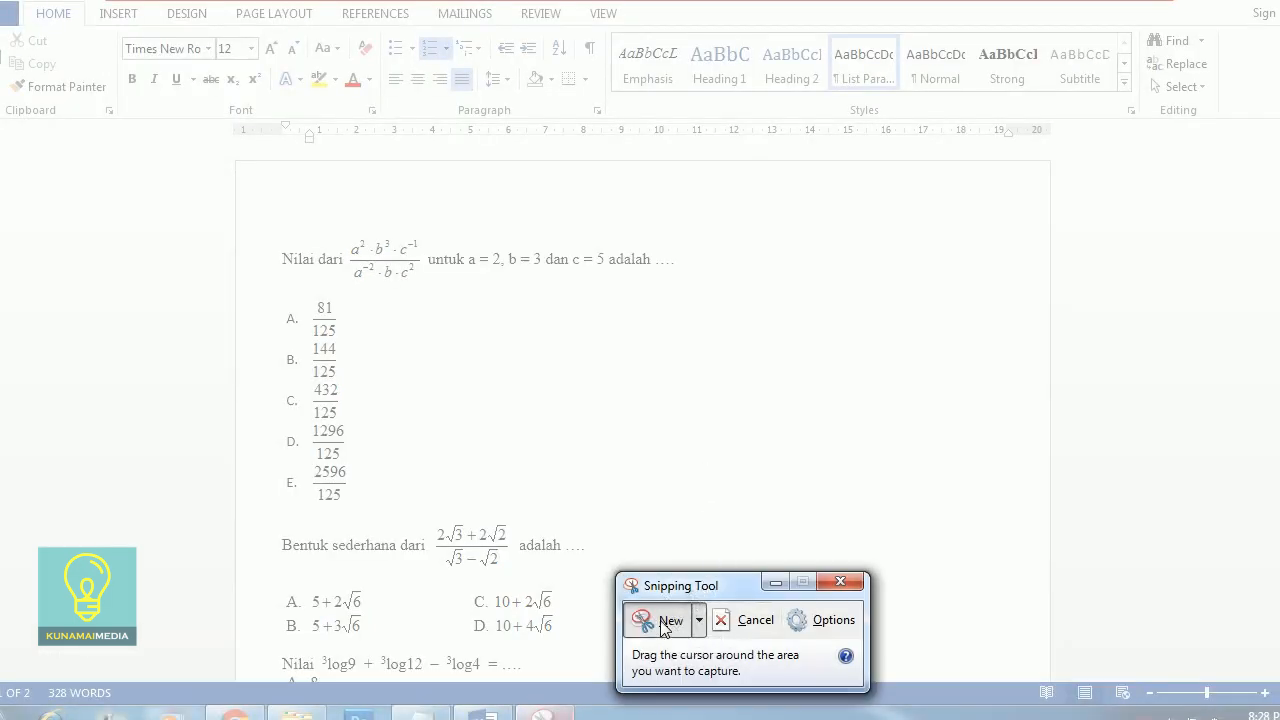
{"action": "left_click", "coordinate": [666, 624]}
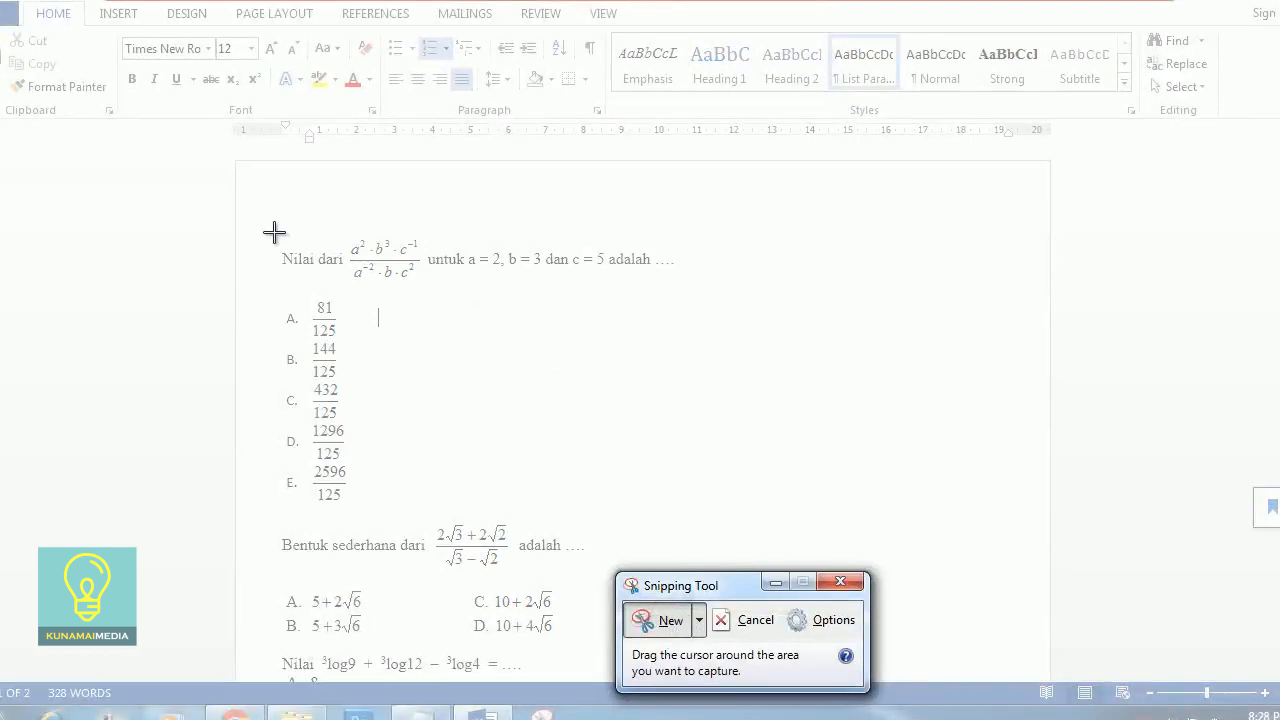
{"action": "left_click_drag", "start_coordinate": [276, 234], "coordinate": [681, 281]}
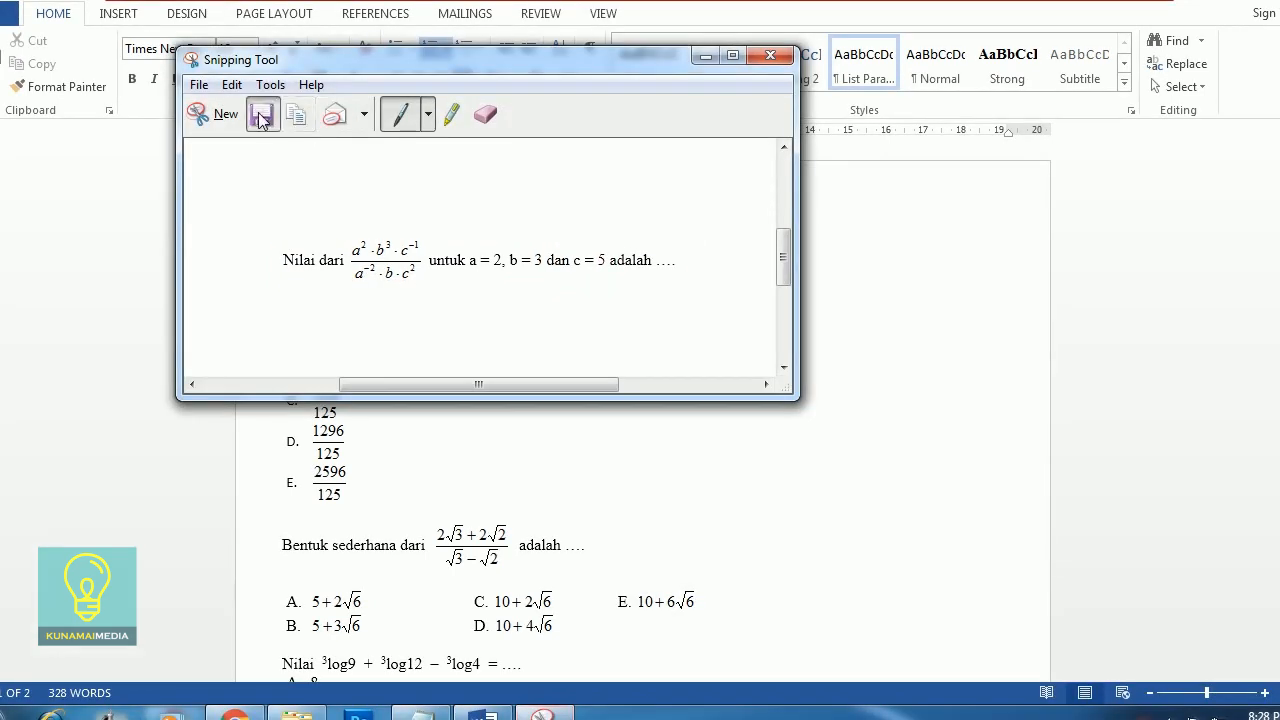
{"action": "left_click", "coordinate": [263, 112]}
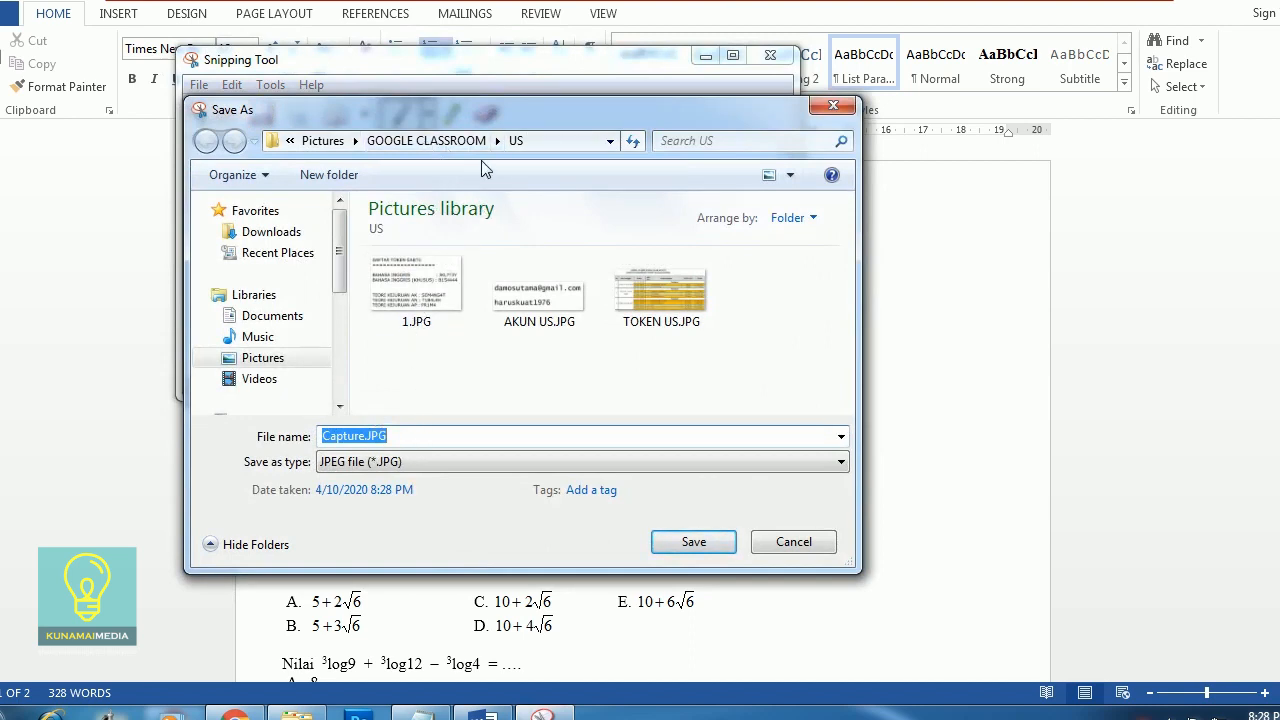
{"action": "left_click", "coordinate": [426, 140]}
{"action": "double_click", "coordinate": [405, 320]}
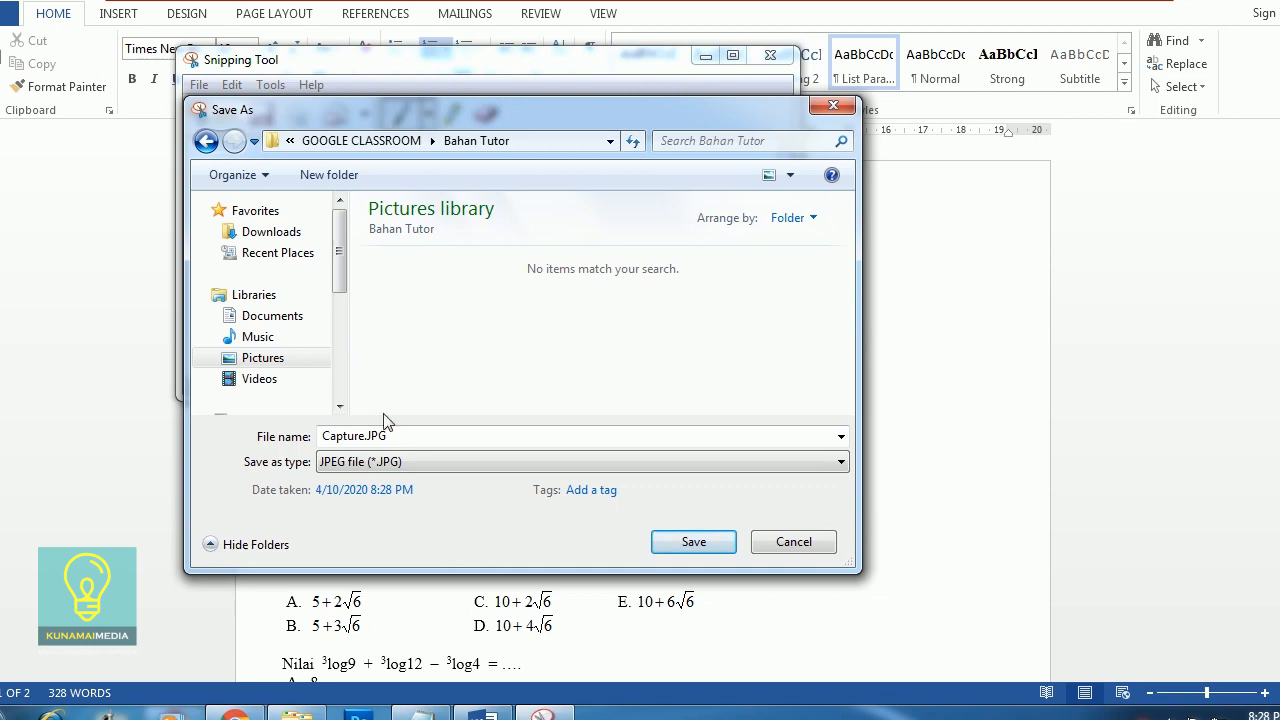
{"action": "double_click", "coordinate": [345, 436]}
{"action": "type", "text": "1"}
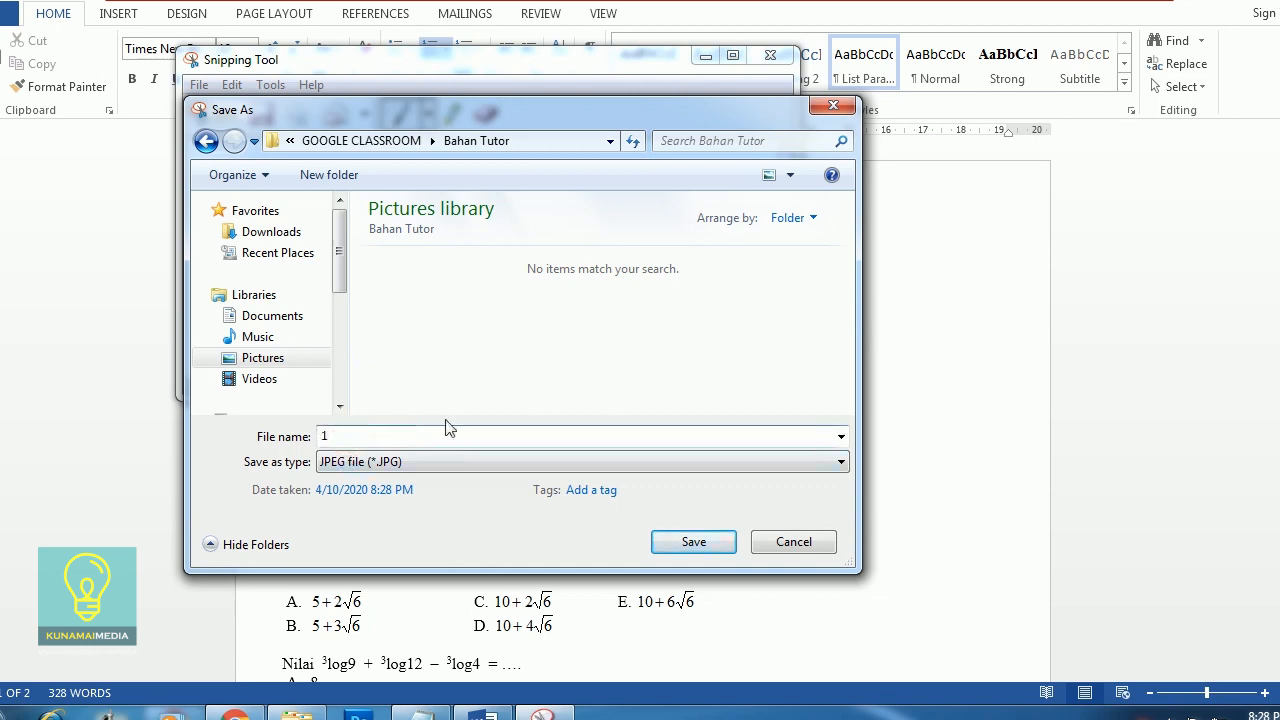
{"action": "left_click", "coordinate": [690, 542]}
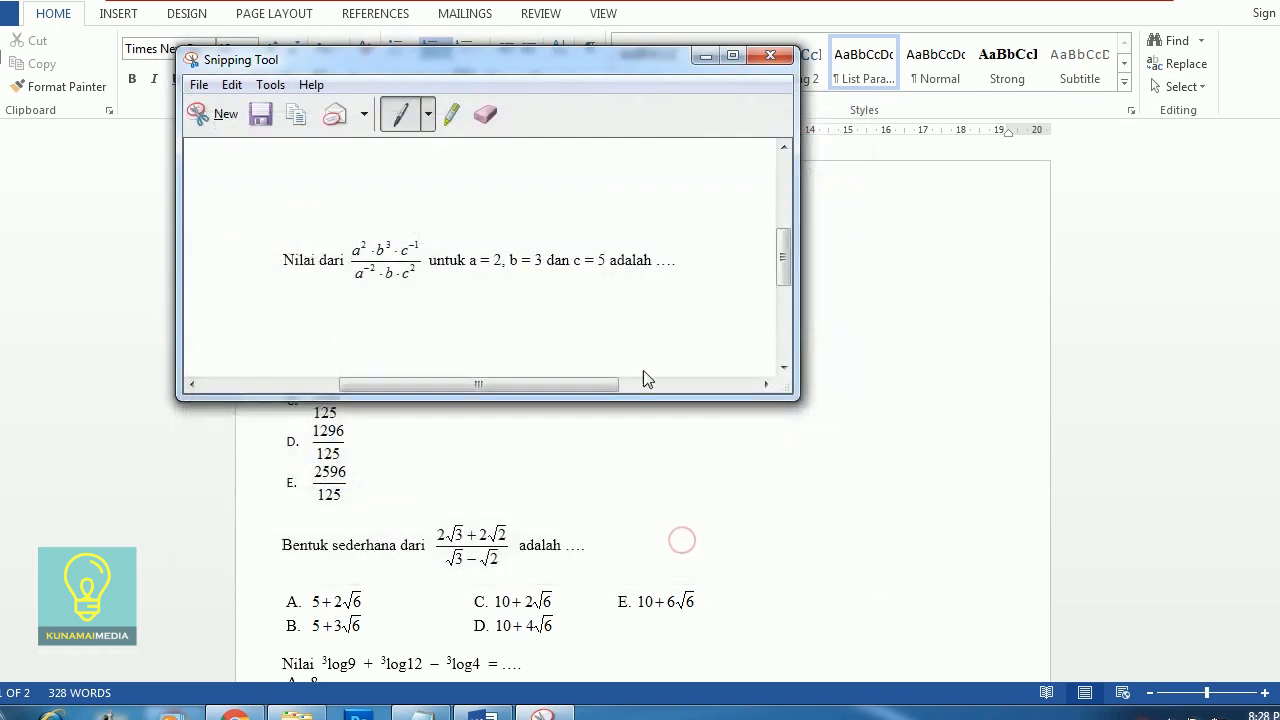
Capture the first question's option A fraction, 81/125, and save it as a JPEG named 1A in the Bahan Tutor folder
{"action": "left_click", "coordinate": [545, 713]}
{"action": "left_click", "coordinate": [545, 713]}
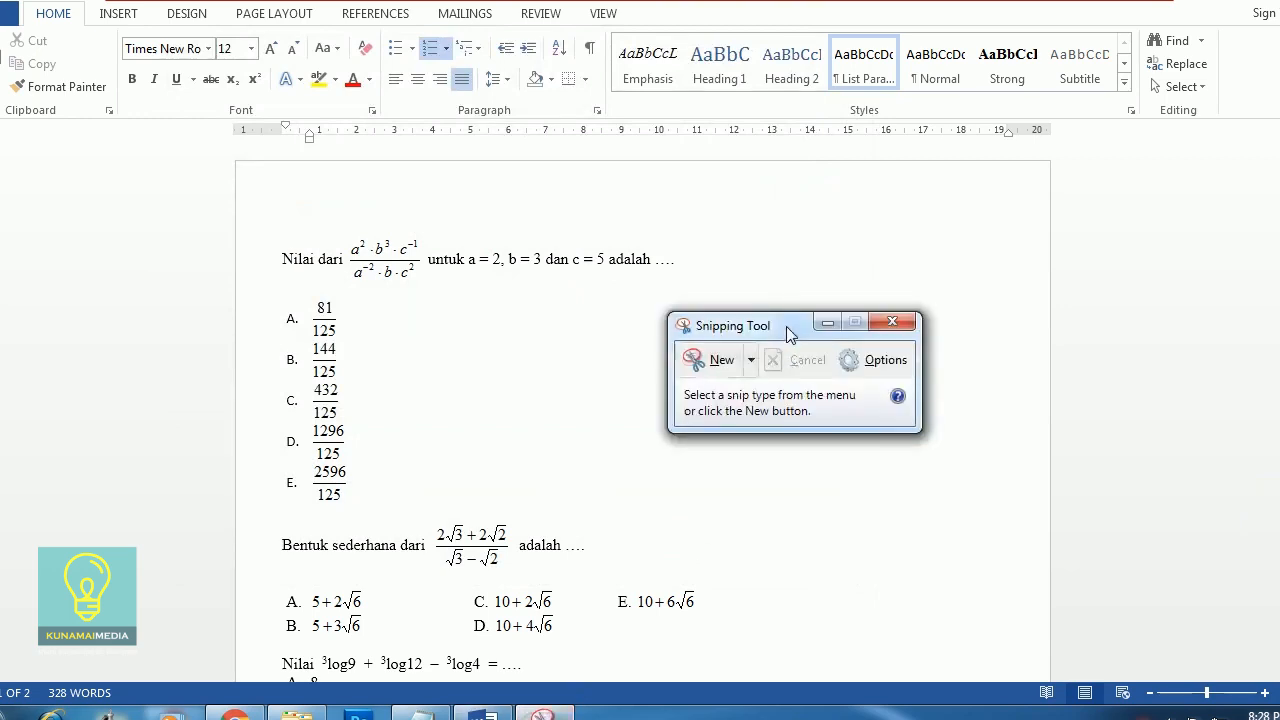
{"action": "left_click_drag", "start_coordinate": [786, 326], "coordinate": [822, 254]}
{"action": "left_click", "coordinate": [757, 283]}
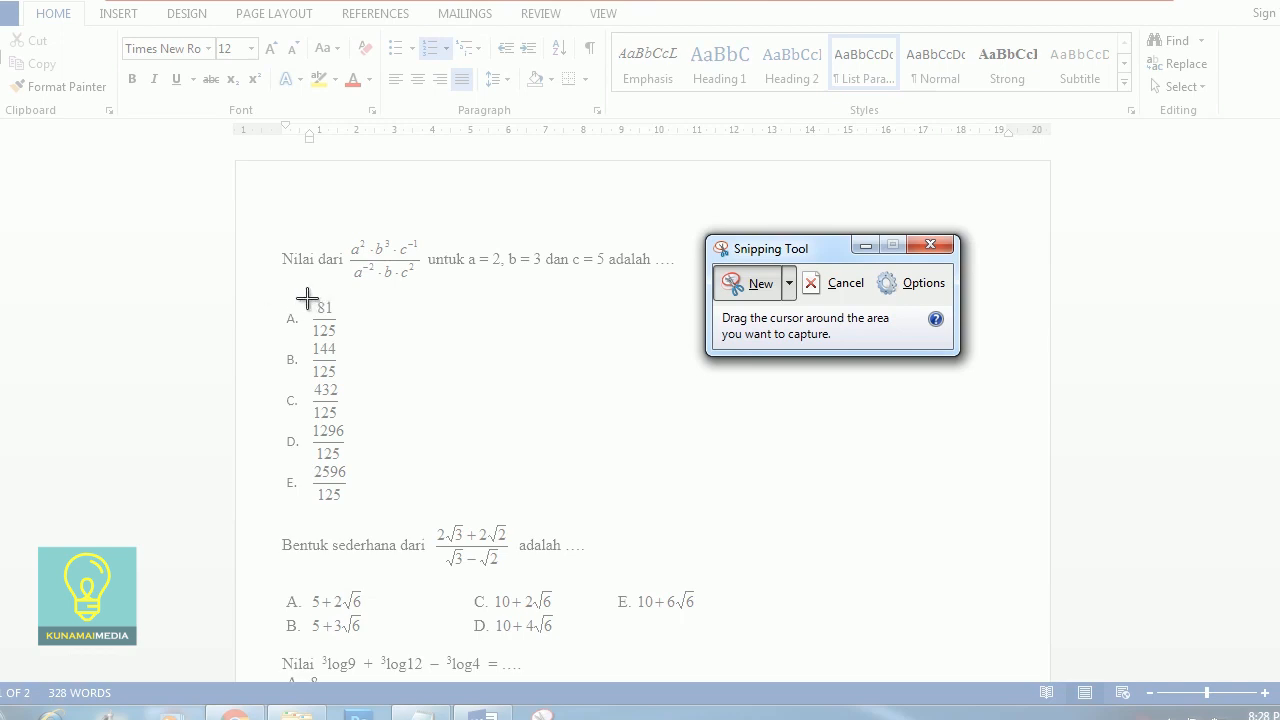
{"action": "left_click_drag", "start_coordinate": [307, 298], "coordinate": [333, 340]}
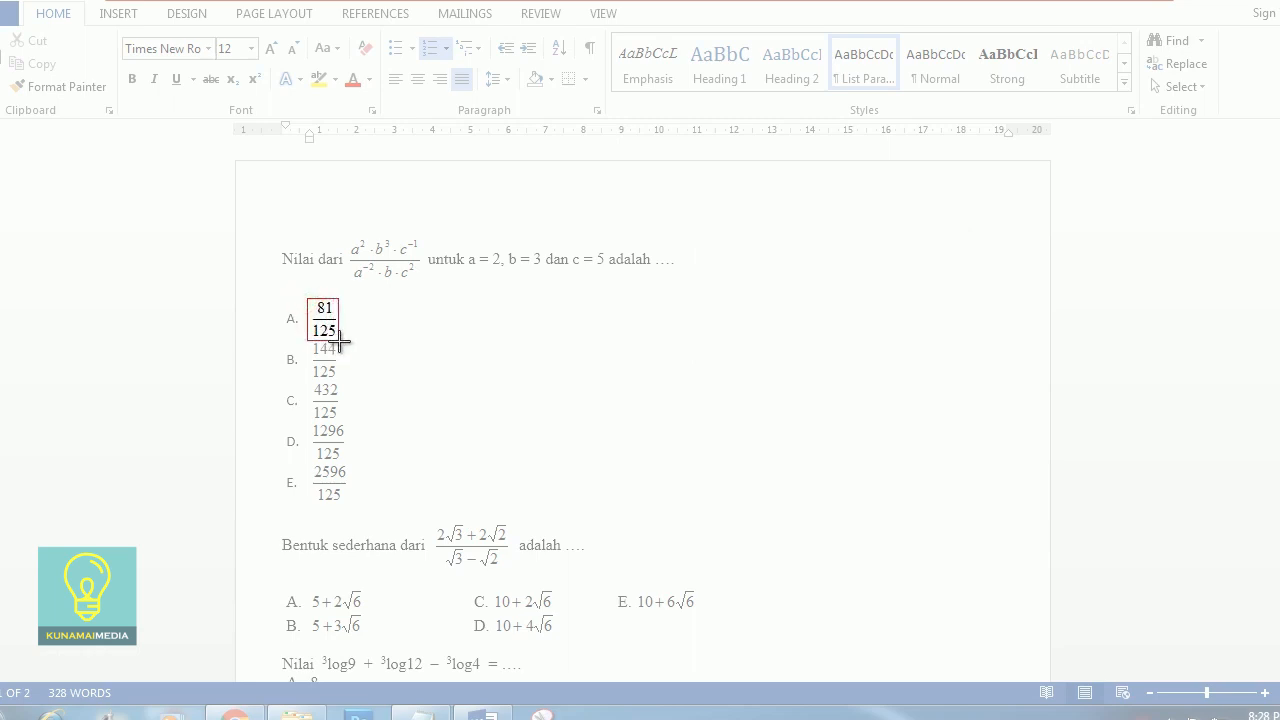
{"action": "left_click_drag", "start_coordinate": [340, 341], "coordinate": [340, 341]}
{"action": "left_click", "coordinate": [290, 181]}
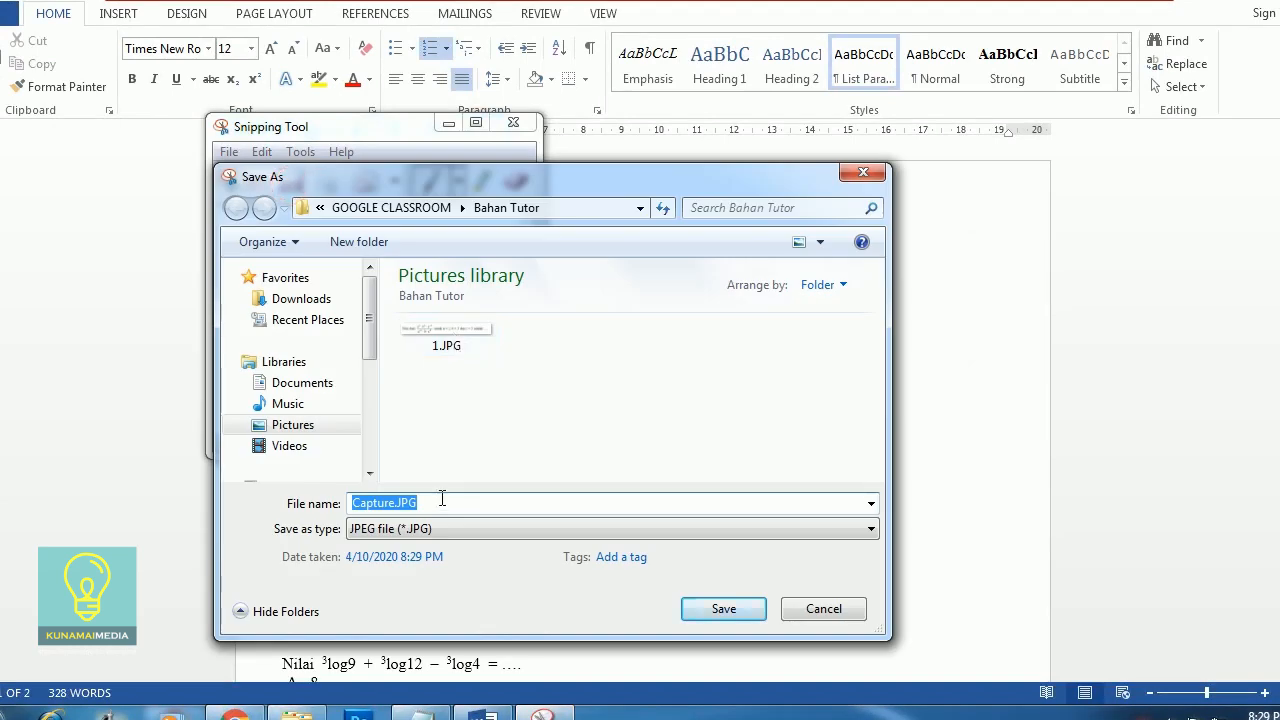
{"action": "type", "text": "1A"}
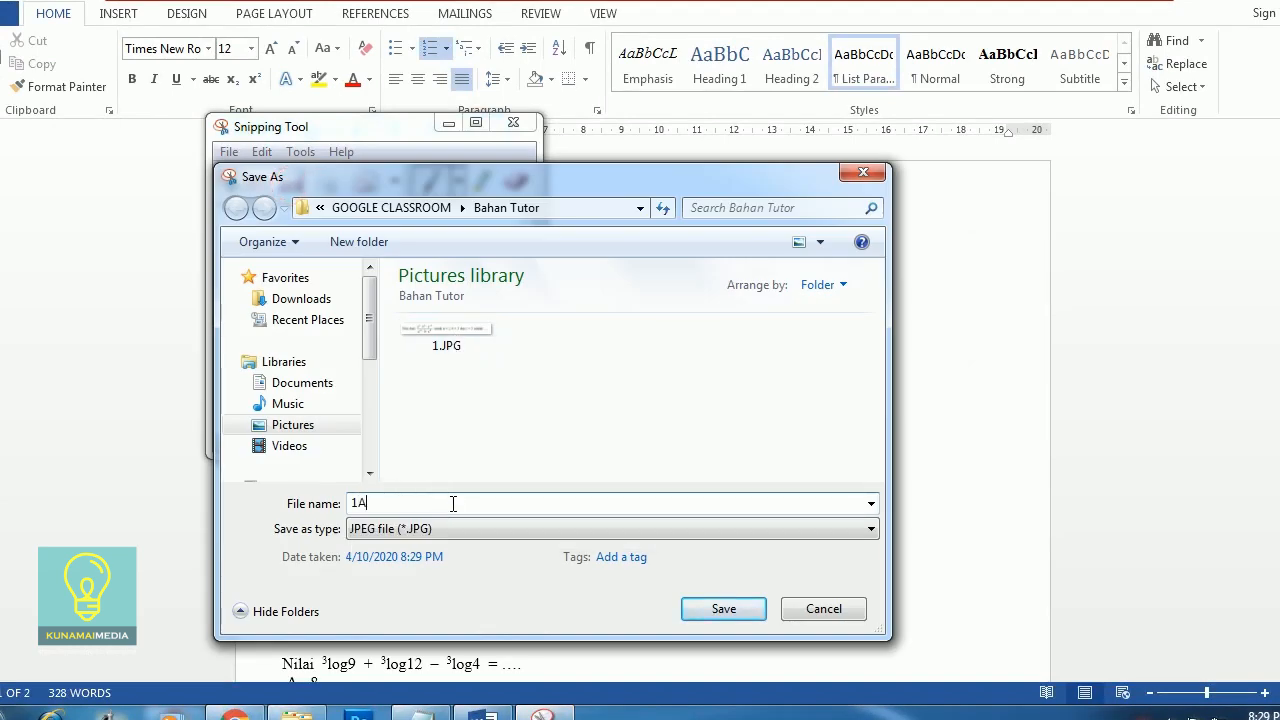
{"action": "left_click", "coordinate": [721, 612]}
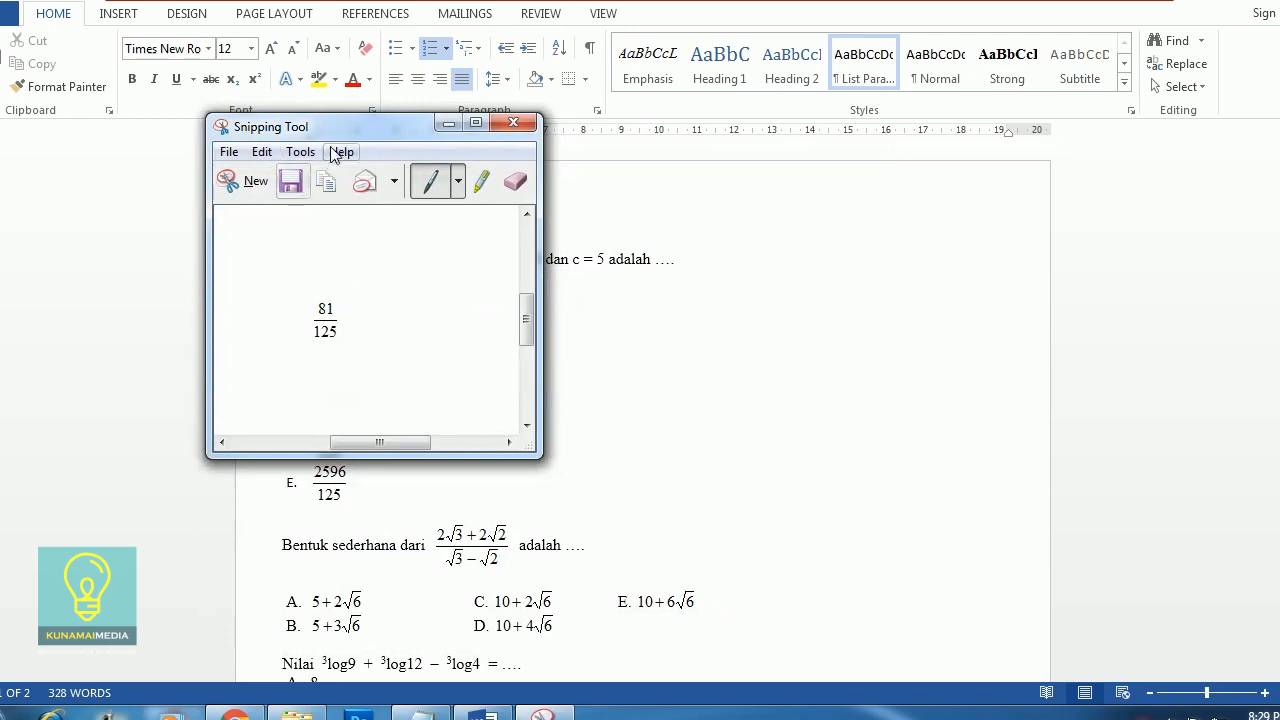
{"action": "left_click_drag", "start_coordinate": [339, 118], "coordinate": [651, 145]}
{"action": "left_click_drag", "start_coordinate": [400, 161], "coordinate": [820, 184]}
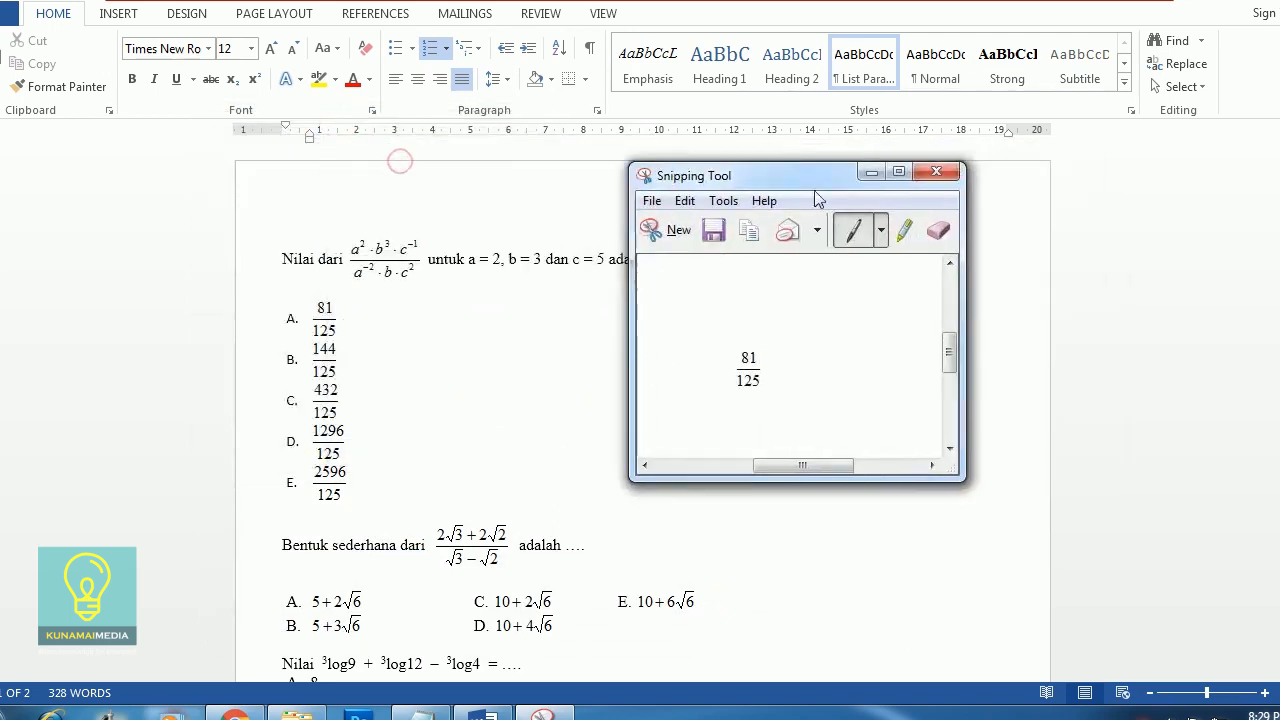
{"action": "left_click", "coordinate": [668, 230]}
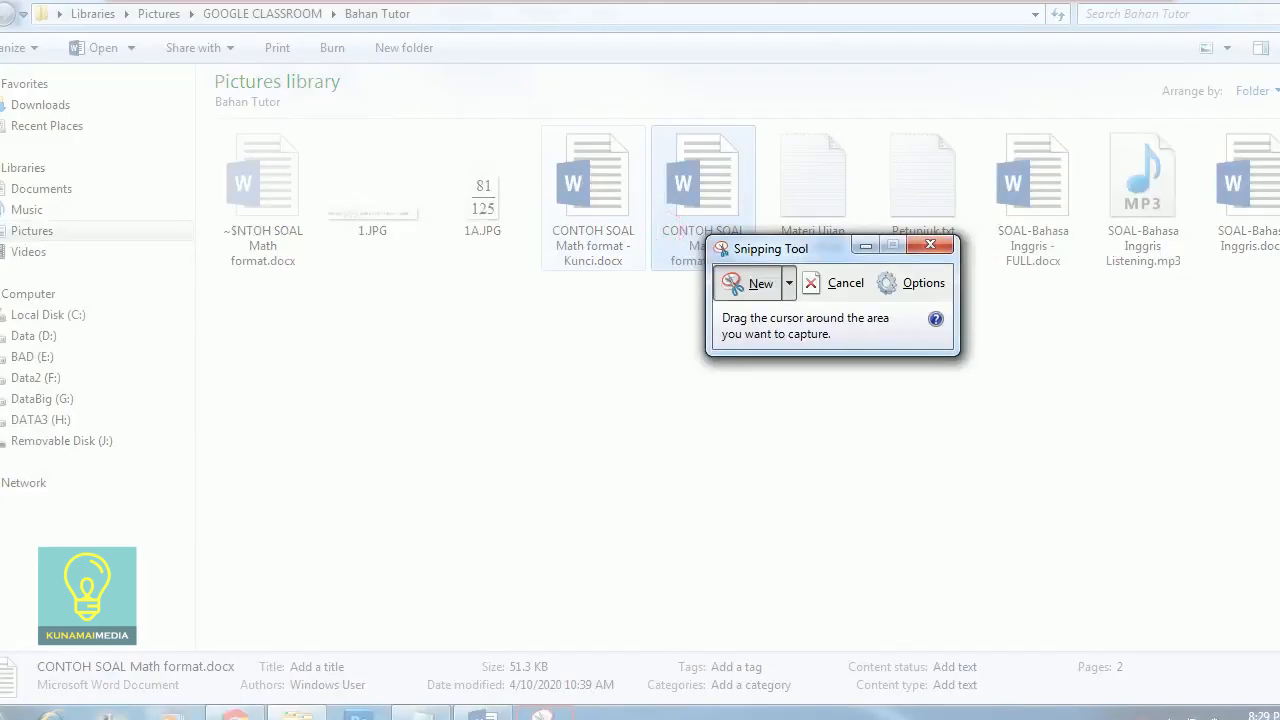
{"action": "left_click", "coordinate": [852, 285]}
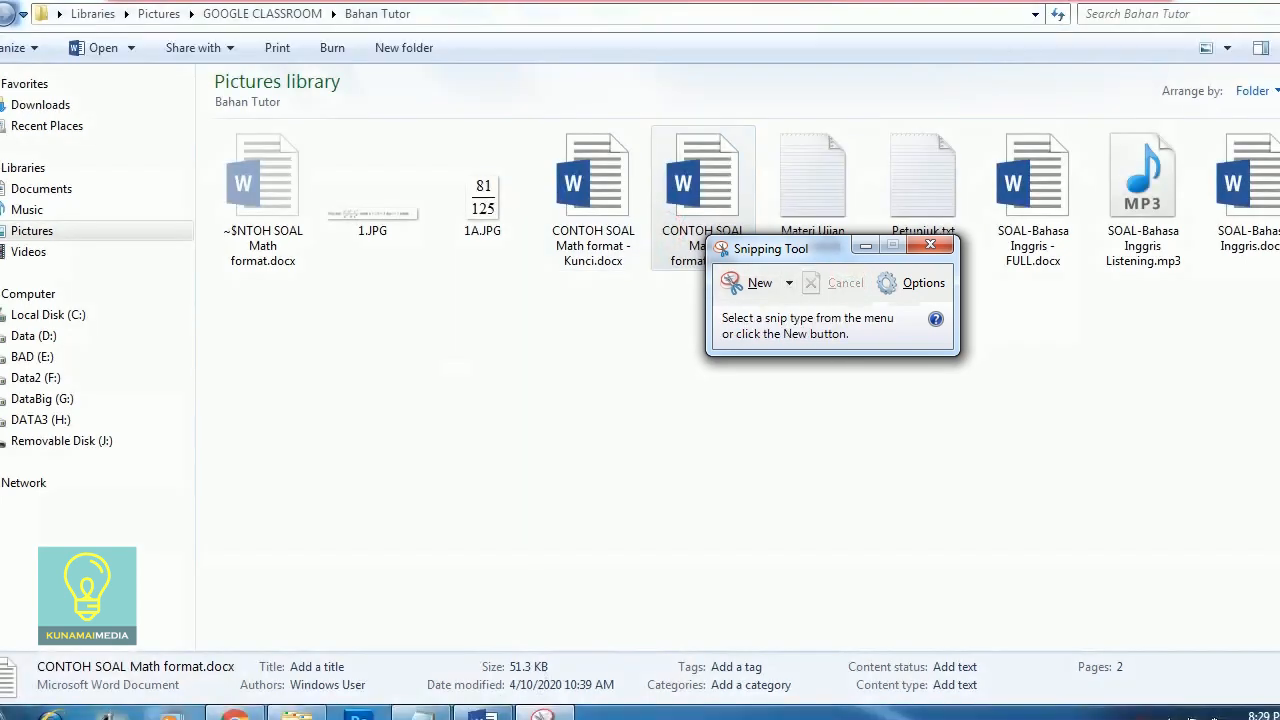
Return to the Word document and capture the first question's option B fraction, 144/125, with the Snipping Tool
{"action": "left_click", "coordinate": [484, 714]}
{"action": "left_click", "coordinate": [544, 714]}
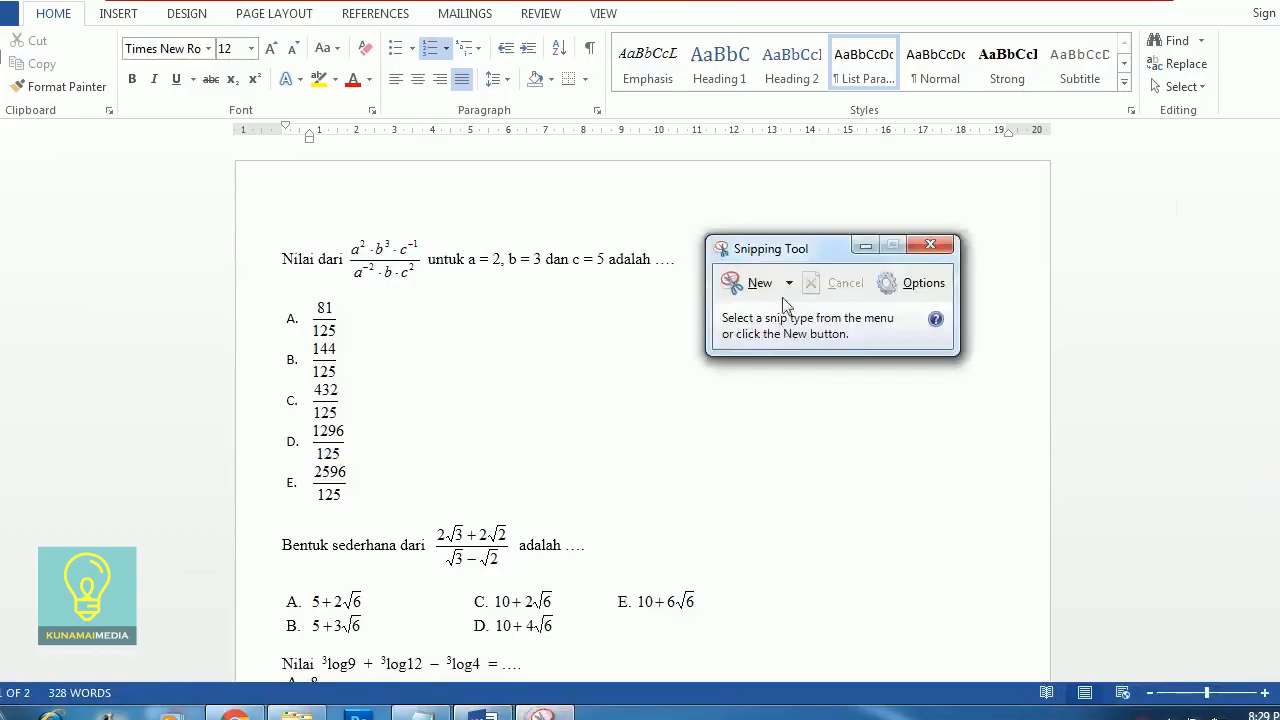
{"action": "left_click", "coordinate": [757, 284]}
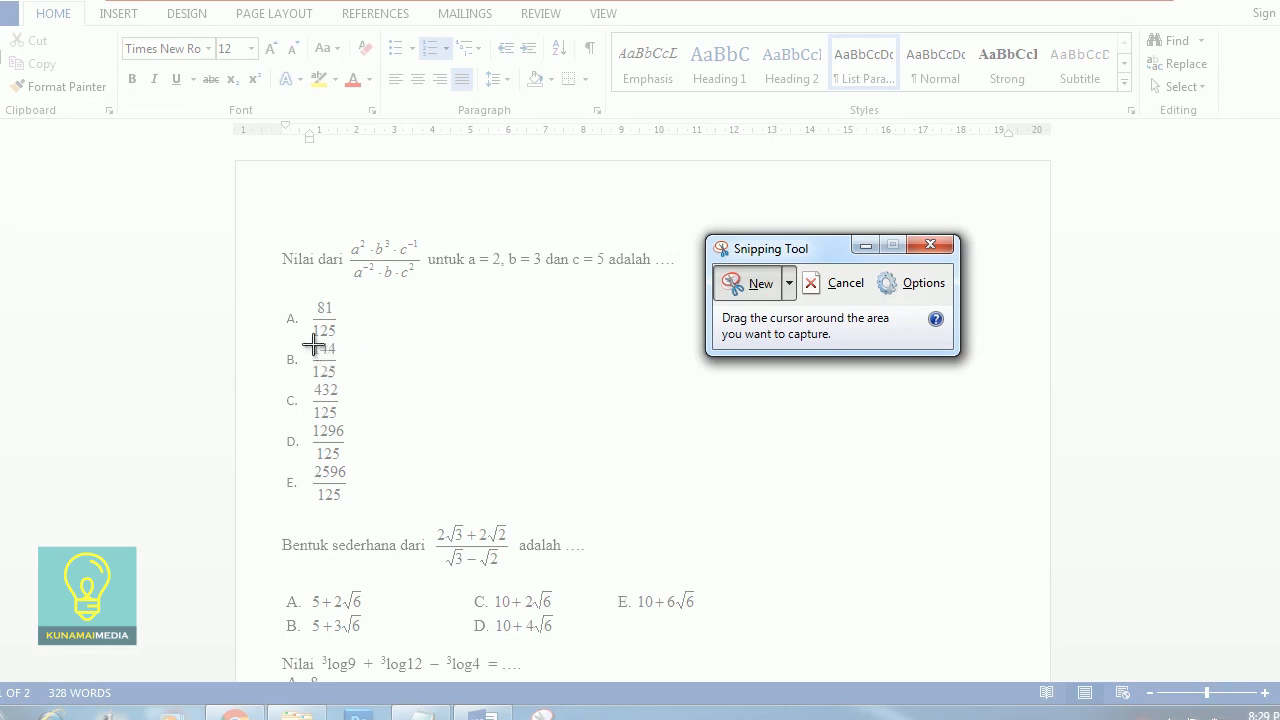
{"action": "left_click_drag", "start_coordinate": [310, 340], "coordinate": [340, 381]}
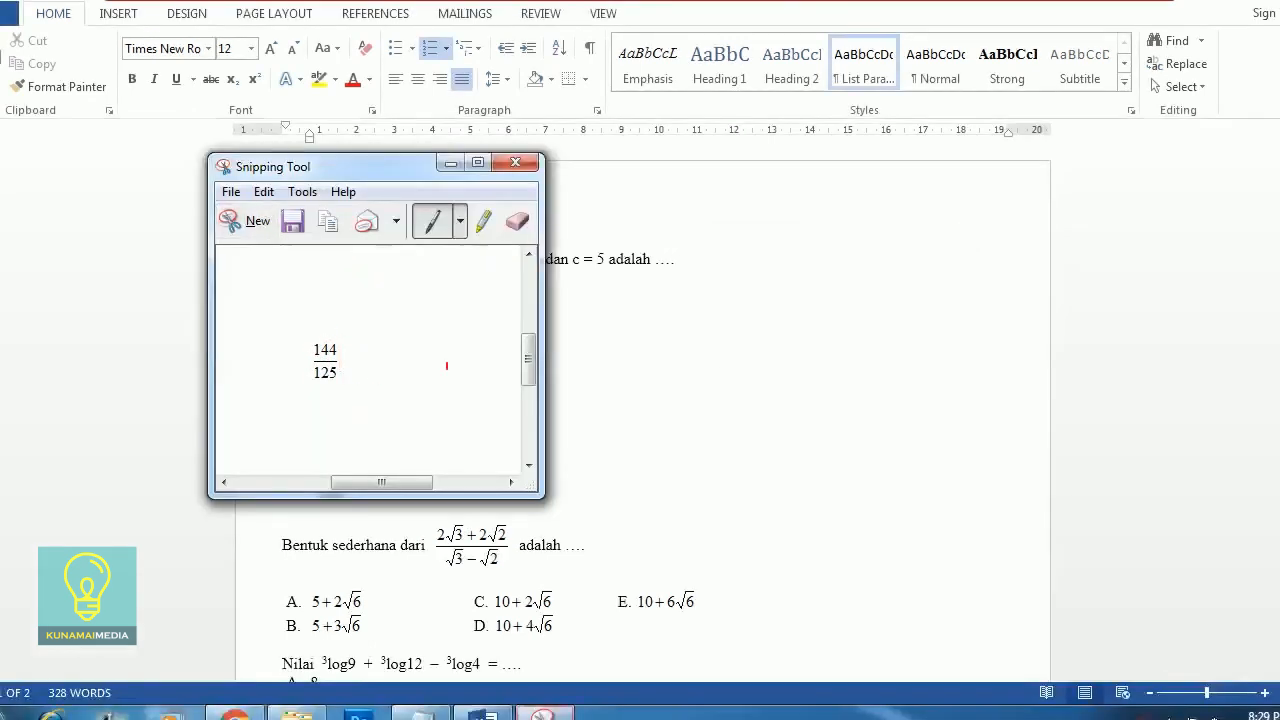
Save the captured option B fraction as a JPEG named AB, and save it again as 1B in the Bahan Tutor folder
{"action": "left_click", "coordinate": [292, 222]}
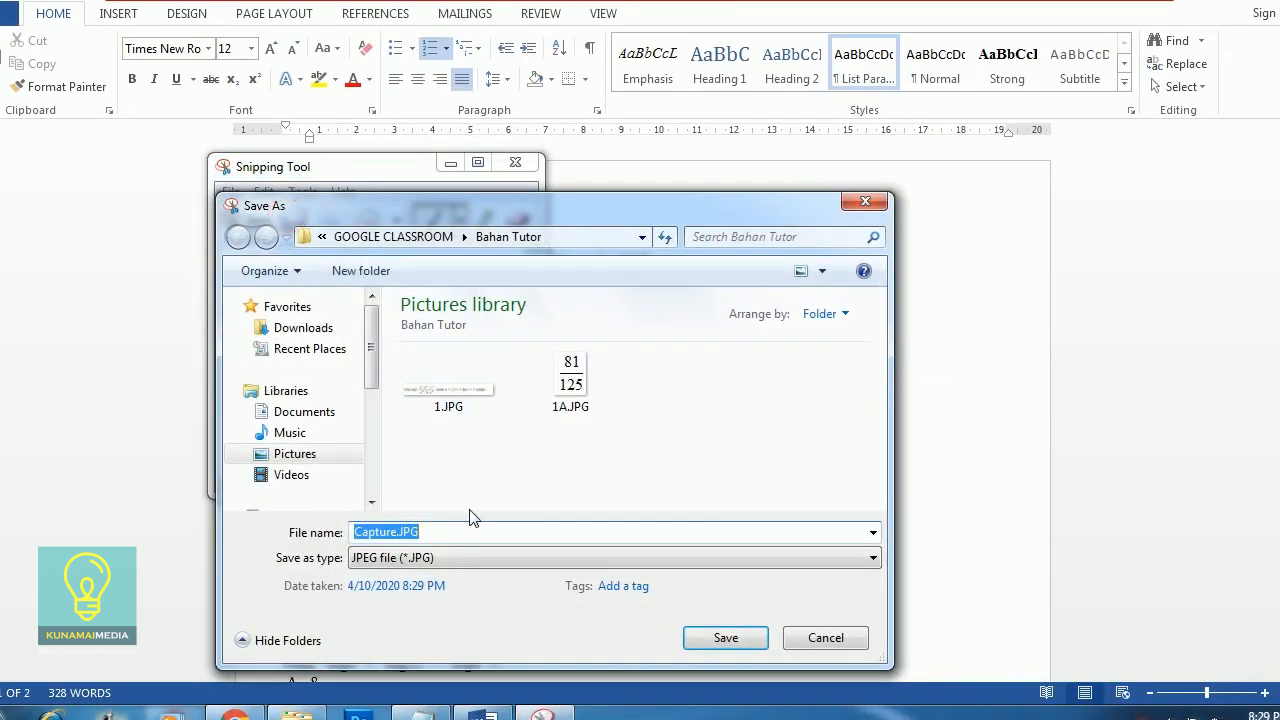
{"action": "type", "text": "AB"}
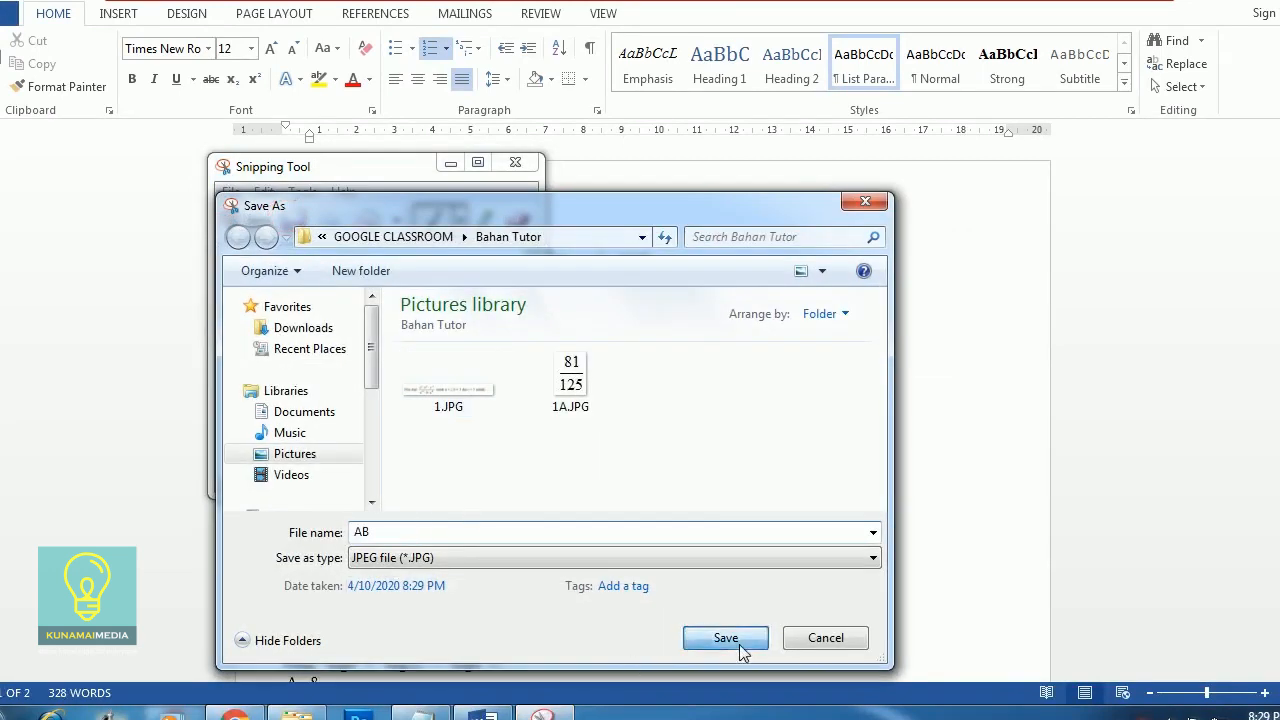
{"action": "left_click", "coordinate": [742, 645]}
{"action": "left_click", "coordinate": [303, 226]}
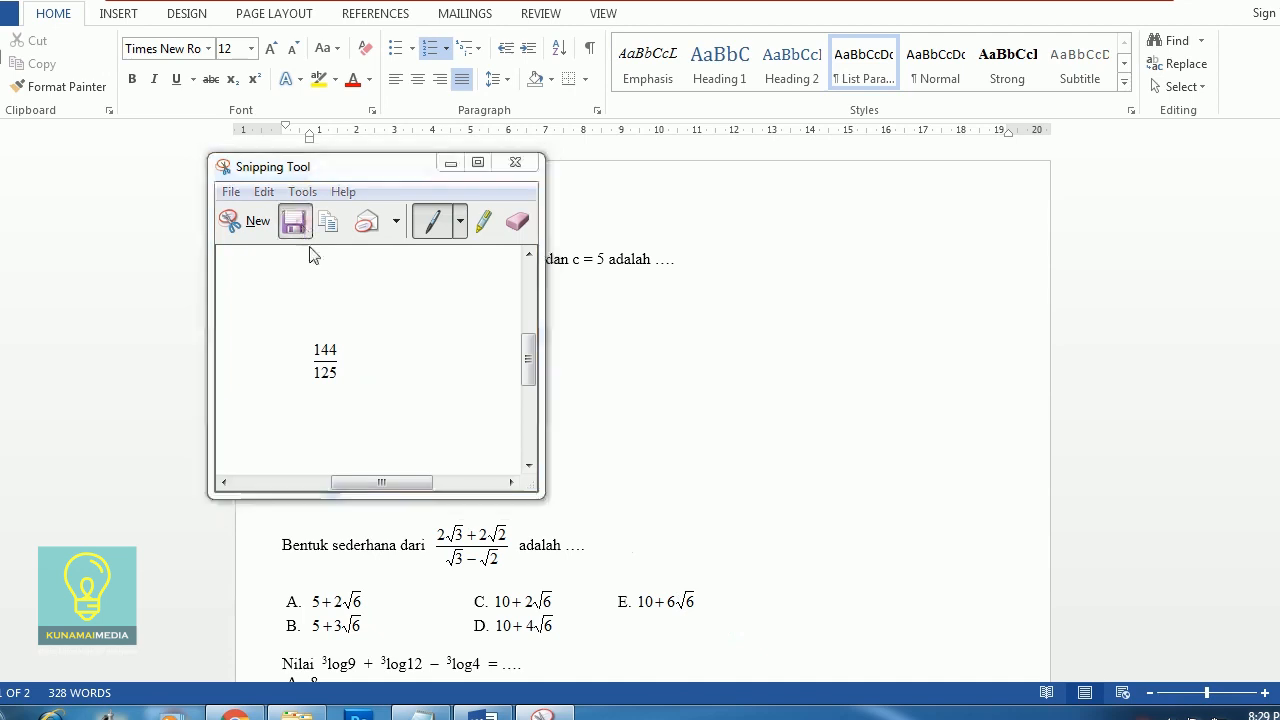
{"action": "type", "text": "1B"}
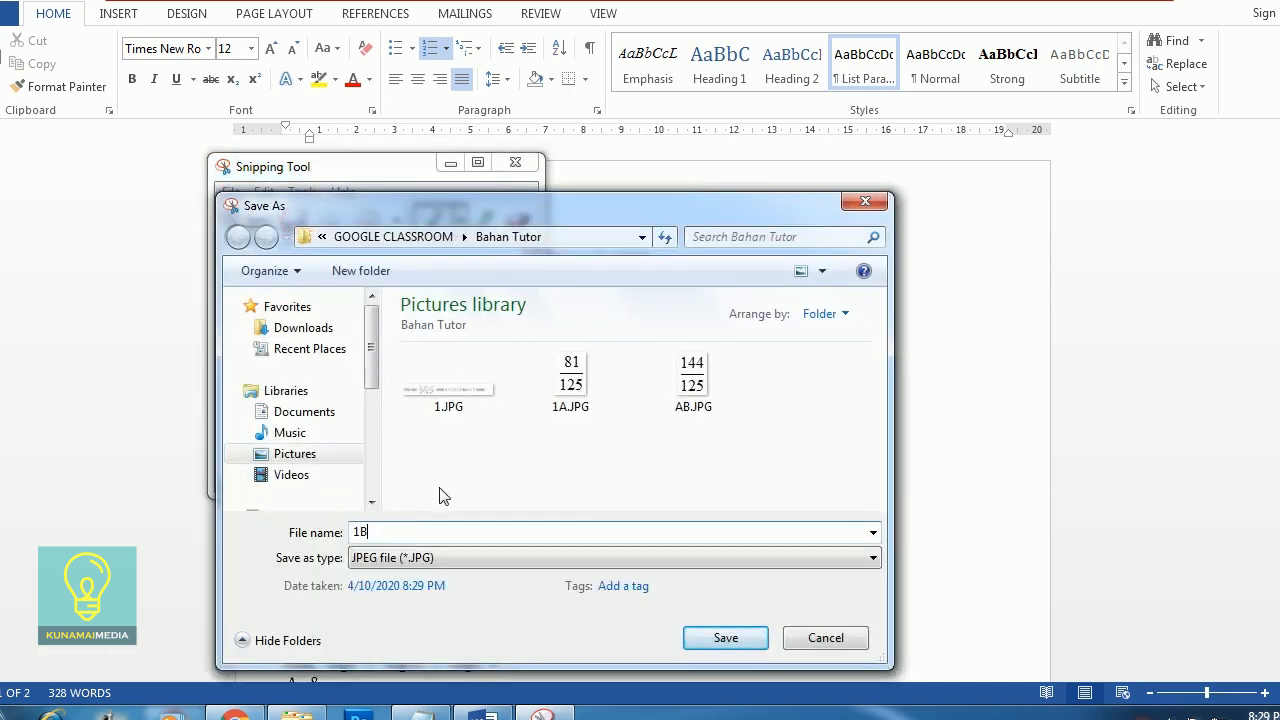
{"action": "left_click", "coordinate": [726, 638]}
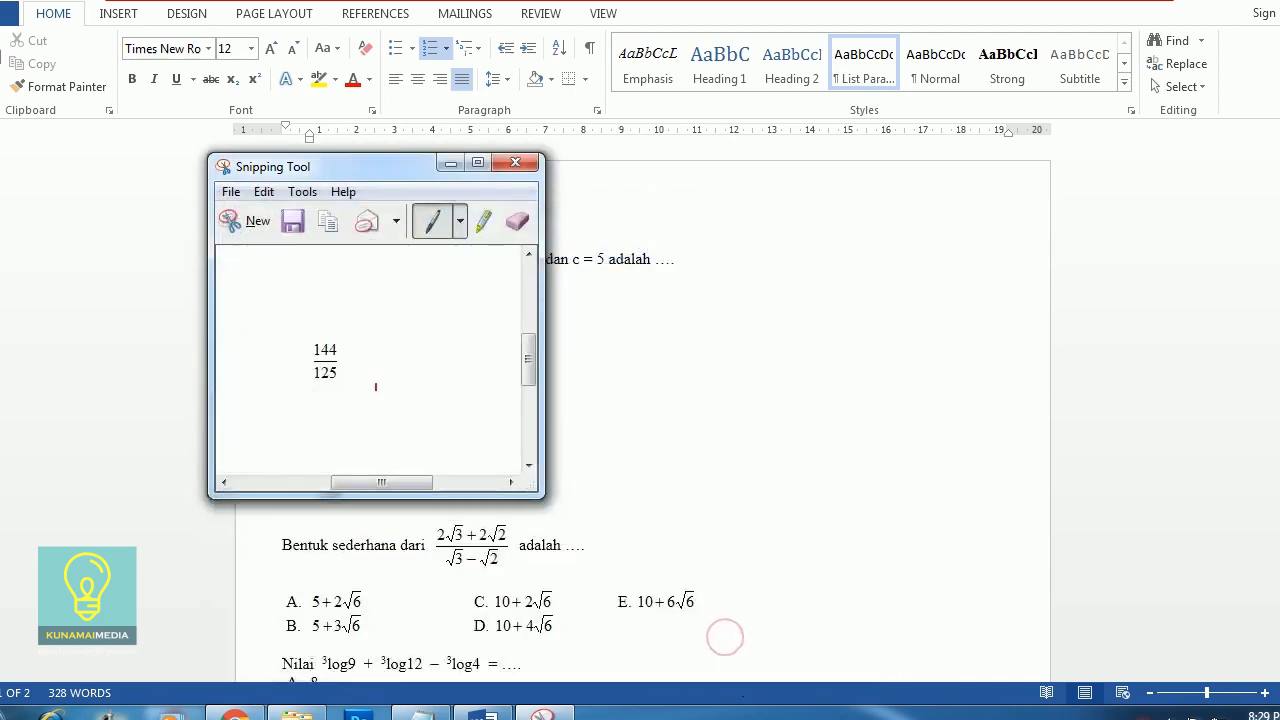
Capture the first question's option C fraction, 432/125, and save it as a JPEG named 1C in the Bahan Tutor folder
{"action": "left_click", "coordinate": [240, 218]}
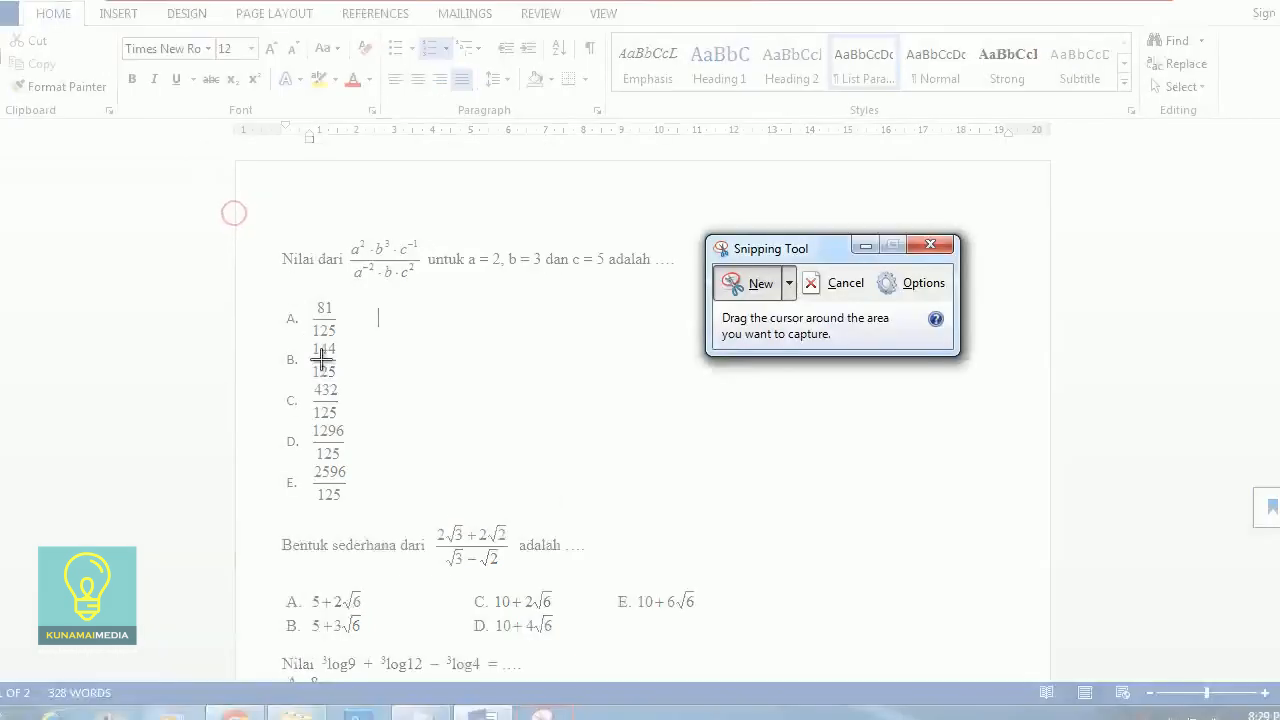
{"action": "left_click_drag", "start_coordinate": [307, 381], "coordinate": [343, 424]}
{"action": "left_click", "coordinate": [292, 265]}
{"action": "type", "text": "1C"}
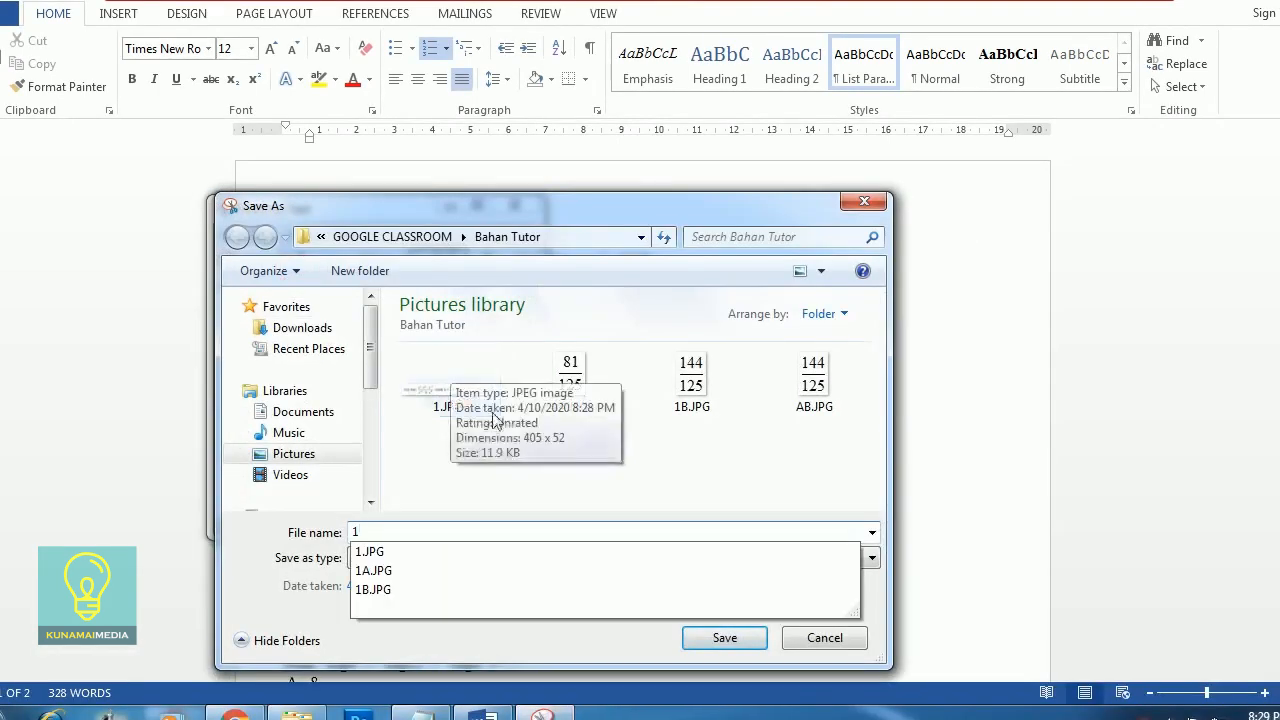
{"action": "left_click", "coordinate": [739, 640]}
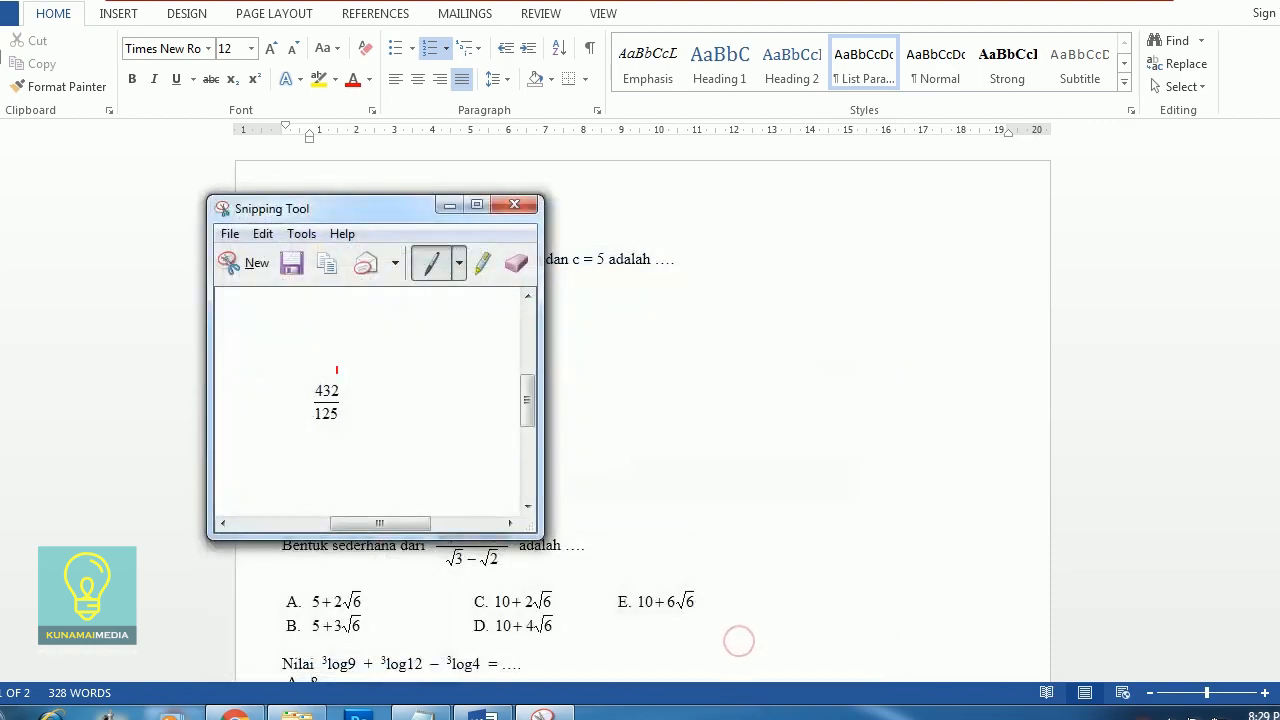
{"action": "left_click", "coordinate": [257, 265]}
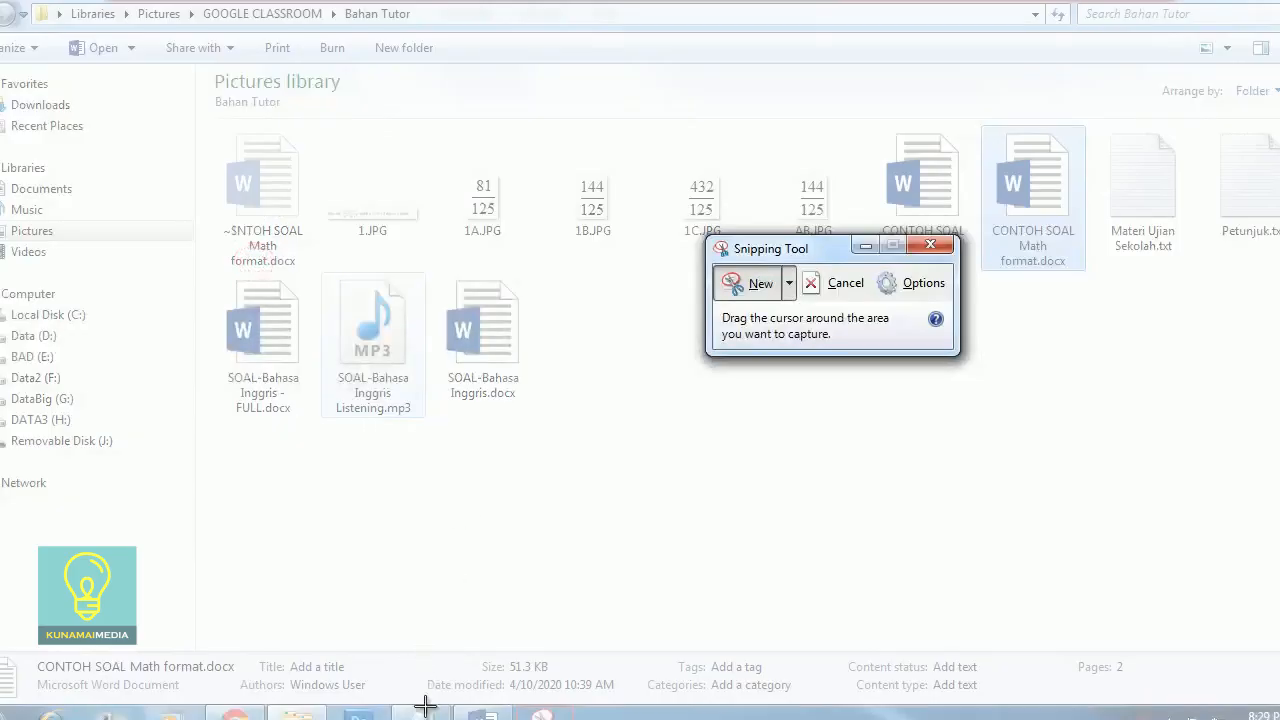
{"action": "left_click", "coordinate": [845, 283]}
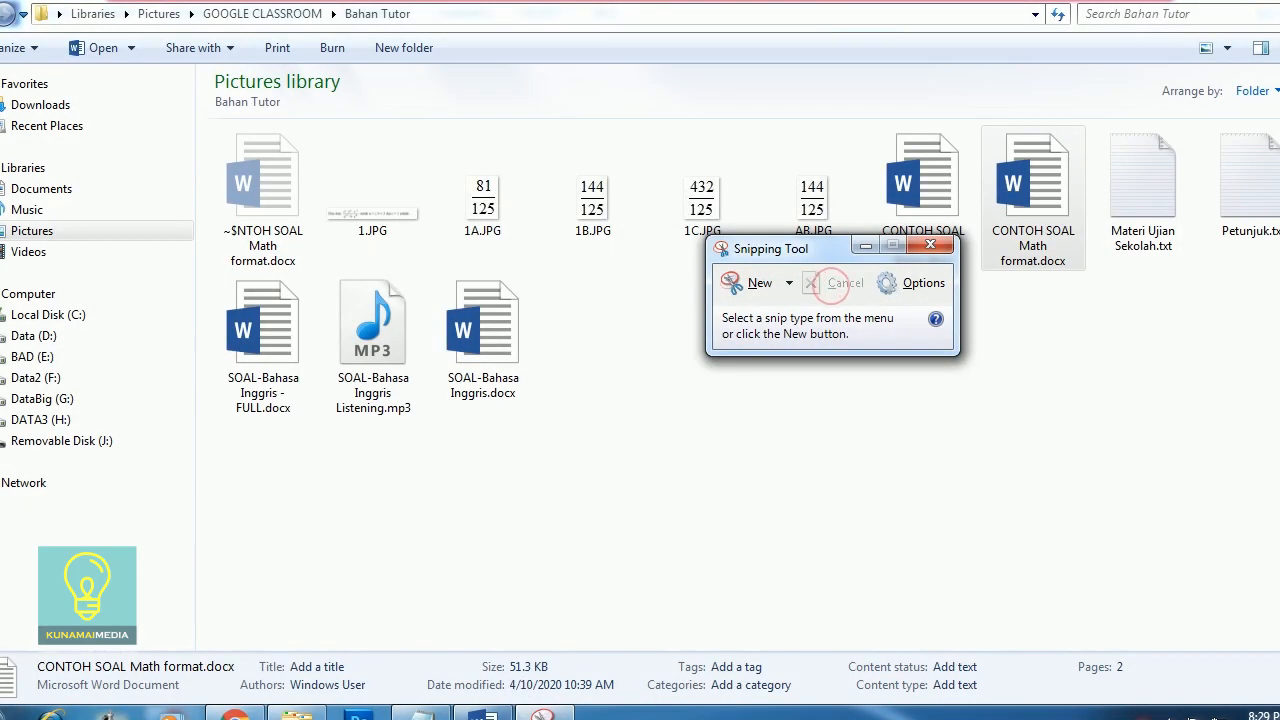
{"action": "key", "text": "alt+Tab"}
{"action": "key", "text": "alt+Tab"}
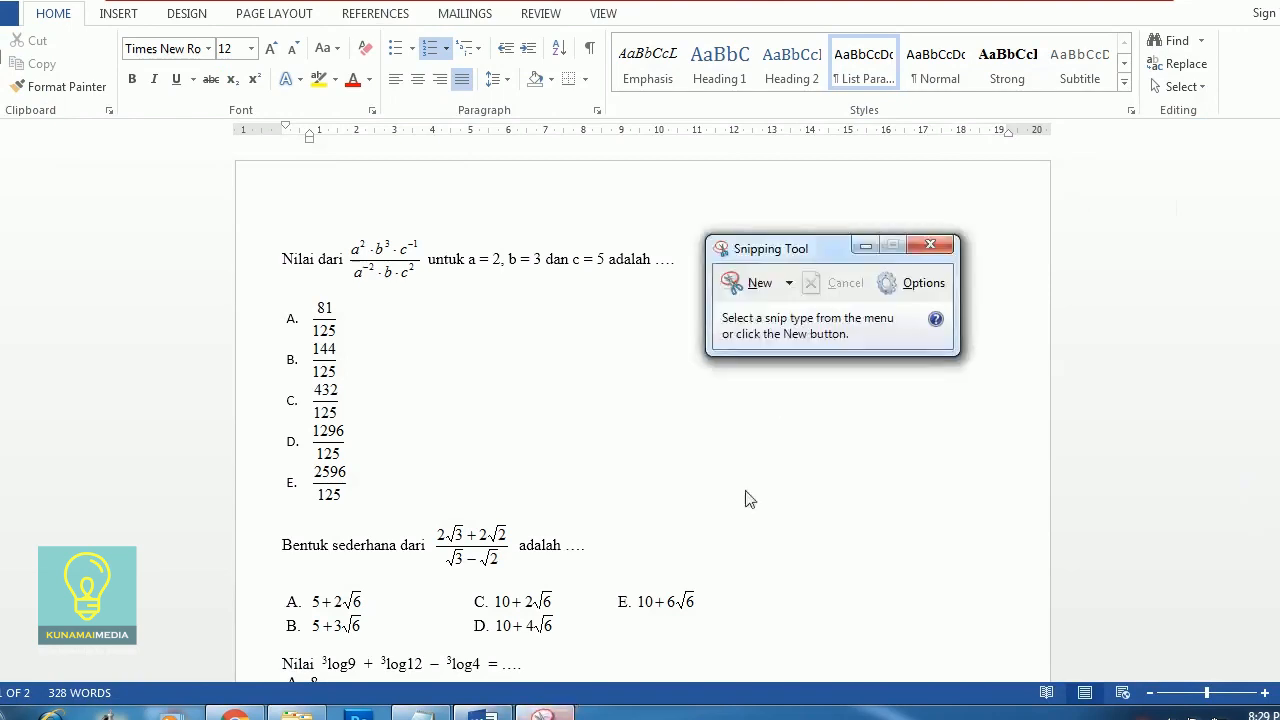
Capture the first question's option D fraction, 1296/125, and save it as a JPEG named 1D in the Bahan Tutor folder
{"action": "left_click", "coordinate": [736, 282]}
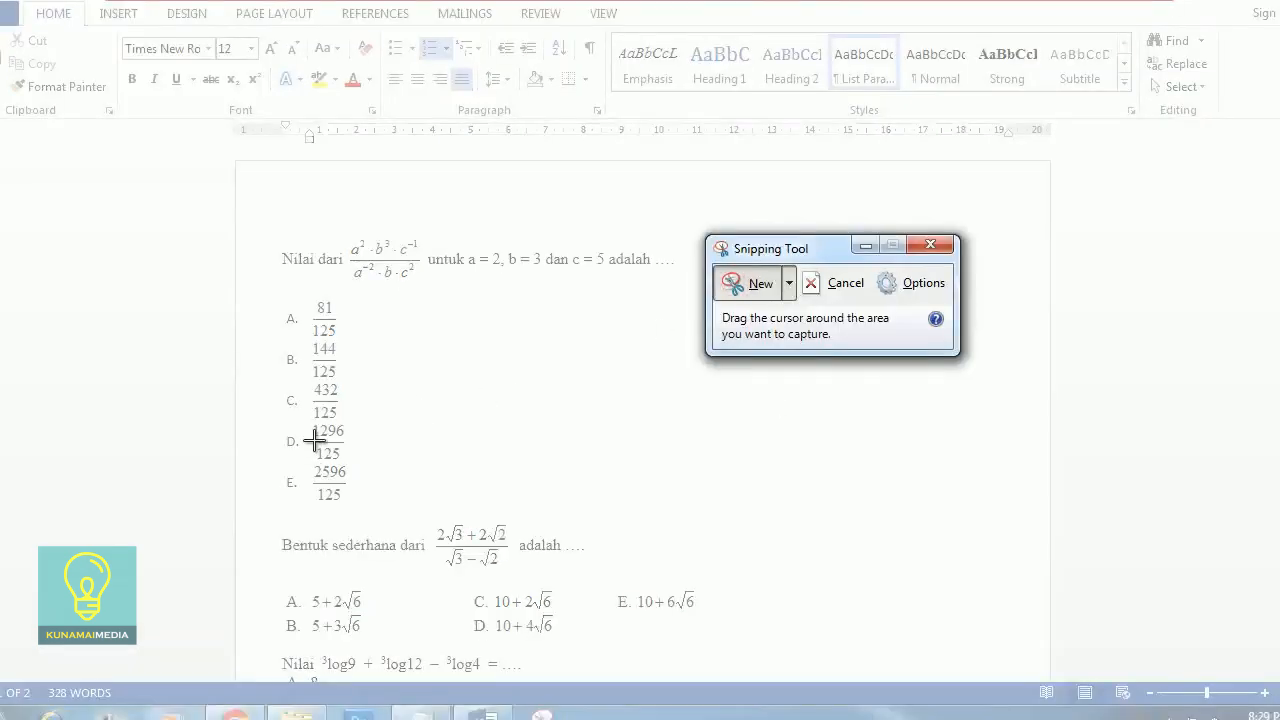
{"action": "left_click_drag", "start_coordinate": [309, 422], "coordinate": [352, 460]}
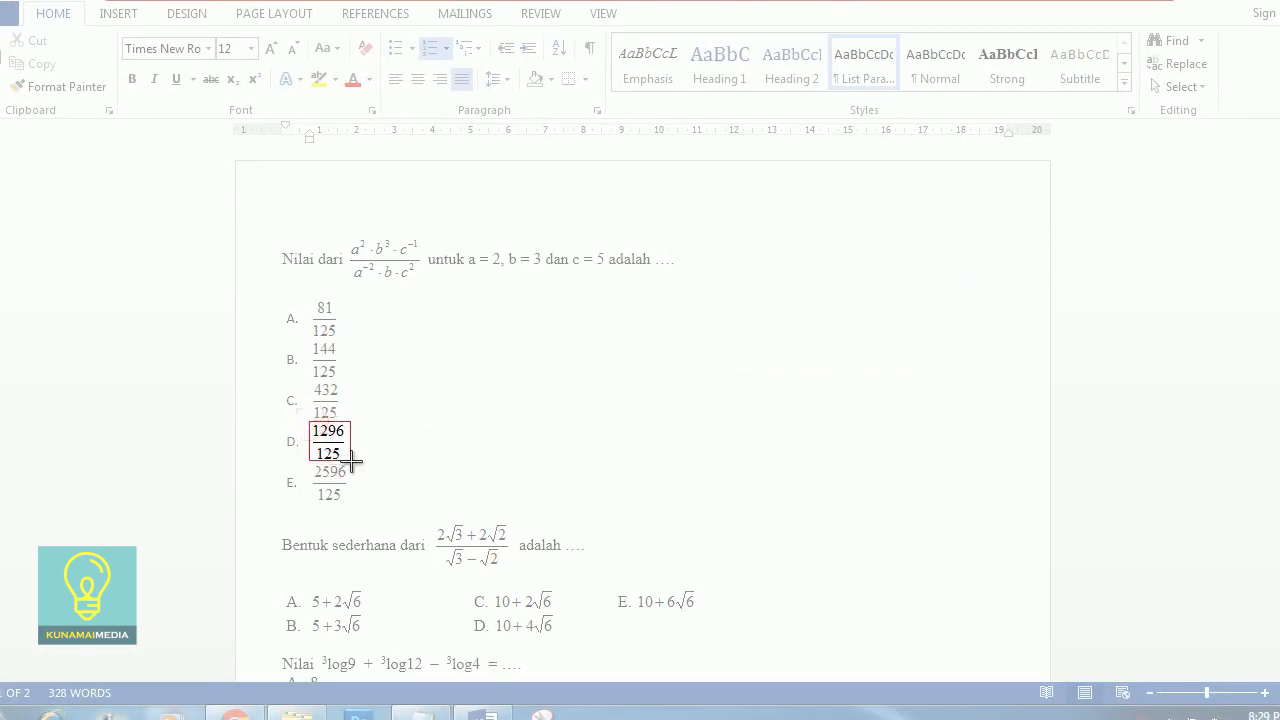
{"action": "left_click_drag", "start_coordinate": [350, 463], "coordinate": [350, 463]}
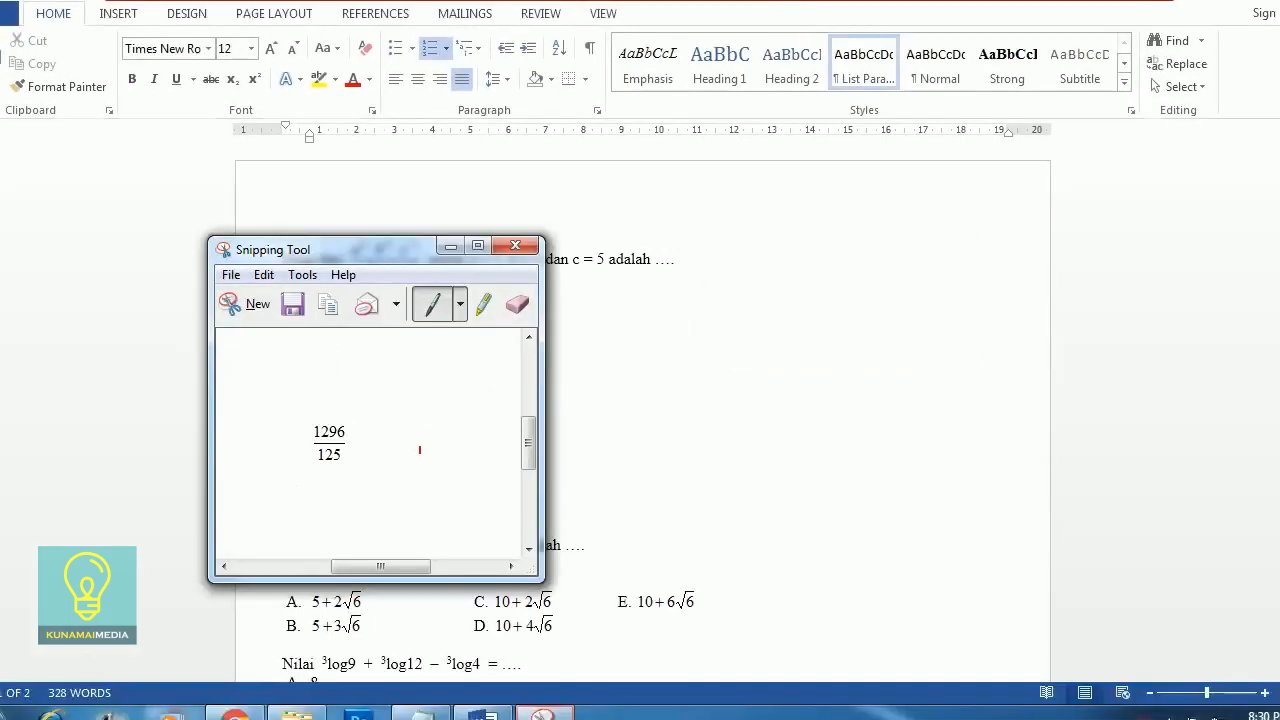
{"action": "left_click", "coordinate": [292, 305]}
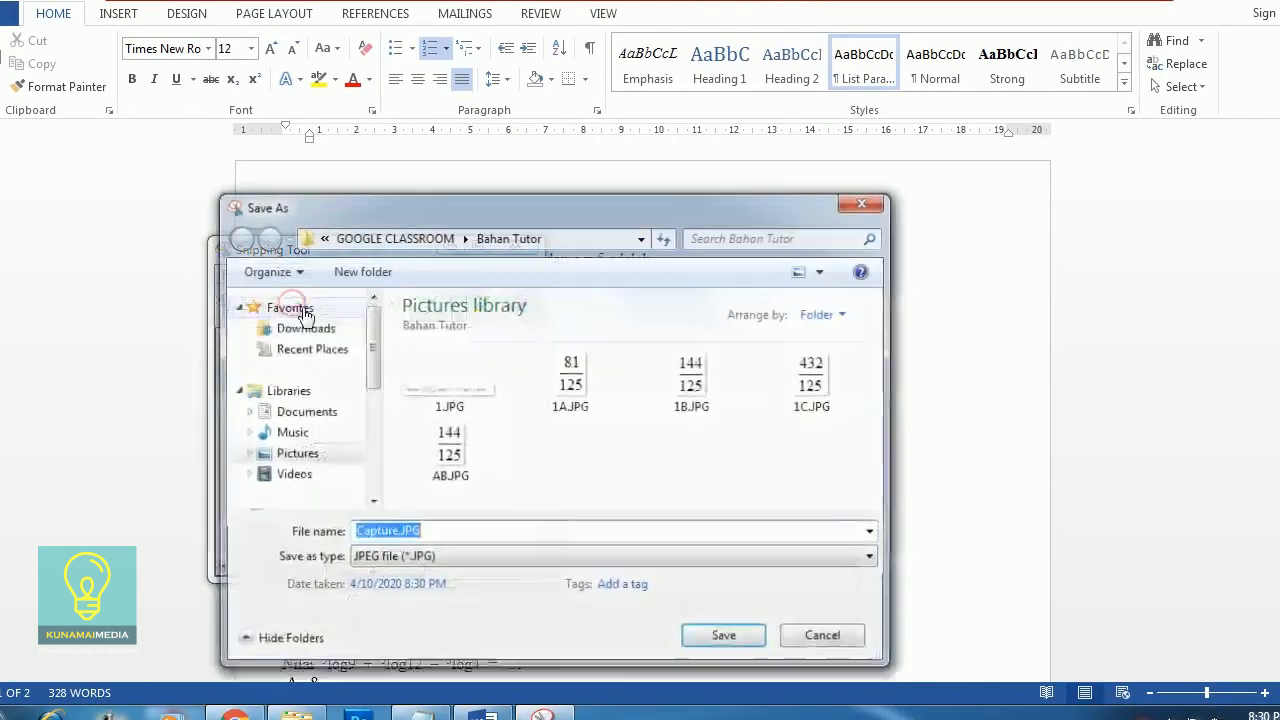
{"action": "type", "text": "1D"}
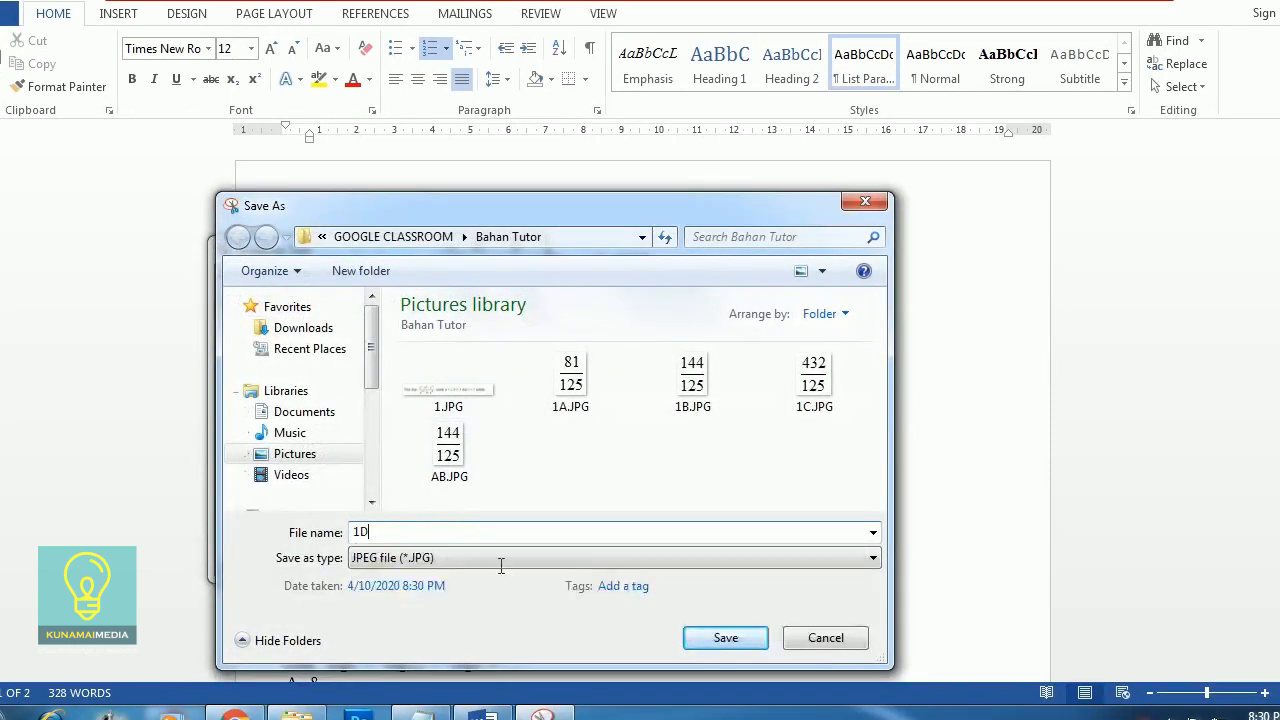
{"action": "left_click", "coordinate": [706, 644]}
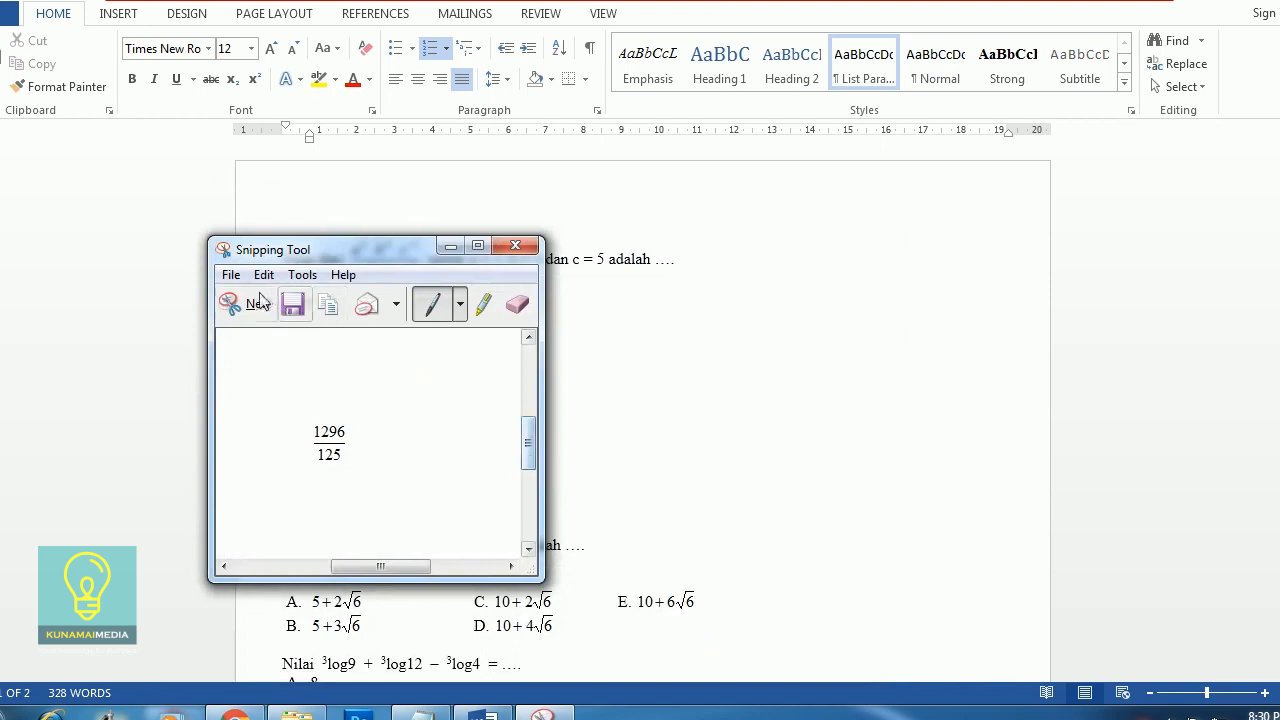
Capture the first question's option E fraction, 2596/125, save it as a JPEG named 1E, and move the Snipping Tool window off the questions
{"action": "left_click", "coordinate": [250, 305]}
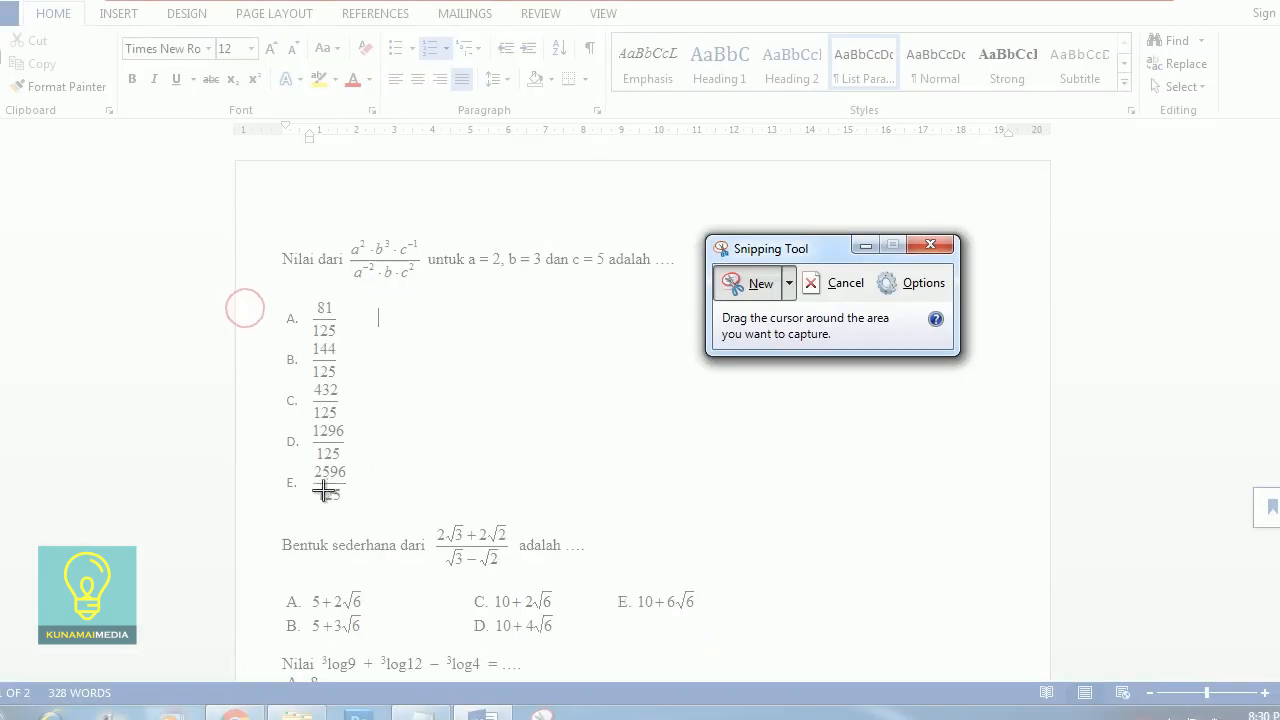
{"action": "left_click_drag", "start_coordinate": [310, 461], "coordinate": [349, 504]}
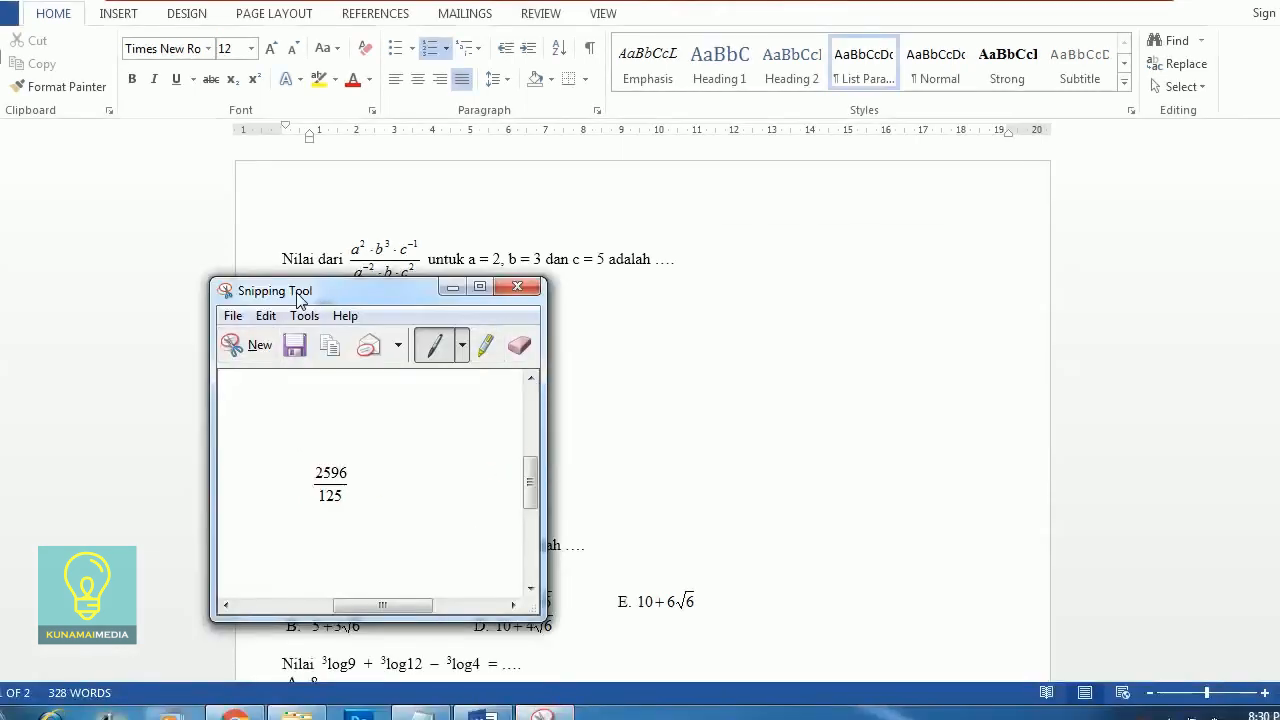
{"action": "left_click", "coordinate": [297, 343]}
{"action": "type", "text": "1"}
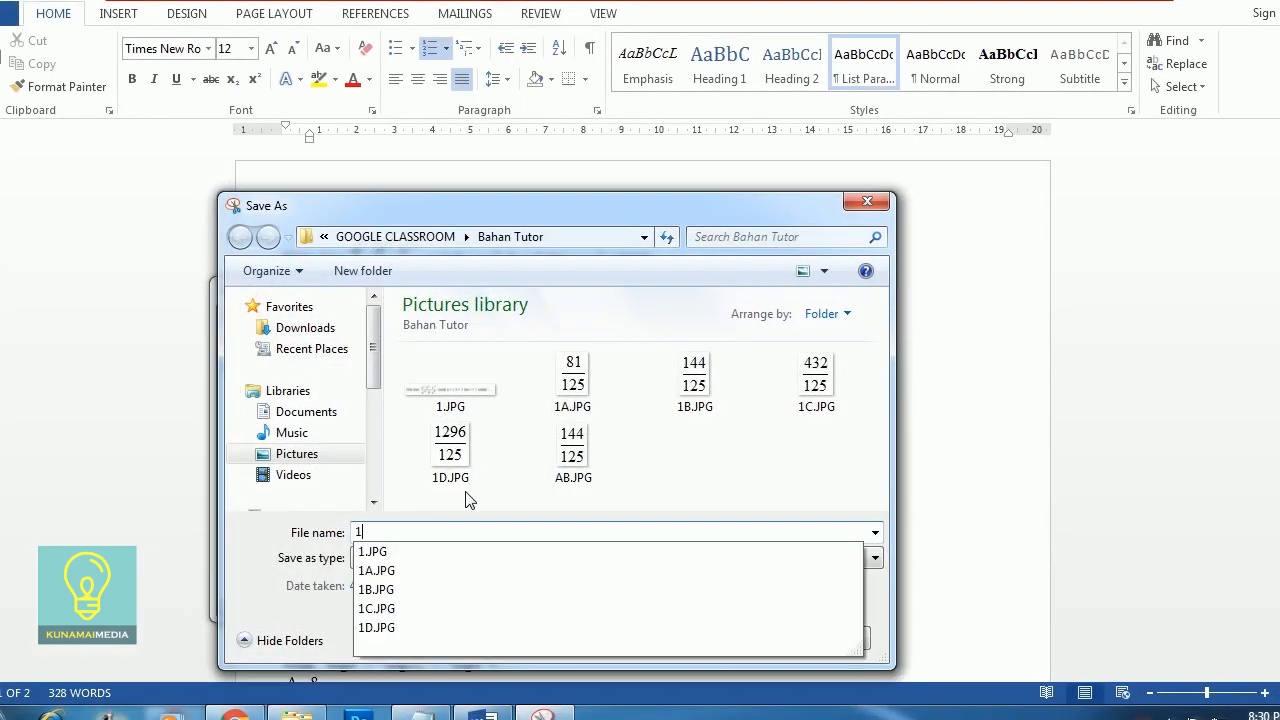
{"action": "type", "text": "E"}
{"action": "left_click", "coordinate": [733, 641]}
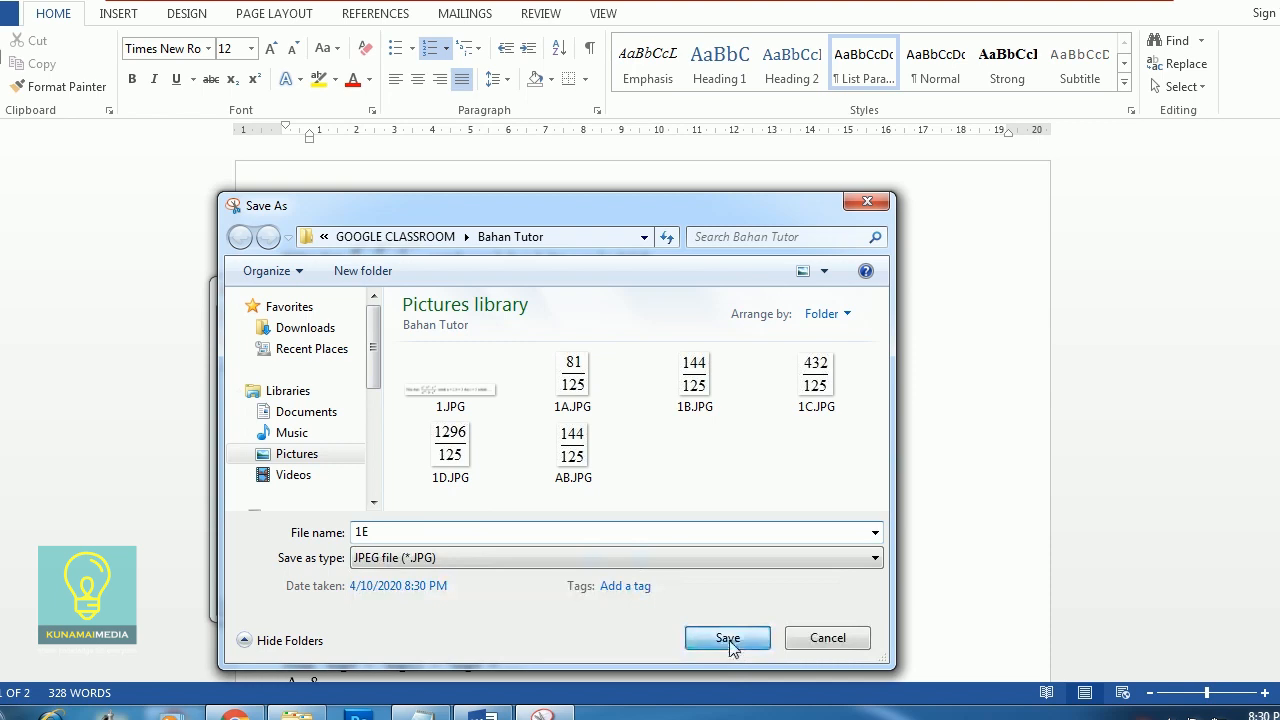
{"action": "left_click_drag", "start_coordinate": [403, 296], "coordinate": [965, 198]}
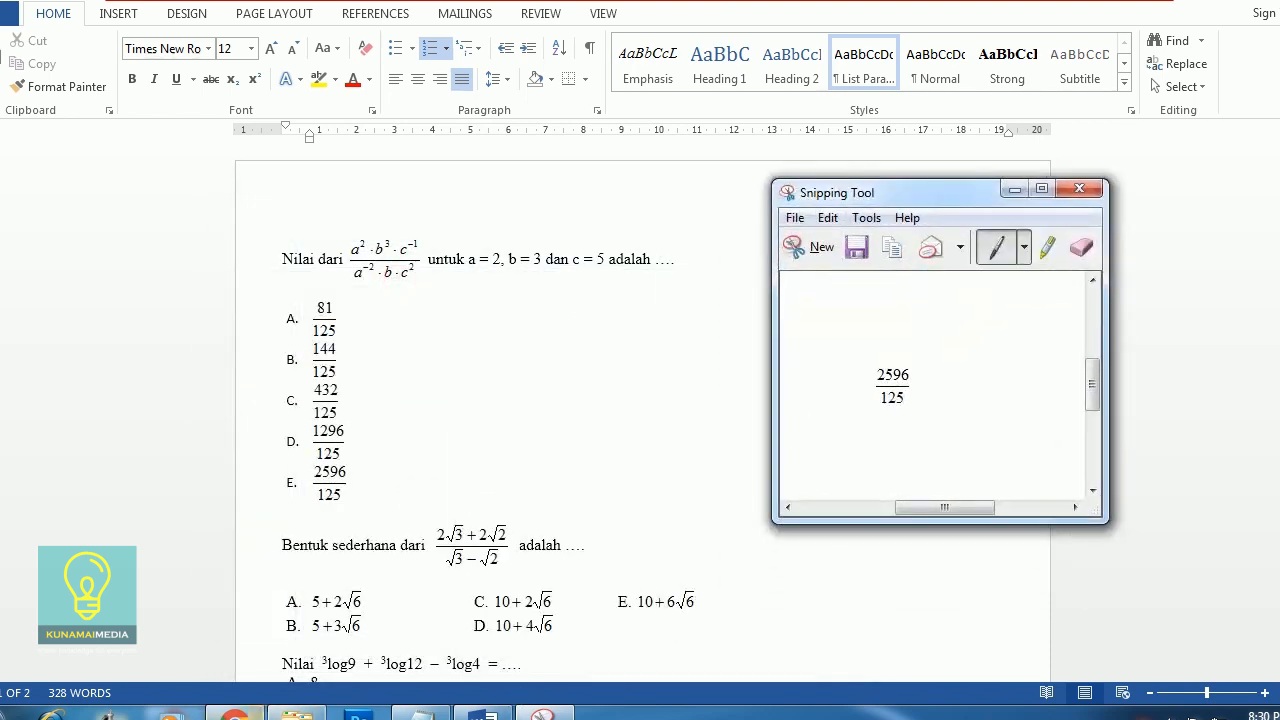
Switch to Google Forms, add a question under the PILIHAN GANDA section and insert 1.JPG from the Bahan Tutor folder as its image
{"action": "left_click", "coordinate": [235, 714]}
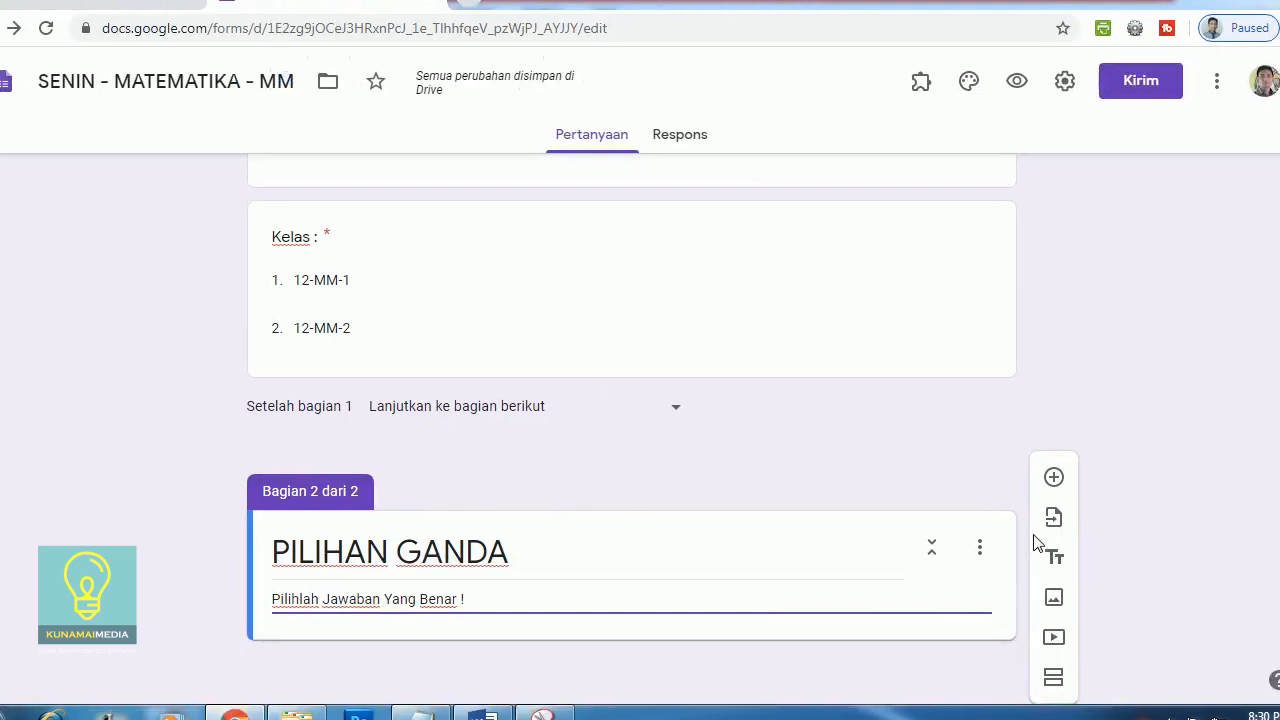
{"action": "left_click", "coordinate": [1054, 477]}
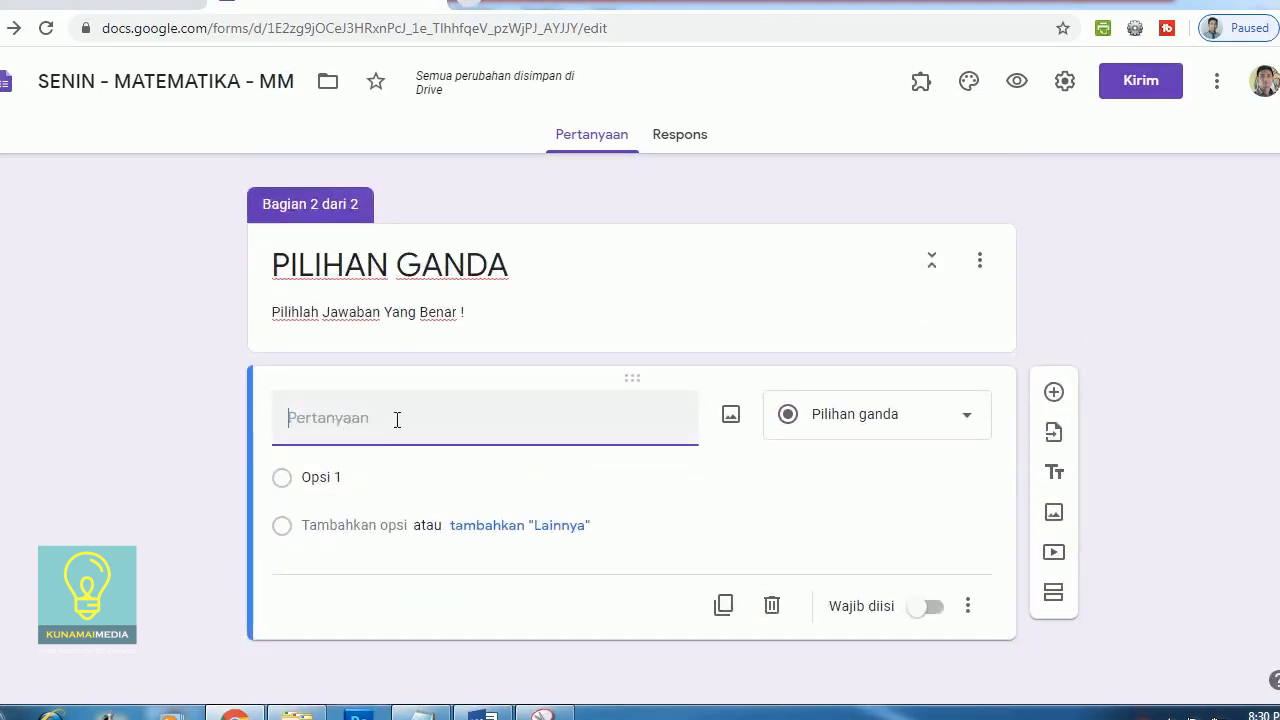
{"action": "left_click", "coordinate": [731, 416]}
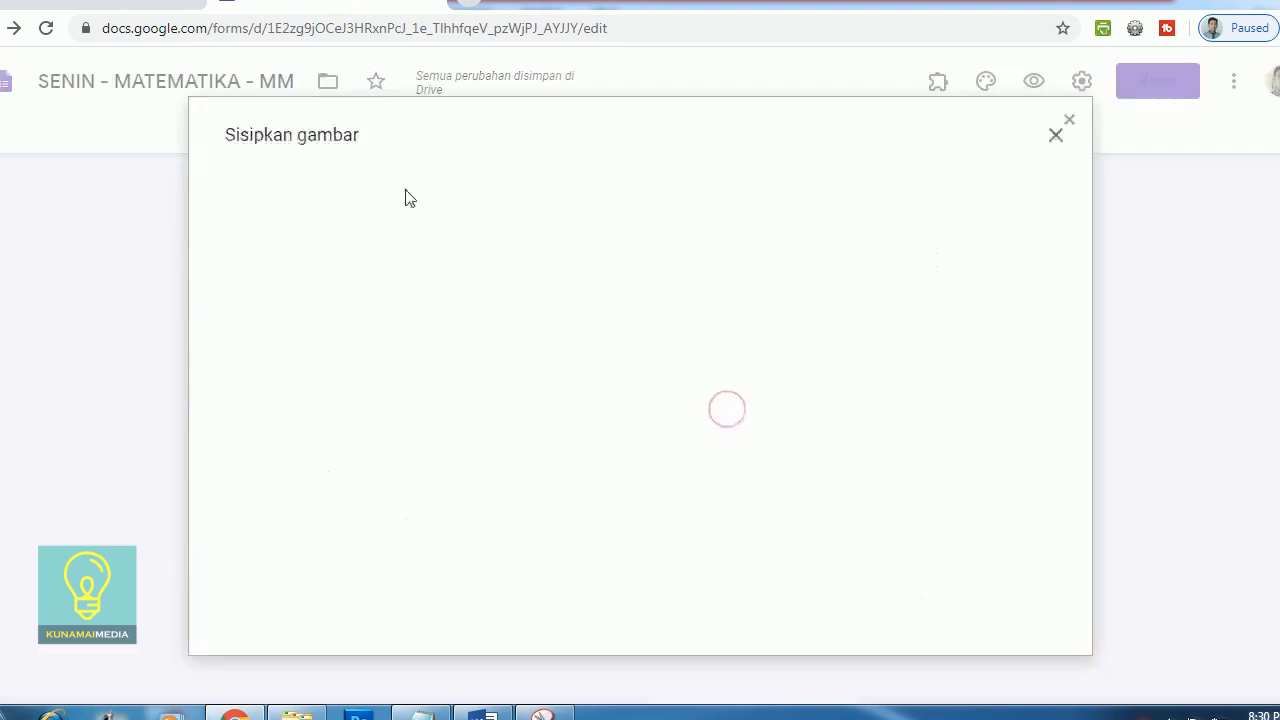
{"action": "left_click", "coordinate": [647, 507]}
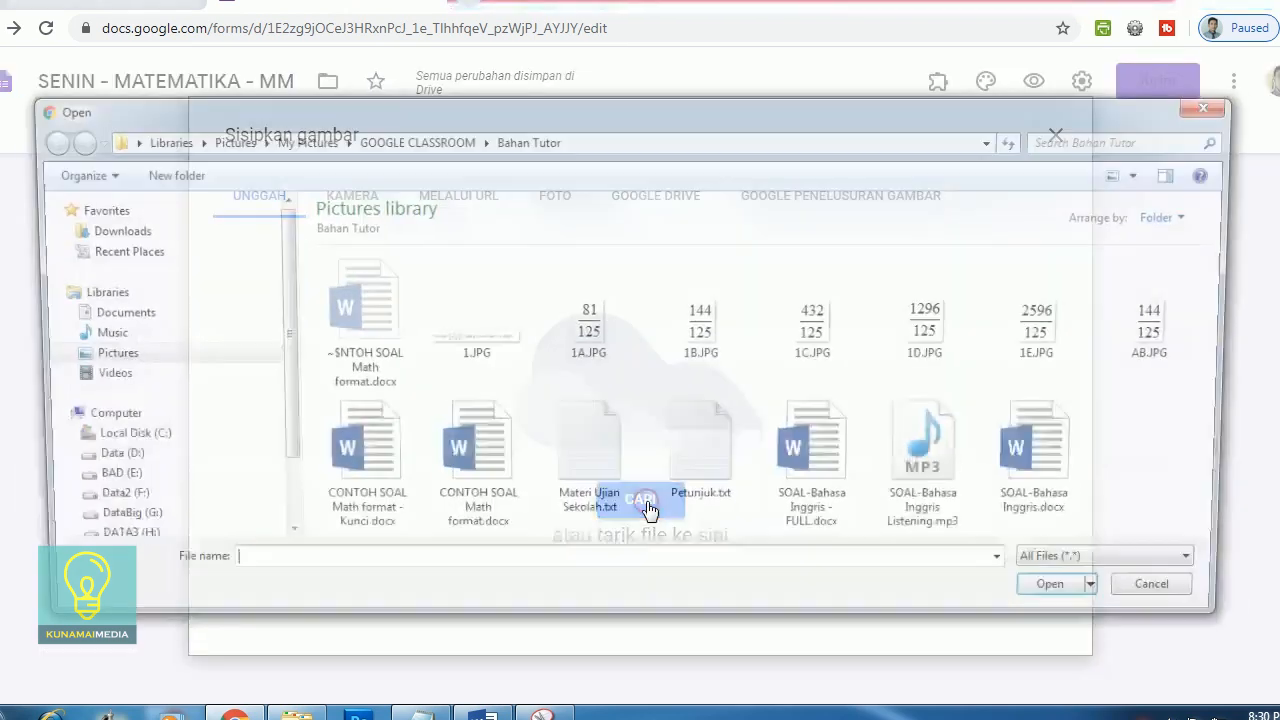
{"action": "left_click", "coordinate": [410, 140]}
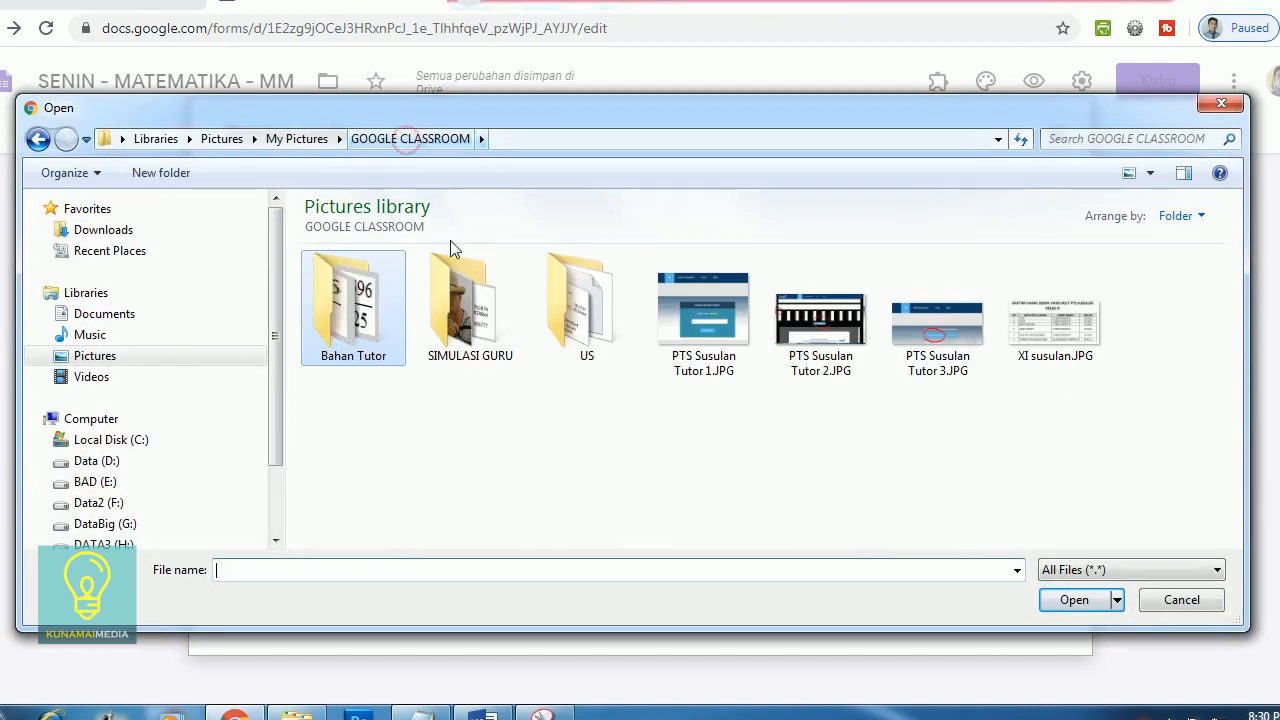
{"action": "double_click", "coordinate": [360, 305]}
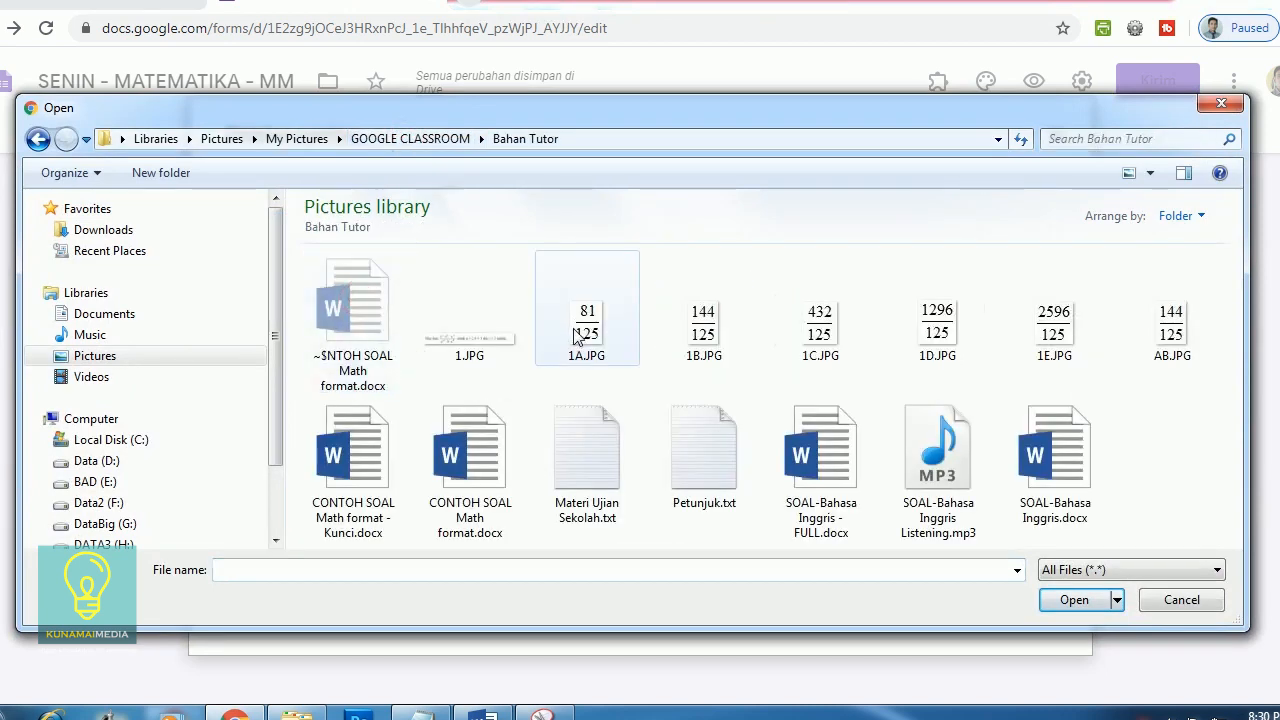
{"action": "left_click", "coordinate": [464, 342]}
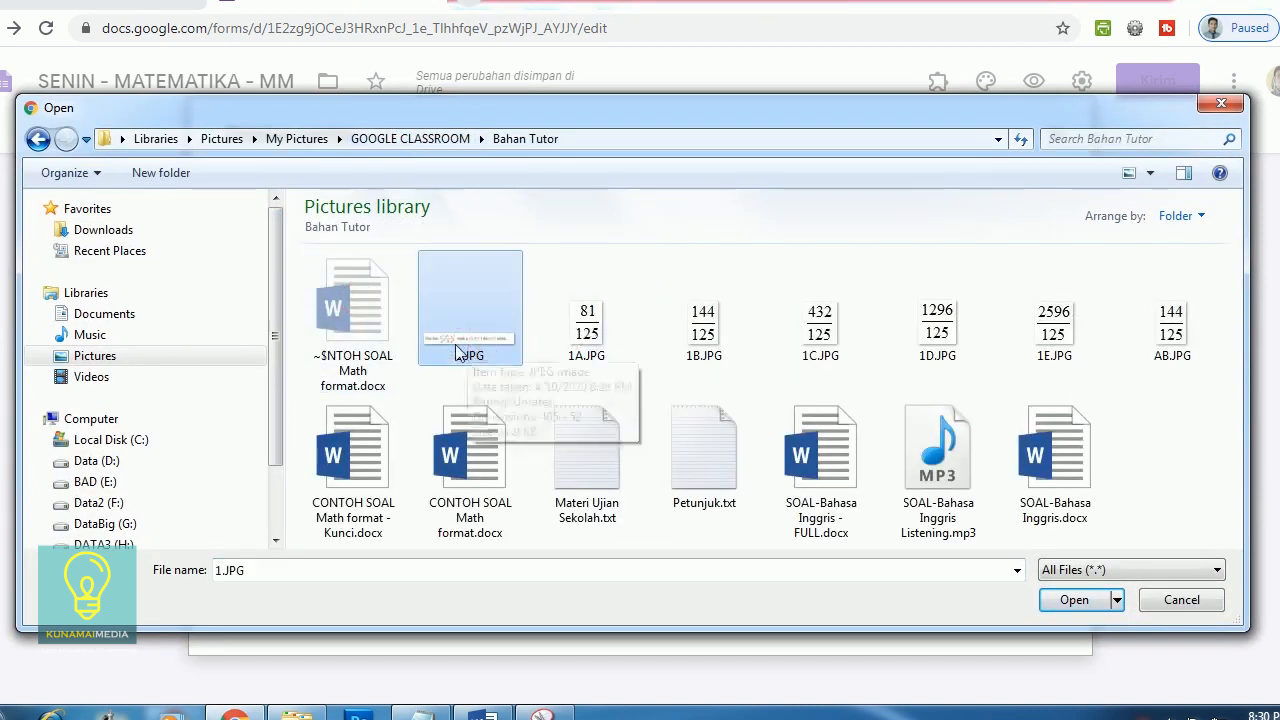
{"action": "left_click", "coordinate": [1072, 600]}
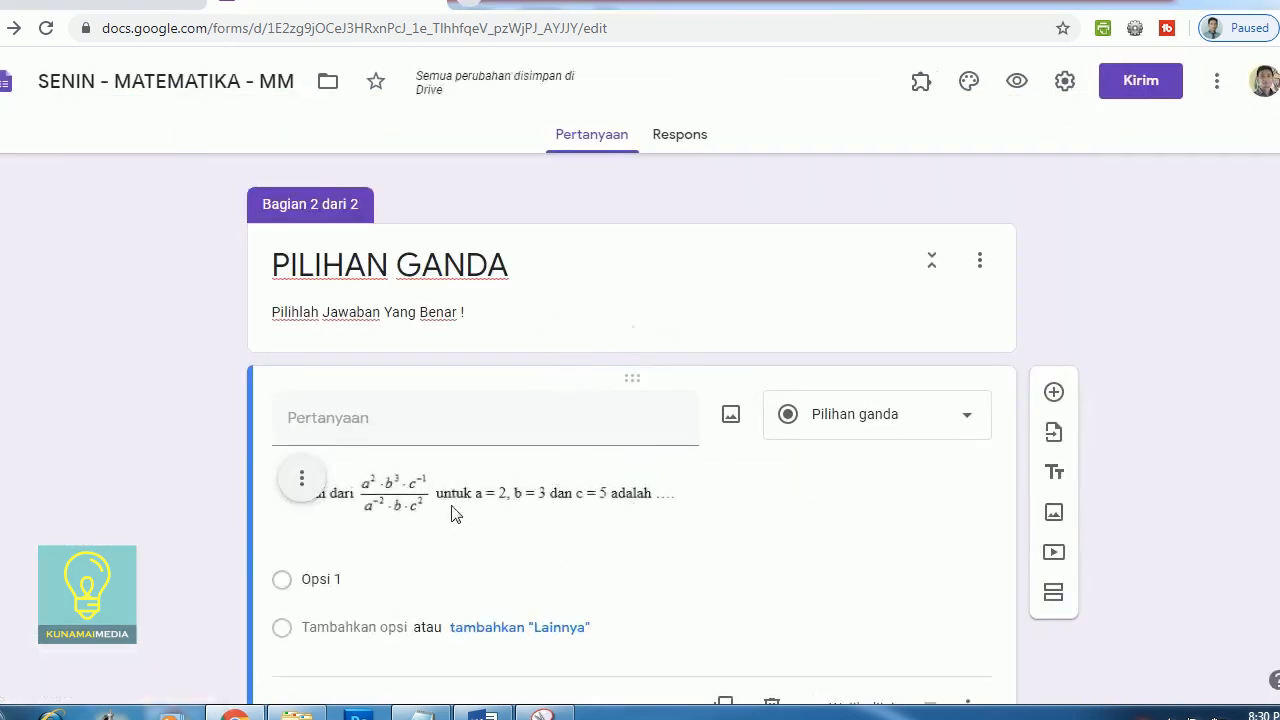
Insert 1A.JPG from the Bahan Tutor folder as the image of the question's first option
{"action": "scroll", "coordinate": [511, 511], "scroll_direction": "down", "scroll_amount": 1}
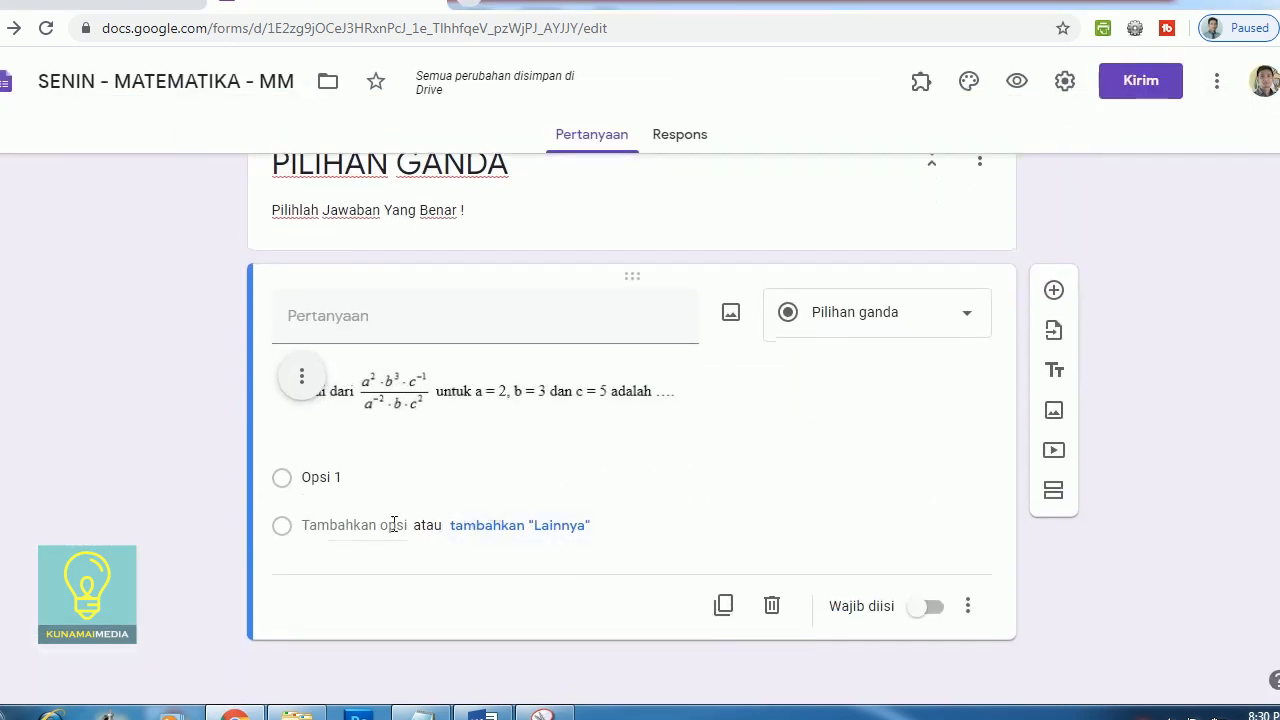
{"action": "left_click", "coordinate": [320, 478]}
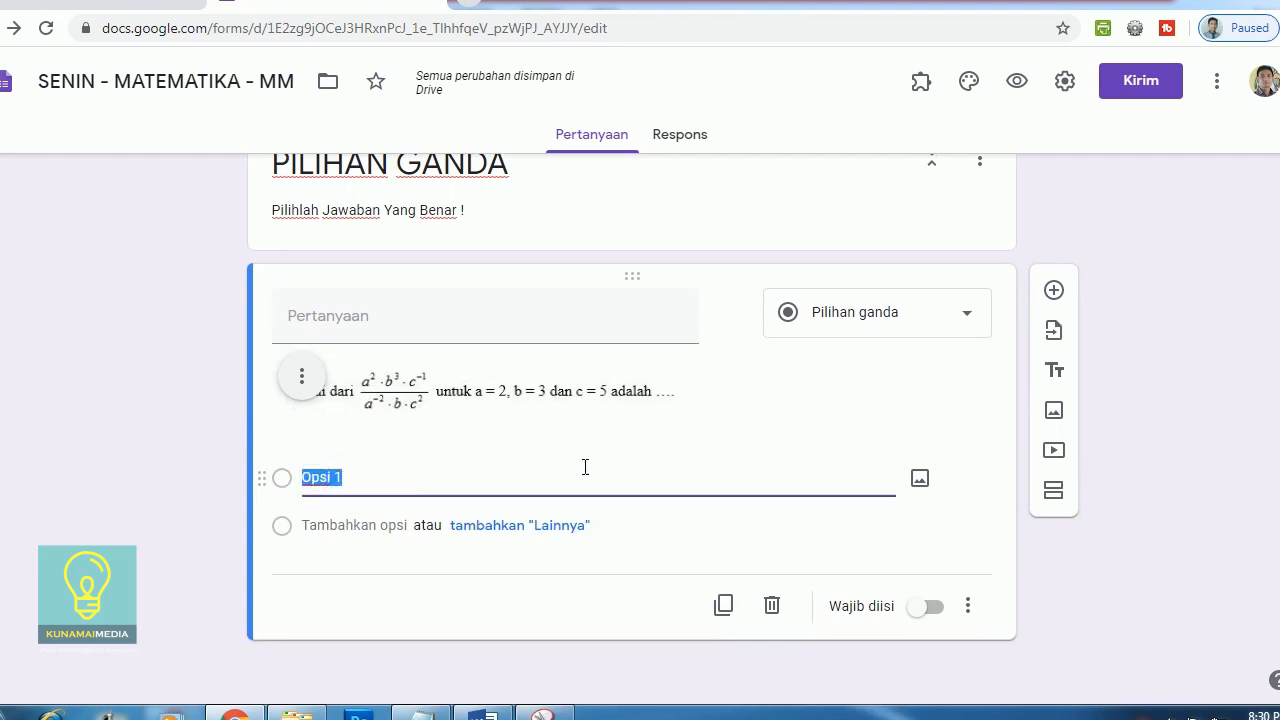
{"action": "key", "text": "BackSpace"}
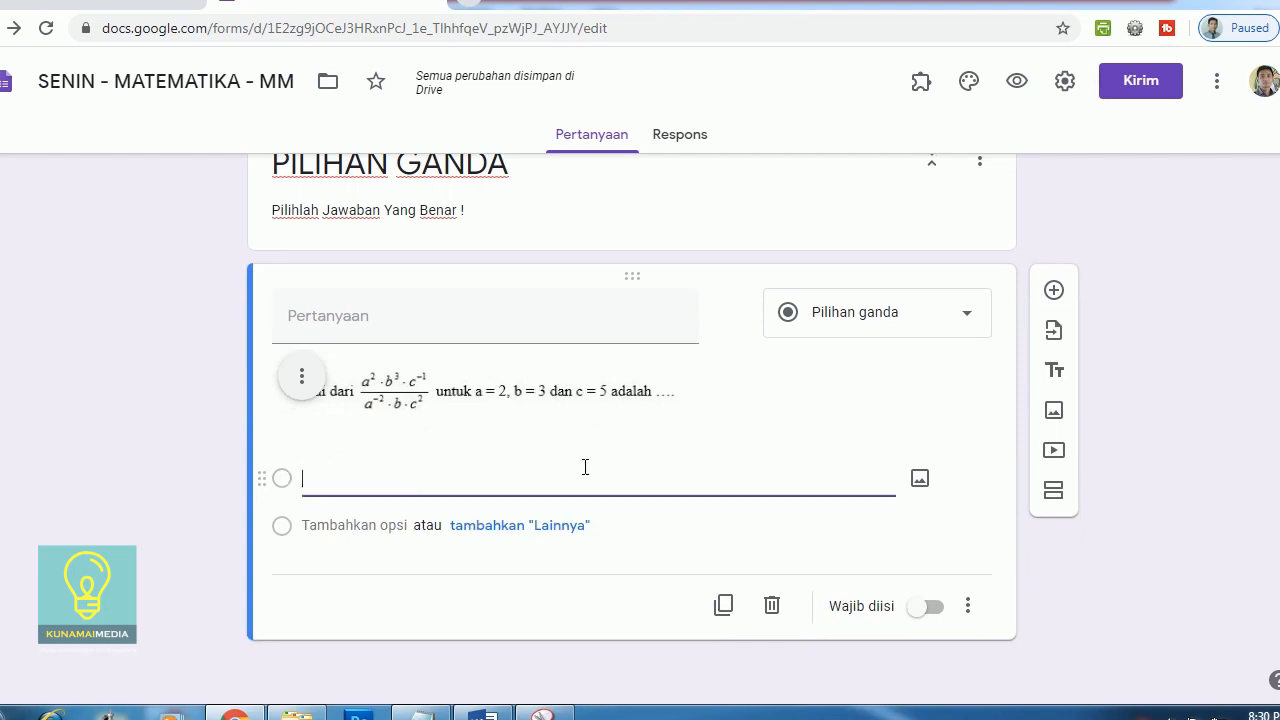
{"action": "left_click", "coordinate": [920, 480]}
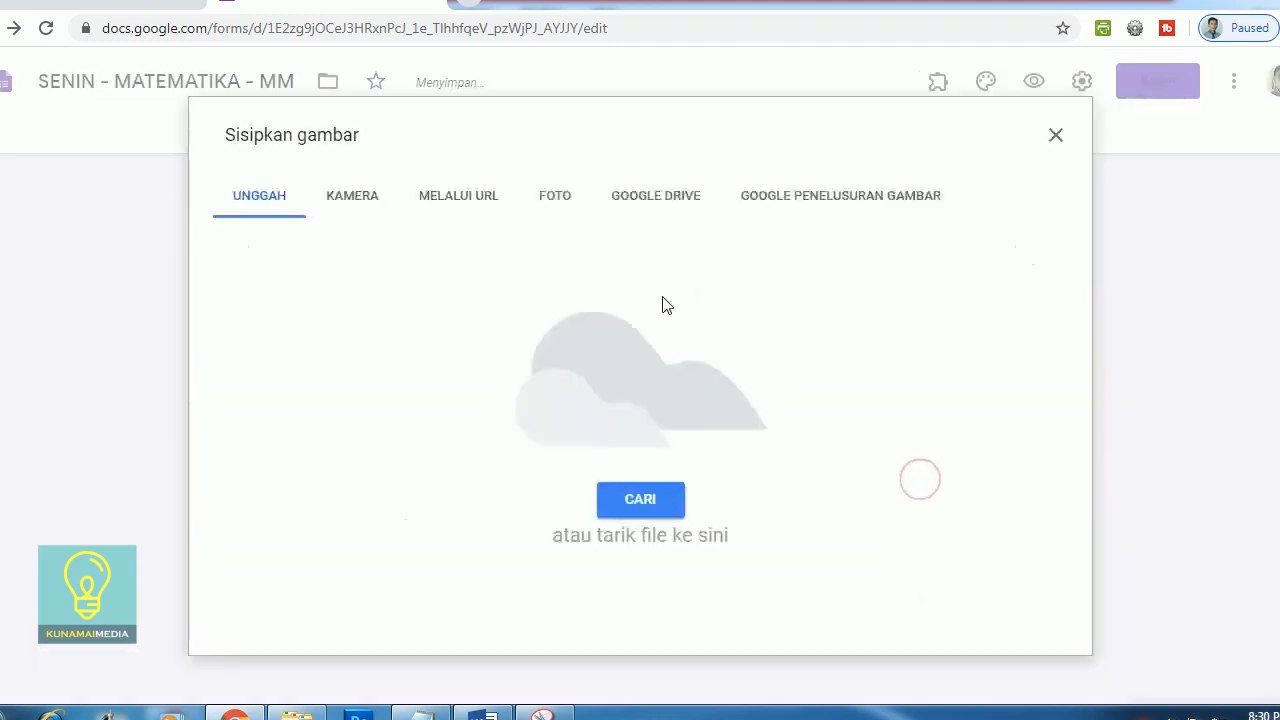
{"action": "left_click", "coordinate": [640, 505]}
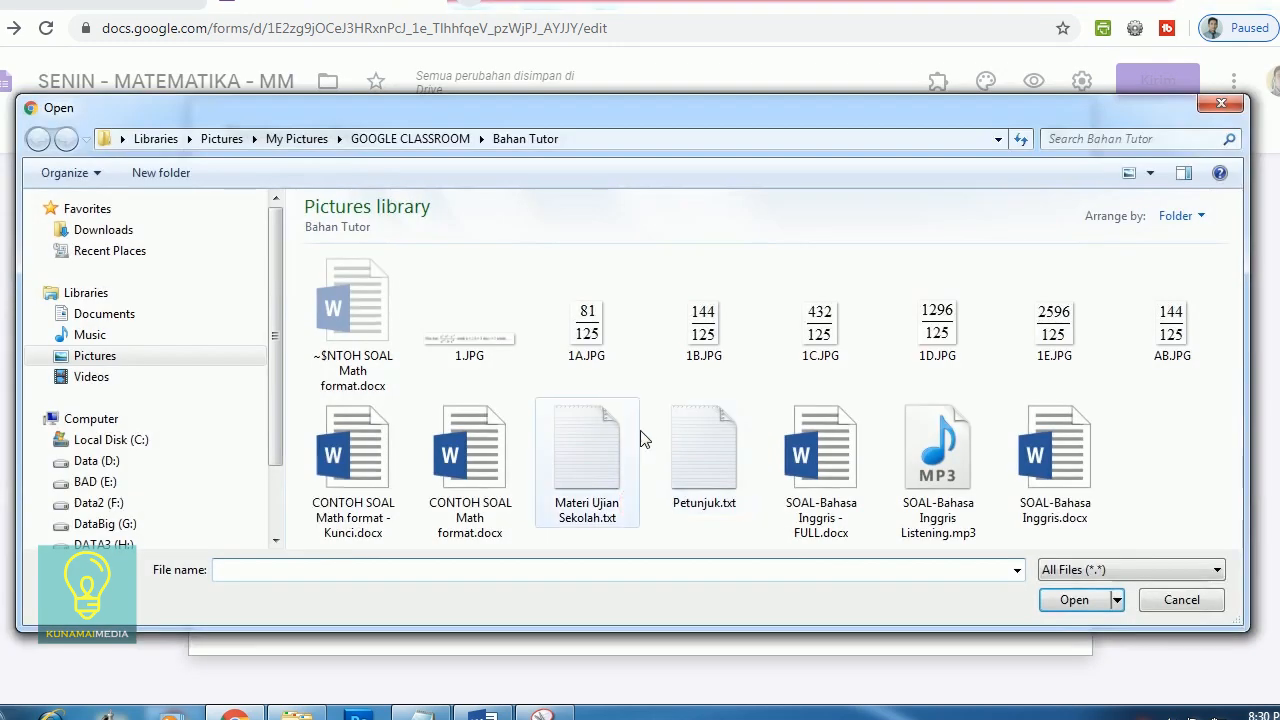
{"action": "double_click", "coordinate": [586, 337]}
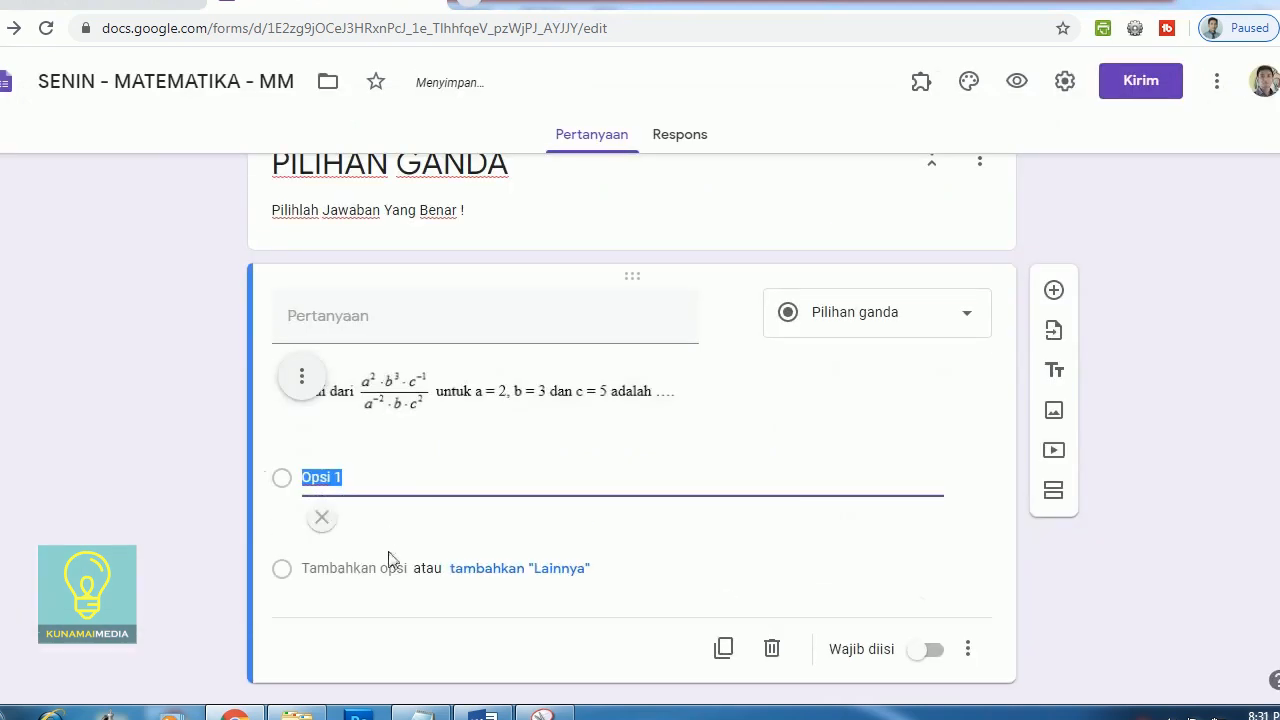
Add a second option to the question and insert 1B.JPG from the Bahan Tutor folder as its image
{"action": "left_click", "coordinate": [390, 597]}
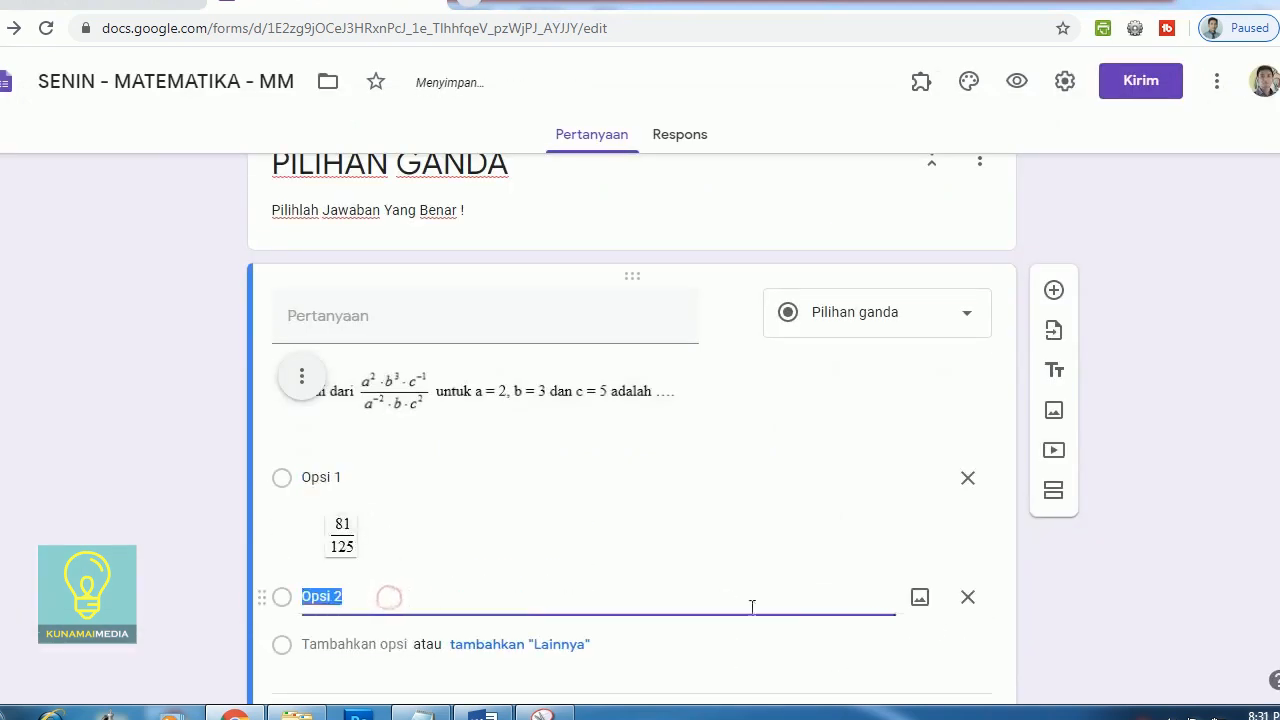
{"action": "left_click", "coordinate": [919, 600]}
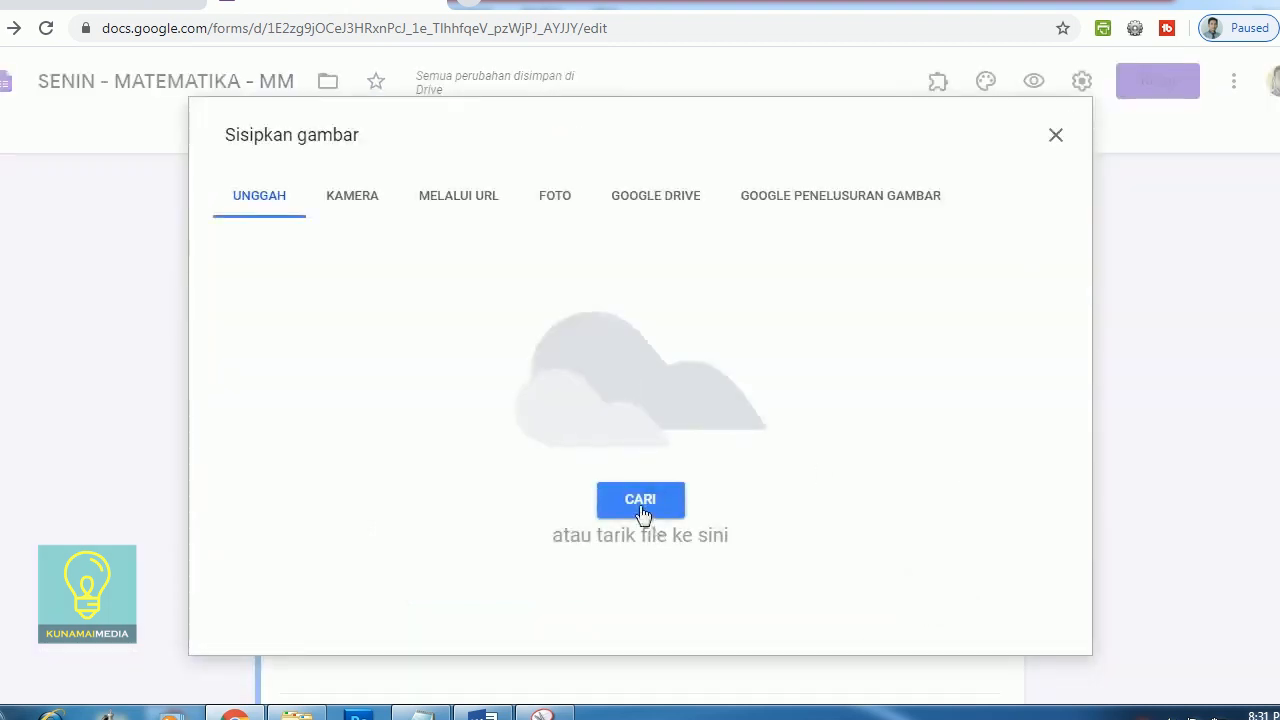
{"action": "left_click", "coordinate": [641, 500]}
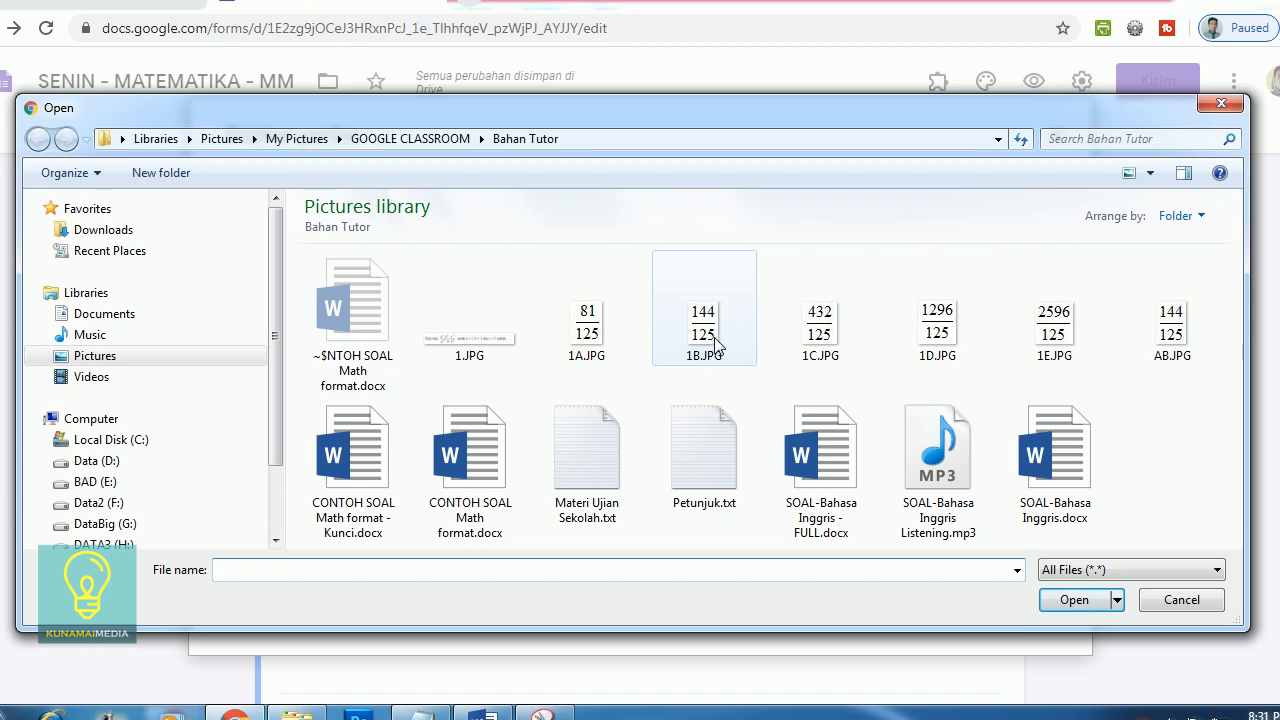
{"action": "double_click", "coordinate": [712, 336]}
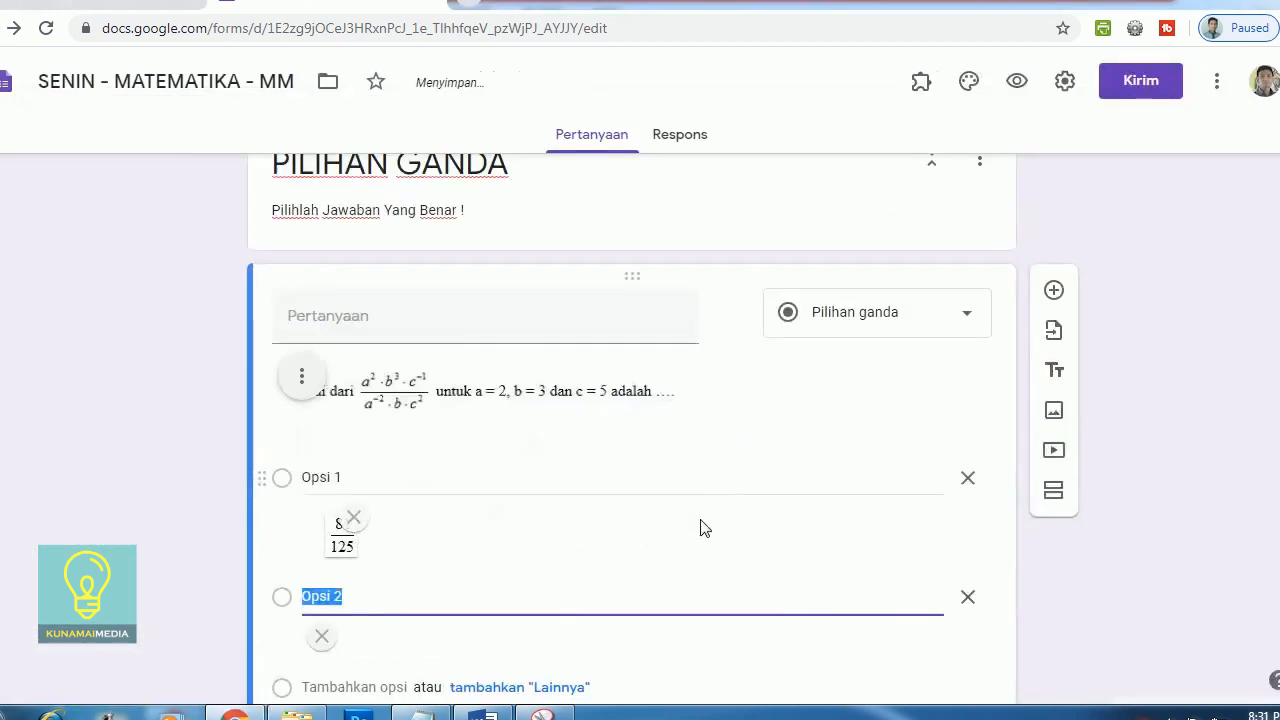
Add a third option to the question and insert 1C.JPG from the Bahan Tutor folder as its image
{"action": "left_click", "coordinate": [366, 526]}
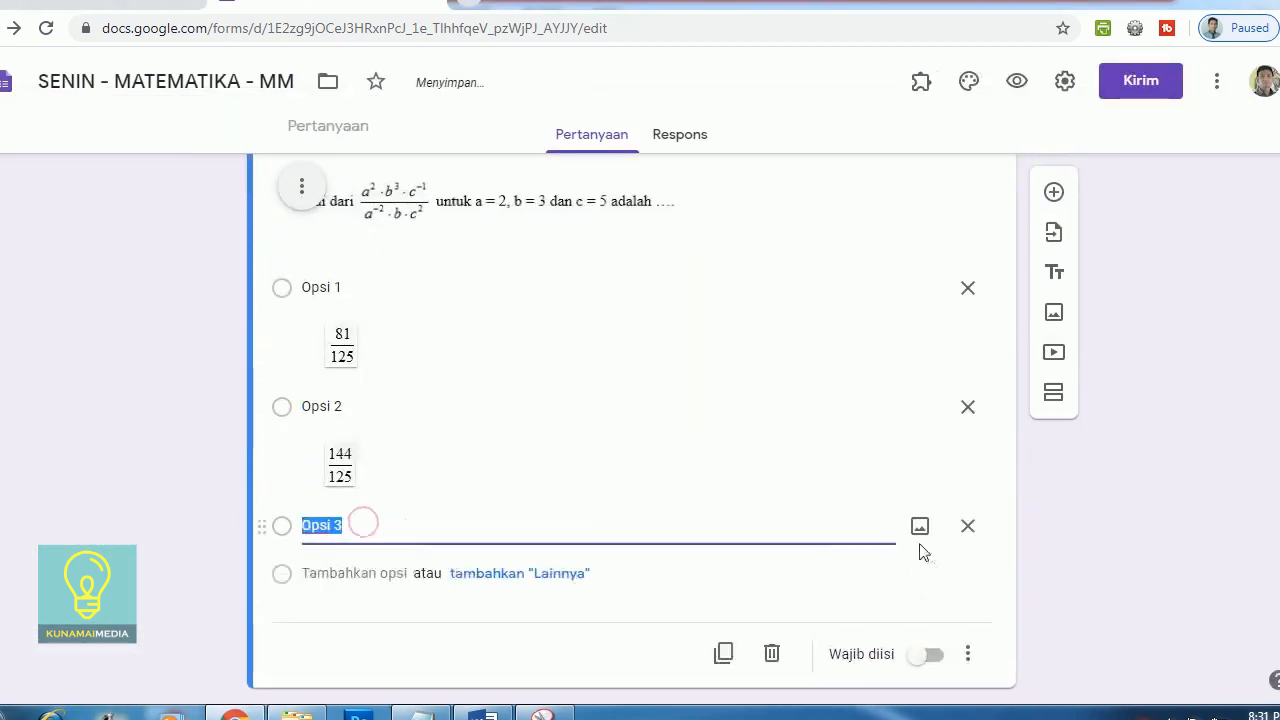
{"action": "left_click", "coordinate": [918, 527]}
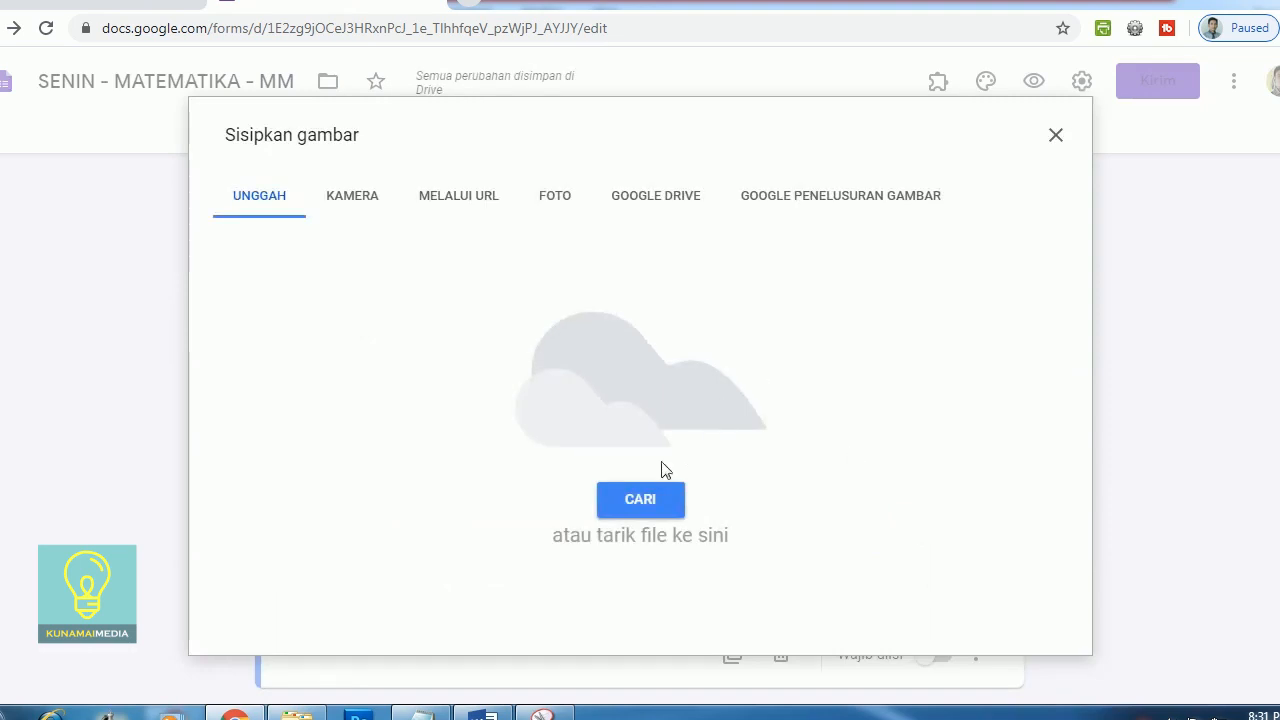
{"action": "left_click", "coordinate": [641, 505]}
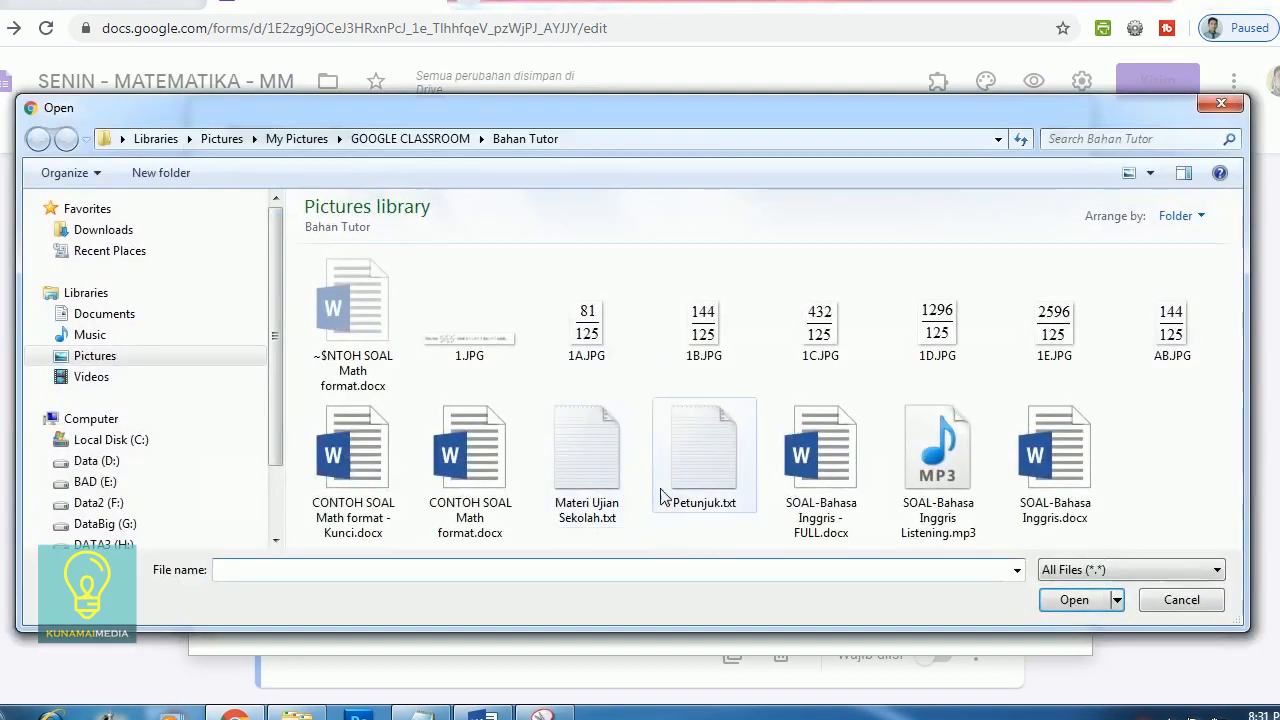
{"action": "double_click", "coordinate": [783, 338]}
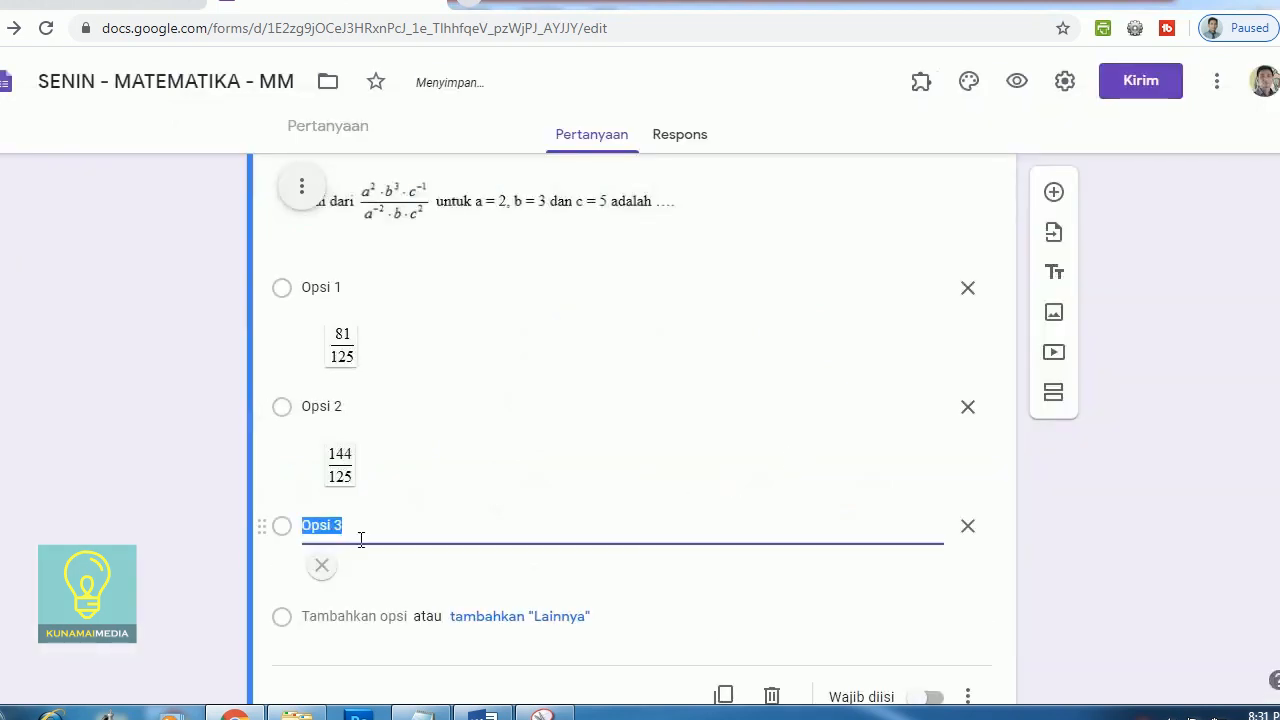
Add a fourth option to the question and insert 1D.JPG from the Bahan Tutor folder as its image
{"action": "left_click", "coordinate": [349, 546]}
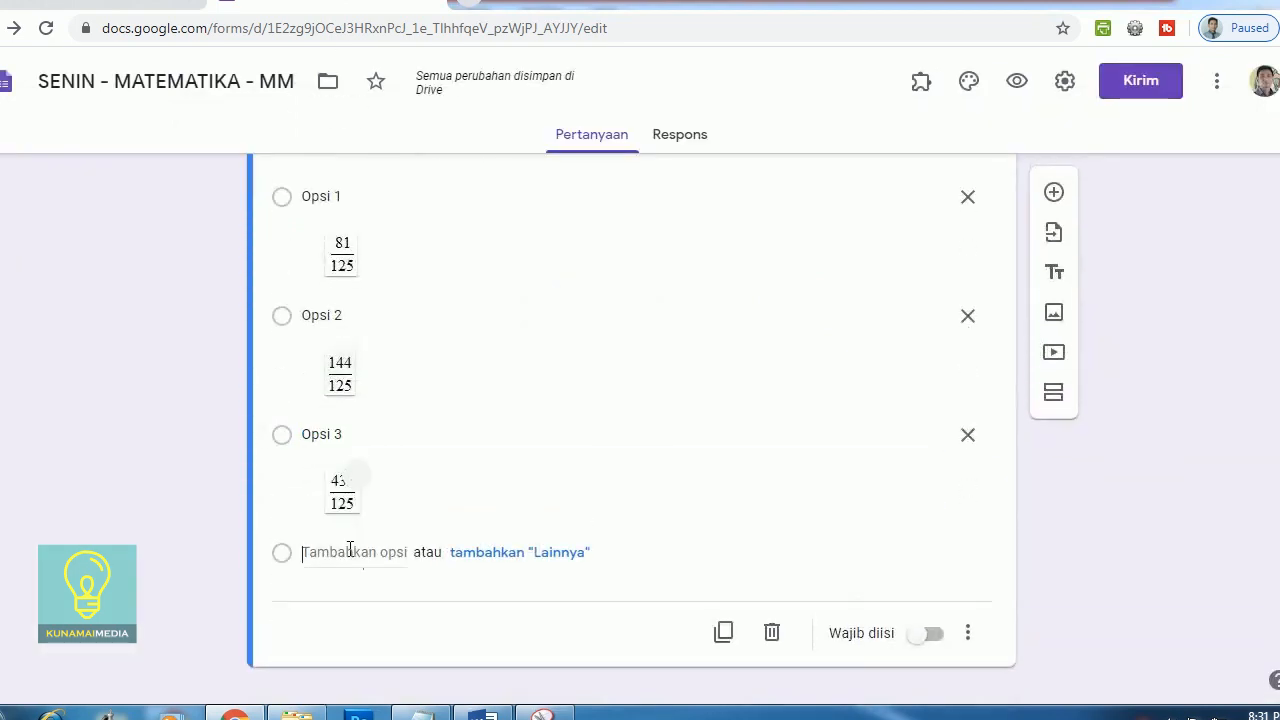
{"action": "left_click", "coordinate": [919, 555]}
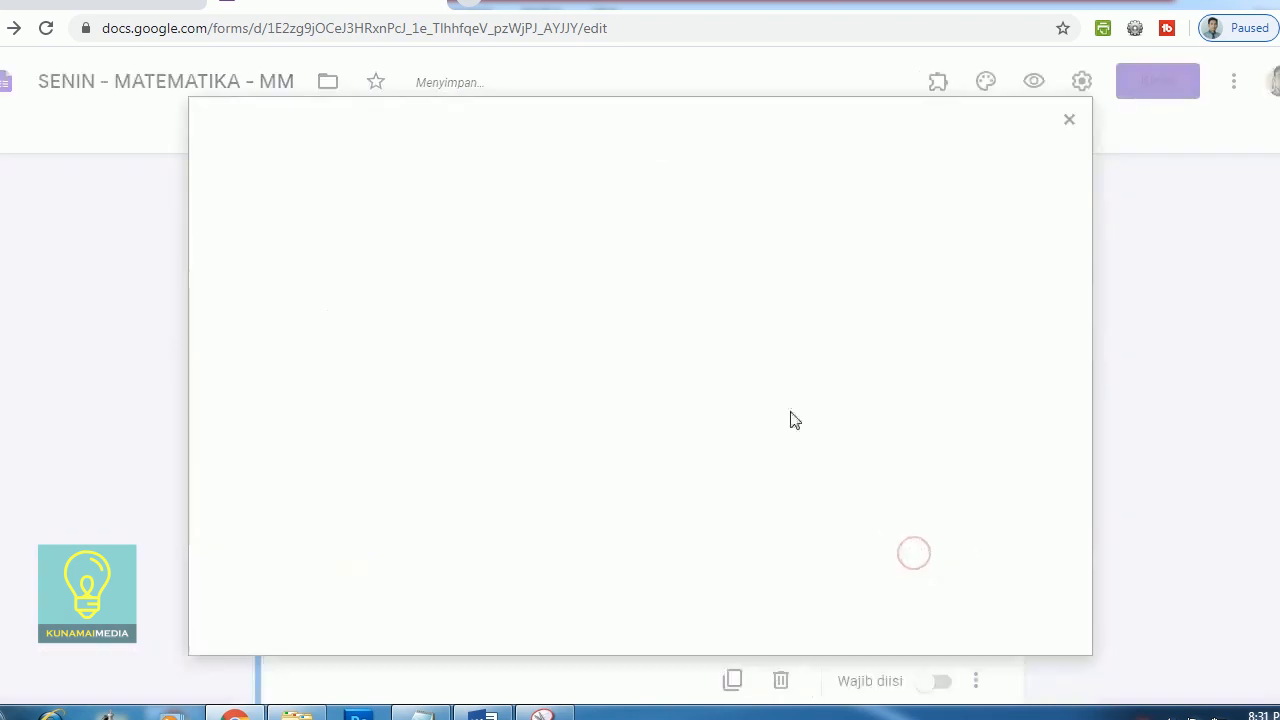
{"action": "left_click", "coordinate": [643, 503]}
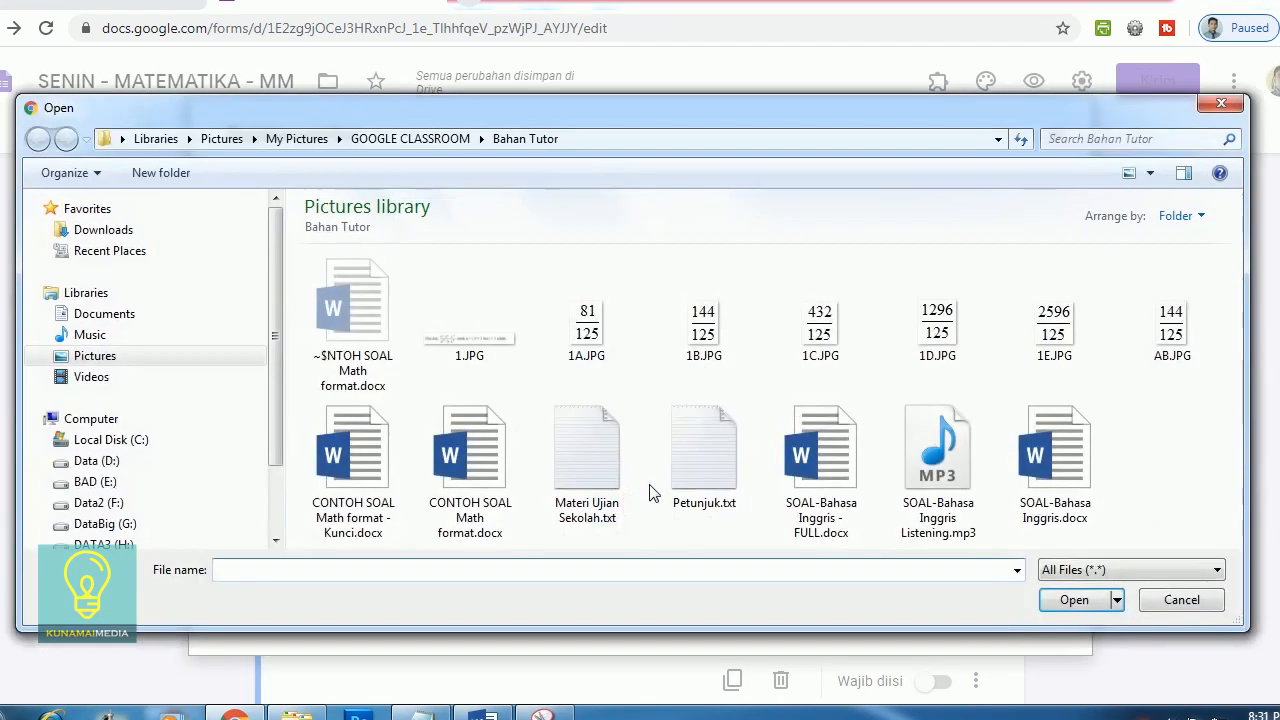
{"action": "double_click", "coordinate": [921, 338]}
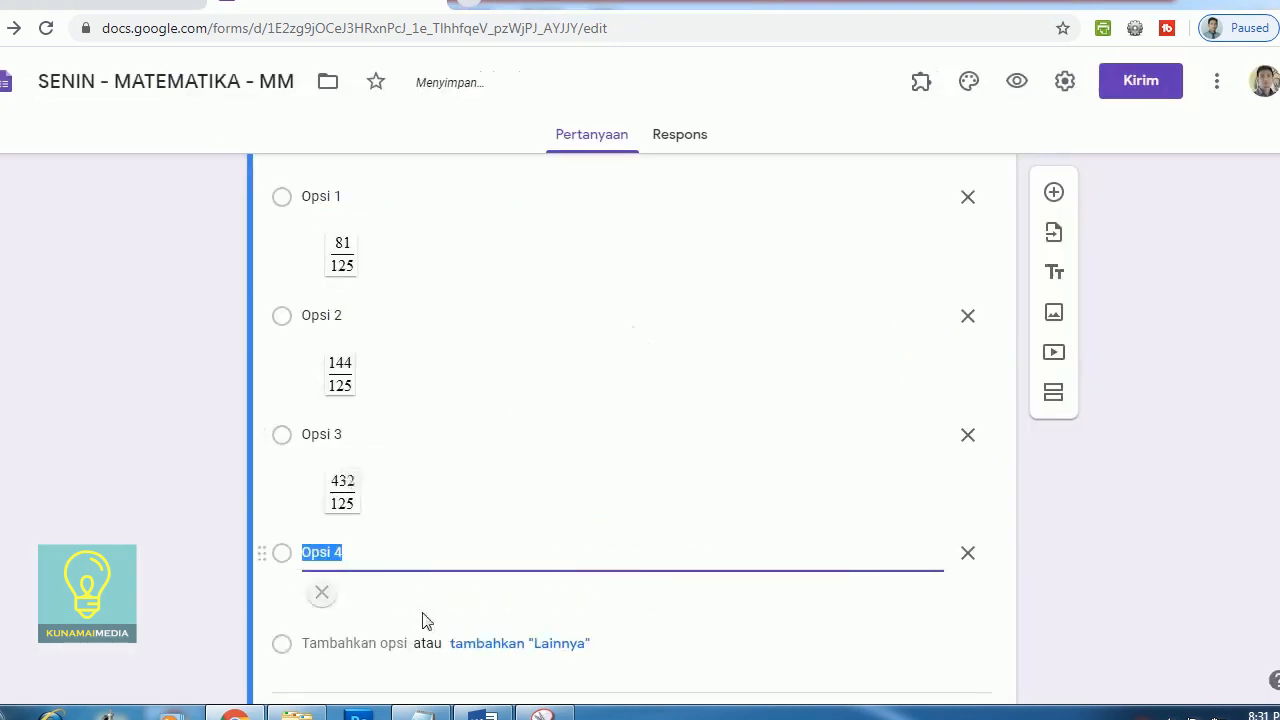
Add a fifth option to the question and insert 1E.JPG from the Bahan Tutor folder as its image
{"action": "left_click", "coordinate": [353, 553]}
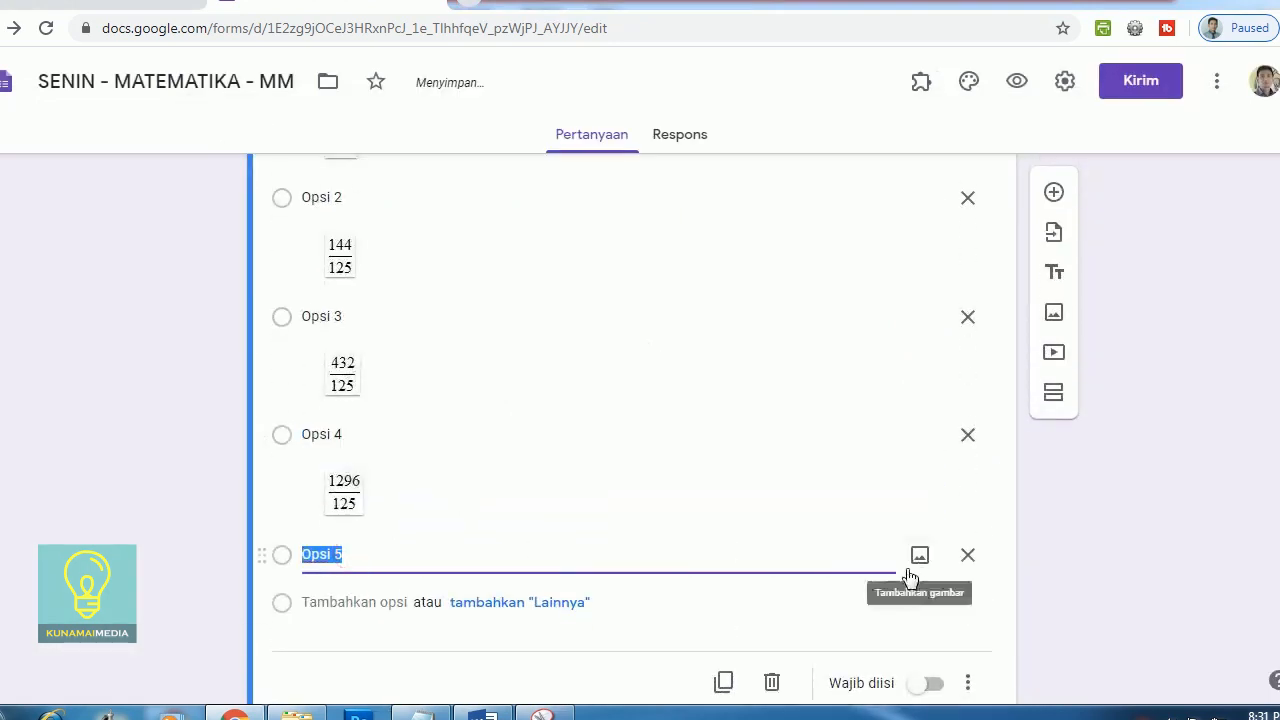
{"action": "left_click", "coordinate": [915, 562]}
{"action": "left_click", "coordinate": [664, 514]}
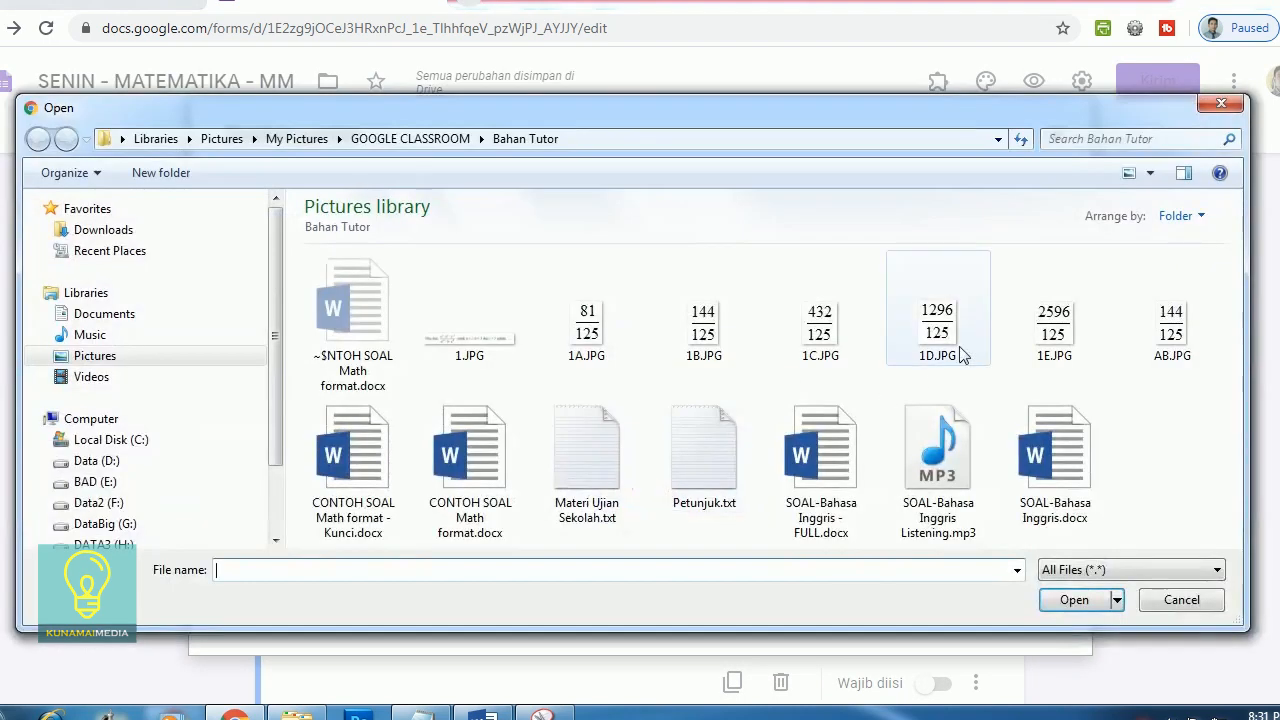
{"action": "double_click", "coordinate": [1051, 331]}
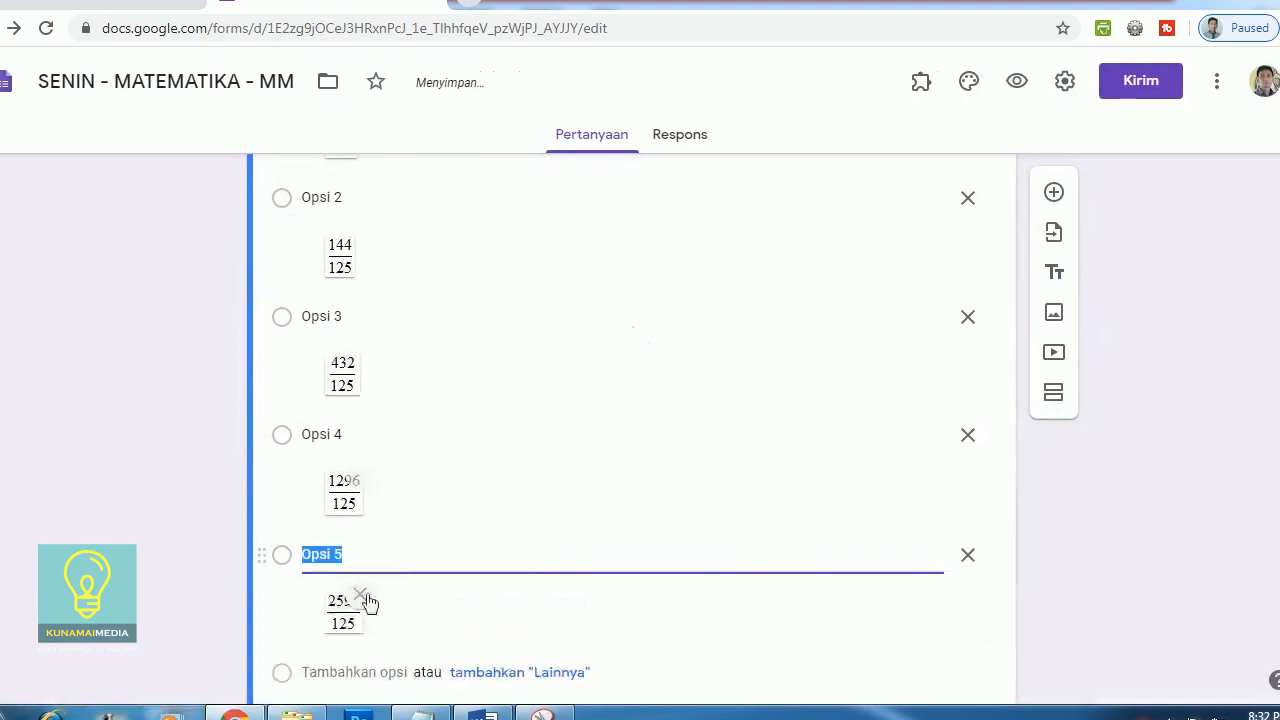
Review the question's five image options and make the question required
{"action": "scroll", "coordinate": [617, 477], "scroll_direction": "up", "scroll_amount": 3}
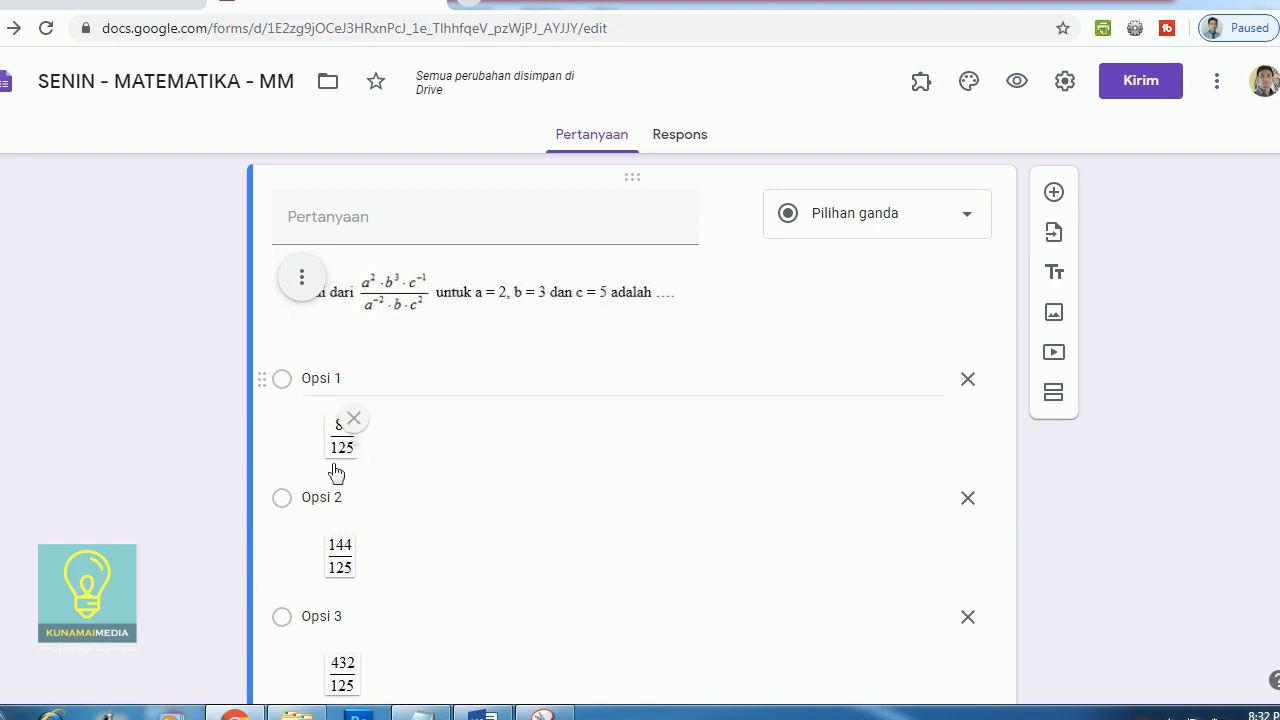
{"action": "scroll", "coordinate": [434, 494], "scroll_direction": "down", "scroll_amount": 5}
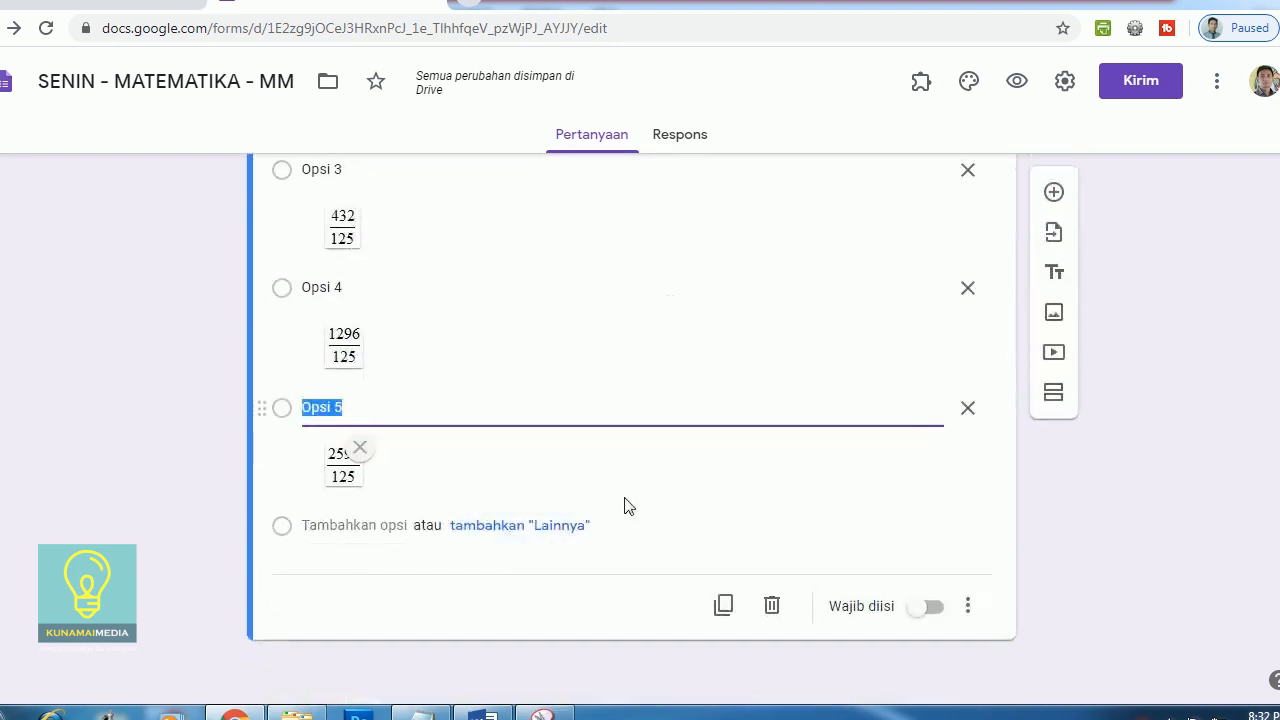
{"action": "left_click", "coordinate": [934, 609]}
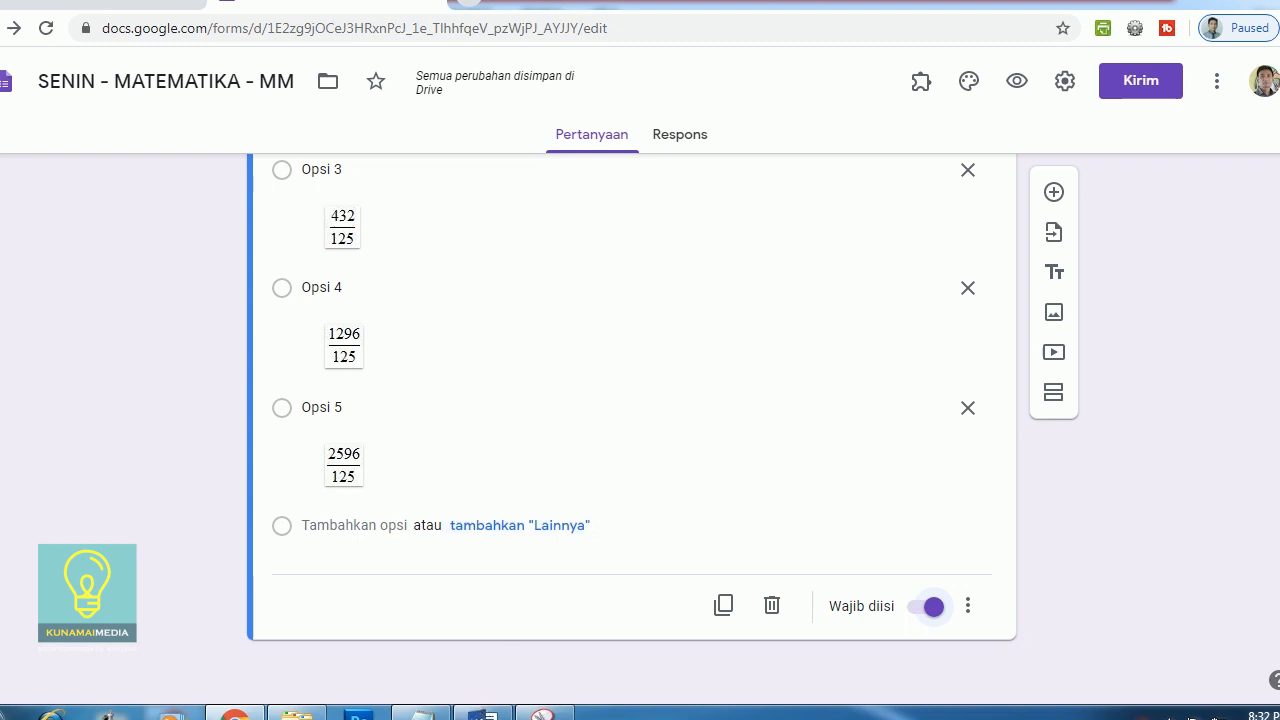
Open the answer key document CONTOH SOAL Math format - Kunci.docx from the Bahan Tutor folder in Word and return to Google Forms
{"action": "left_click", "coordinate": [301, 714]}
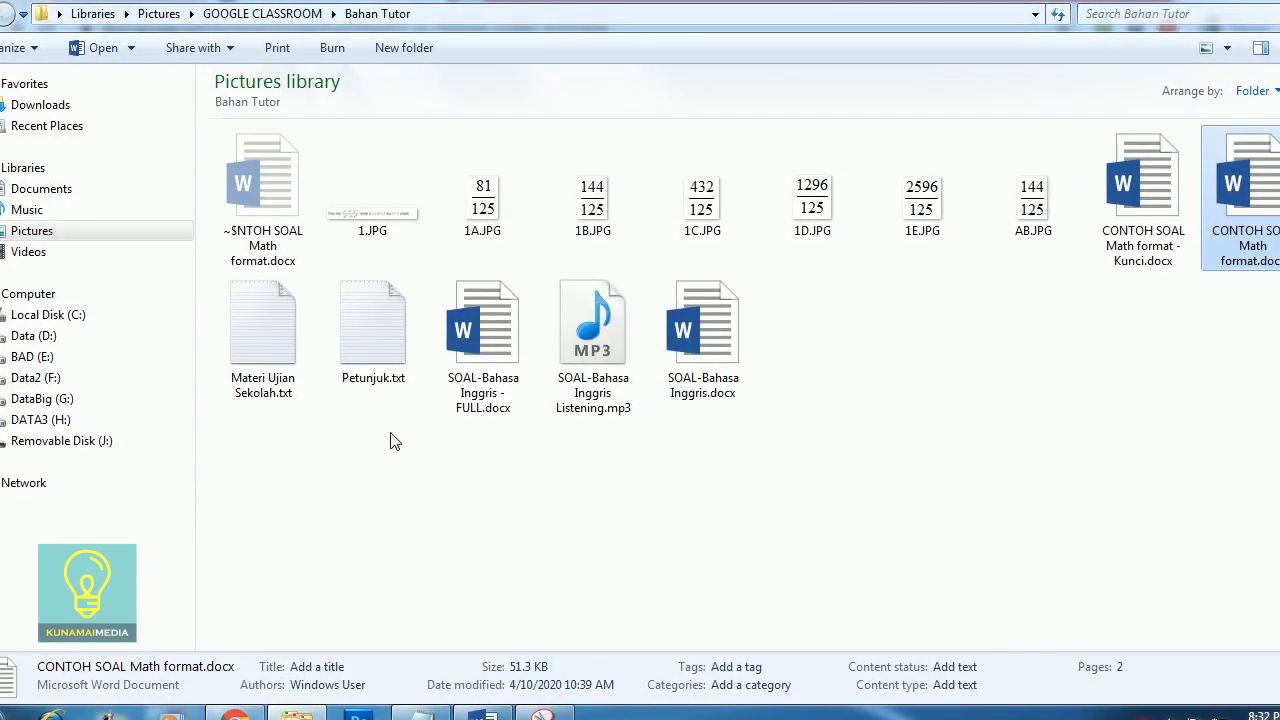
{"action": "double_click", "coordinate": [1137, 218]}
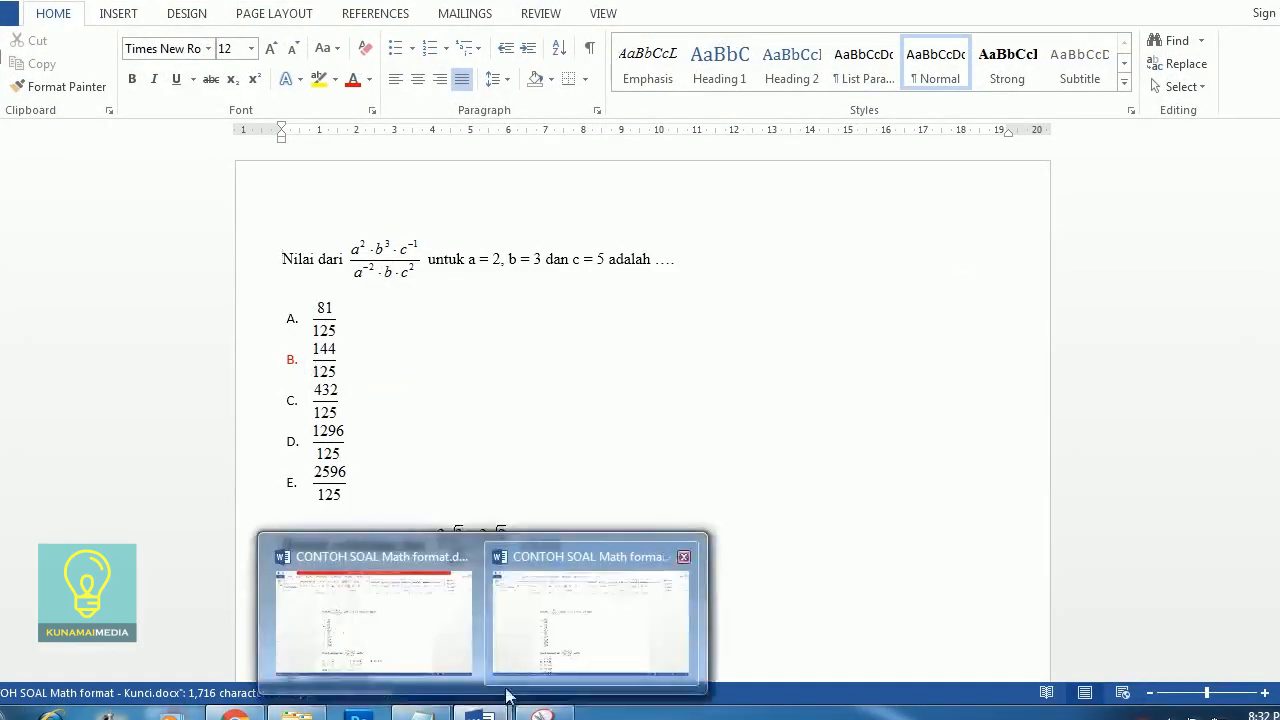
{"action": "left_click", "coordinate": [235, 714]}
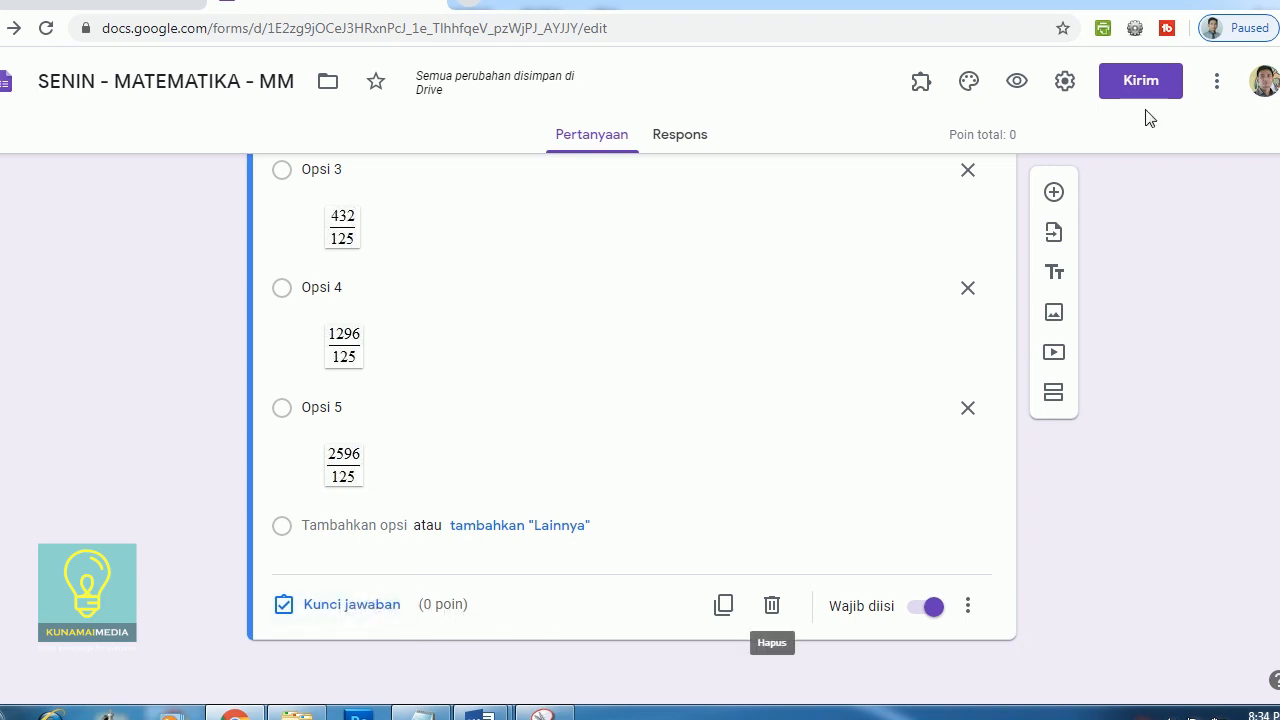
Check the form's quiz settings and close them without saving
{"action": "left_click", "coordinate": [1065, 82]}
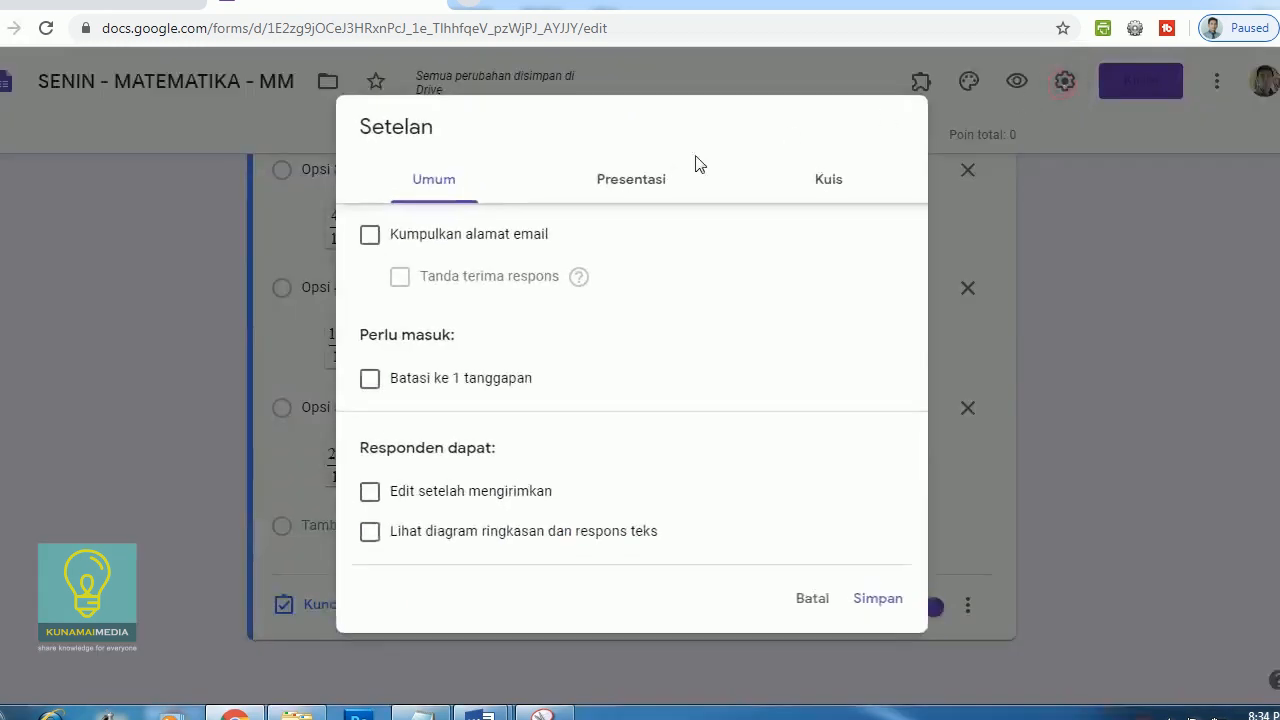
{"action": "left_click", "coordinate": [826, 186]}
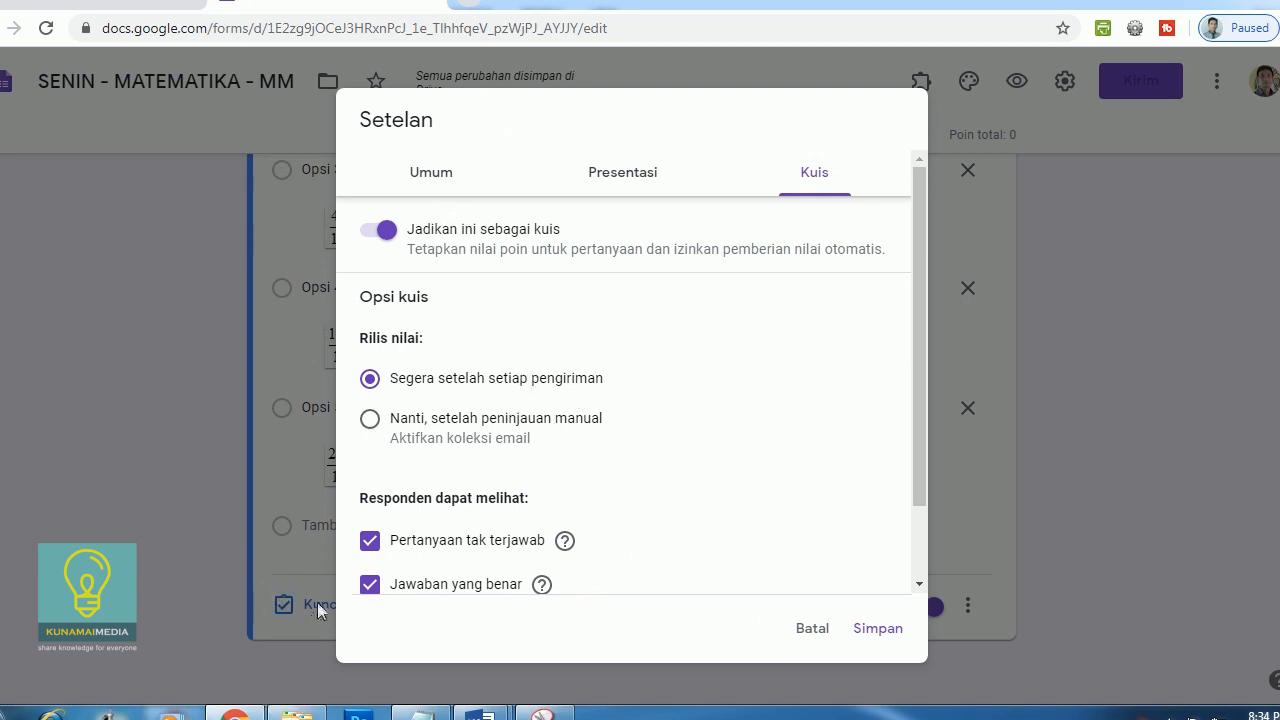
{"action": "left_click", "coordinate": [810, 638]}
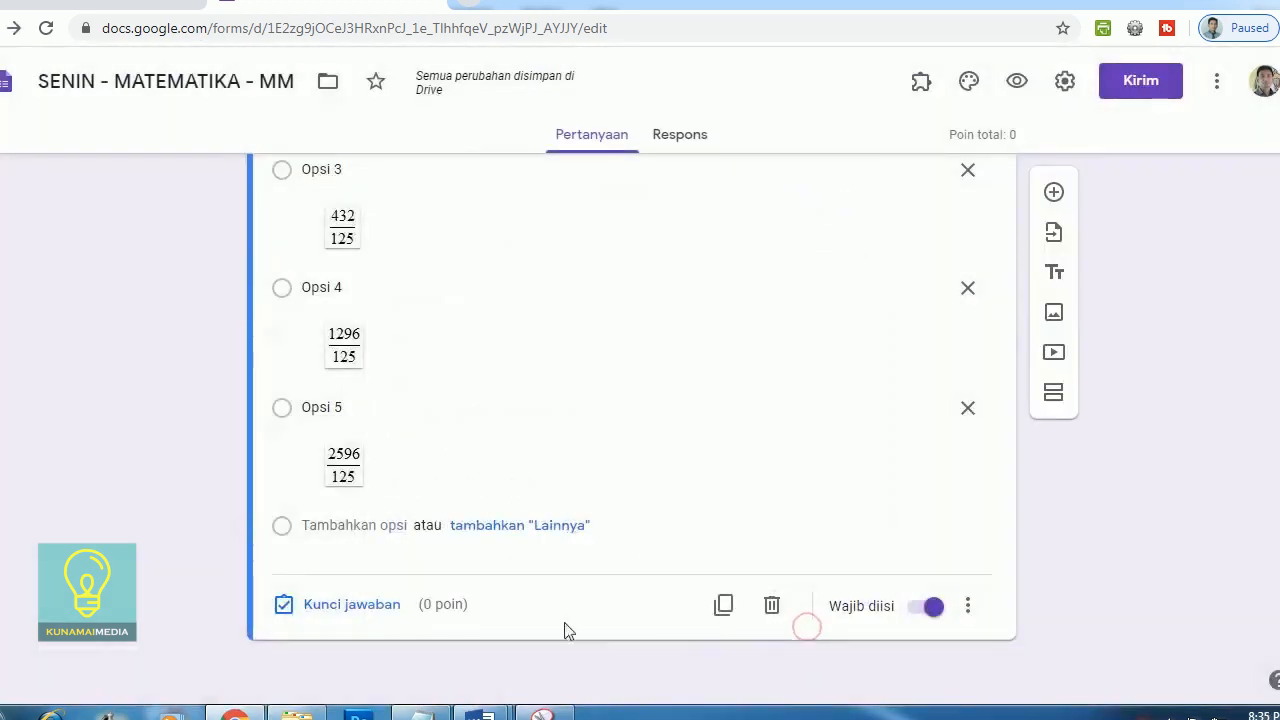
Open the question's answer key, consult the Kunci document in Word, and mark Opsi 2 (144/125) as the correct answer in Google Forms
{"action": "left_click", "coordinate": [343, 618]}
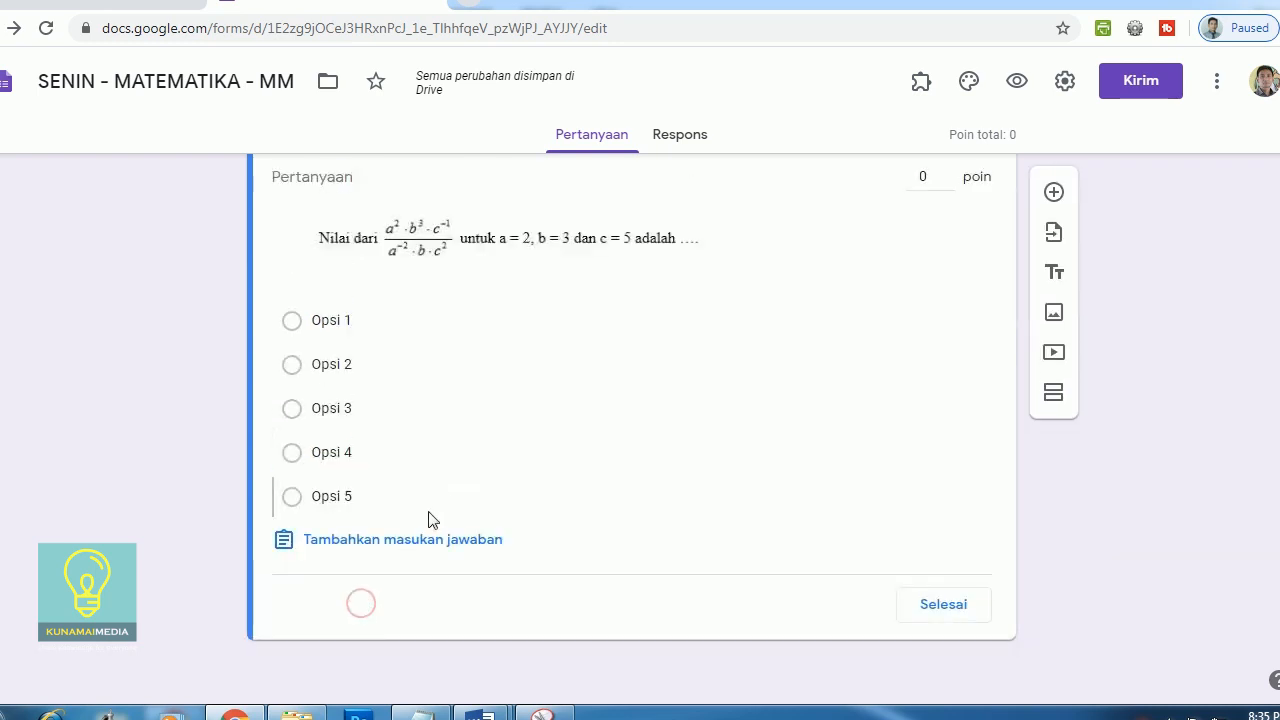
{"action": "mouse_move", "coordinate": [480, 712]}
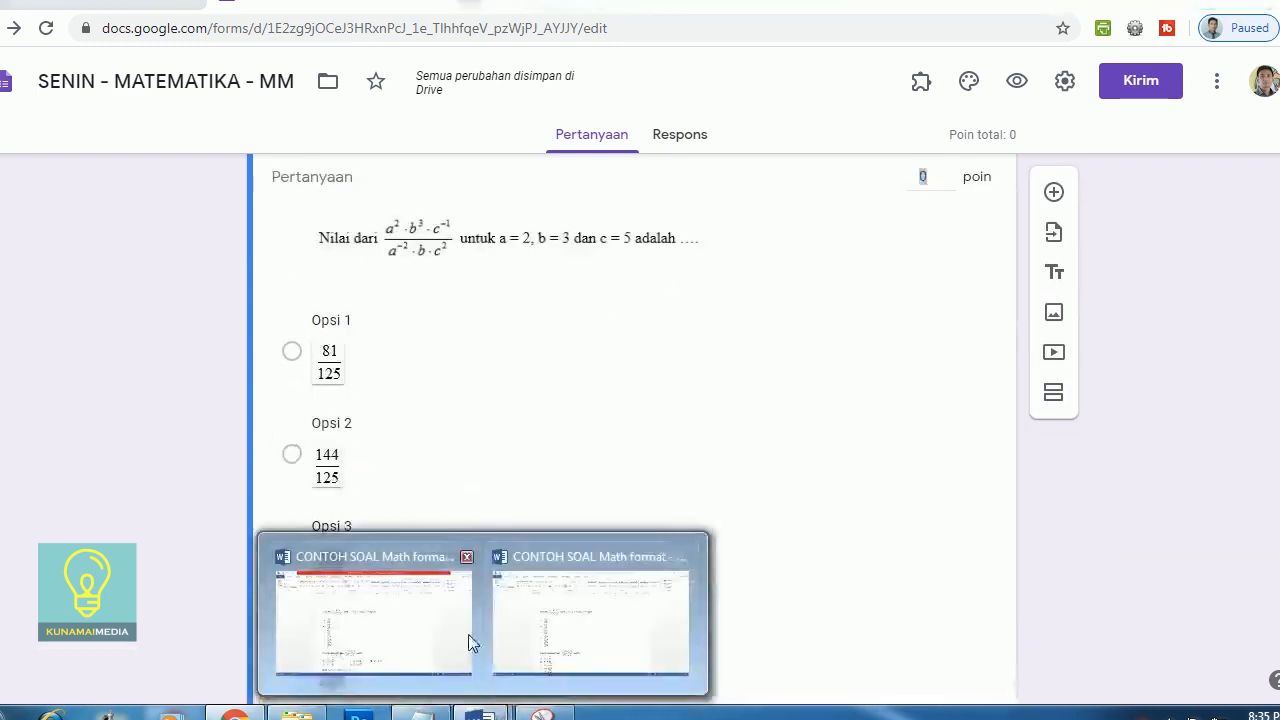
{"action": "left_click", "coordinate": [468, 634]}
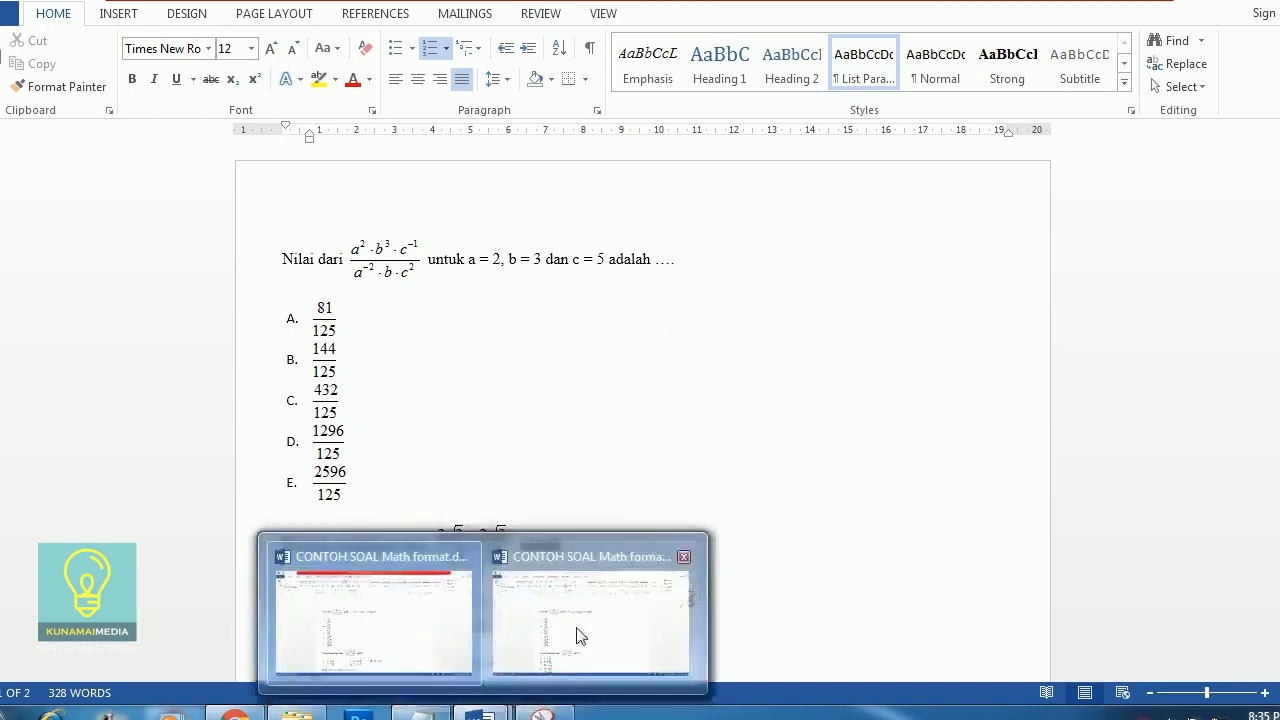
{"action": "left_click", "coordinate": [590, 613]}
{"action": "left_click", "coordinate": [235, 712]}
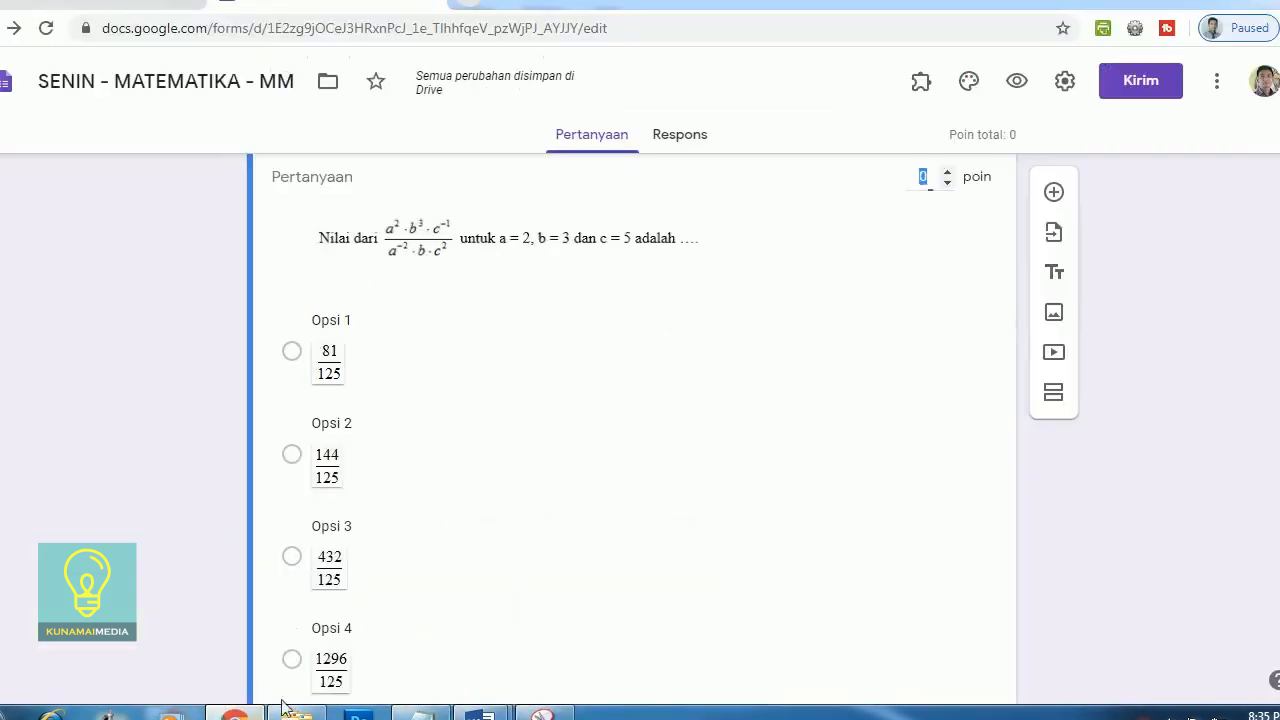
{"action": "left_click", "coordinate": [293, 454]}
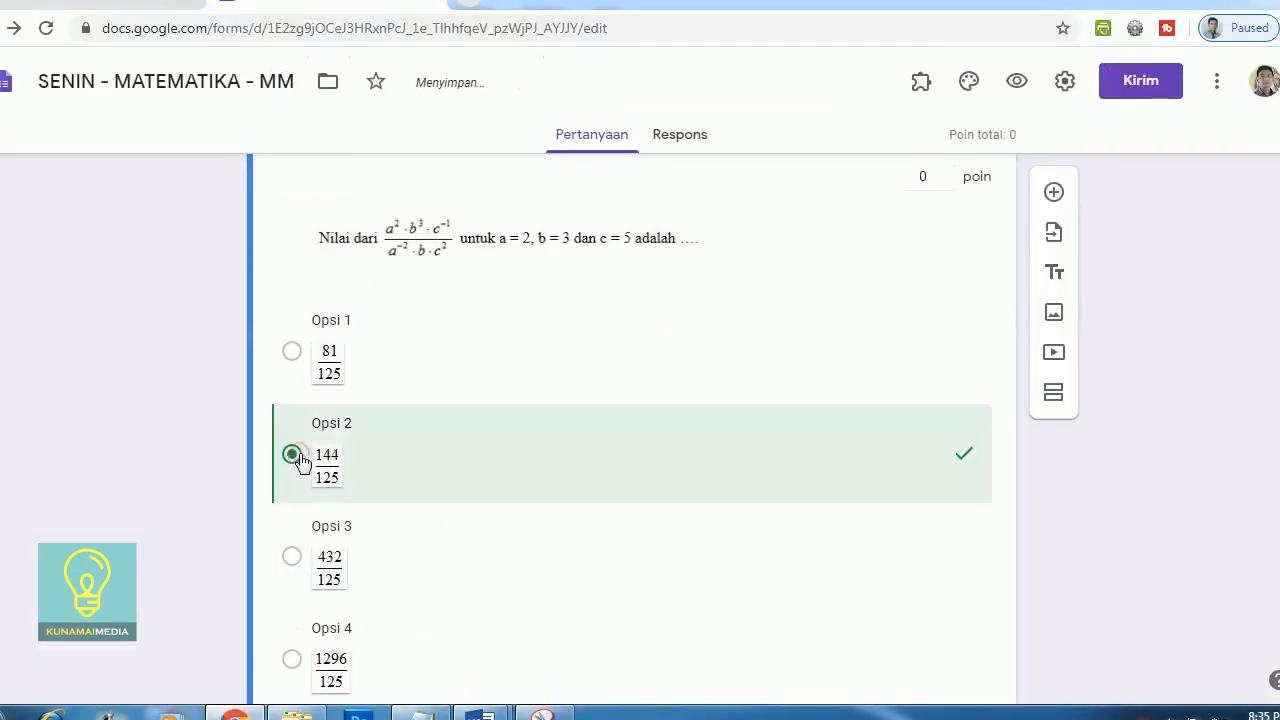
Assign 10 points to the question about a = 2, b = 3 and c = 5 and finish editing its answer key
{"action": "left_click", "coordinate": [926, 177]}
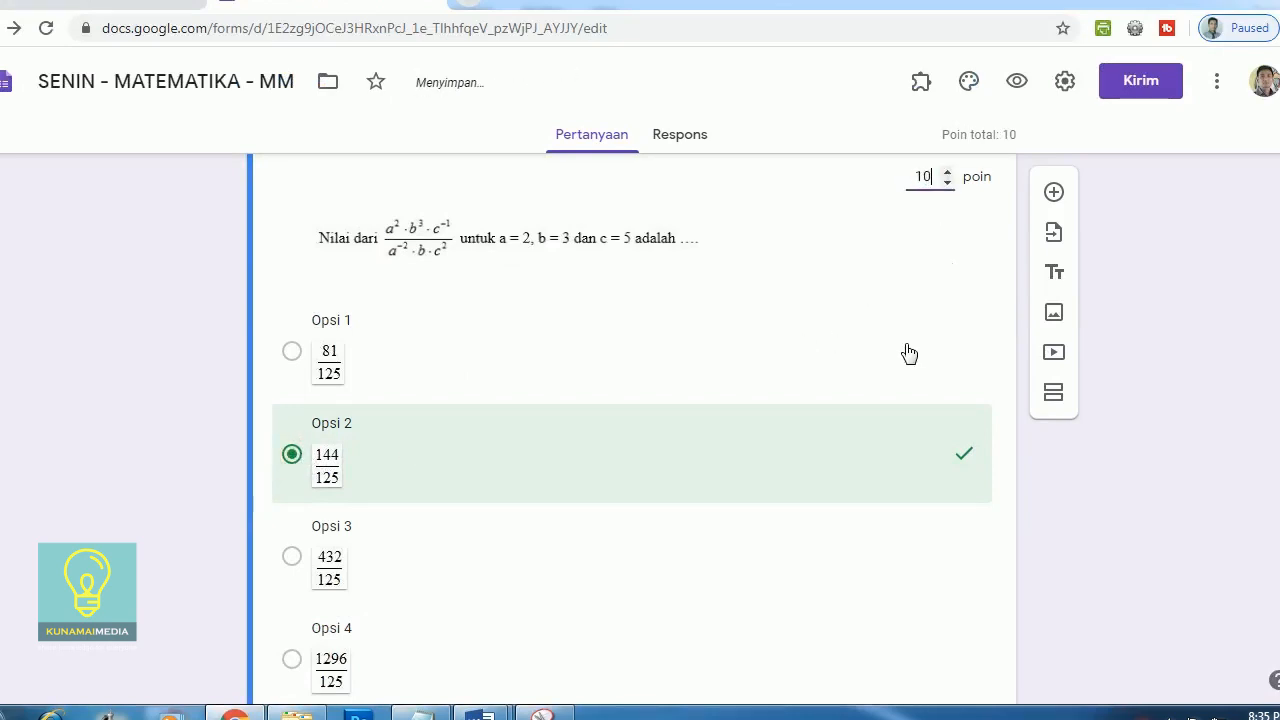
{"action": "scroll", "coordinate": [776, 402], "scroll_direction": "up", "scroll_amount": 3}
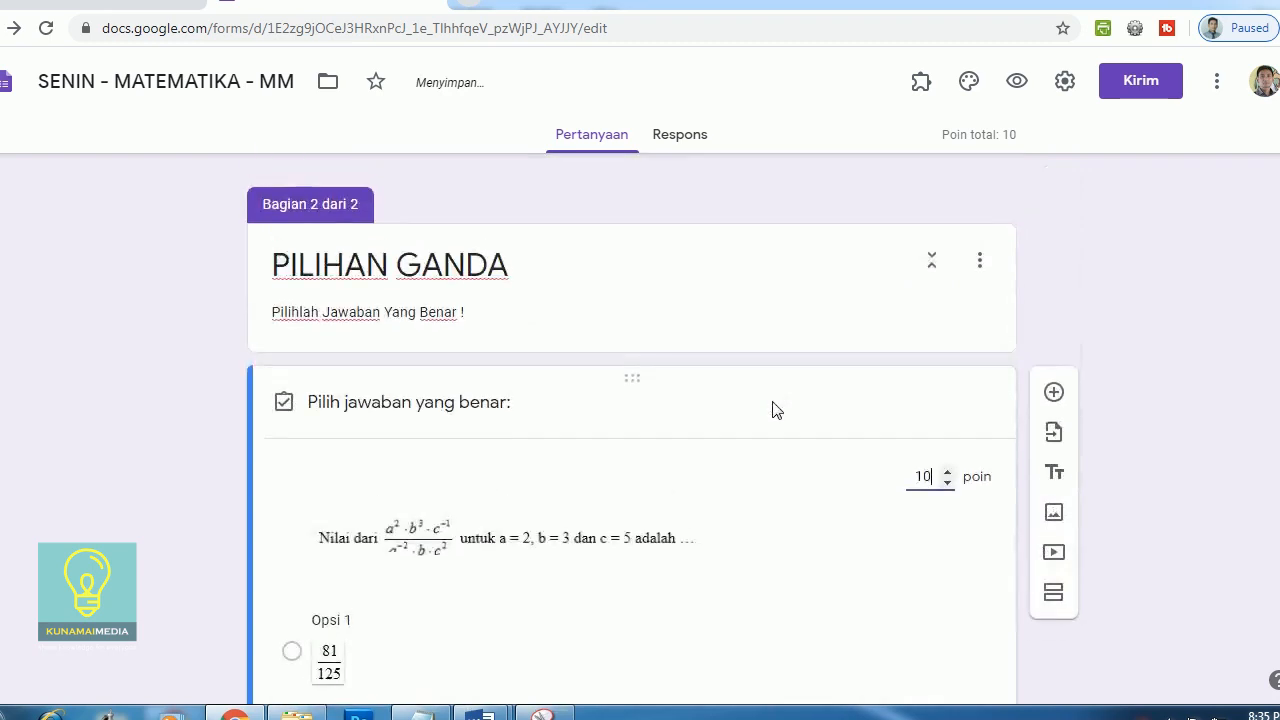
{"action": "scroll", "coordinate": [770, 415], "scroll_direction": "down", "scroll_amount": 4}
{"action": "scroll", "coordinate": [766, 428], "scroll_direction": "up", "scroll_amount": 3}
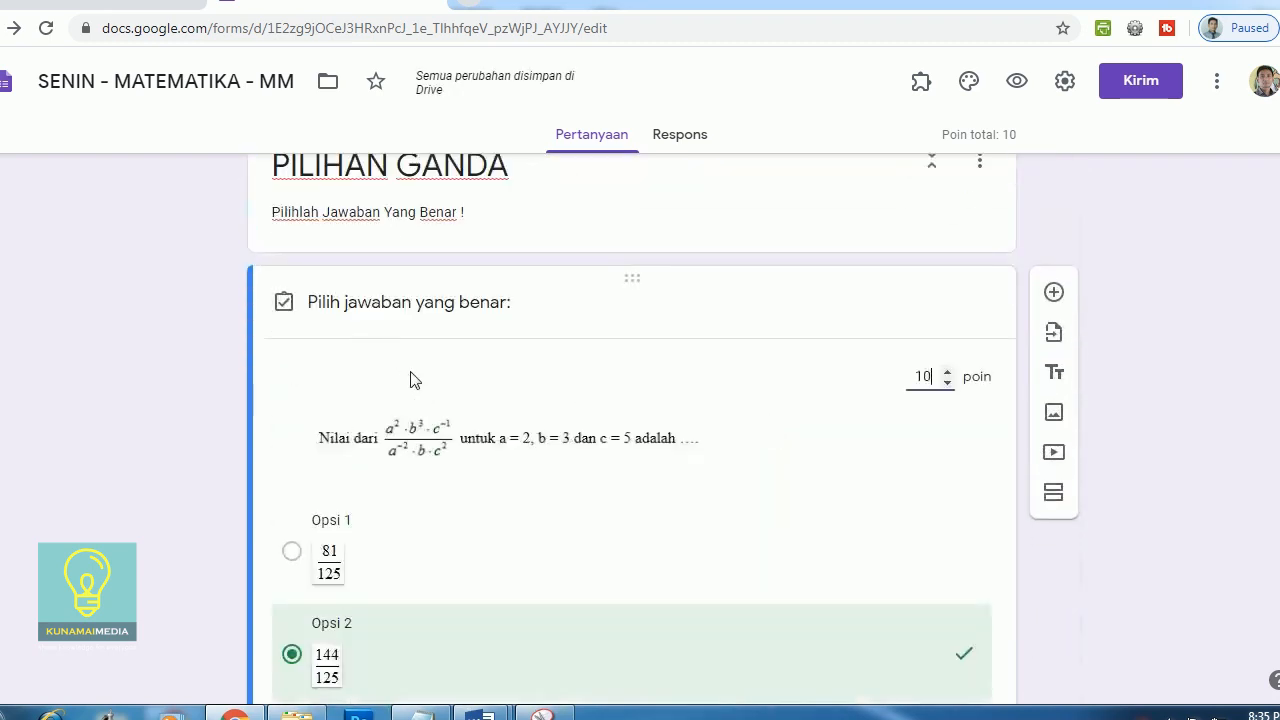
{"action": "scroll", "coordinate": [769, 441], "scroll_direction": "down", "scroll_amount": 5}
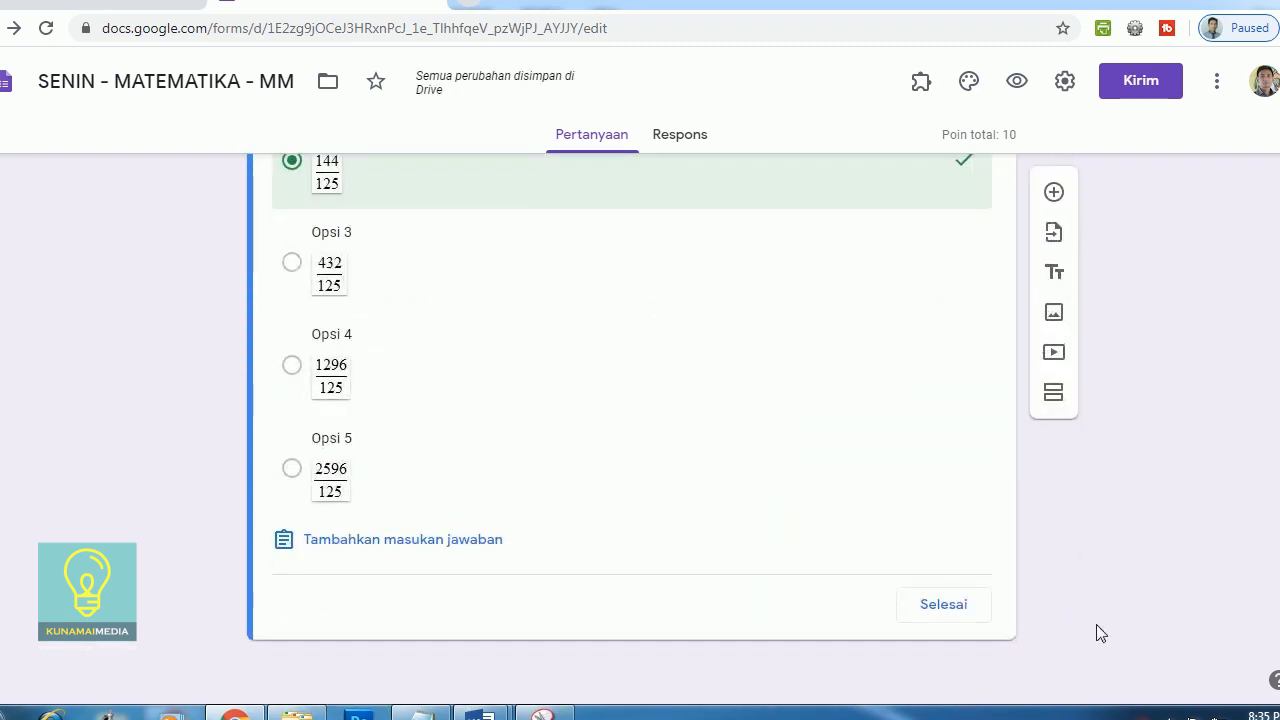
{"action": "left_click", "coordinate": [938, 605]}
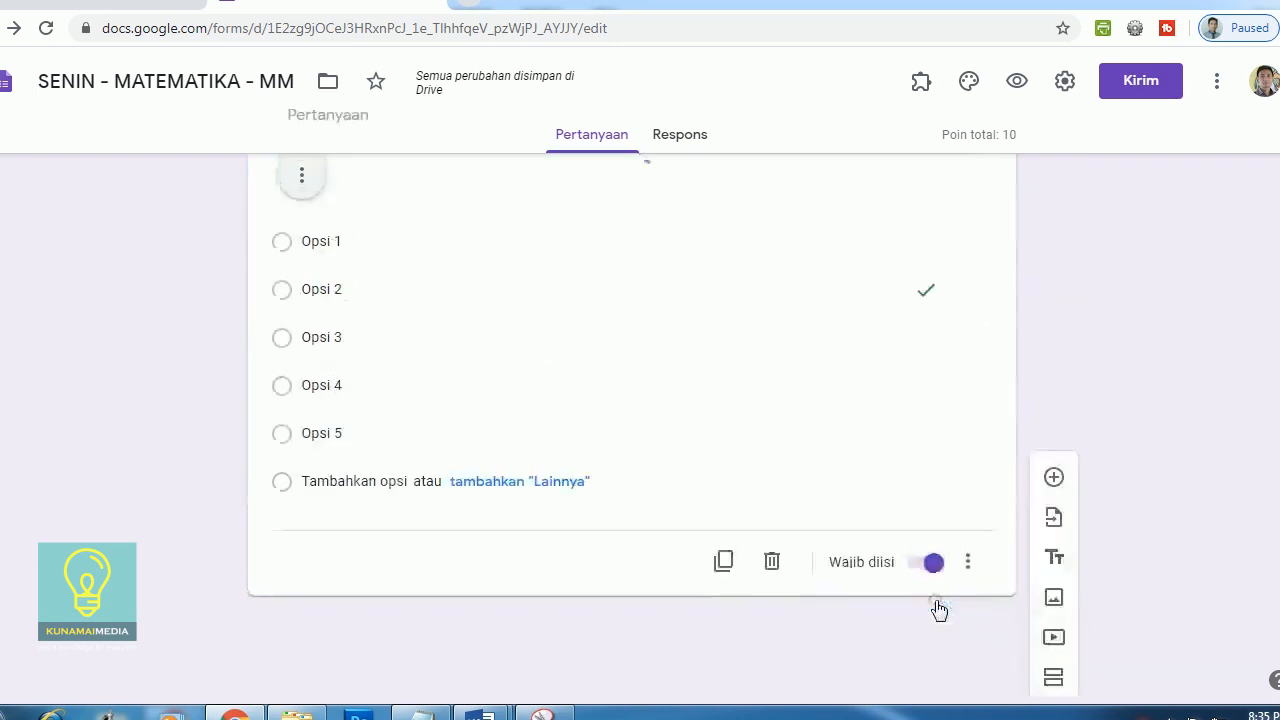
Turn on shuffled option order (Acak urutan opsi) for the first multiple-choice question
{"action": "scroll", "coordinate": [930, 600], "scroll_direction": "down", "scroll_amount": 4}
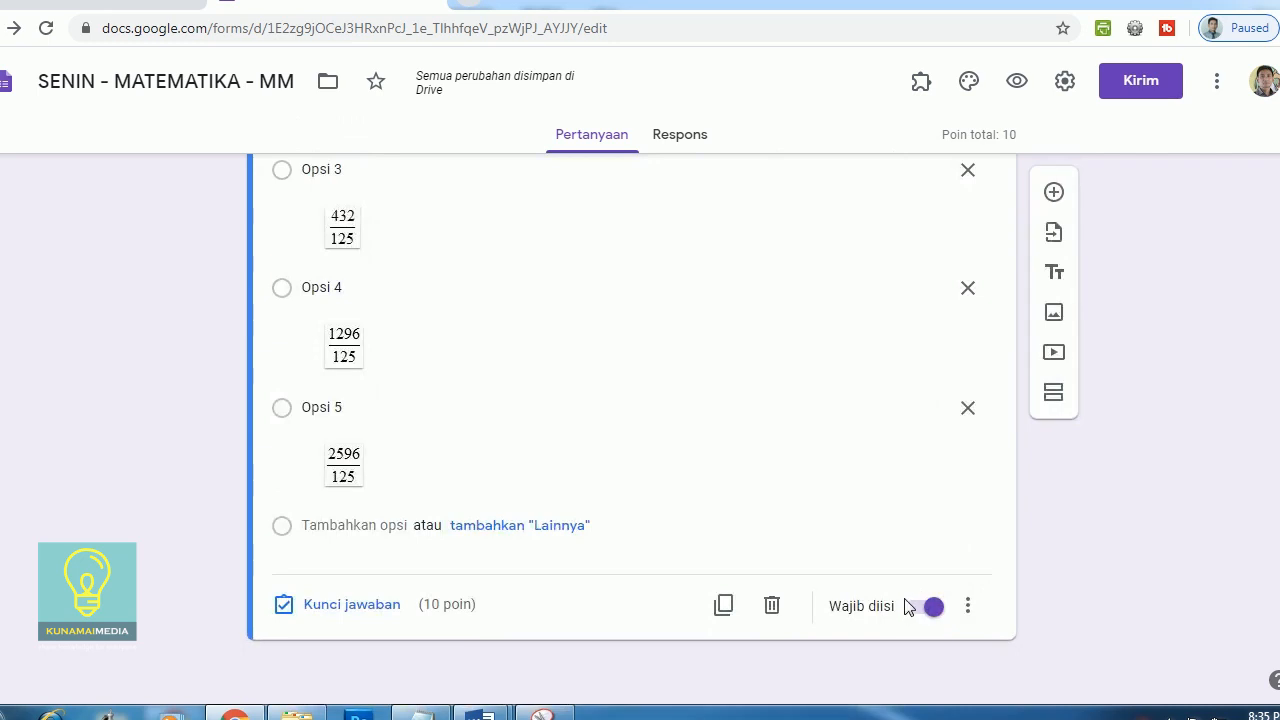
{"action": "left_click", "coordinate": [969, 608]}
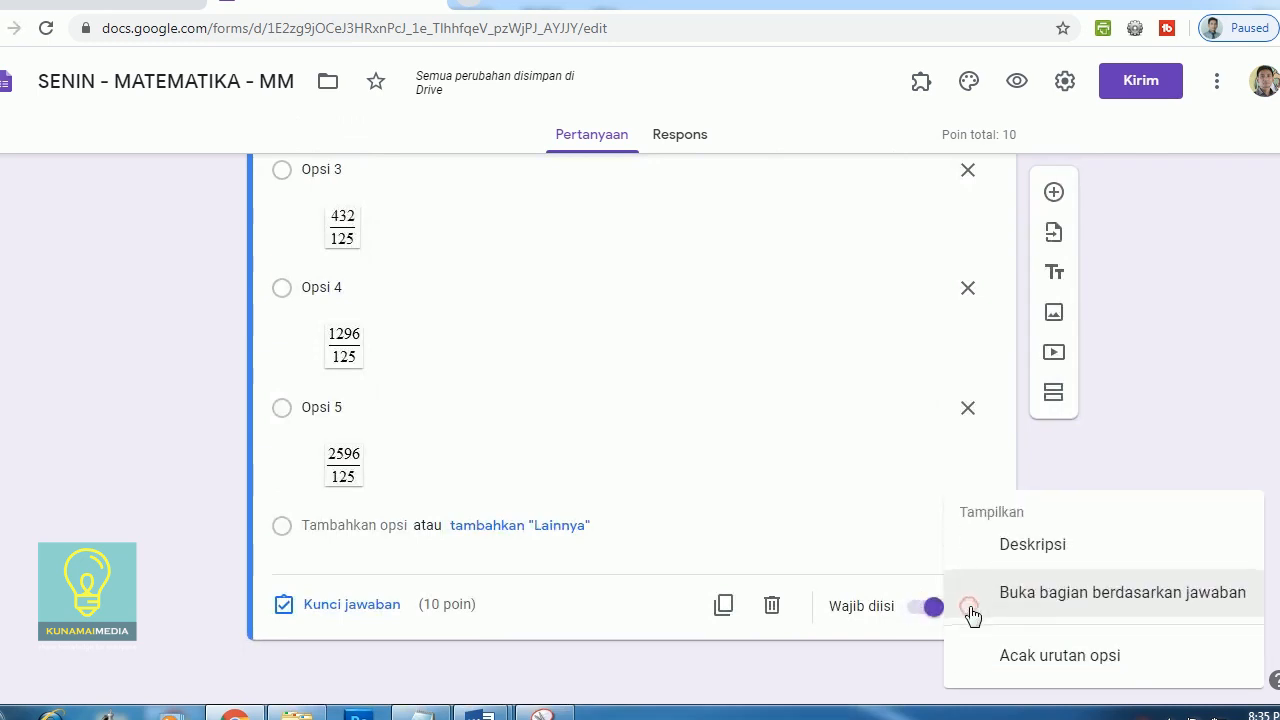
{"action": "left_click", "coordinate": [1046, 660]}
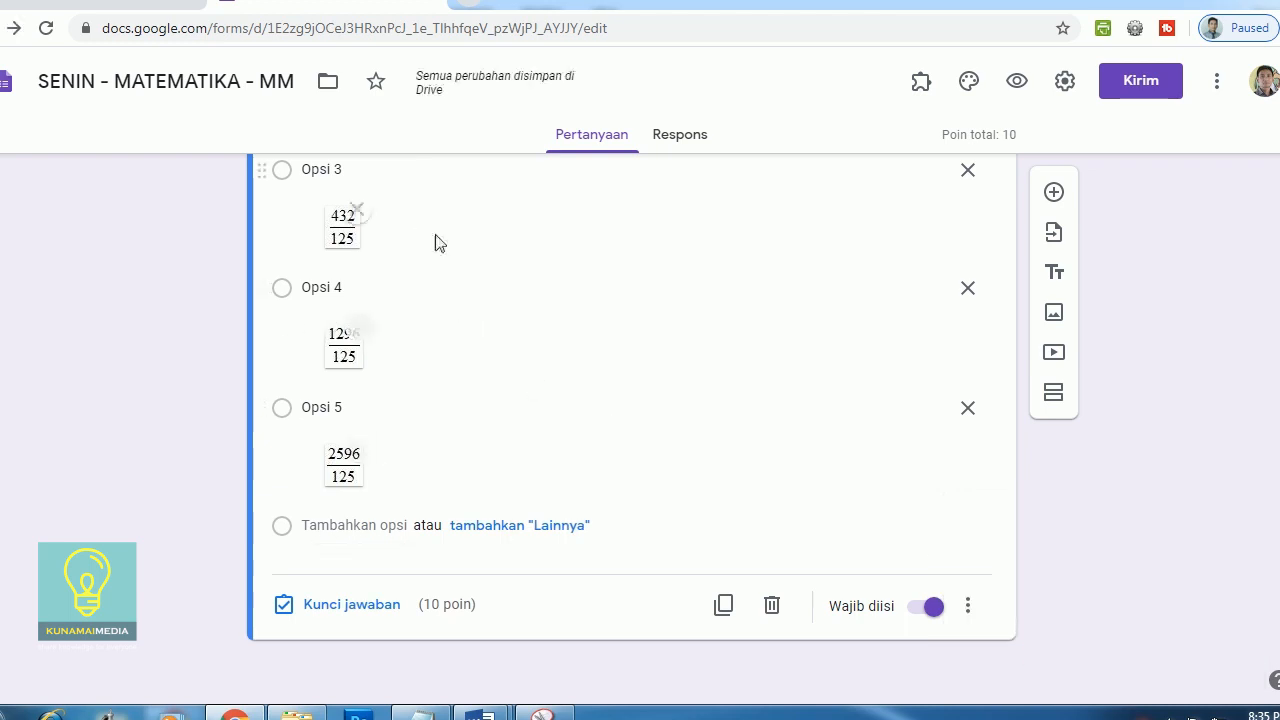
Add a new multiple-choice question below the finished one in the PILIHAN GANDA section
{"action": "scroll", "coordinate": [566, 390], "scroll_direction": "up", "scroll_amount": 2}
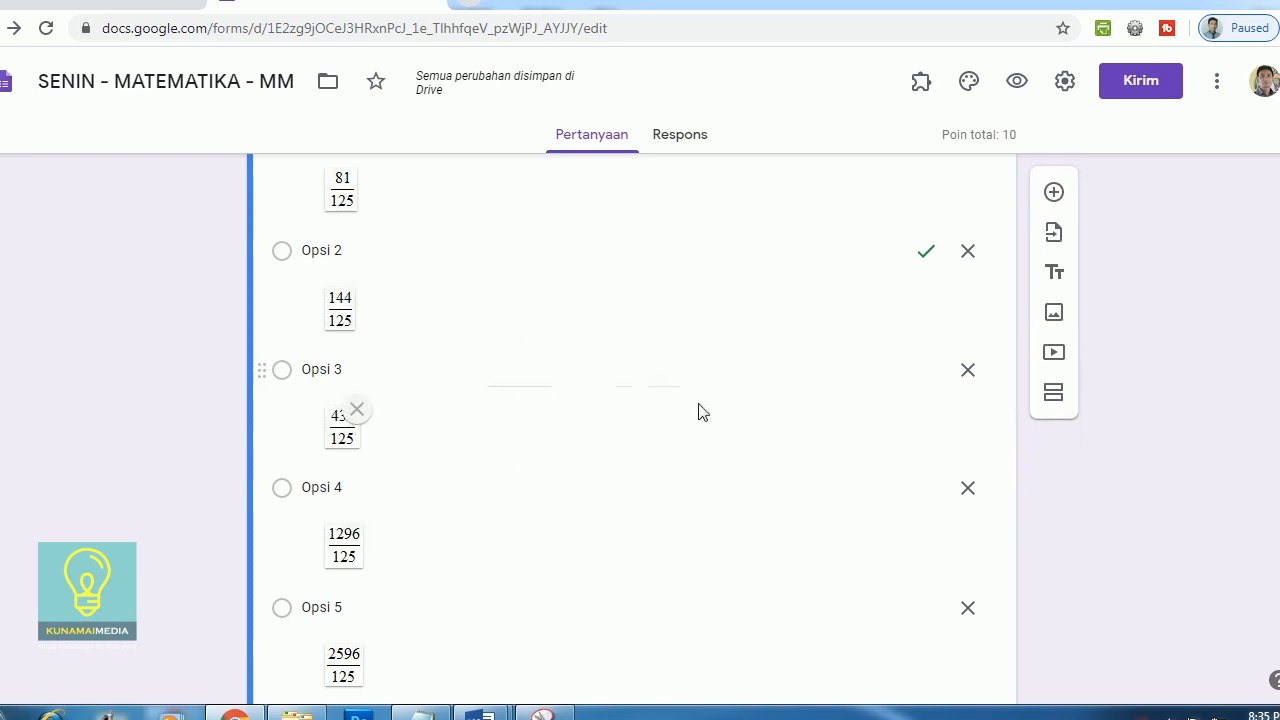
{"action": "scroll", "coordinate": [780, 429], "scroll_direction": "down", "scroll_amount": 2}
{"action": "scroll", "coordinate": [1223, 400], "scroll_direction": "up", "scroll_amount": 5}
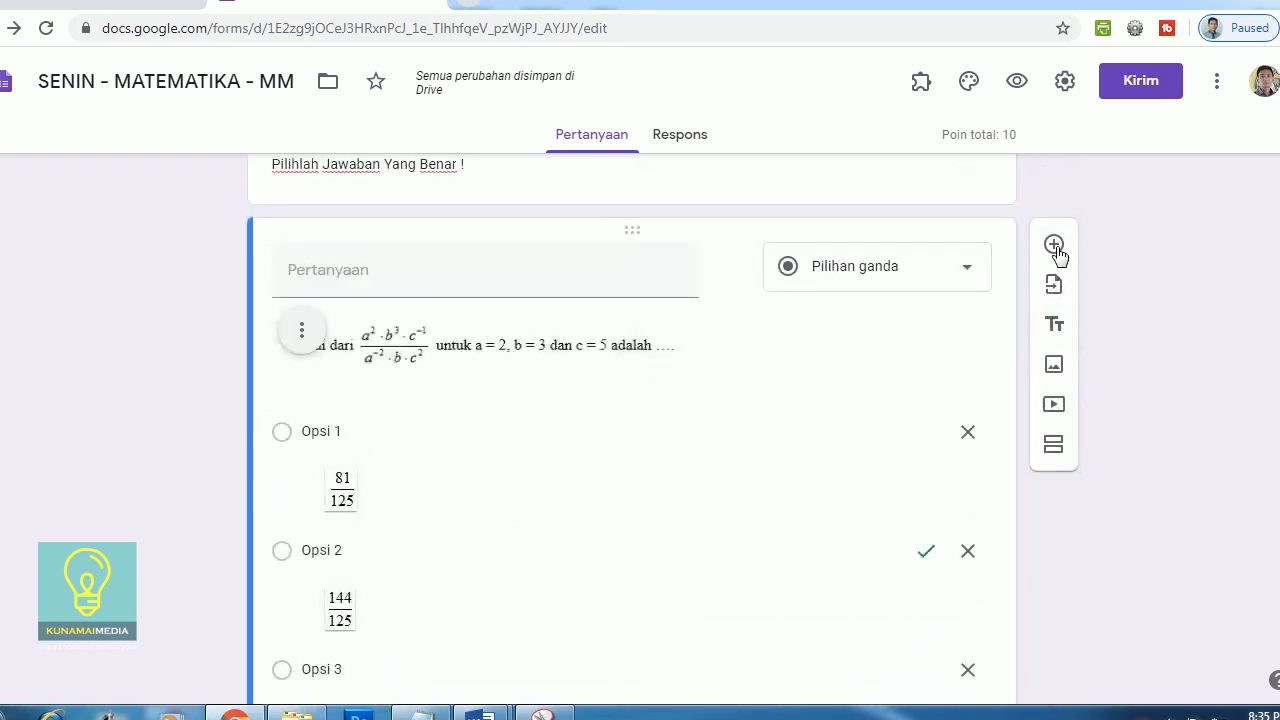
{"action": "left_click", "coordinate": [1054, 246]}
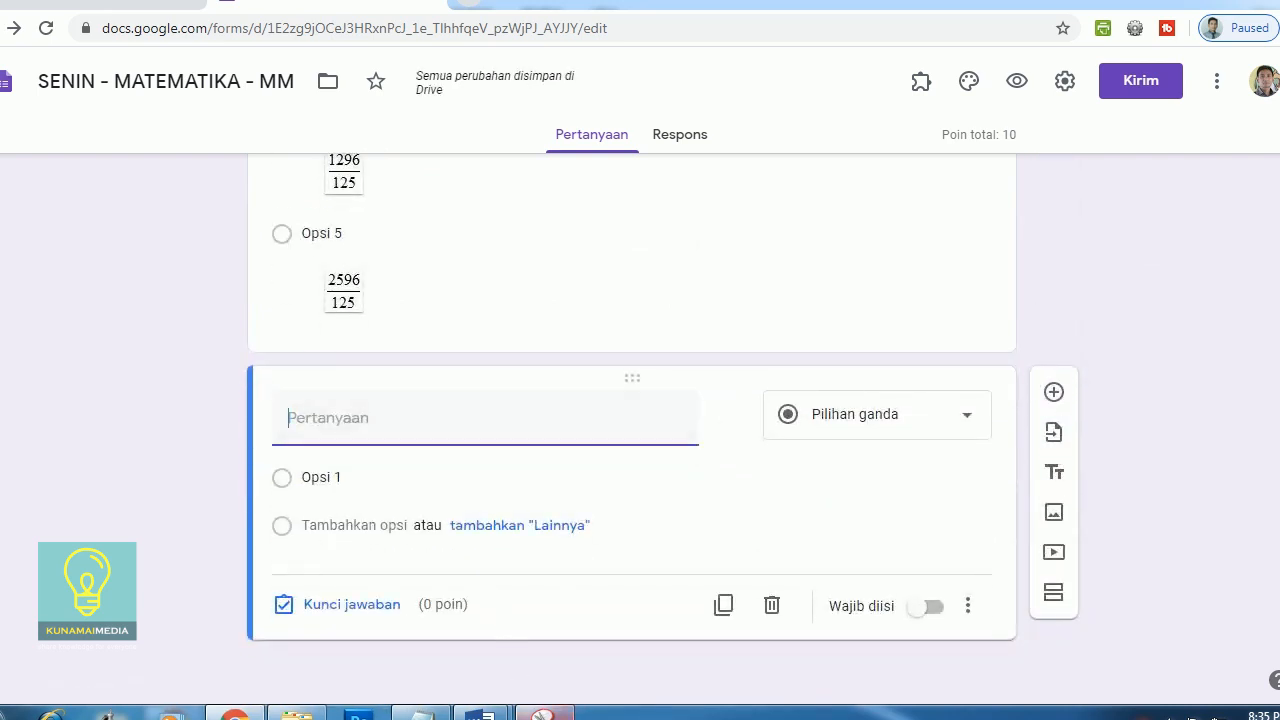
Switch to the question document in Word and capture the "Bentuk sederhana dari" question with its options A–E using the Snipping Tool
{"action": "mouse_move", "coordinate": [480, 712]}
{"action": "left_click", "coordinate": [440, 624]}
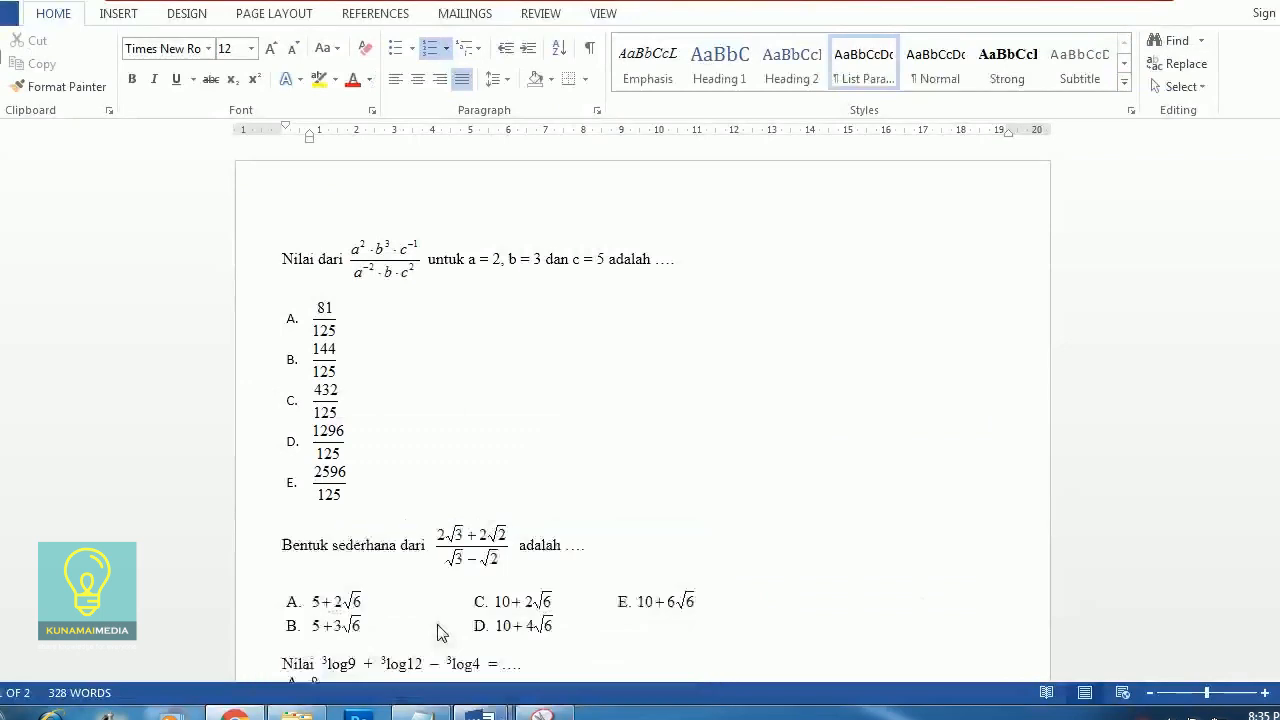
{"action": "scroll", "coordinate": [455, 510], "scroll_direction": "down", "scroll_amount": 4}
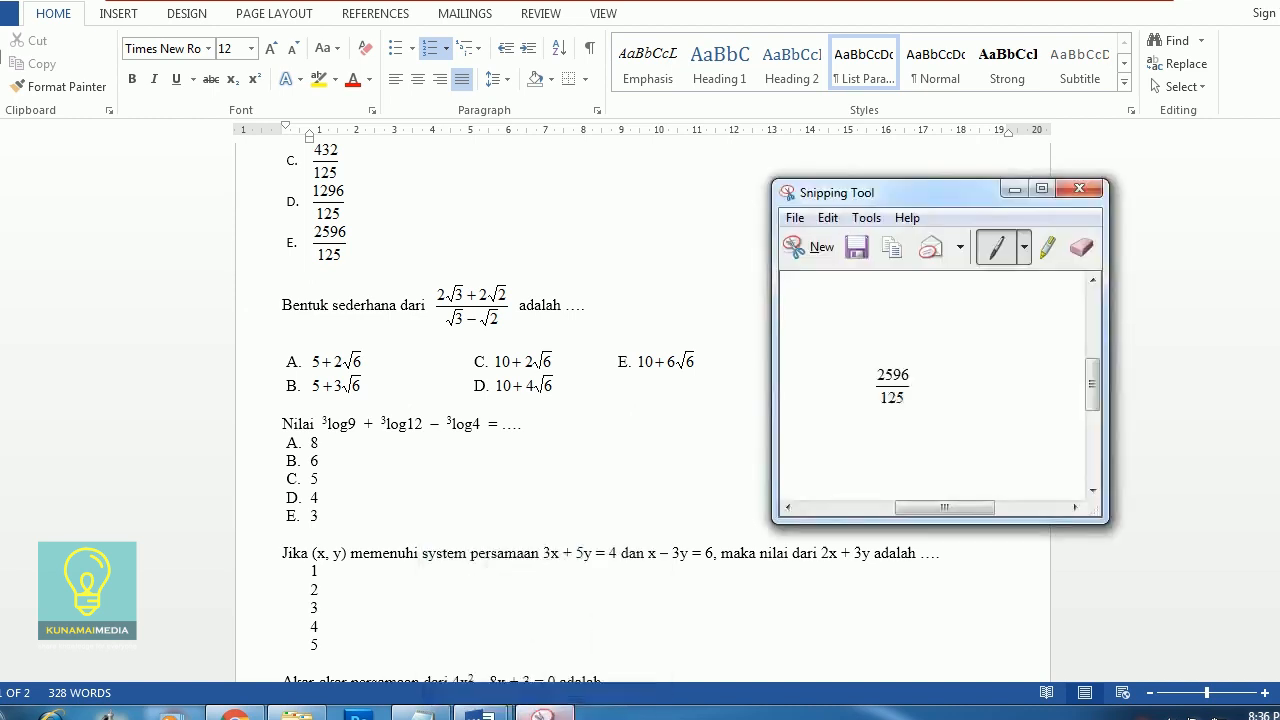
{"action": "left_click", "coordinate": [816, 246]}
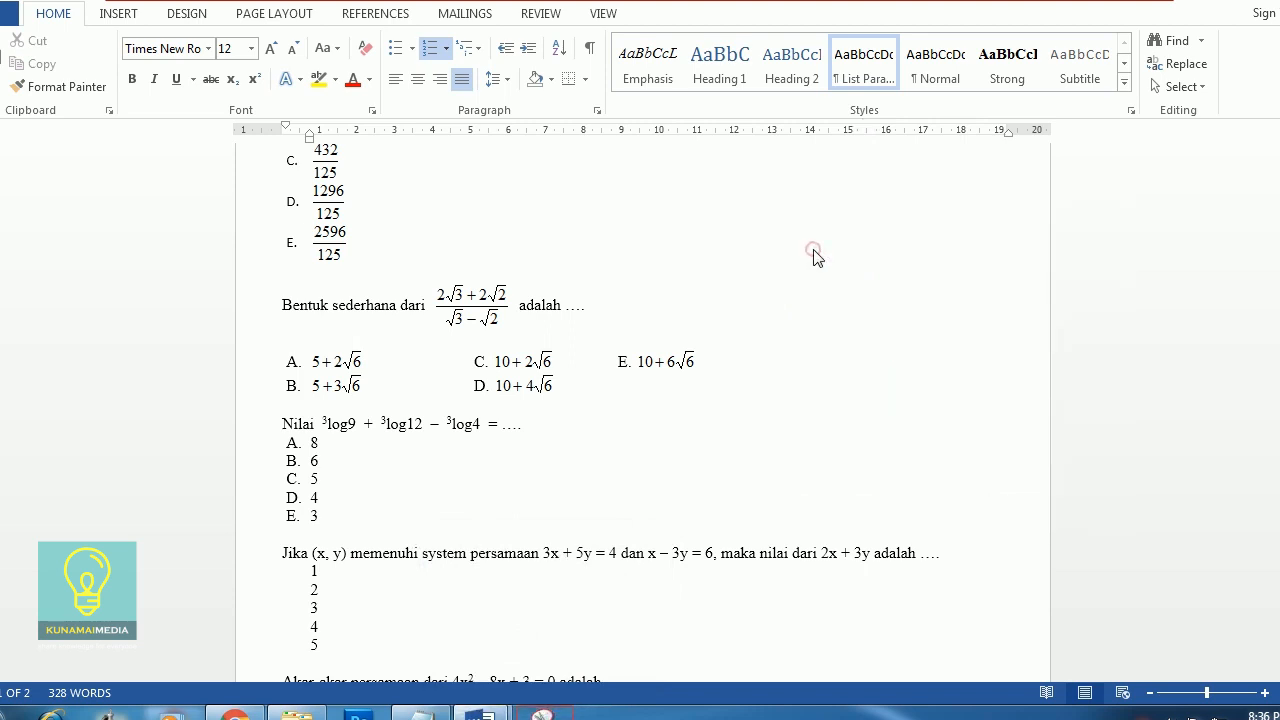
{"action": "left_click_drag", "start_coordinate": [276, 279], "coordinate": [705, 401]}
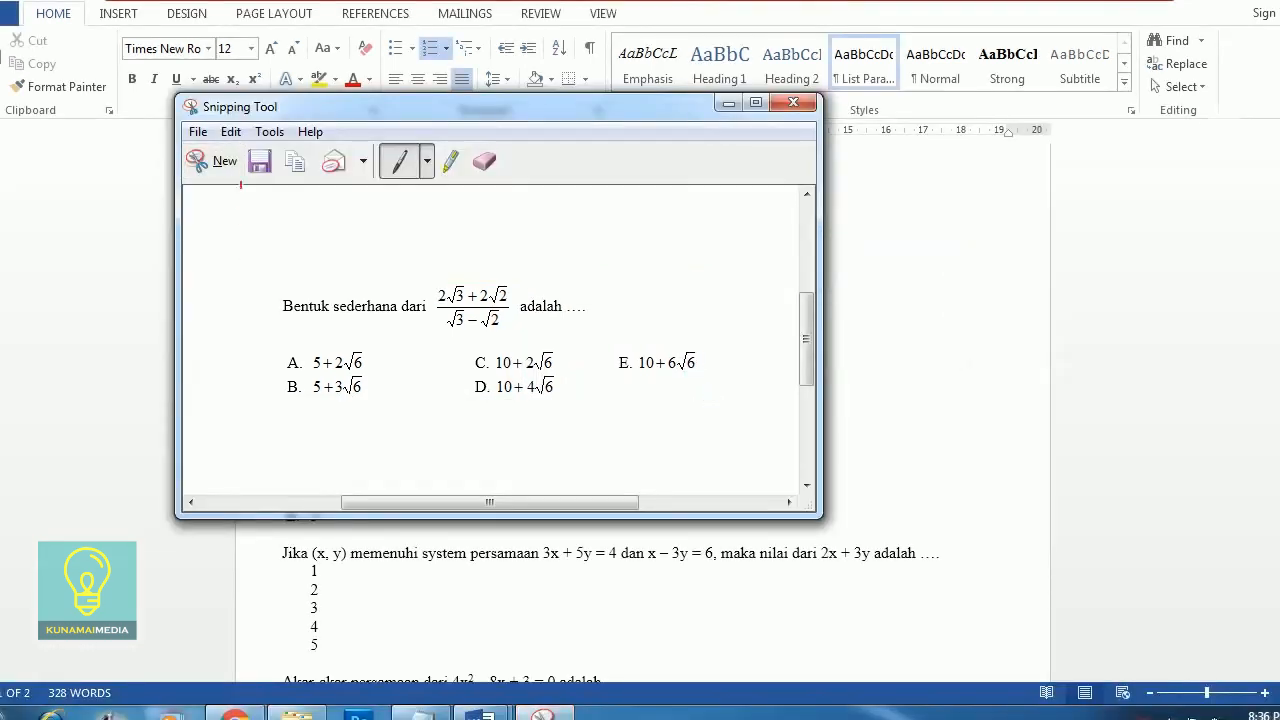
Save the captured snip as a JPEG file named 2 in the Bahan Tutor folder
{"action": "left_click", "coordinate": [259, 161]}
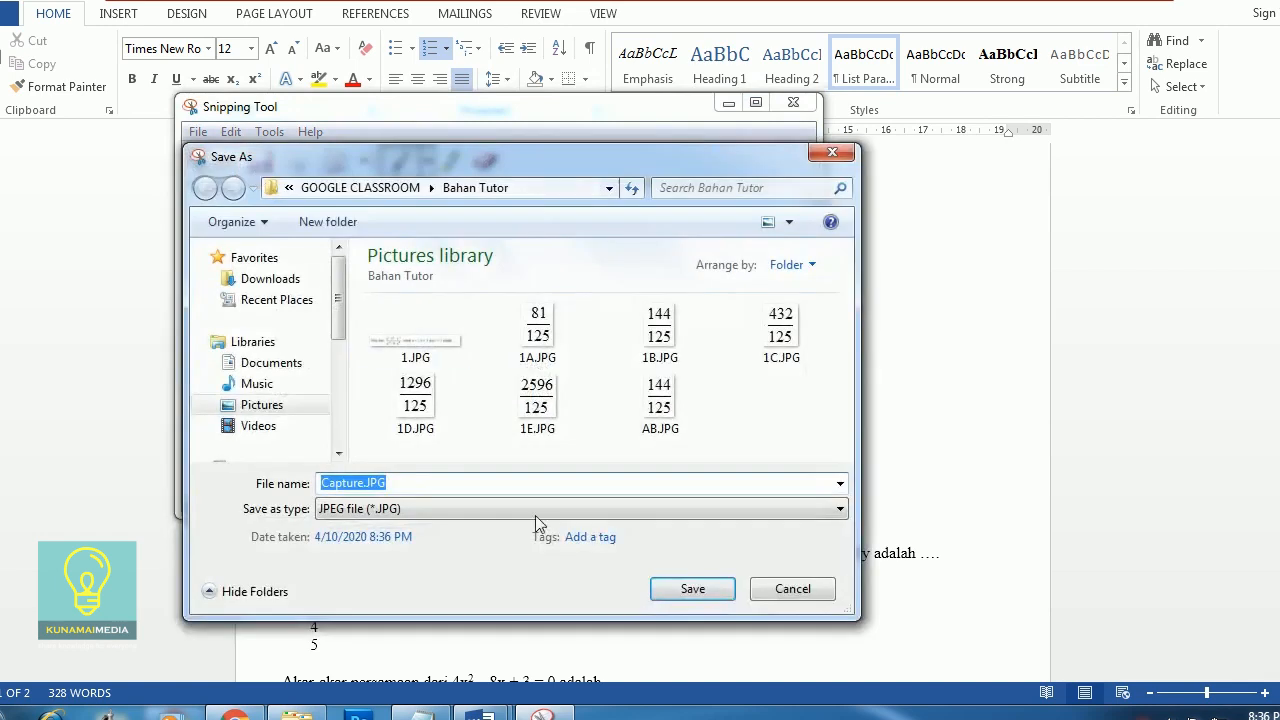
{"action": "type", "text": "2"}
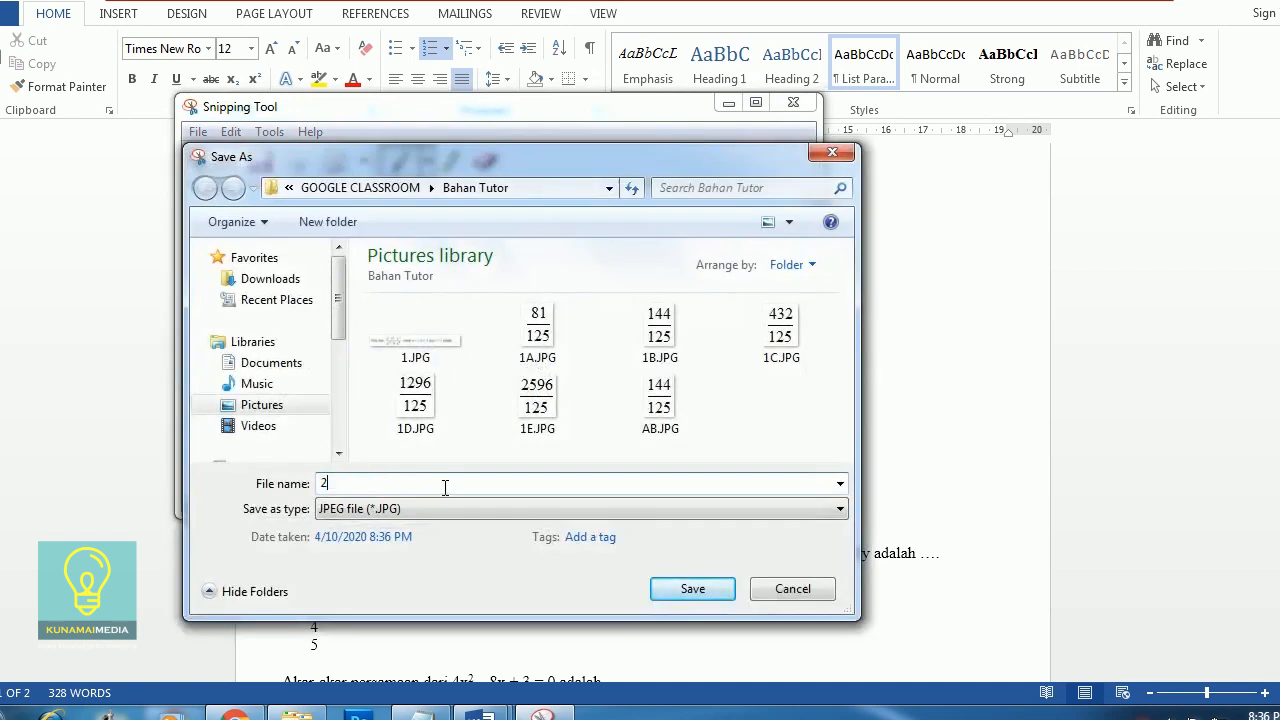
{"action": "left_click", "coordinate": [666, 596]}
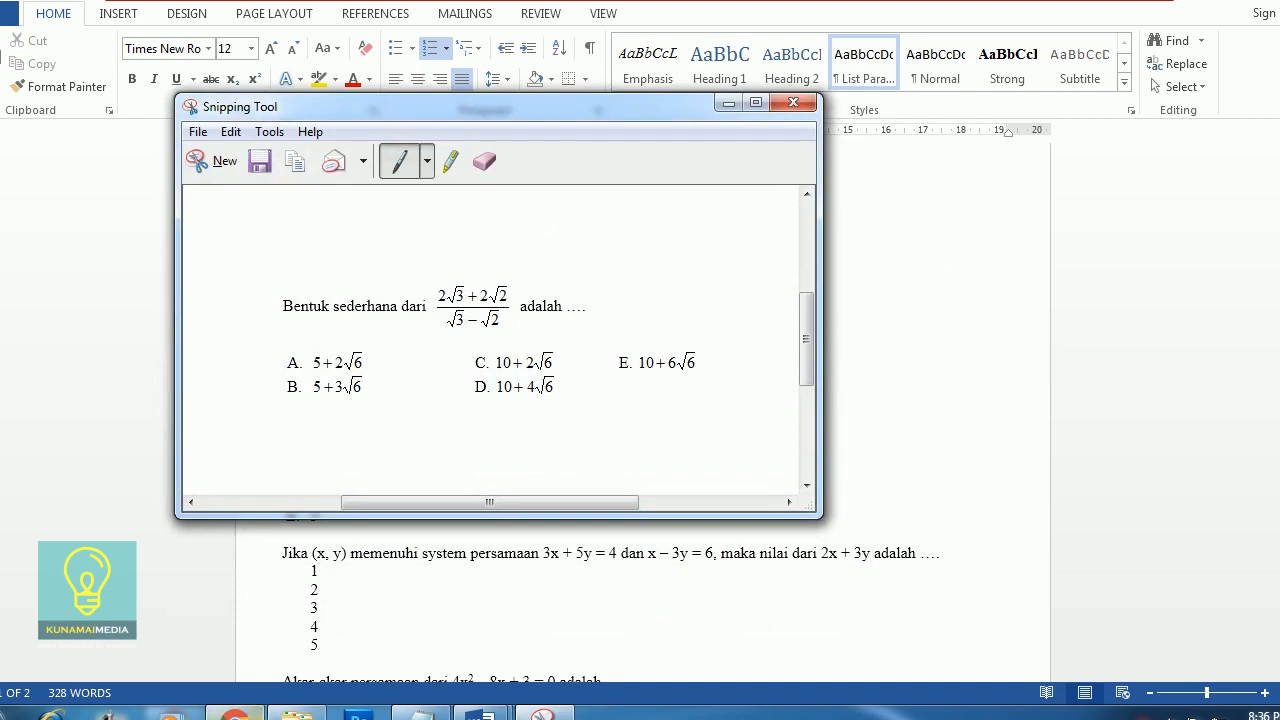
Return to Google Forms and upload 2.JPG from the Bahan Tutor folder as the new question's image
{"action": "left_click", "coordinate": [235, 714]}
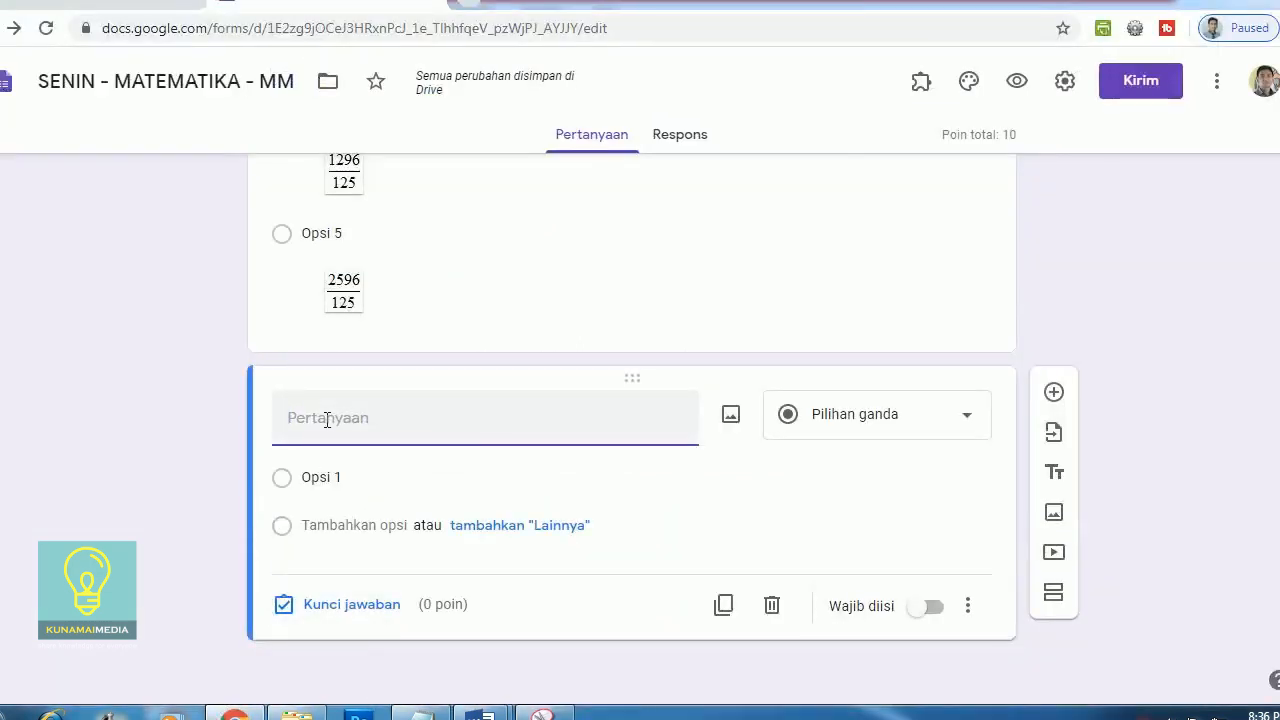
{"action": "left_click", "coordinate": [729, 417]}
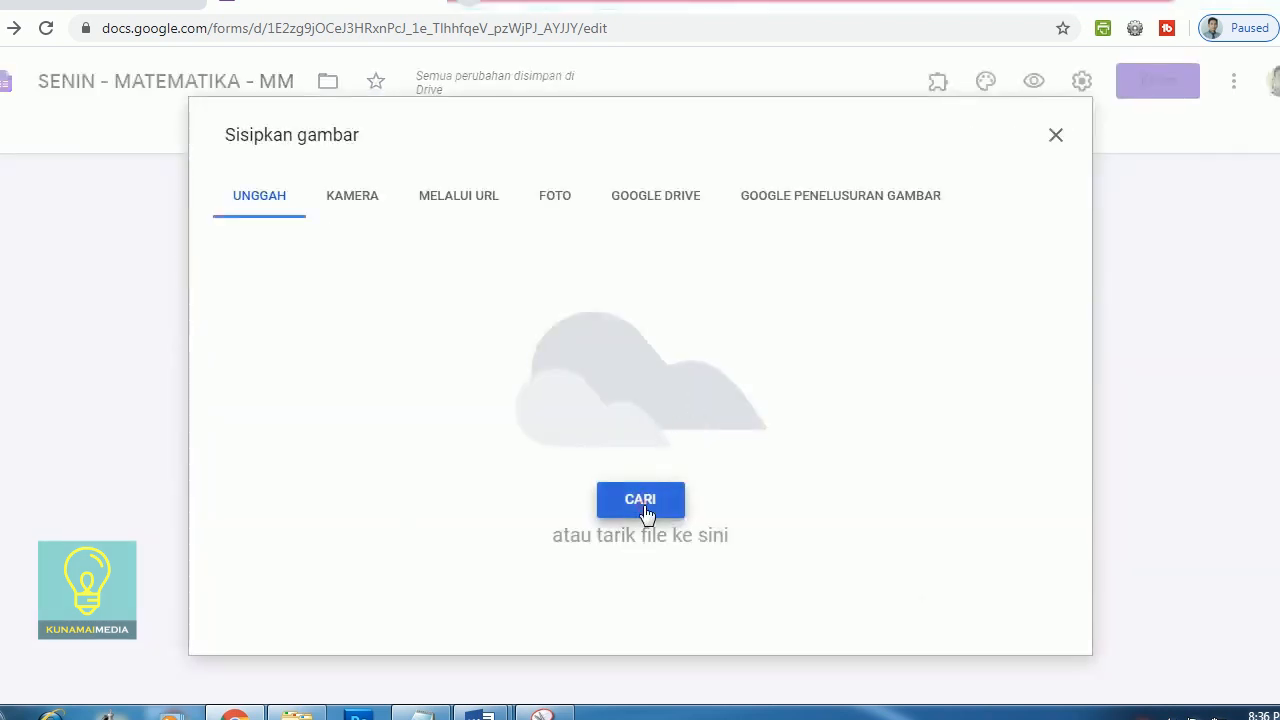
{"action": "left_click", "coordinate": [645, 506]}
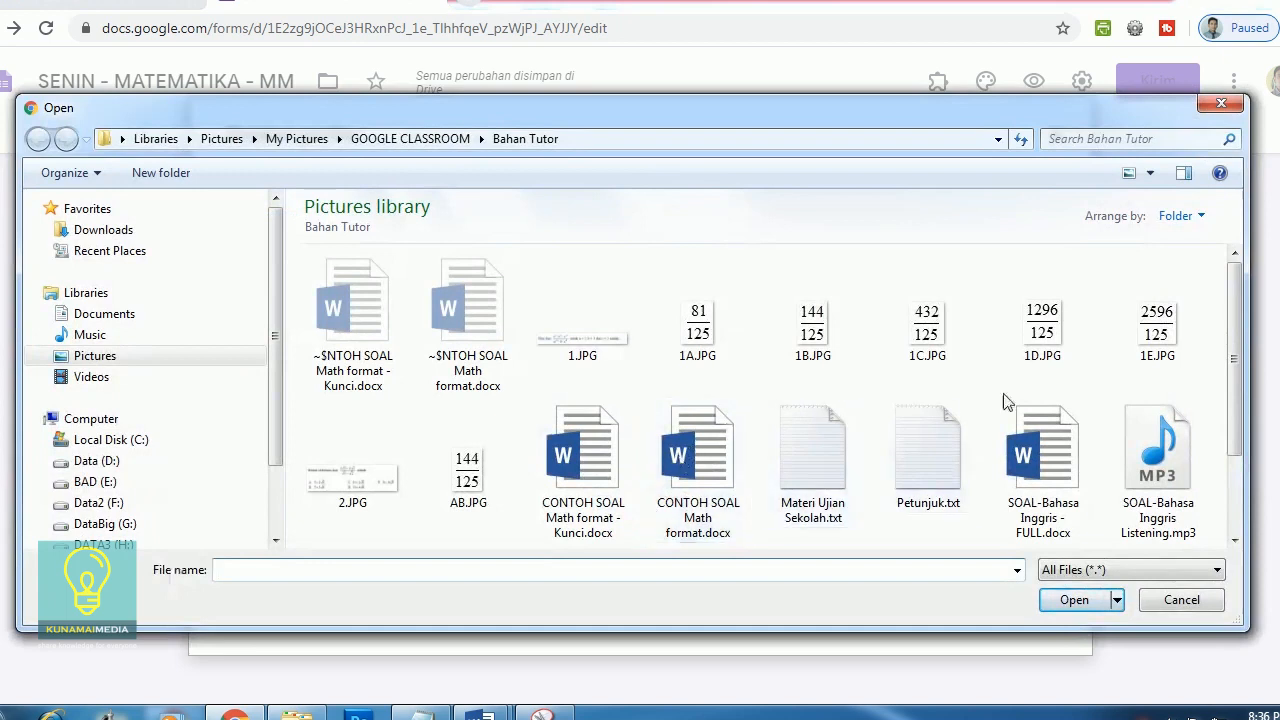
{"action": "left_click", "coordinate": [347, 485]}
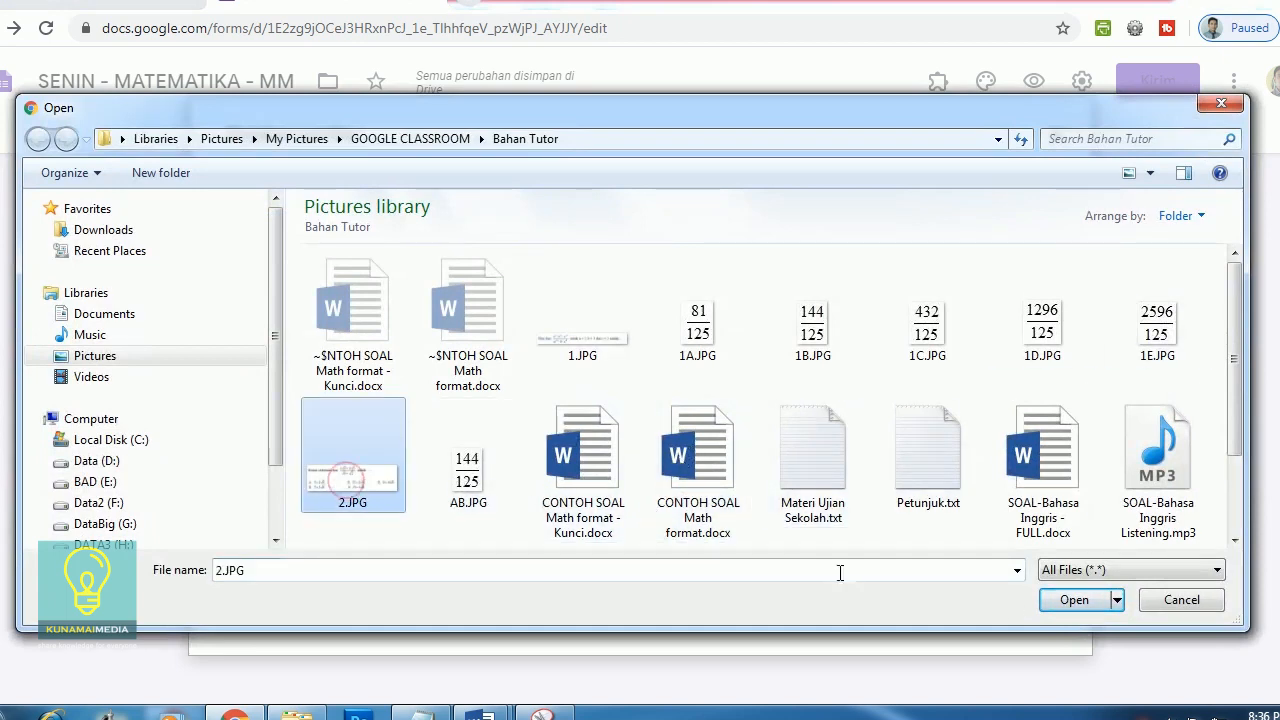
{"action": "left_click", "coordinate": [1070, 599]}
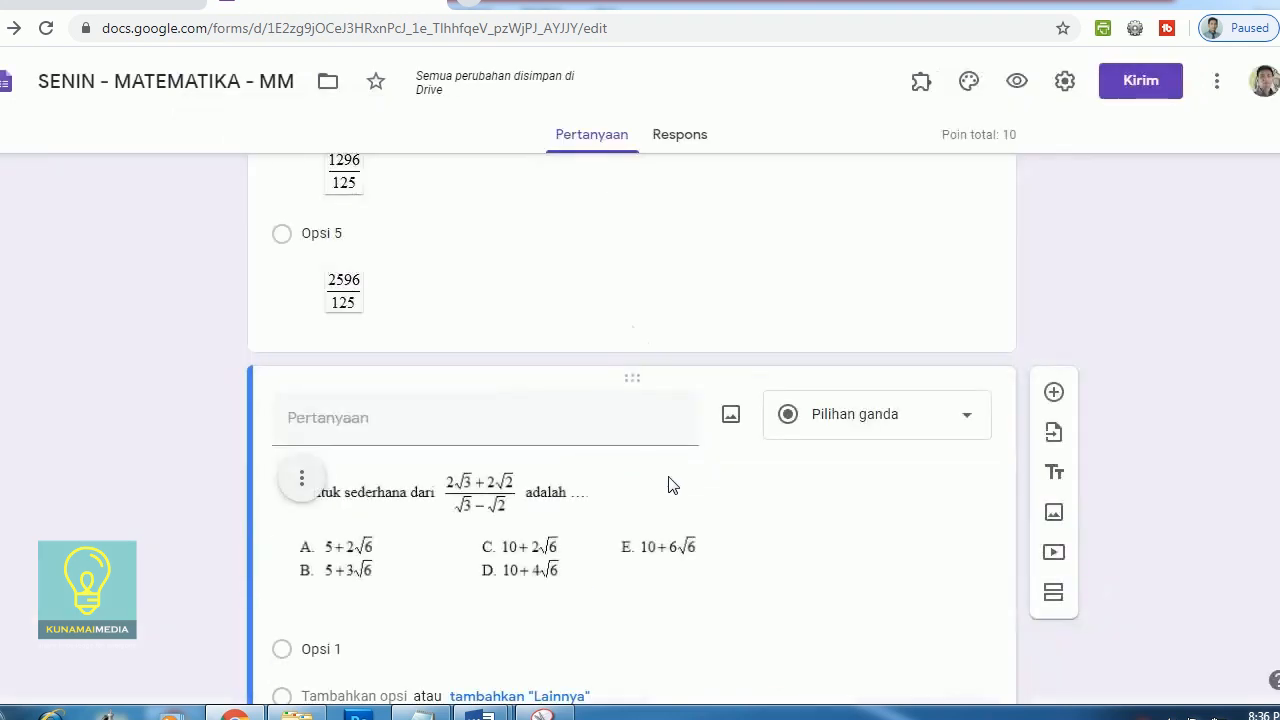
Fill in the new question's five answer options as A, B, C, D and E
{"action": "scroll", "coordinate": [812, 494], "scroll_direction": "down", "scroll_amount": 2}
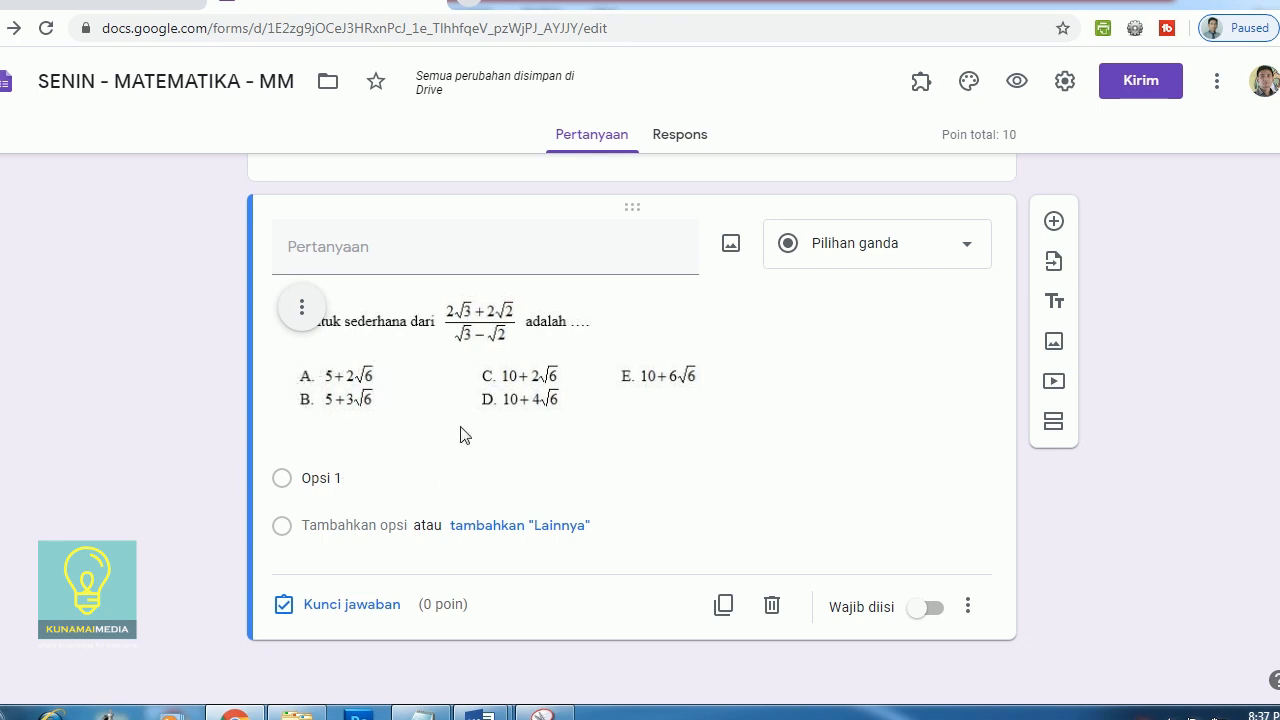
{"action": "left_click", "coordinate": [330, 478]}
{"action": "left_click", "coordinate": [352, 477]}
{"action": "left_click", "coordinate": [326, 476]}
{"action": "left_click_drag", "start_coordinate": [307, 477], "coordinate": [382, 487]}
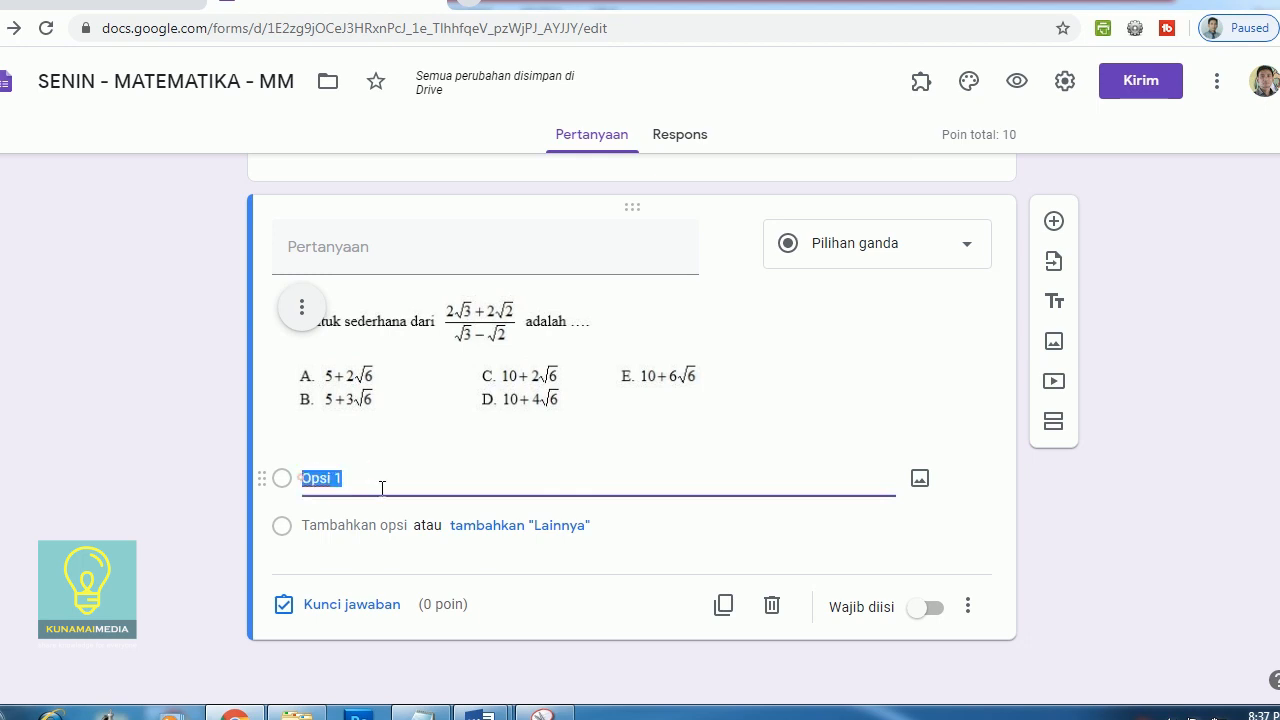
{"action": "type", "text": "A"}
{"action": "left_click", "coordinate": [324, 525]}
{"action": "type", "text": "B"}
{"action": "left_click", "coordinate": [330, 573]}
{"action": "type", "text": "C"}
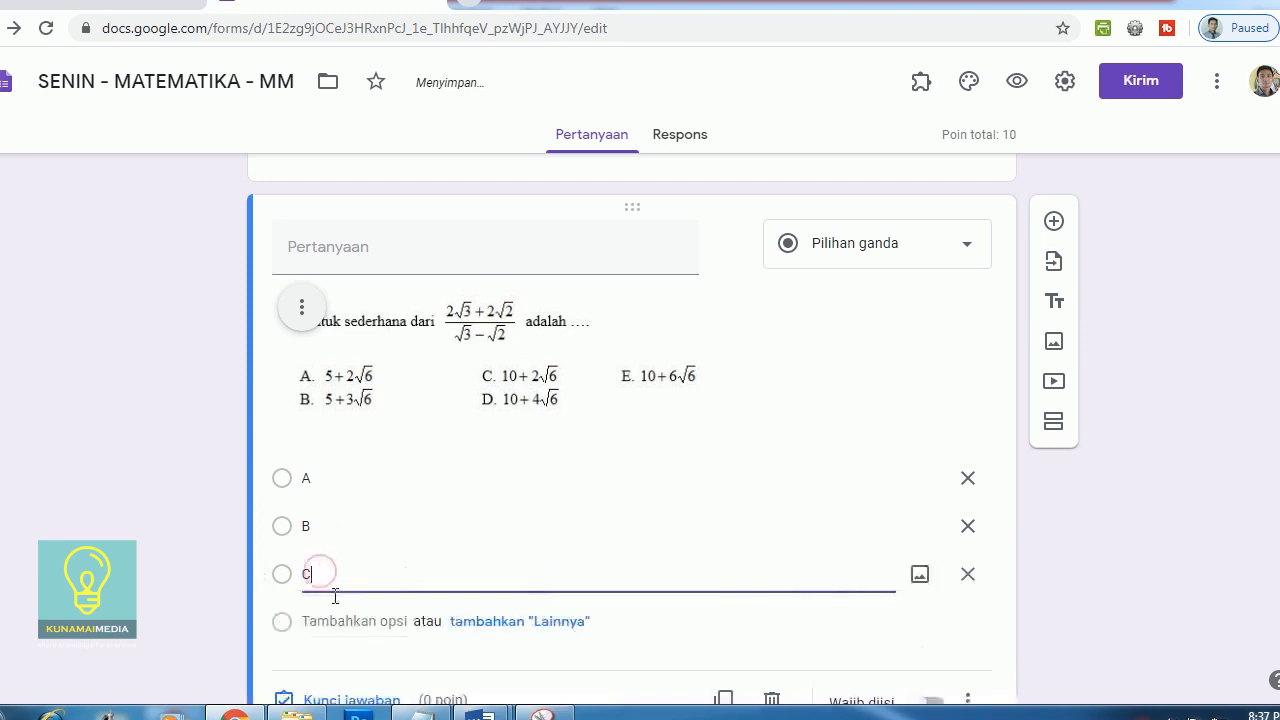
{"action": "left_click", "coordinate": [340, 620]}
{"action": "type", "text": "D"}
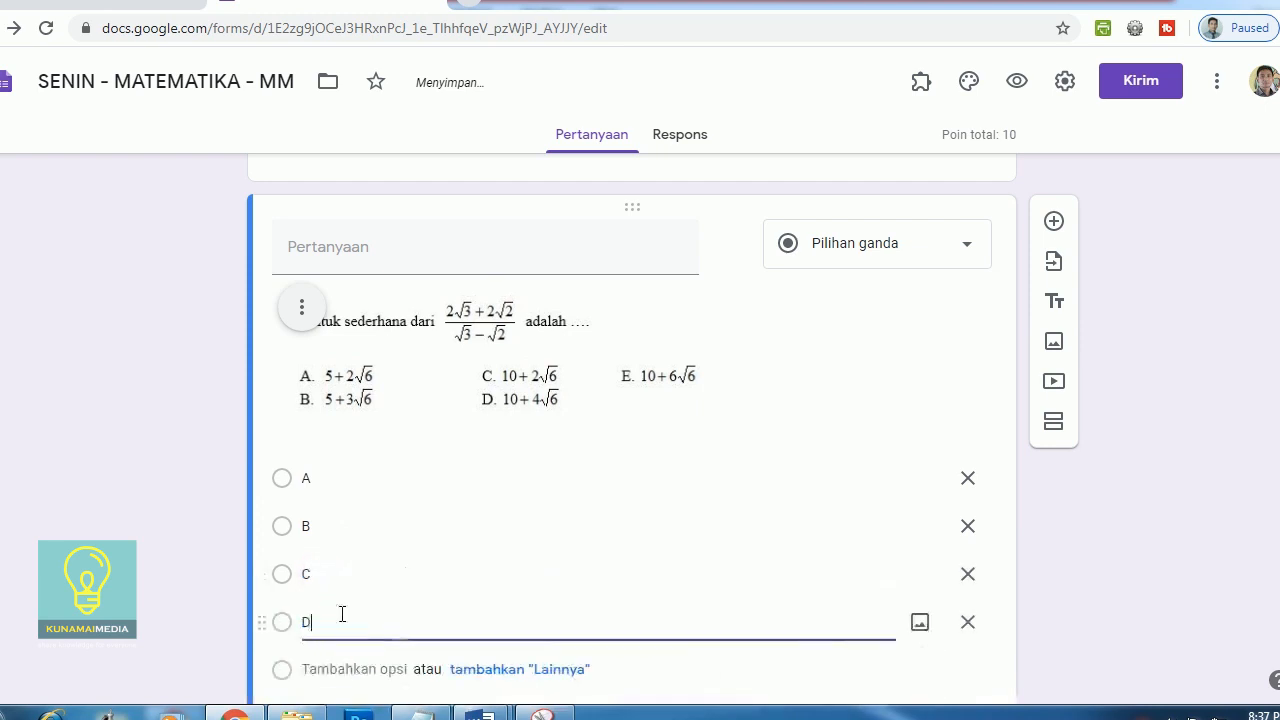
{"action": "left_click", "coordinate": [340, 672]}
{"action": "type", "text": "E"}
{"action": "left_click", "coordinate": [1165, 513]}
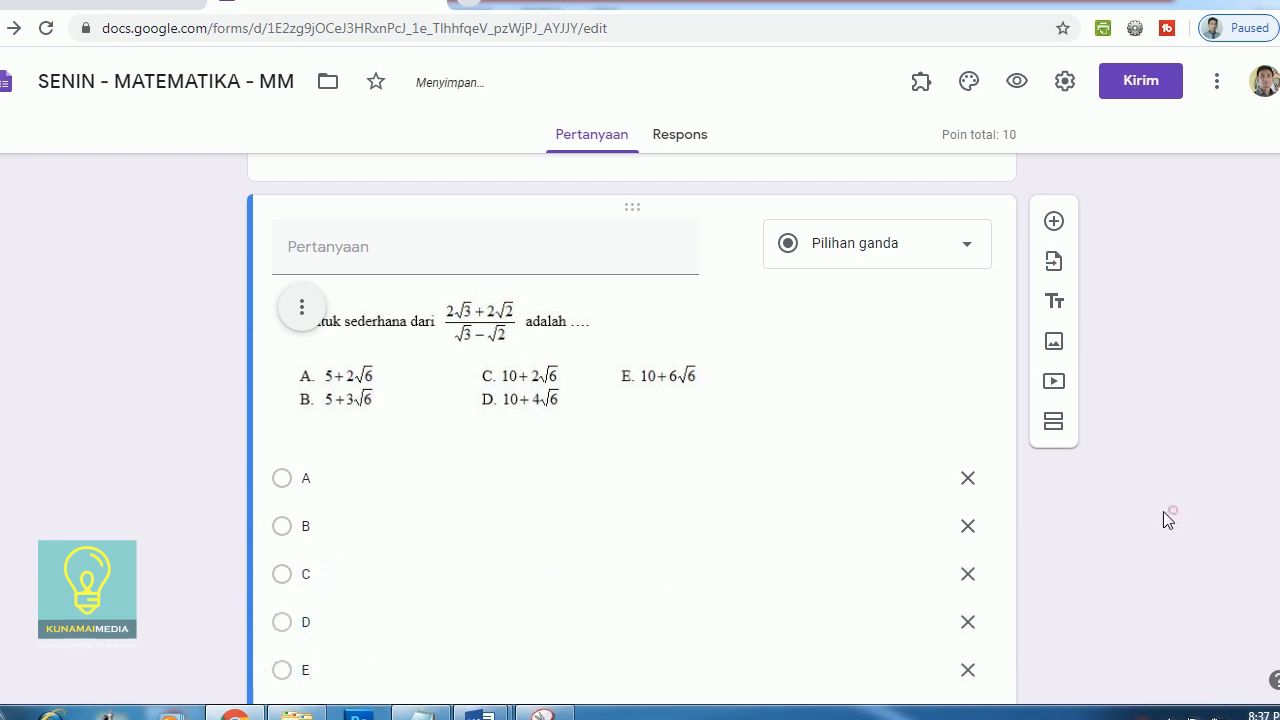
Consult the Kunci document in Word for the second question and mark option D as its correct answer in Google Forms
{"action": "mouse_move", "coordinate": [480, 714]}
{"action": "left_click", "coordinate": [600, 662]}
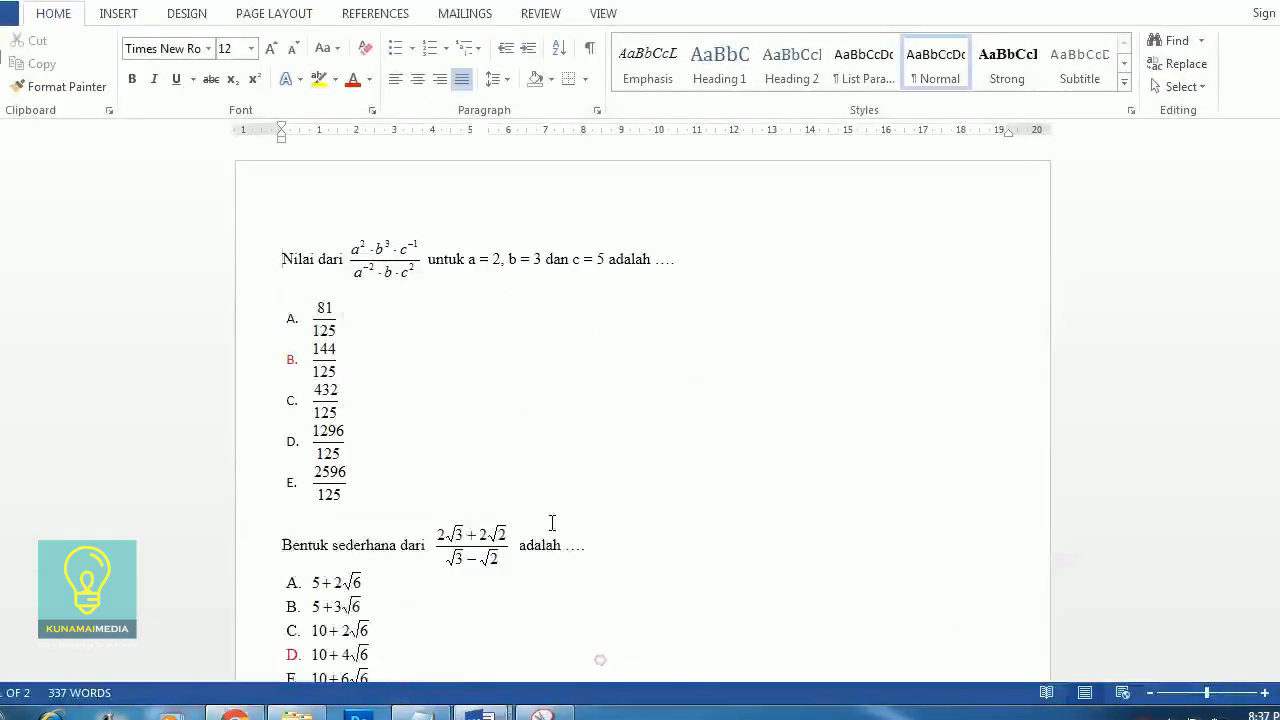
{"action": "scroll", "coordinate": [389, 457], "scroll_direction": "down", "scroll_amount": 6}
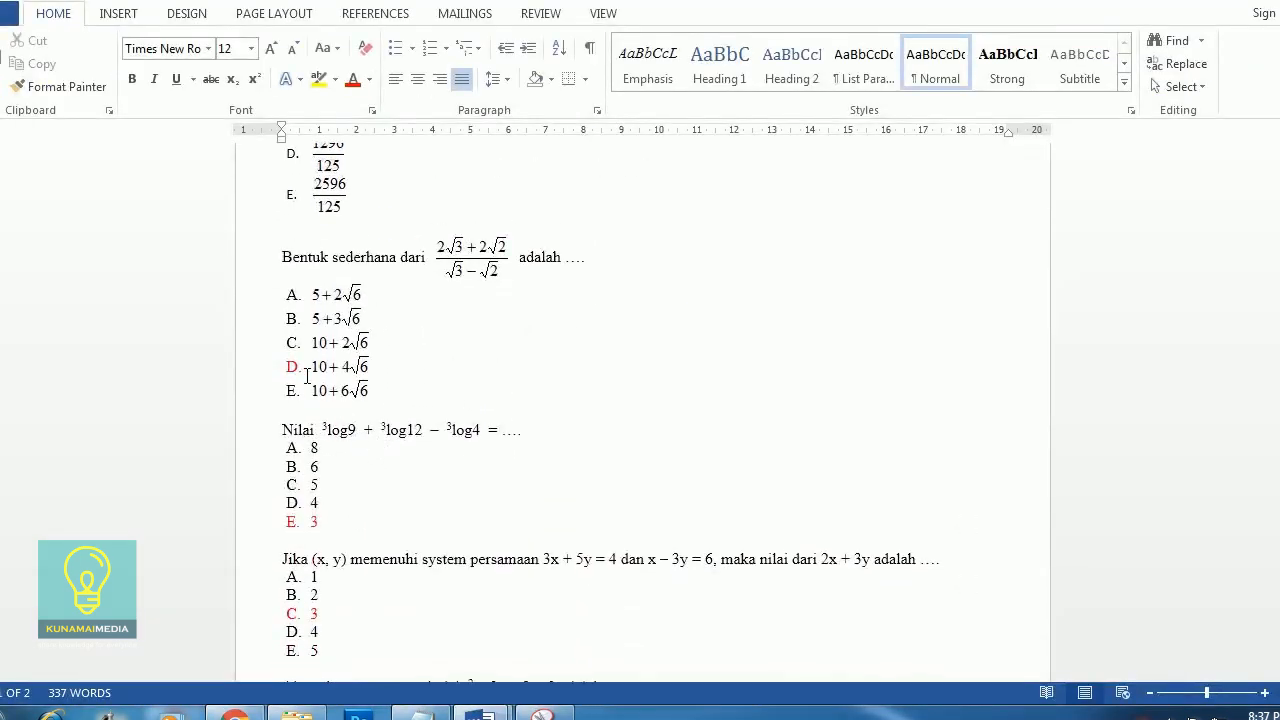
{"action": "left_click", "coordinate": [235, 714]}
{"action": "scroll", "coordinate": [377, 540], "scroll_direction": "down", "scroll_amount": 2}
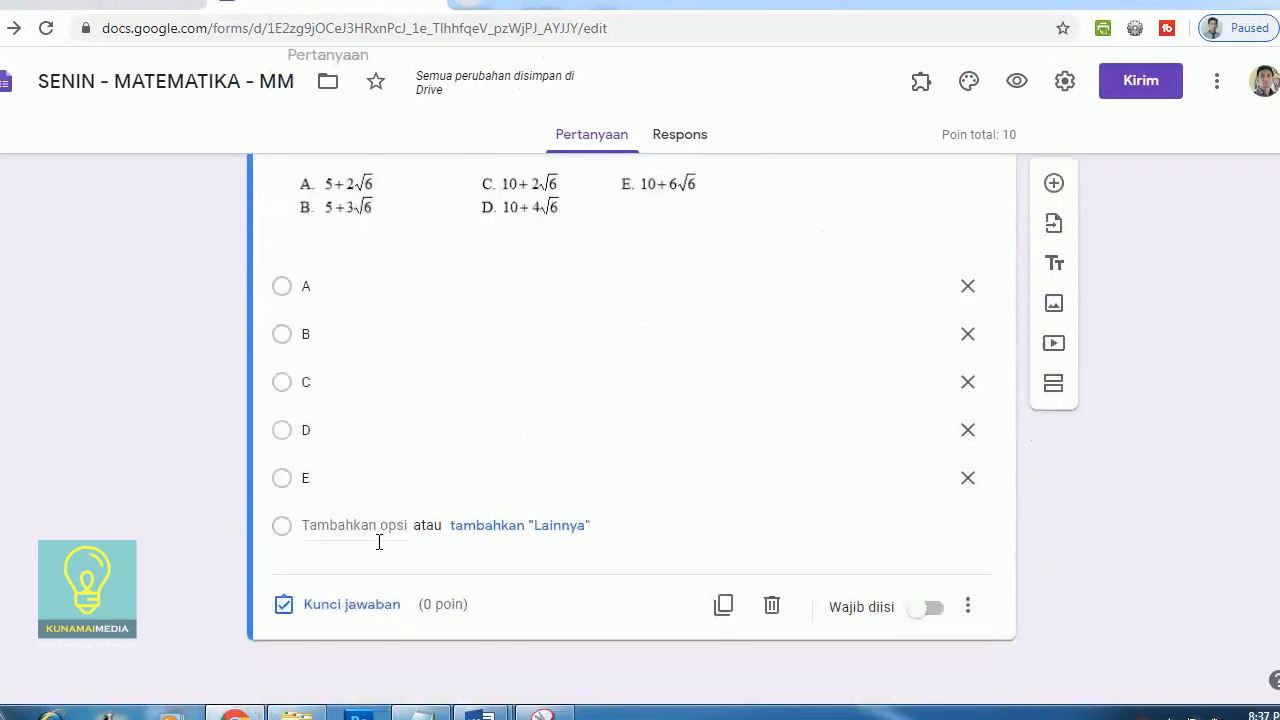
{"action": "left_click", "coordinate": [345, 604]}
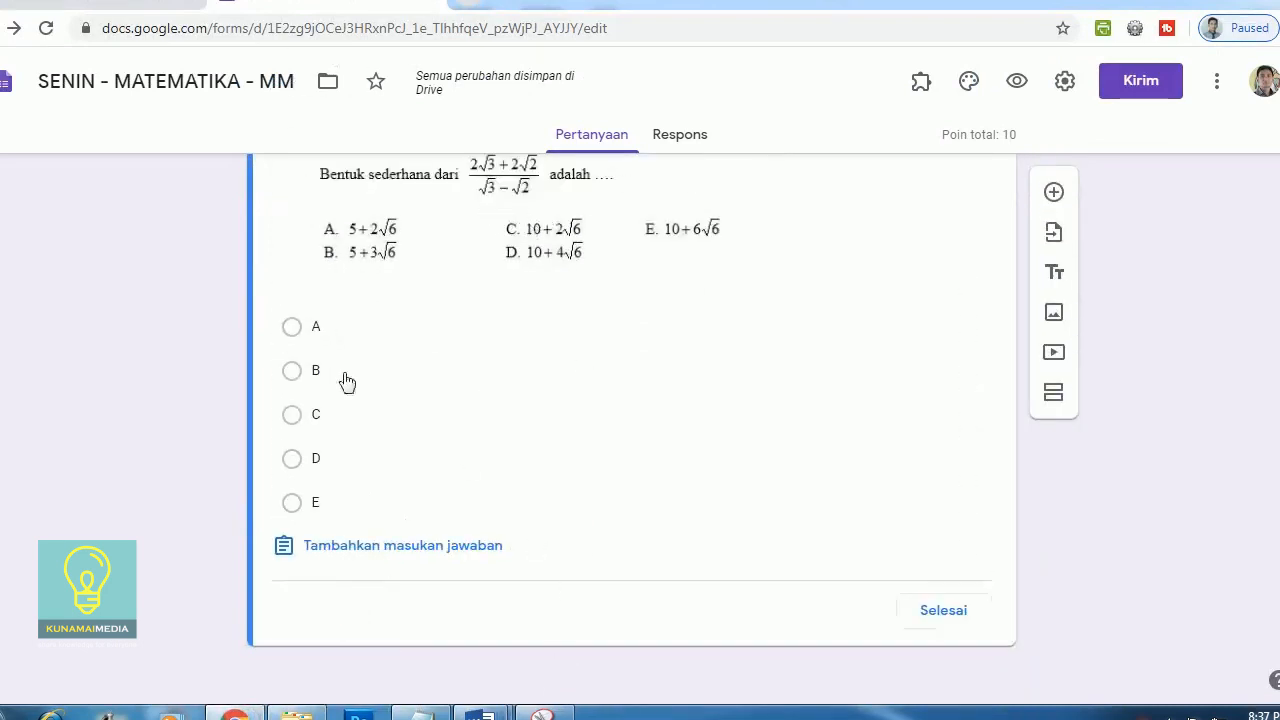
{"action": "left_click", "coordinate": [293, 460]}
Recheck the second question's answer in the Kunci document in Word and return to Google Forms
{"action": "mouse_move", "coordinate": [480, 712]}
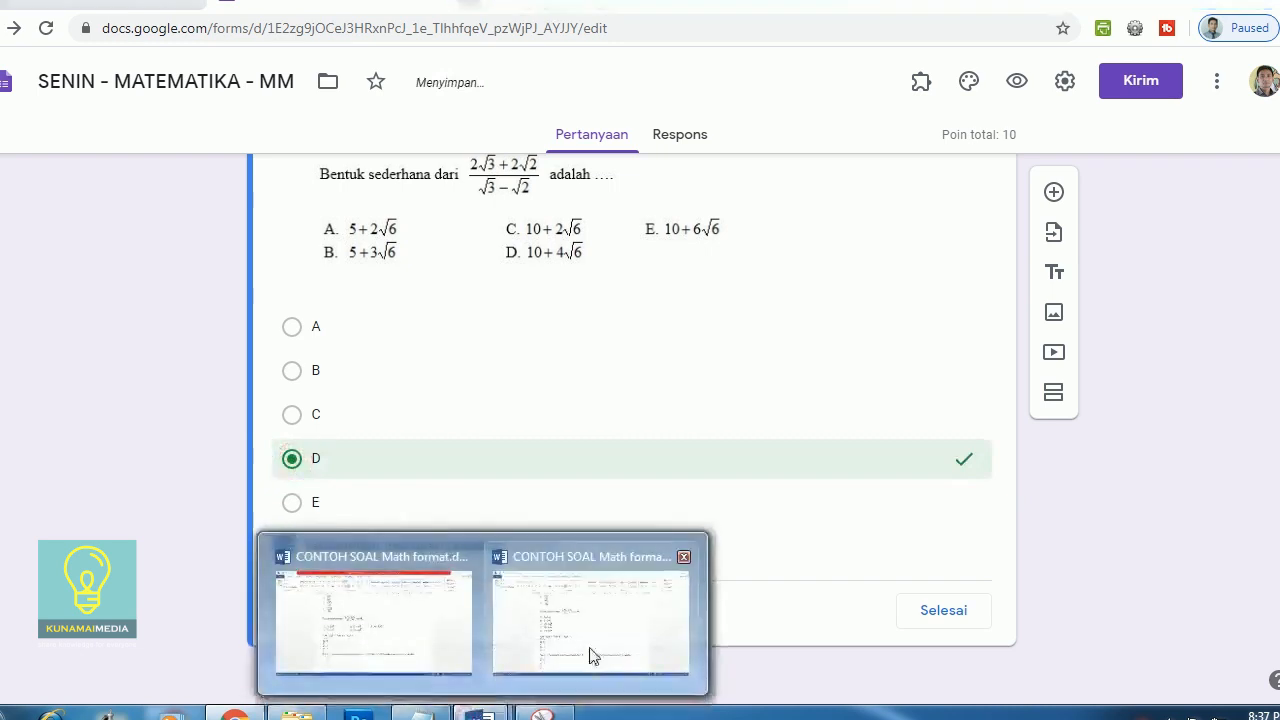
{"action": "left_click", "coordinate": [592, 655]}
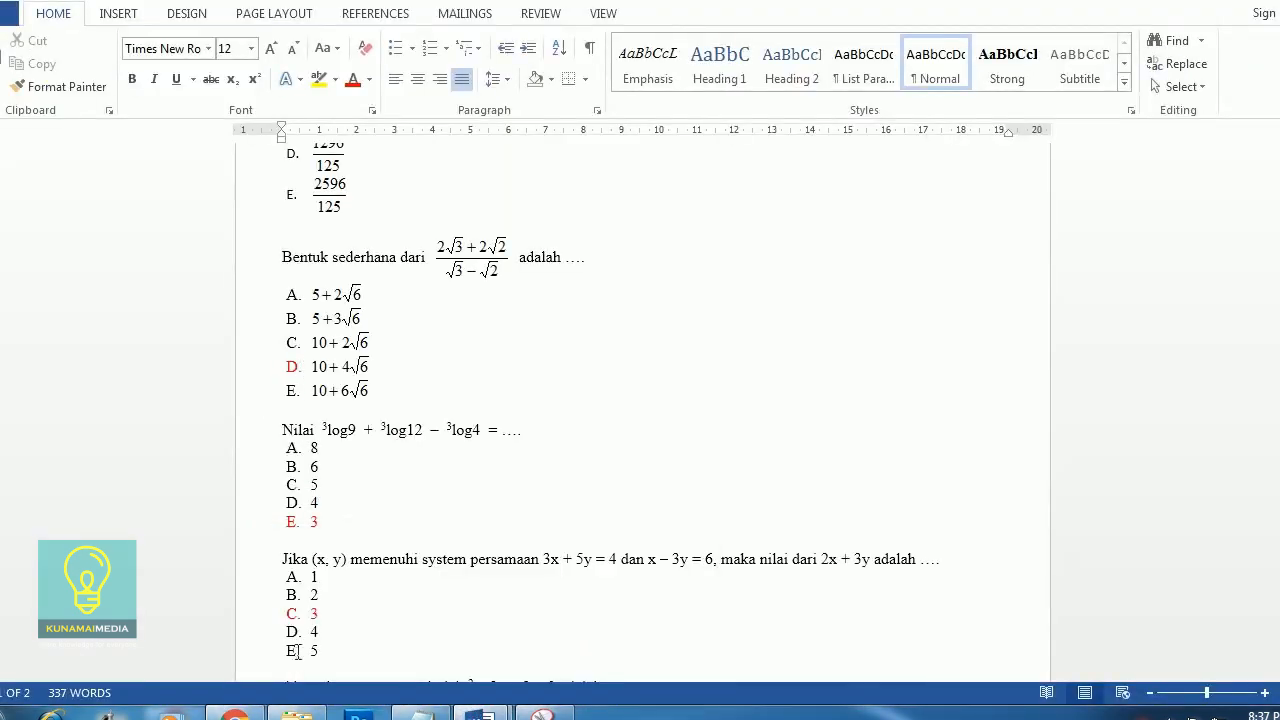
{"action": "left_click", "coordinate": [235, 712]}
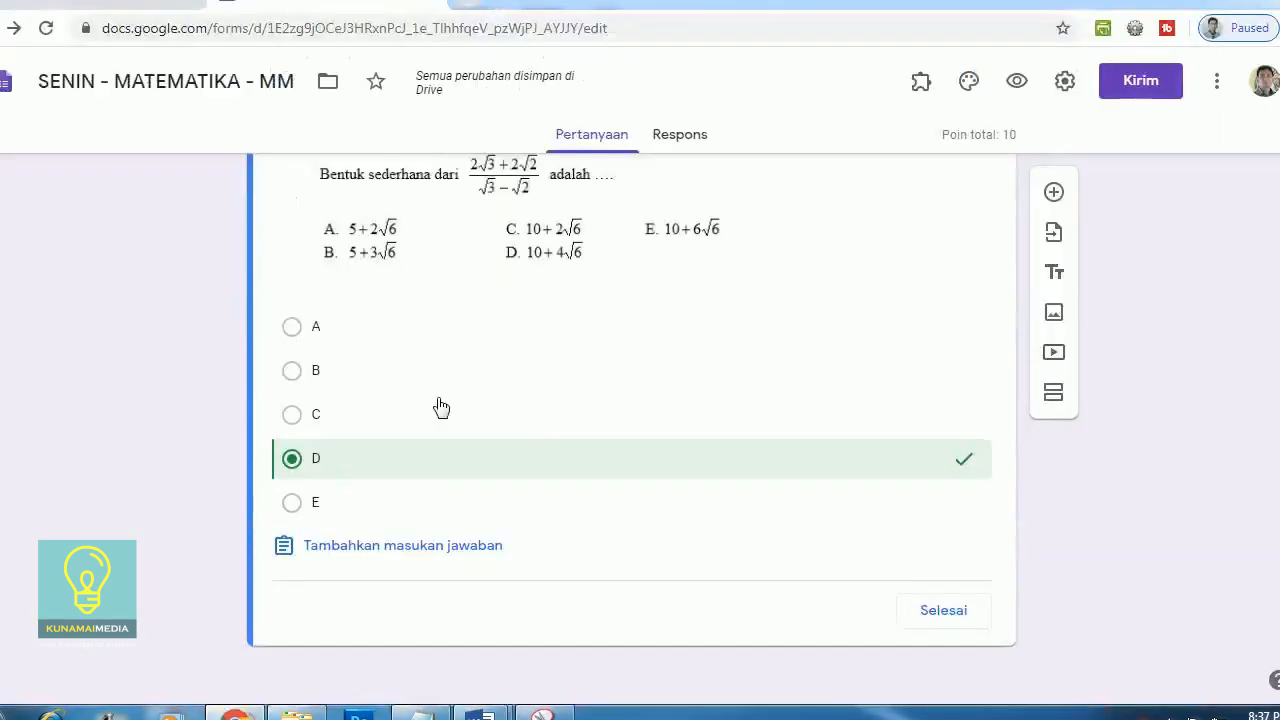
Set the second question's value to 10 points, finish its answer key, and make the question required
{"action": "left_click", "coordinate": [943, 611]}
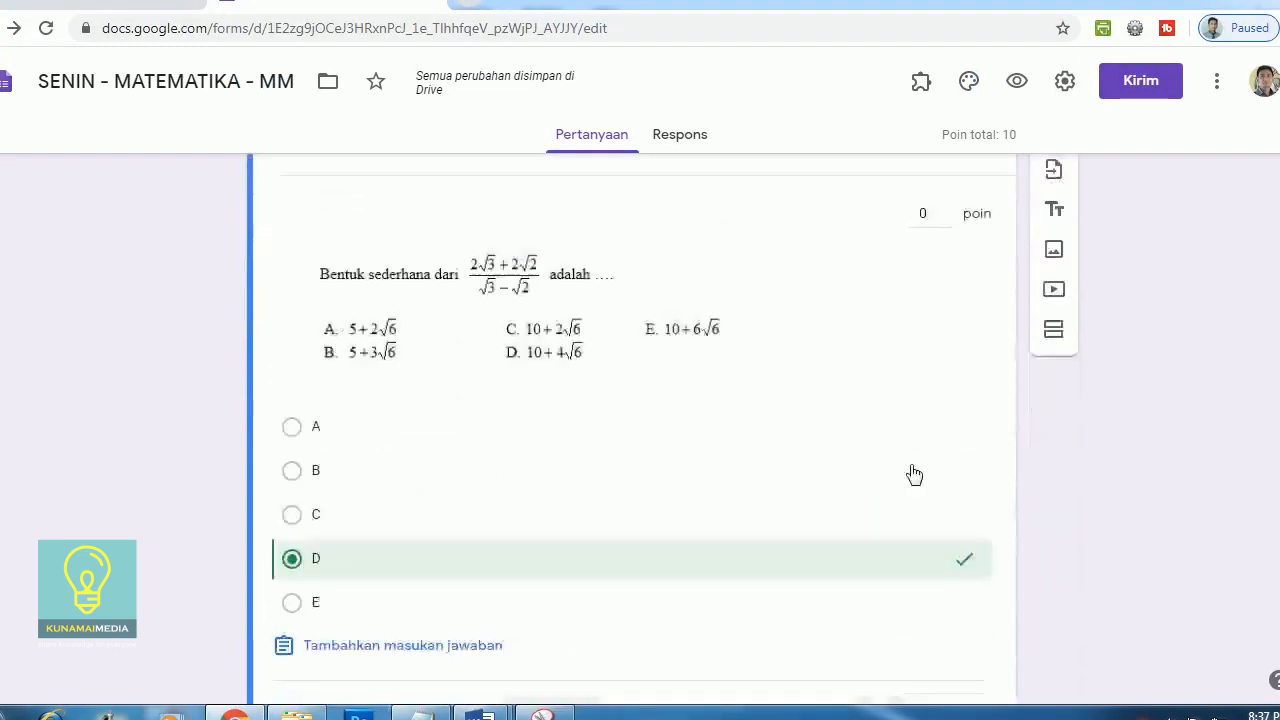
{"action": "left_click", "coordinate": [924, 214]}
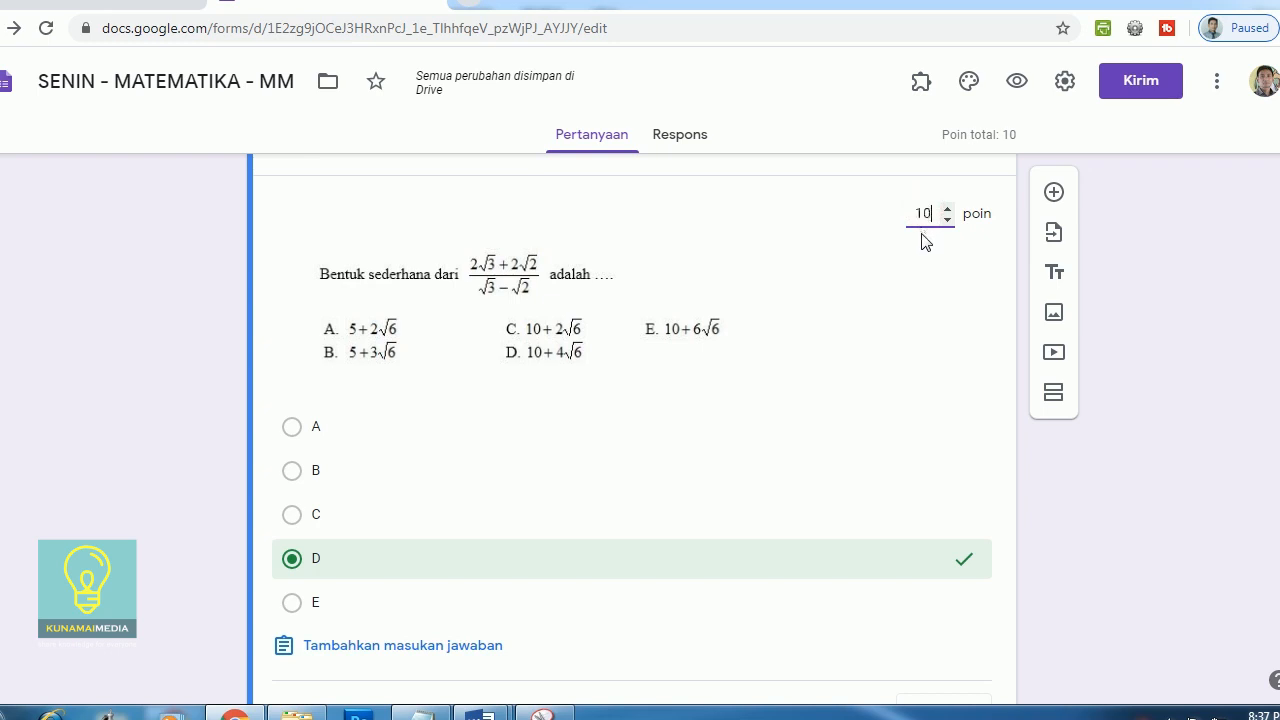
{"action": "type", "text": "10"}
{"action": "scroll", "coordinate": [963, 449], "scroll_direction": "down", "scroll_amount": 3}
{"action": "left_click", "coordinate": [941, 606]}
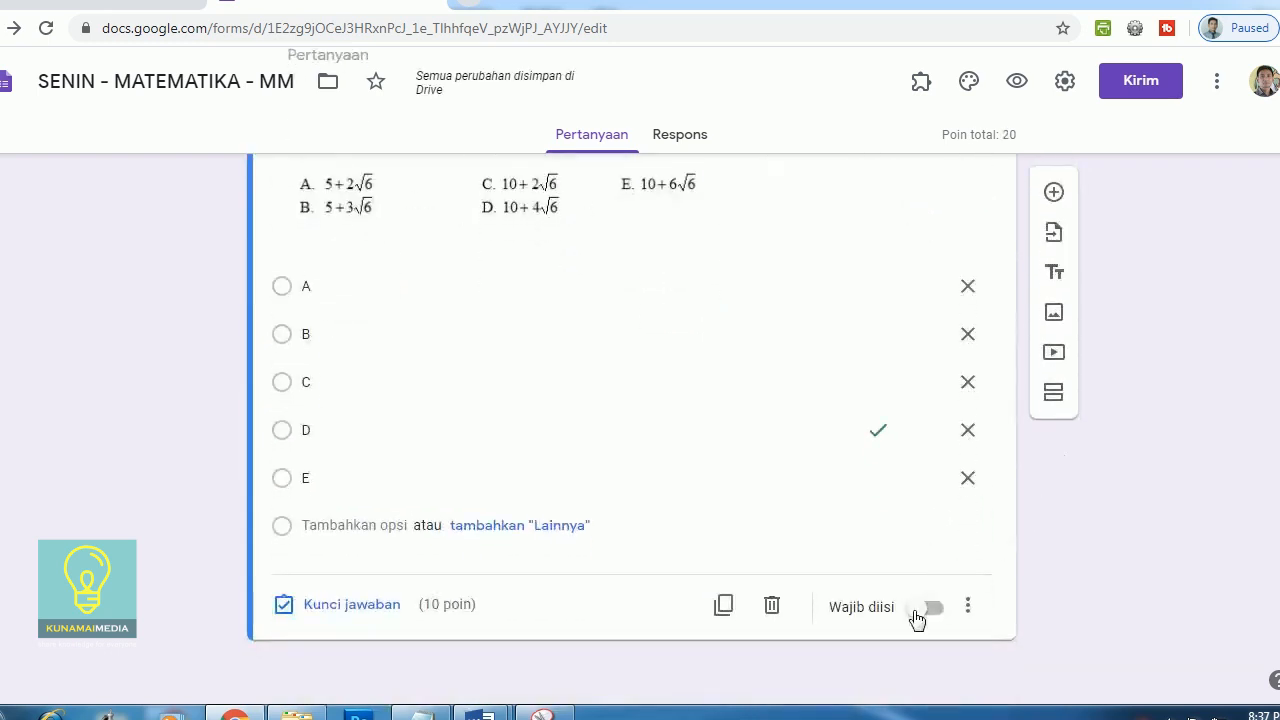
{"action": "left_click", "coordinate": [937, 610]}
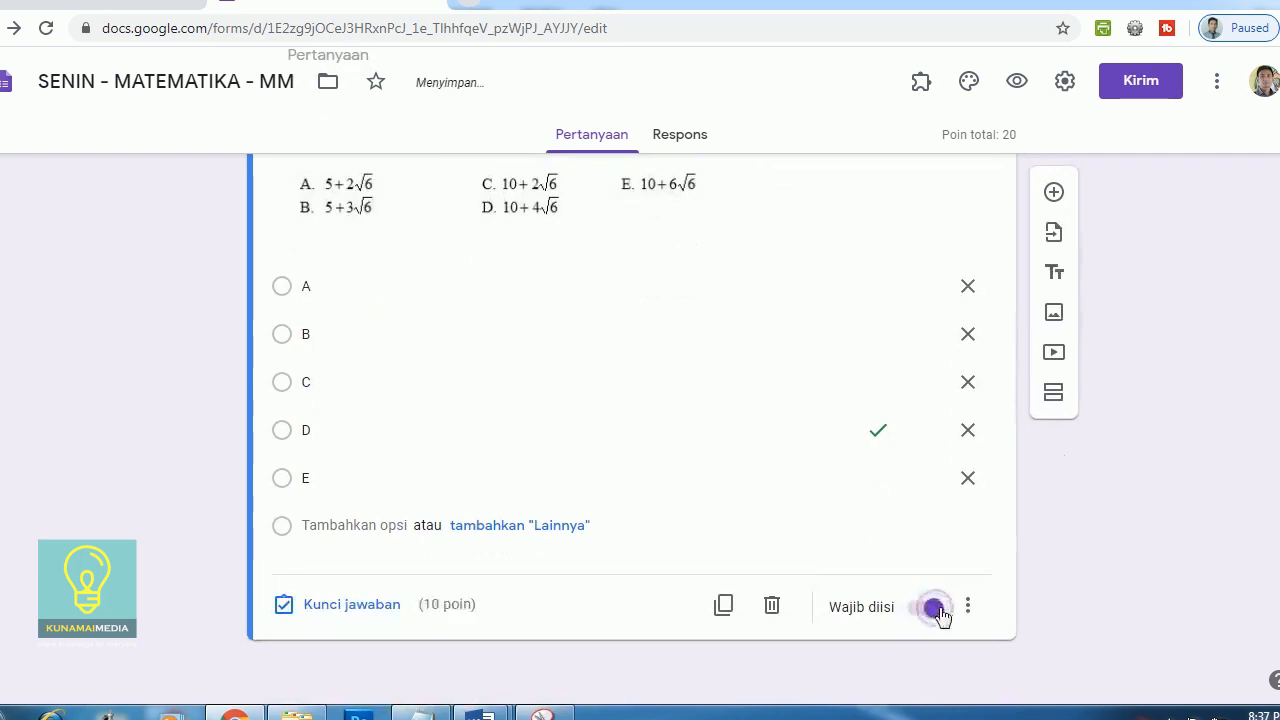
{"action": "left_click", "coordinate": [968, 609]}
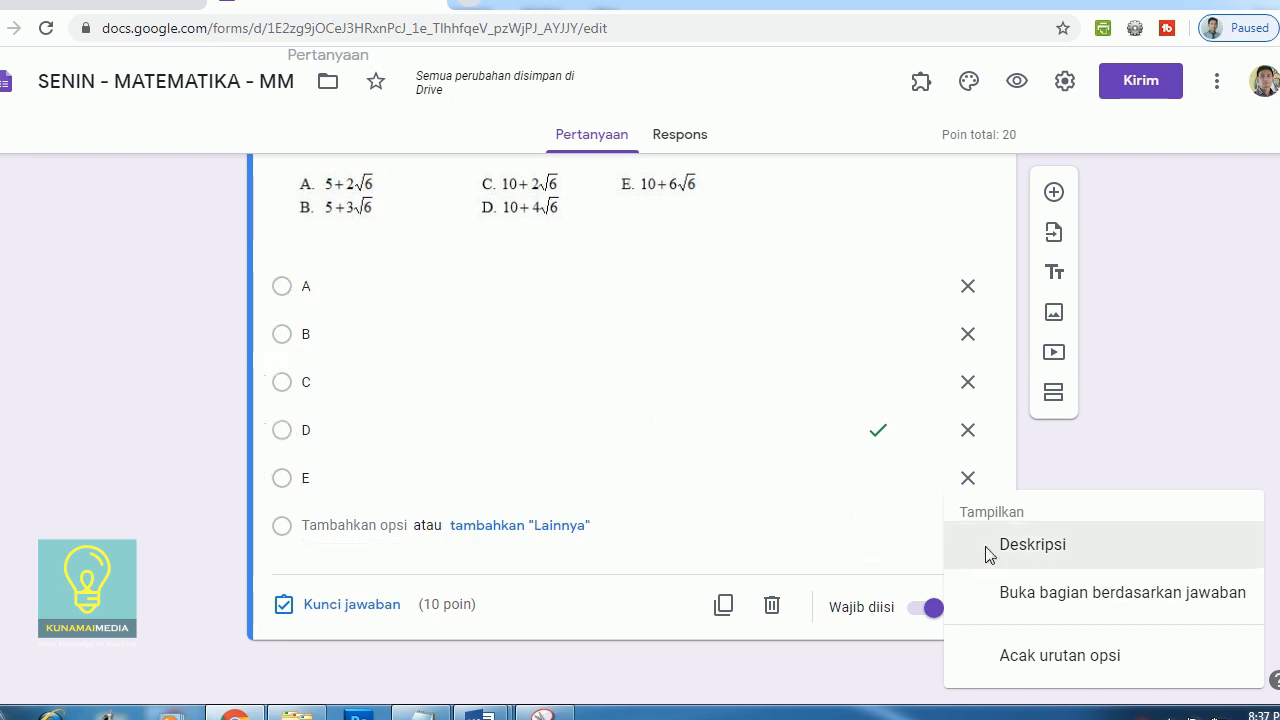
{"action": "left_click", "coordinate": [1218, 420]}
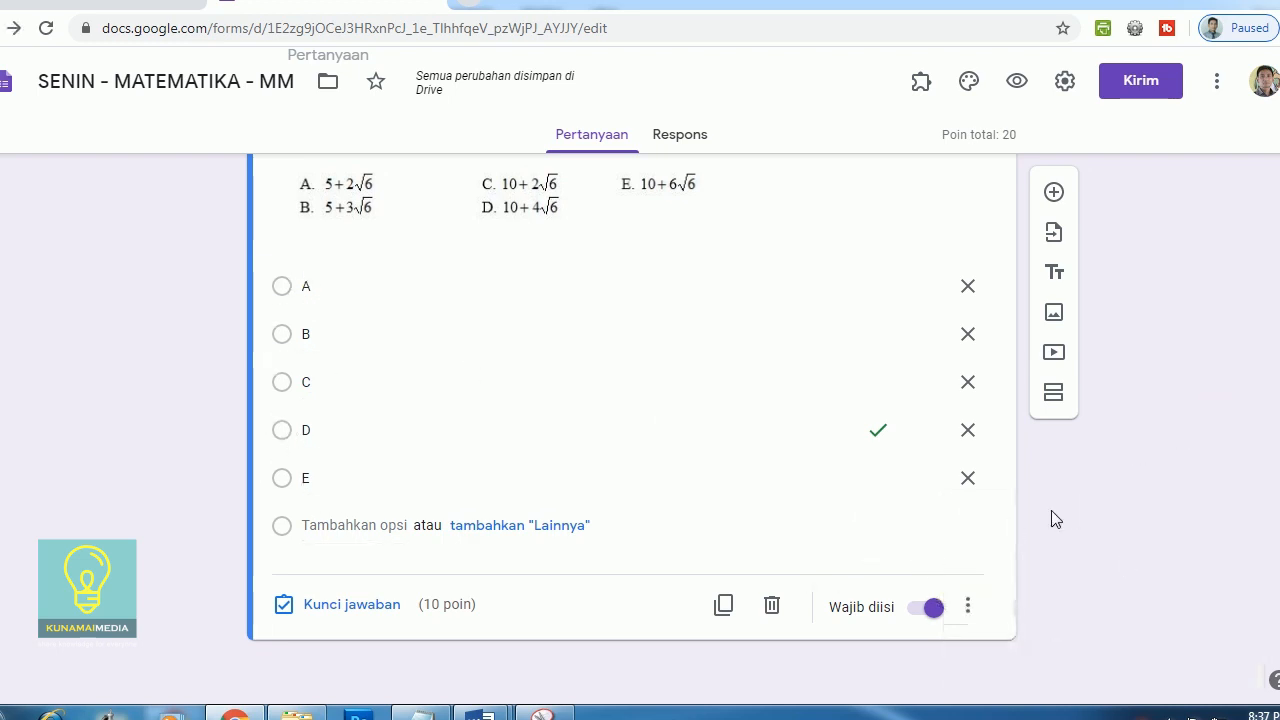
Add a new multiple-choice question and capture the "Nilai ³log9 + ³log12 − ³log4" line from the Word question document with Snipping Tool
{"action": "left_click", "coordinate": [1054, 194]}
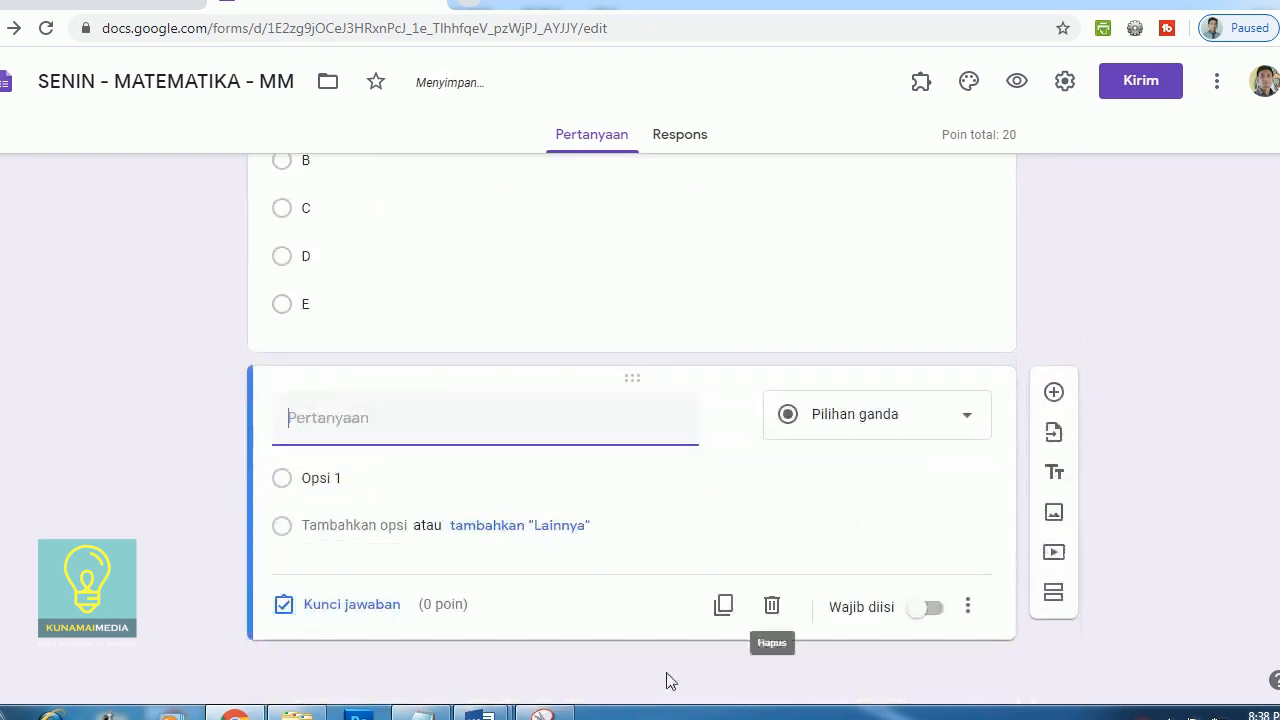
{"action": "mouse_move", "coordinate": [478, 712]}
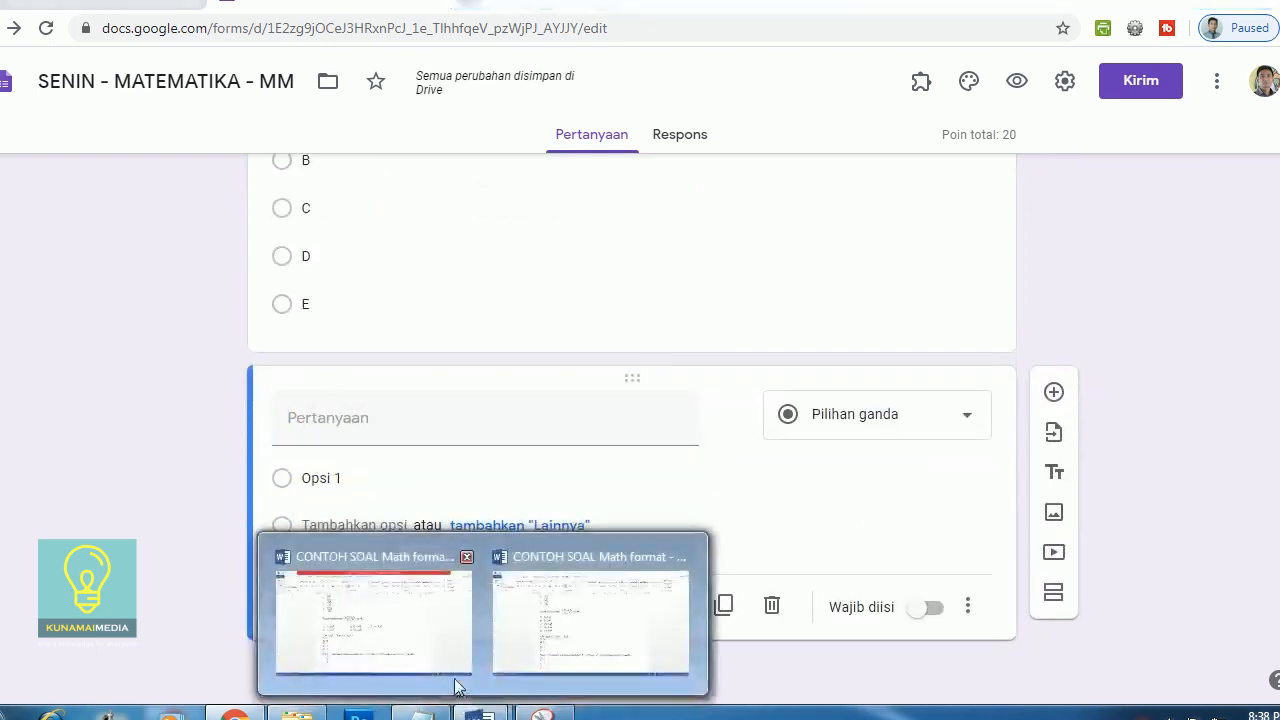
{"action": "left_click", "coordinate": [445, 650]}
{"action": "scroll", "coordinate": [444, 413], "scroll_direction": "down", "scroll_amount": 1}
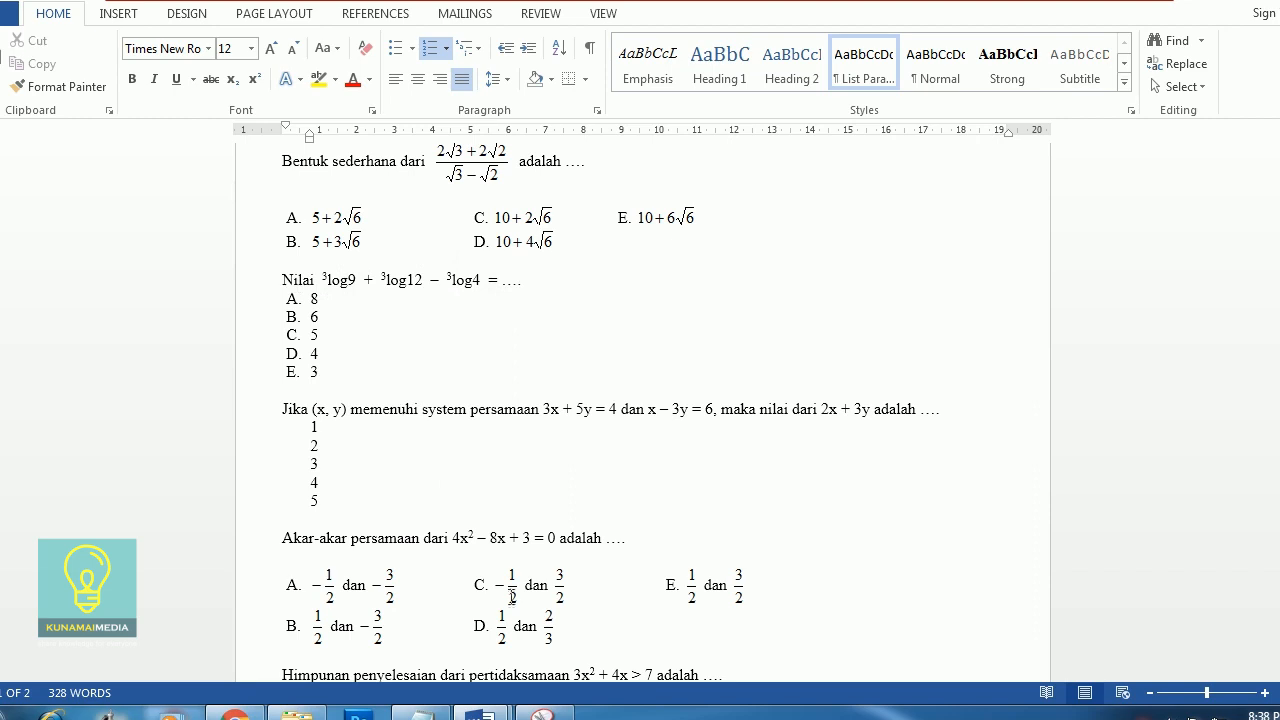
{"action": "left_click", "coordinate": [545, 714]}
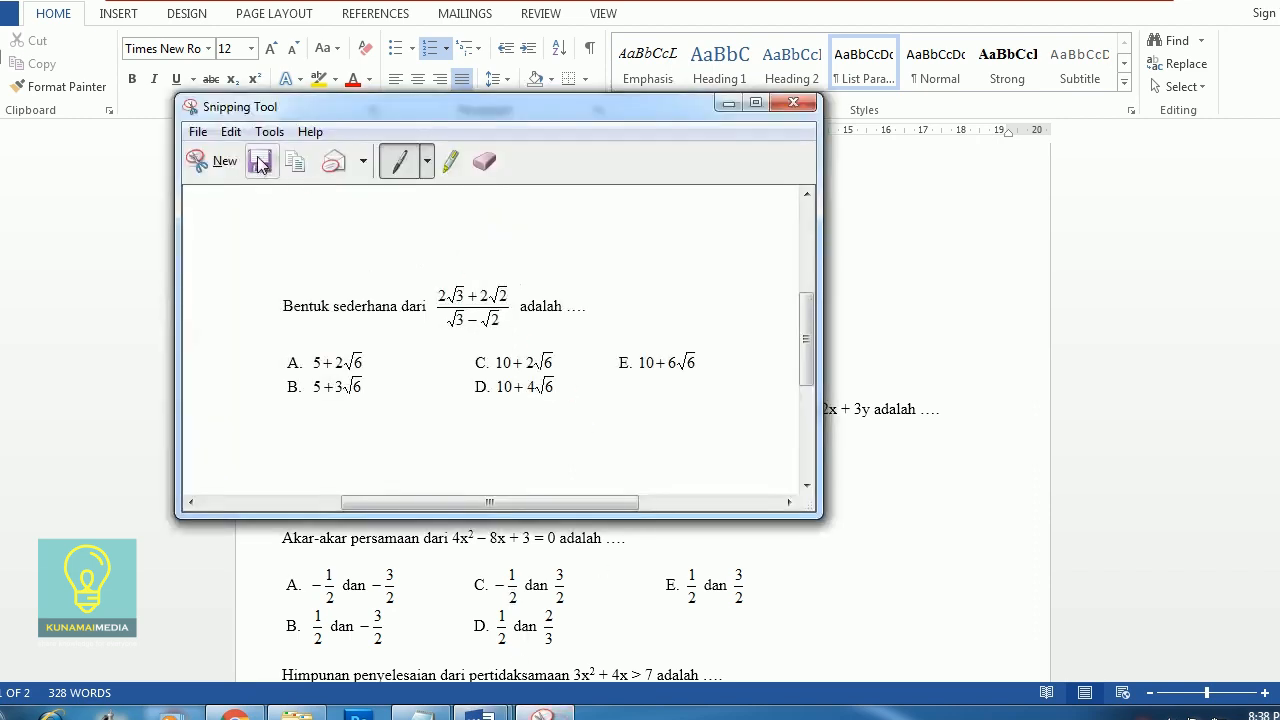
{"action": "left_click", "coordinate": [226, 162]}
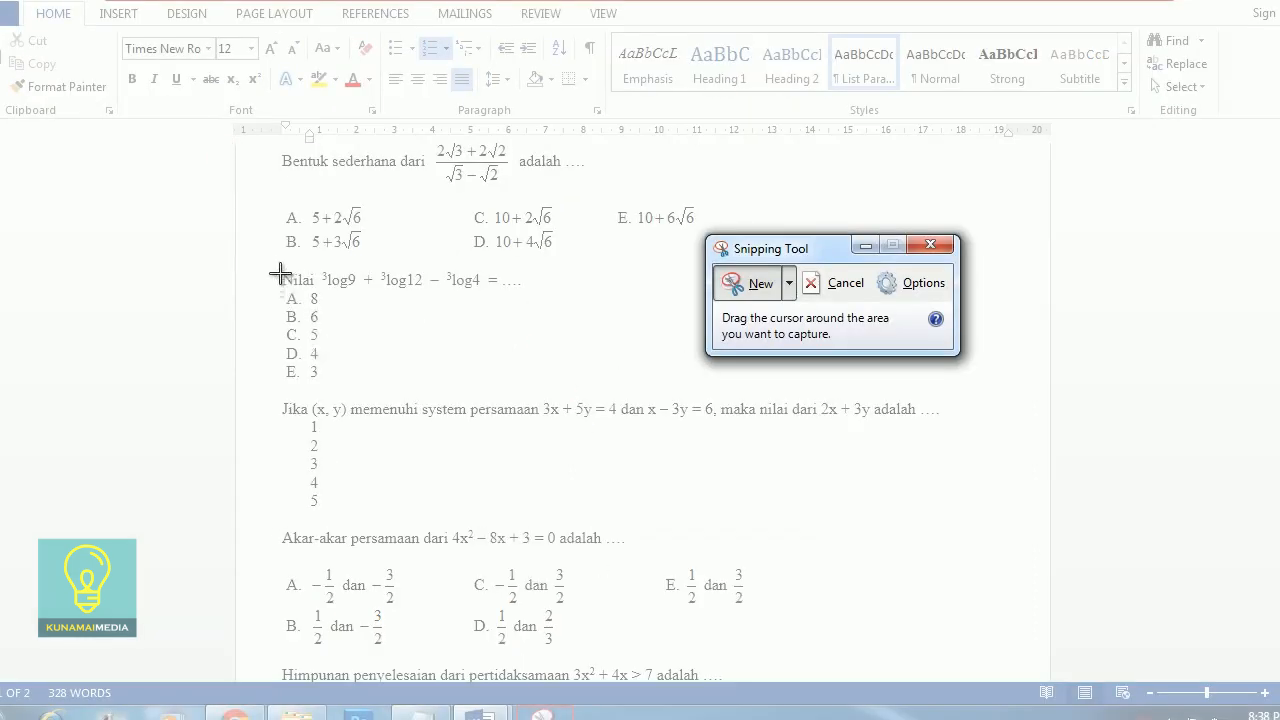
{"action": "left_click_drag", "start_coordinate": [278, 268], "coordinate": [526, 288]}
Save the captured question line as a JPEG named 3 in the Bahan Tutor folder
{"action": "left_click", "coordinate": [257, 150]}
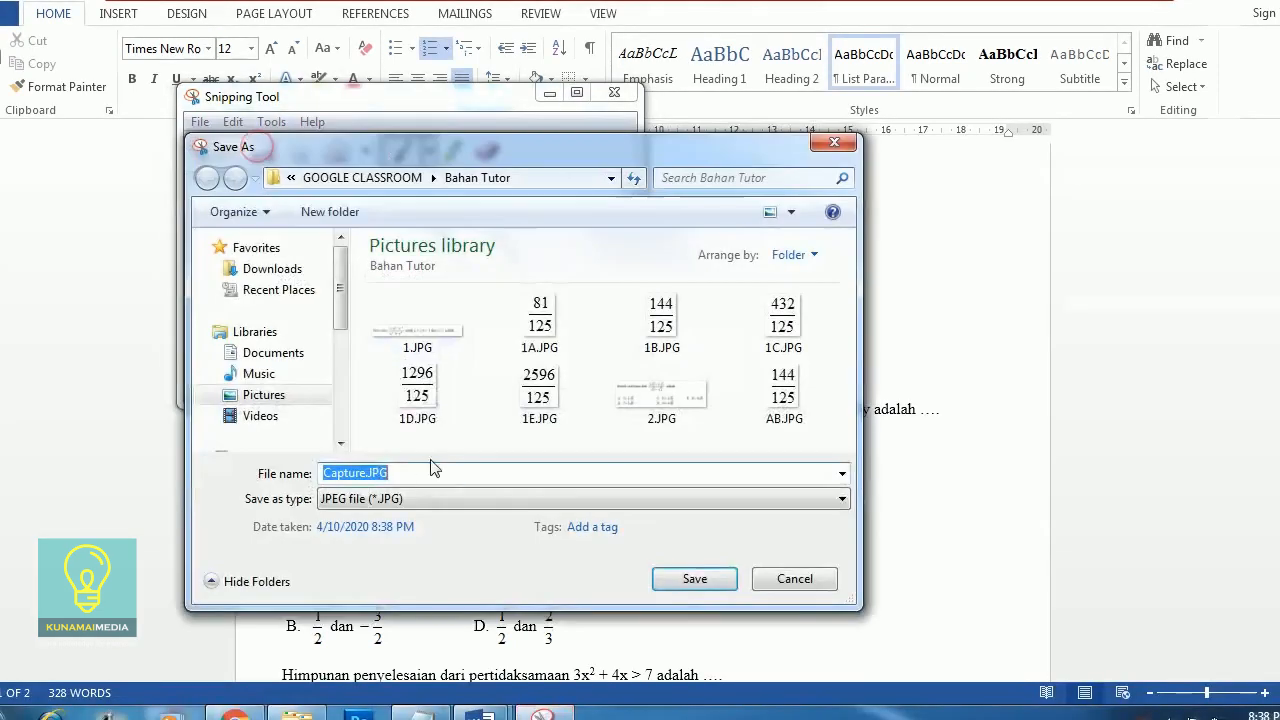
{"action": "type", "text": "3"}
{"action": "left_click", "coordinate": [676, 584]}
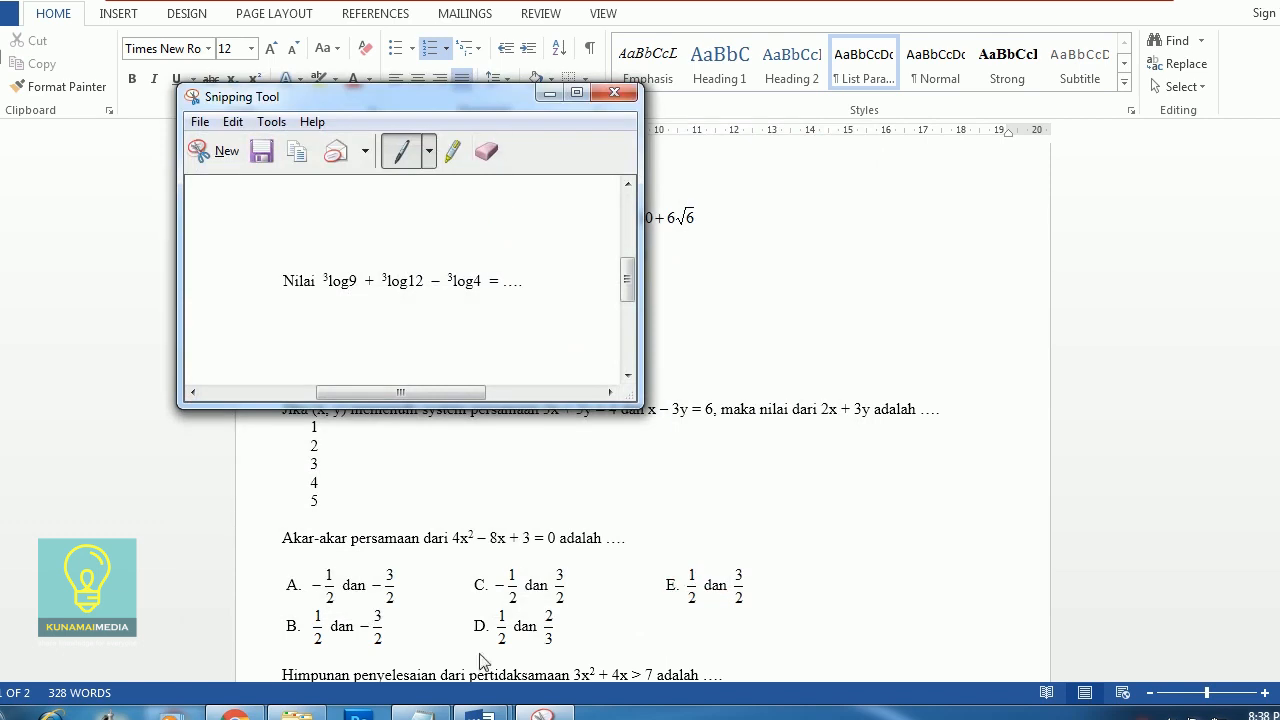
Return to Google Forms and upload 3.JPG from the Bahan Tutor folder as the new question's image
{"action": "left_click", "coordinate": [250, 714]}
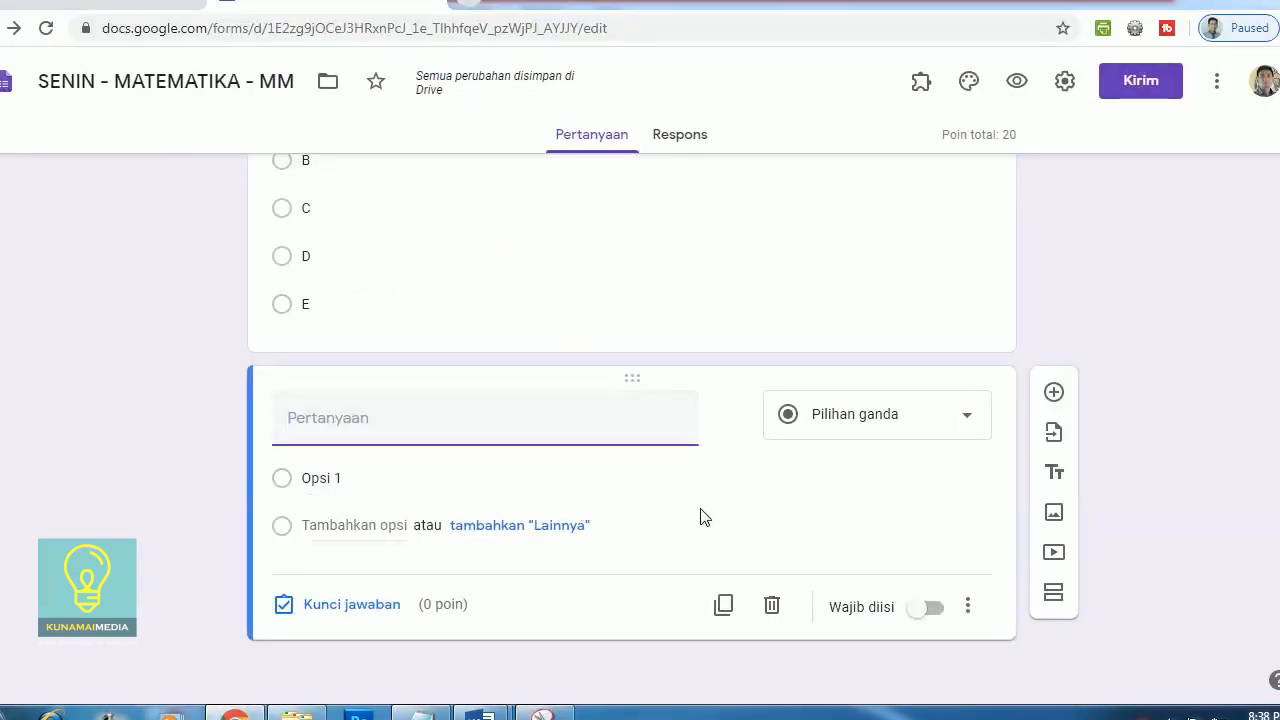
{"action": "left_click", "coordinate": [731, 415]}
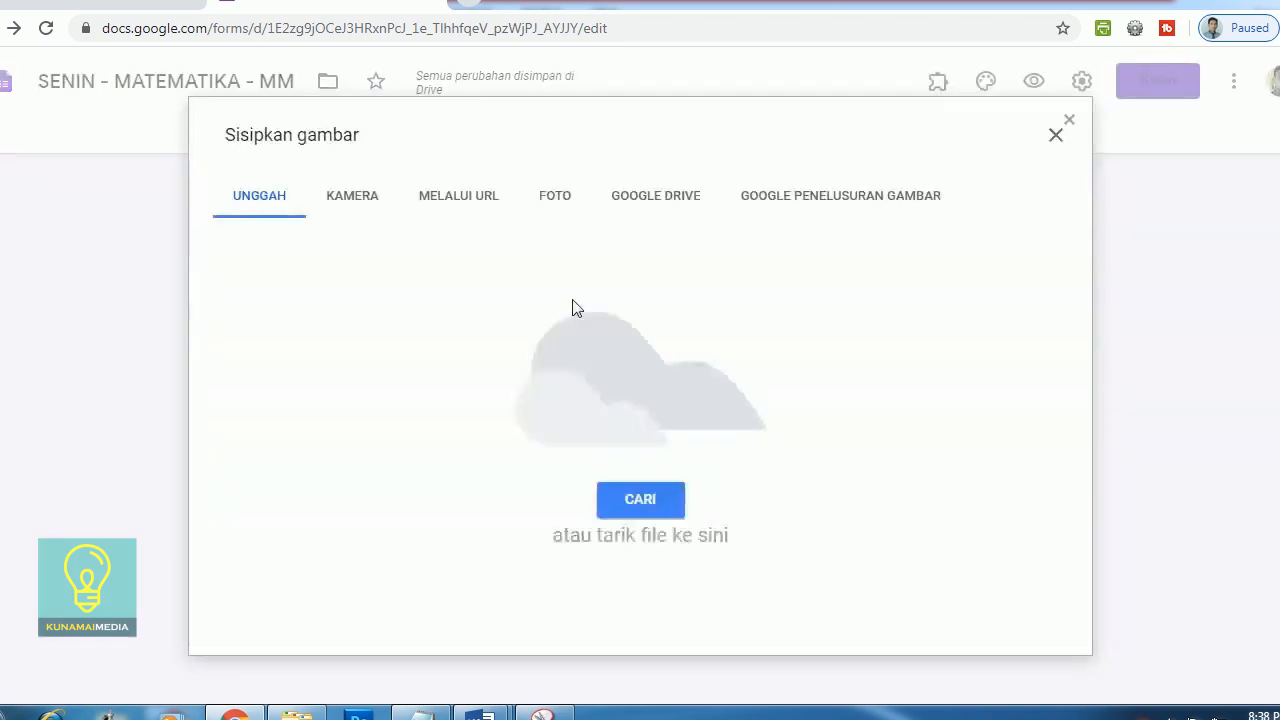
{"action": "left_click", "coordinate": [633, 505]}
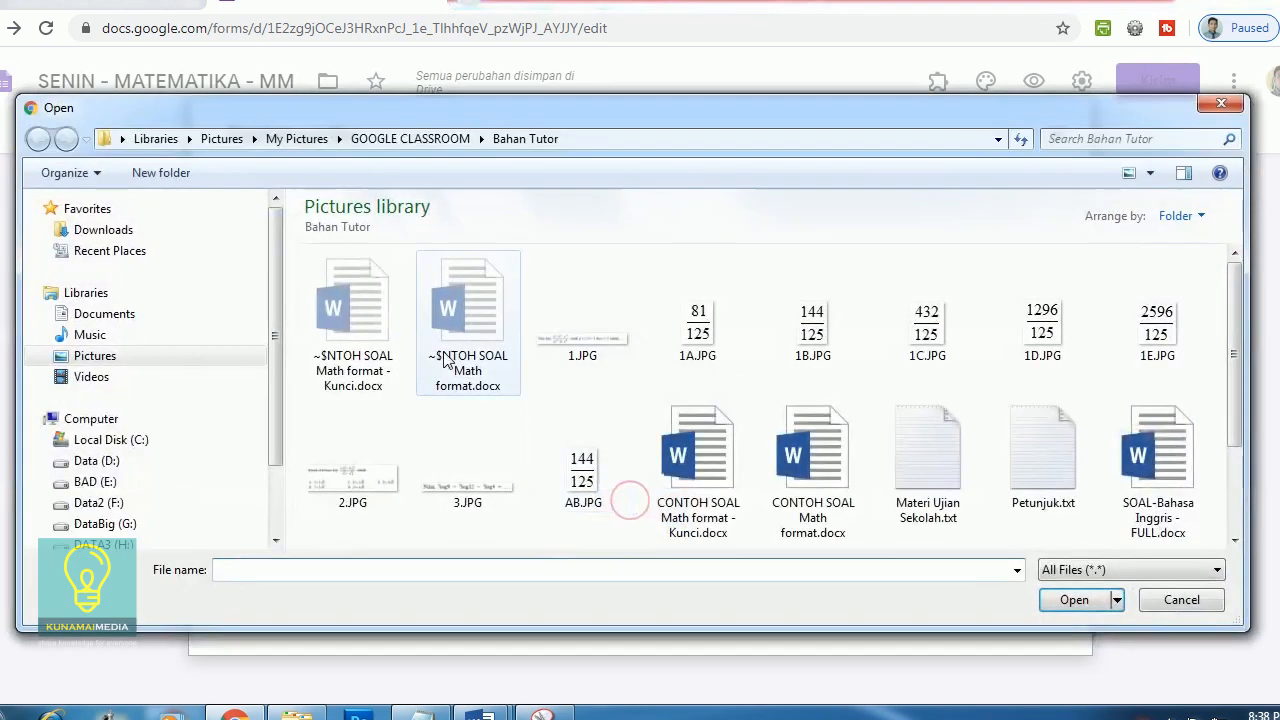
{"action": "left_click", "coordinate": [468, 482]}
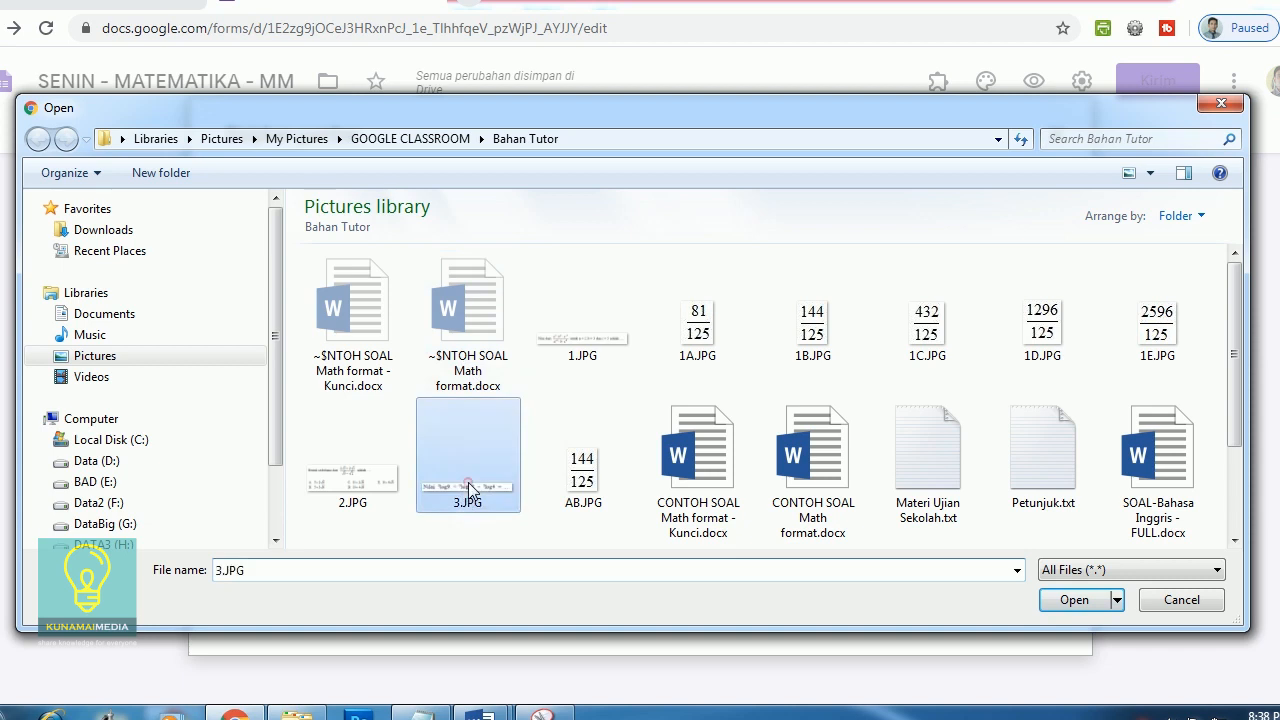
{"action": "left_click", "coordinate": [1072, 602]}
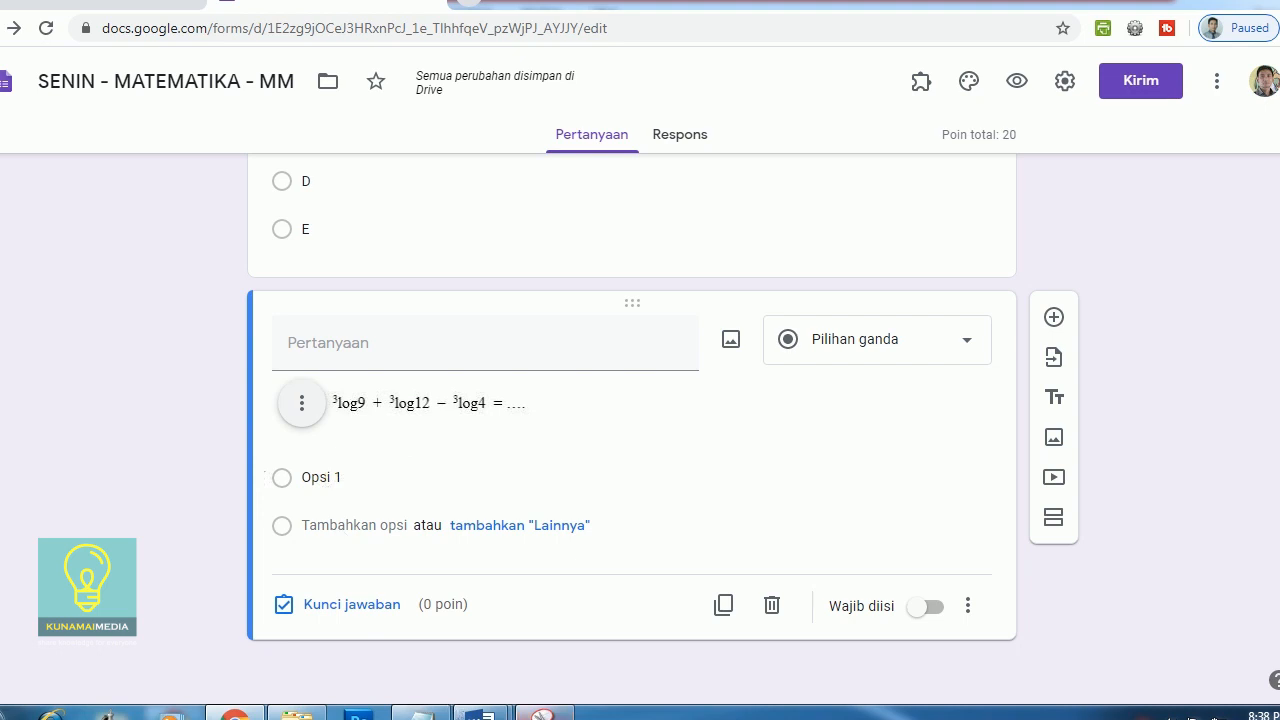
In the Word question document, remove the A to E list letters from the logarithm question's five answer options
{"action": "mouse_move", "coordinate": [478, 712]}
{"action": "left_click", "coordinate": [434, 652]}
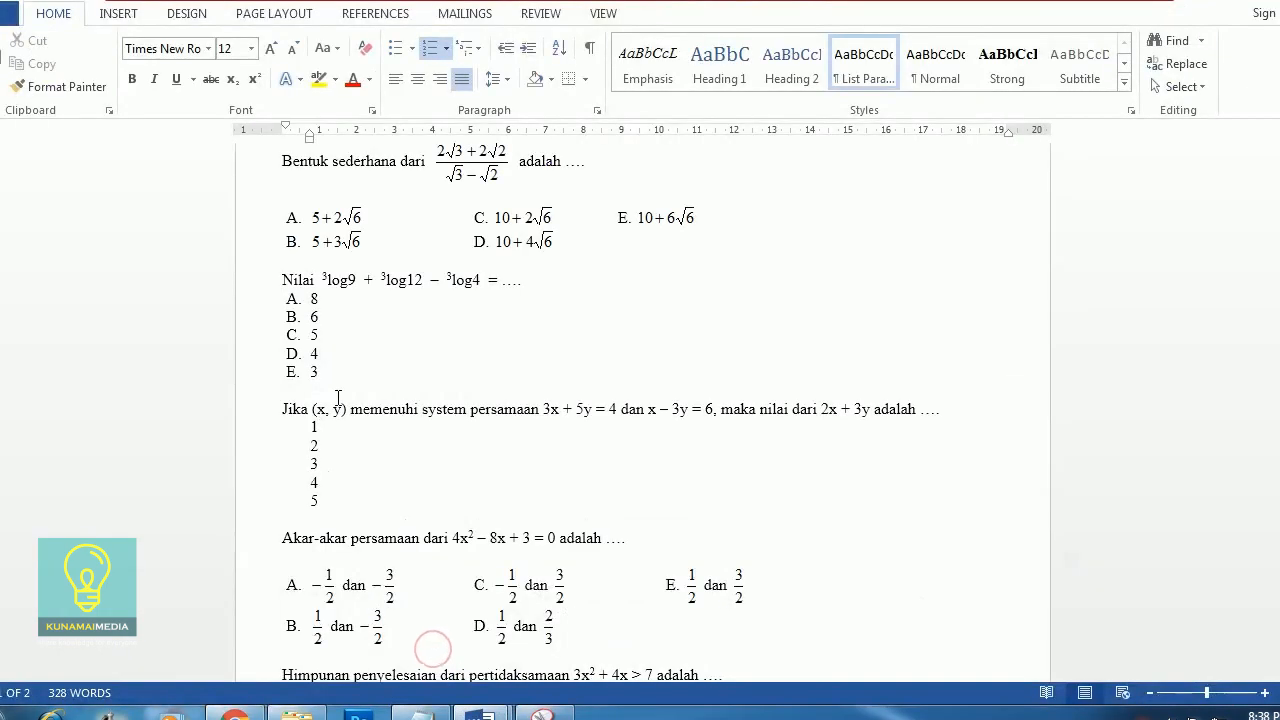
{"action": "left_click", "coordinate": [312, 298]}
{"action": "key", "text": "BackSpace"}
{"action": "left_click", "coordinate": [313, 316]}
{"action": "key", "text": "BackSpace"}
{"action": "left_click", "coordinate": [313, 335]}
{"action": "key", "text": "BackSpace"}
{"action": "left_click", "coordinate": [313, 353]}
{"action": "key", "text": "BackSpace"}
{"action": "left_click", "coordinate": [313, 371]}
{"action": "key", "text": "BackSpace"}
Copy the values 8, 6, 5, 4 and 3 from Word and paste them as the new question's answer options in Google Forms
{"action": "left_click_drag", "start_coordinate": [312, 298], "coordinate": [318, 376]}
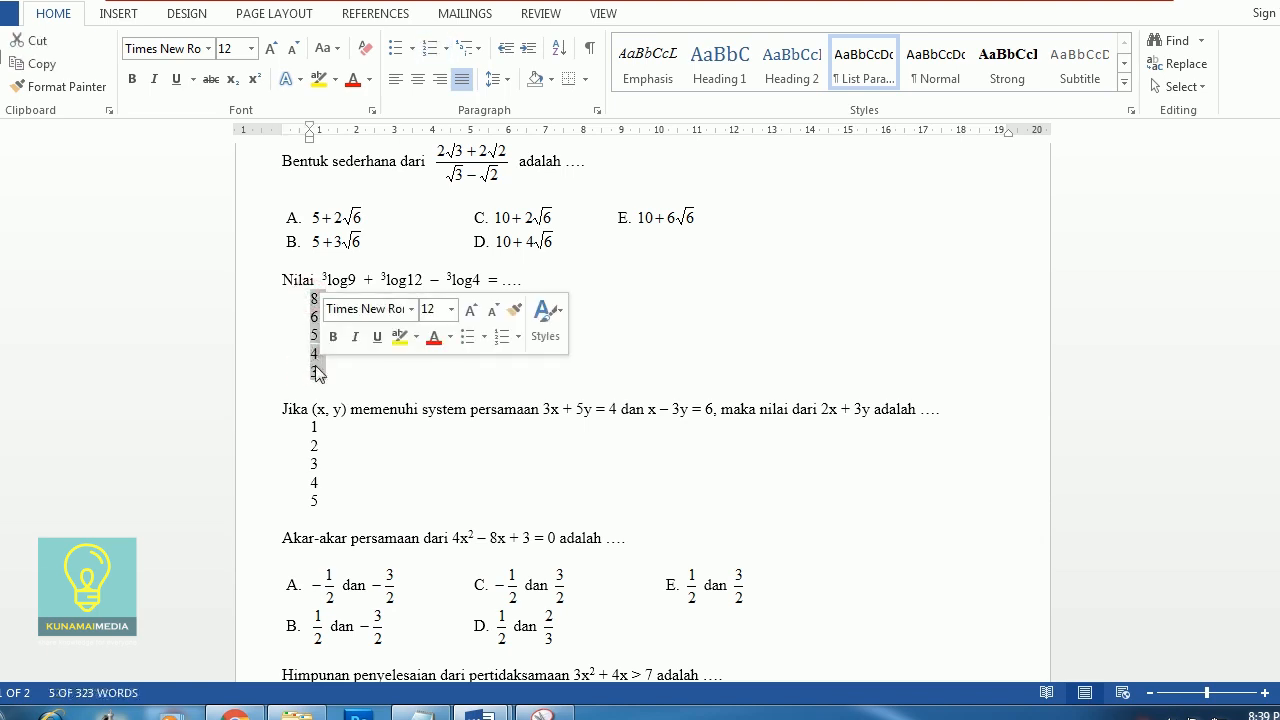
{"action": "left_click", "coordinate": [38, 66]}
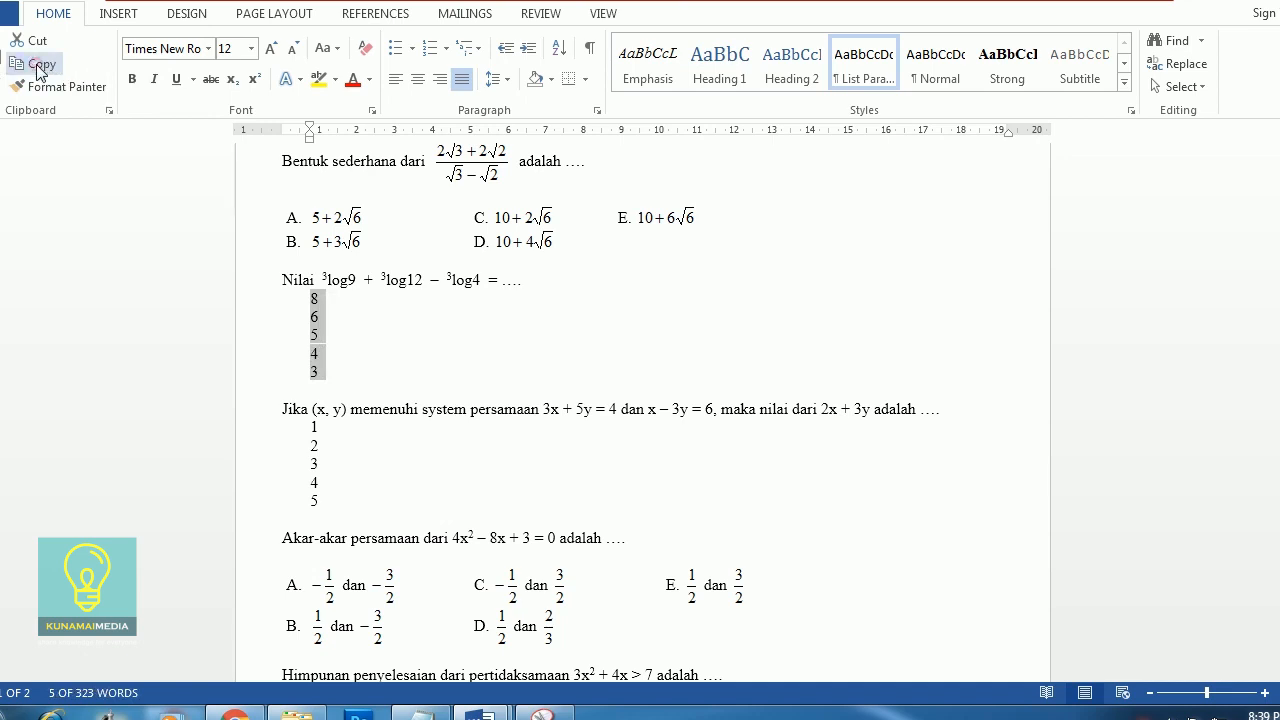
{"action": "left_click", "coordinate": [234, 714]}
{"action": "left_click", "coordinate": [320, 477]}
{"action": "right_click", "coordinate": [321, 478]}
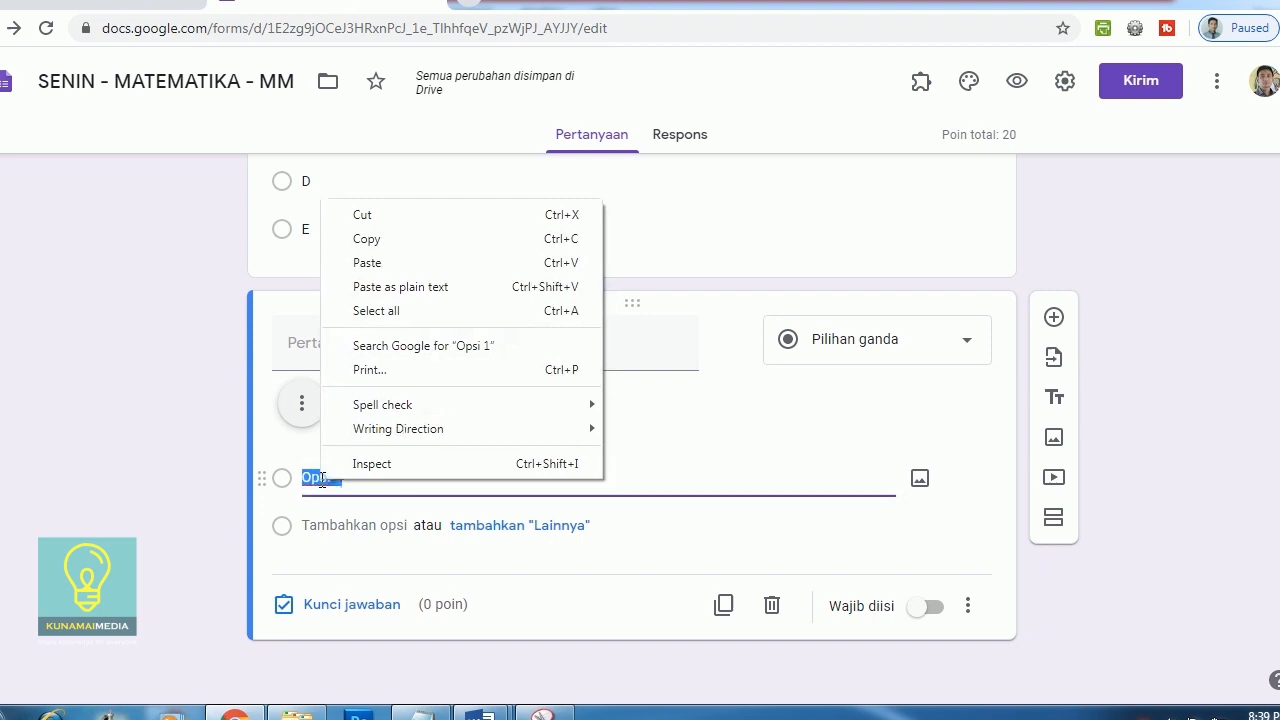
{"action": "left_click", "coordinate": [385, 260]}
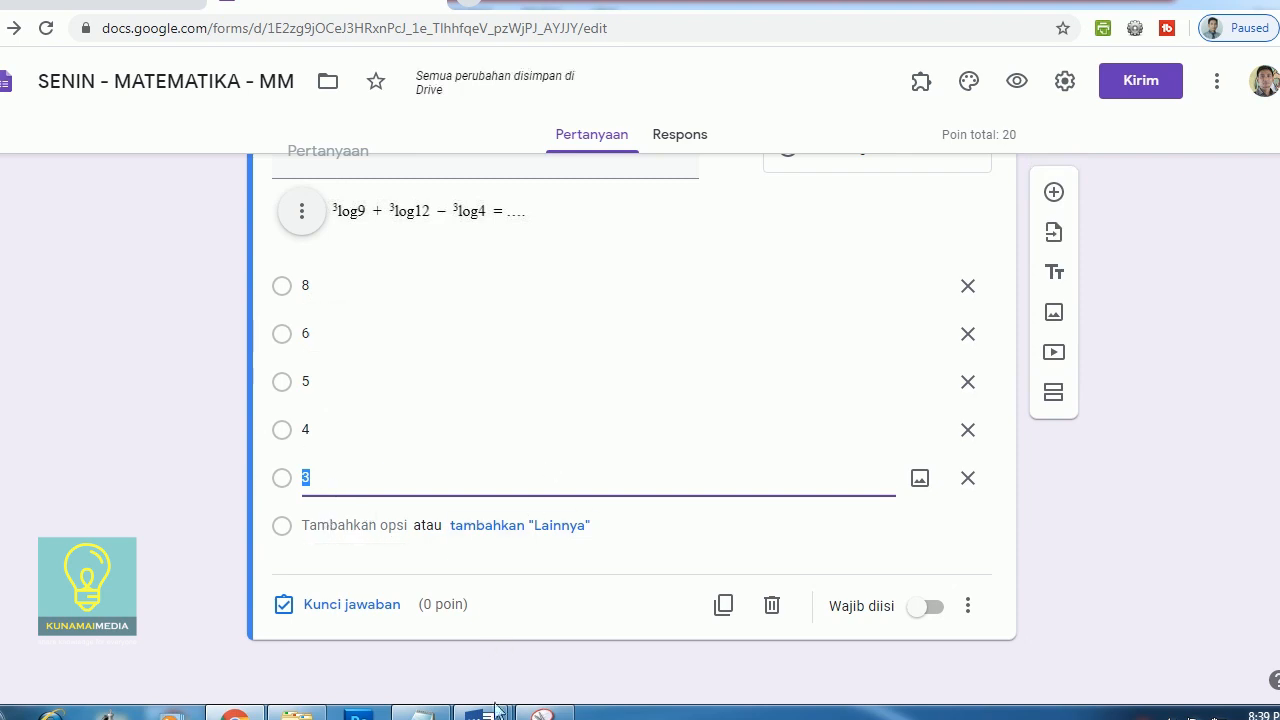
Consult the Kunci document in Word for the logarithm question and set its answer key in Google Forms to 3, worth 10 points
{"action": "mouse_move", "coordinate": [497, 708]}
{"action": "left_click", "coordinate": [559, 665]}
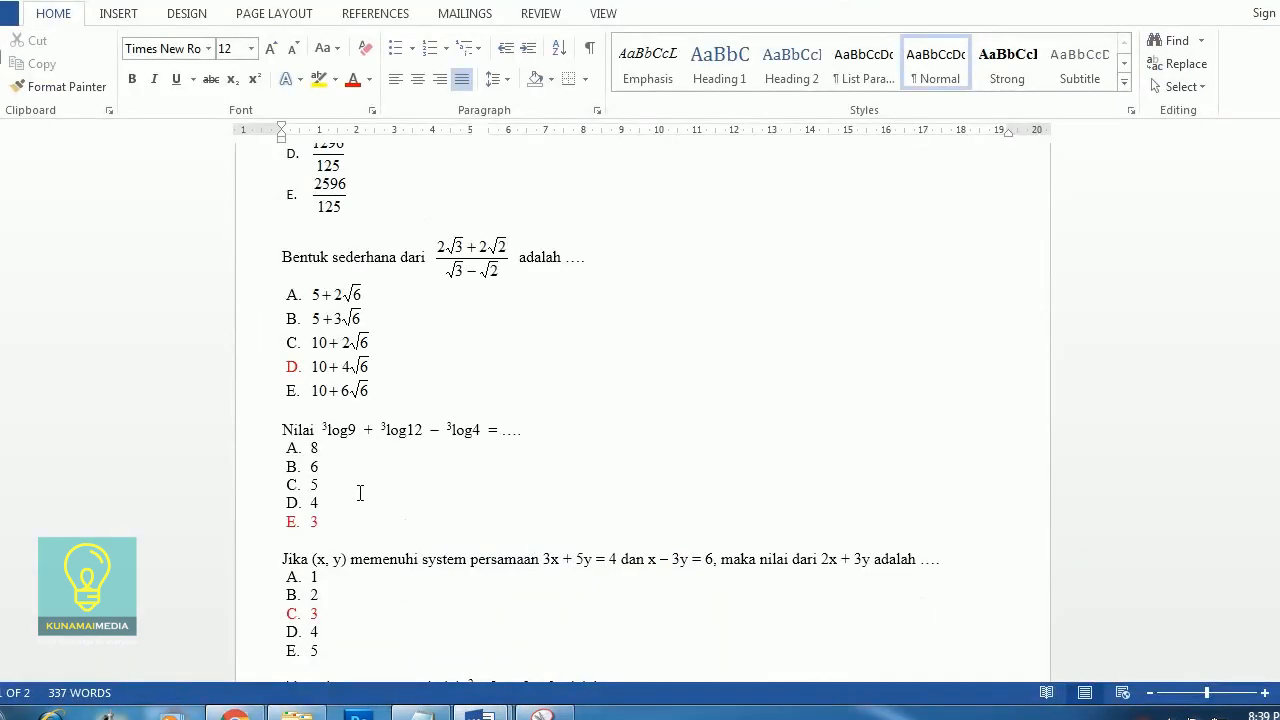
{"action": "scroll", "coordinate": [360, 492], "scroll_direction": "down", "scroll_amount": 2}
{"action": "left_click", "coordinate": [235, 712]}
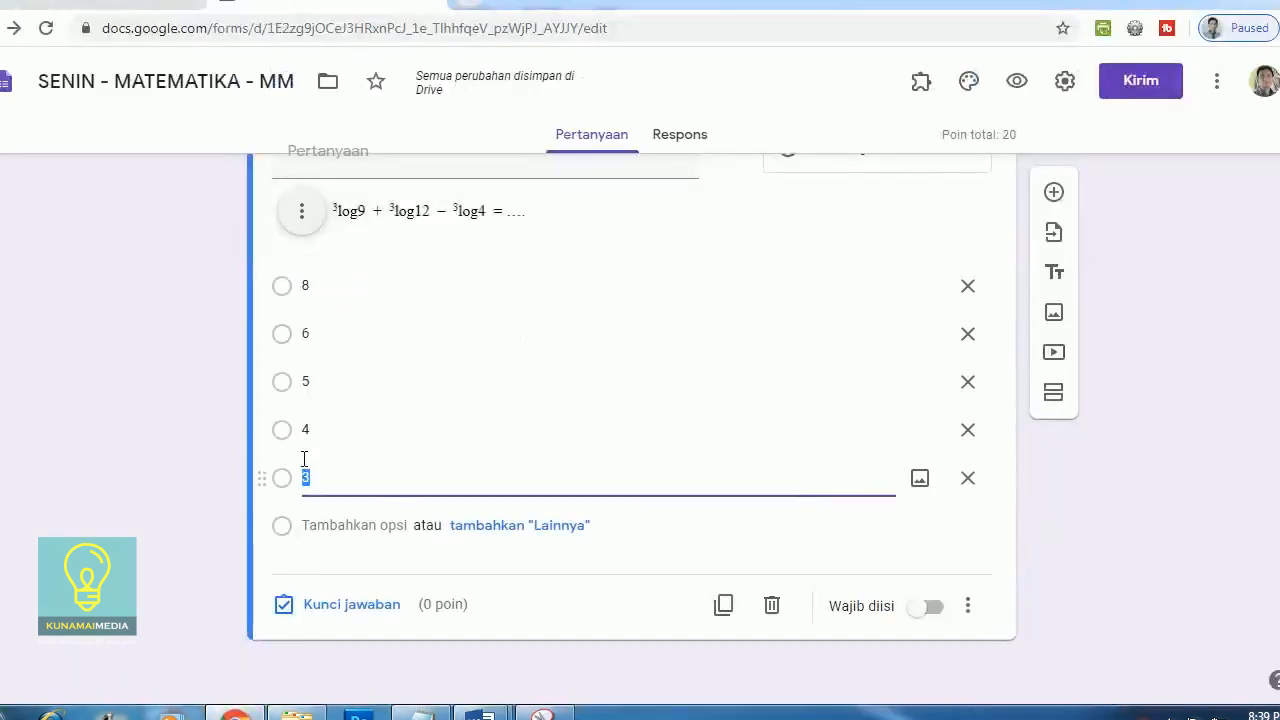
{"action": "left_click", "coordinate": [338, 604]}
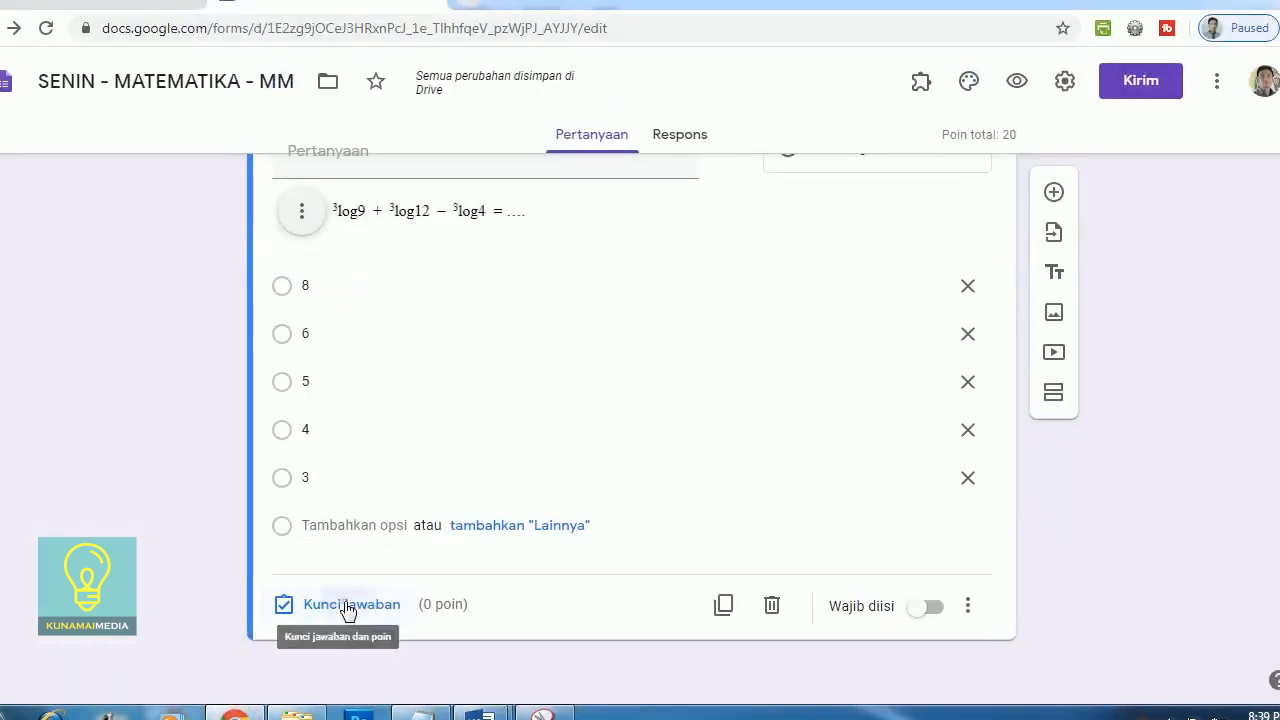
{"action": "left_click", "coordinate": [316, 556]}
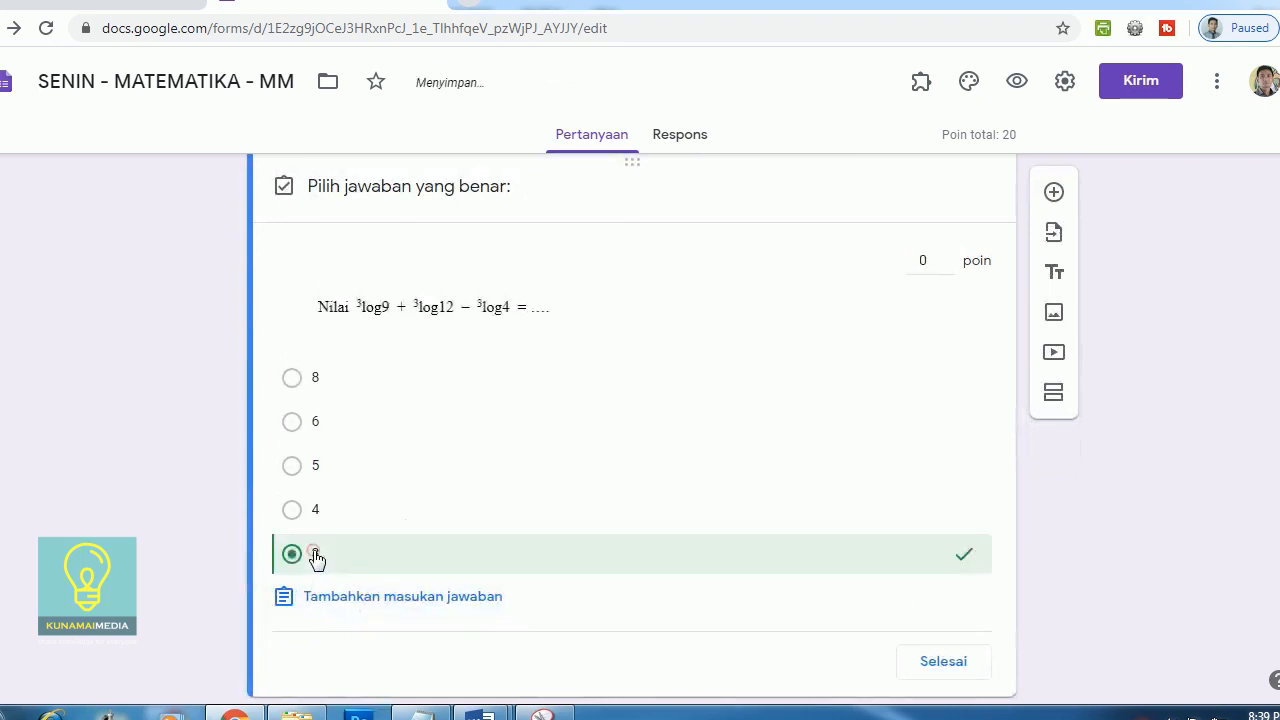
{"action": "left_click", "coordinate": [929, 261]}
{"action": "left_click", "coordinate": [948, 664]}
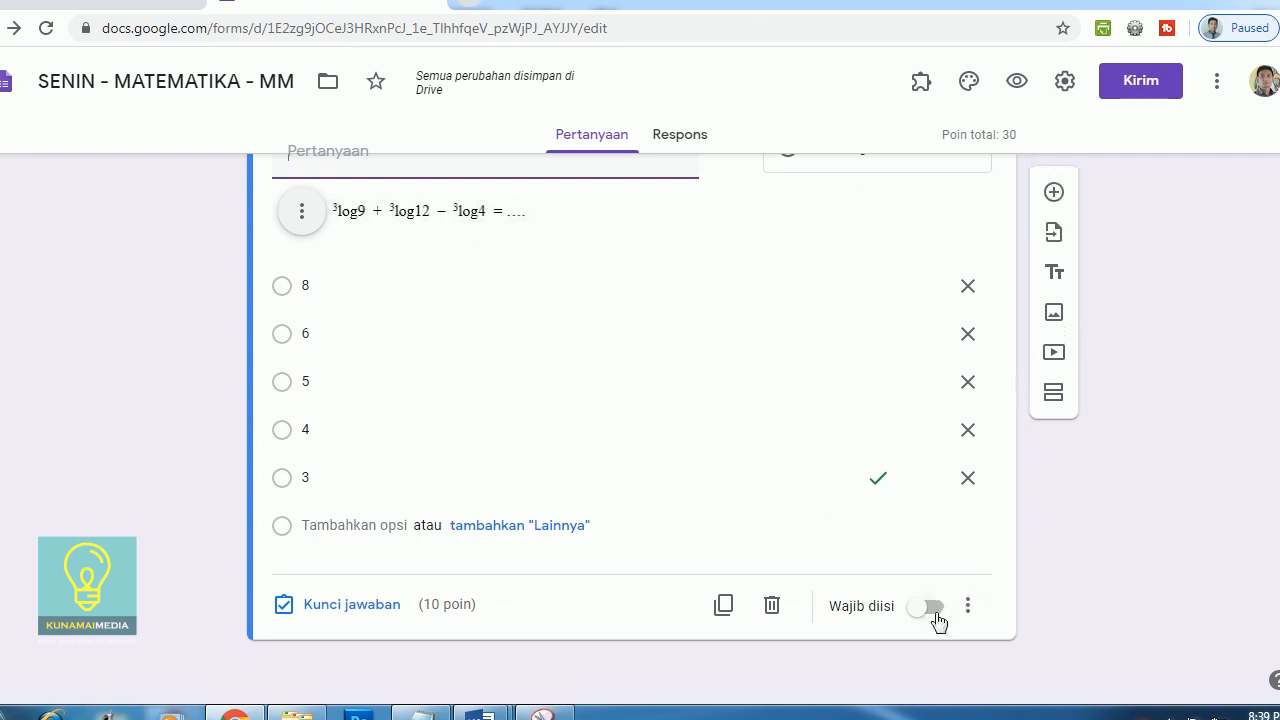
Make the logarithm question required and shuffle its option order (Acak urutan opsi)
{"action": "left_click", "coordinate": [932, 610]}
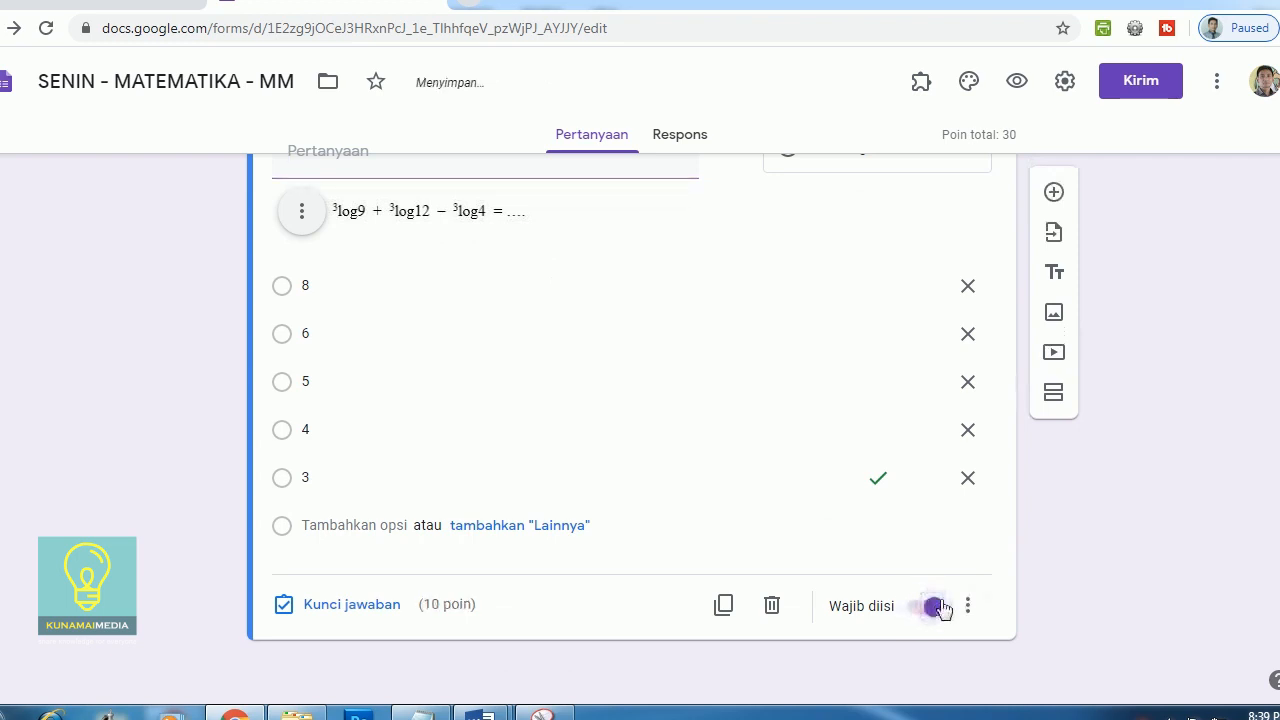
{"action": "left_click", "coordinate": [968, 608]}
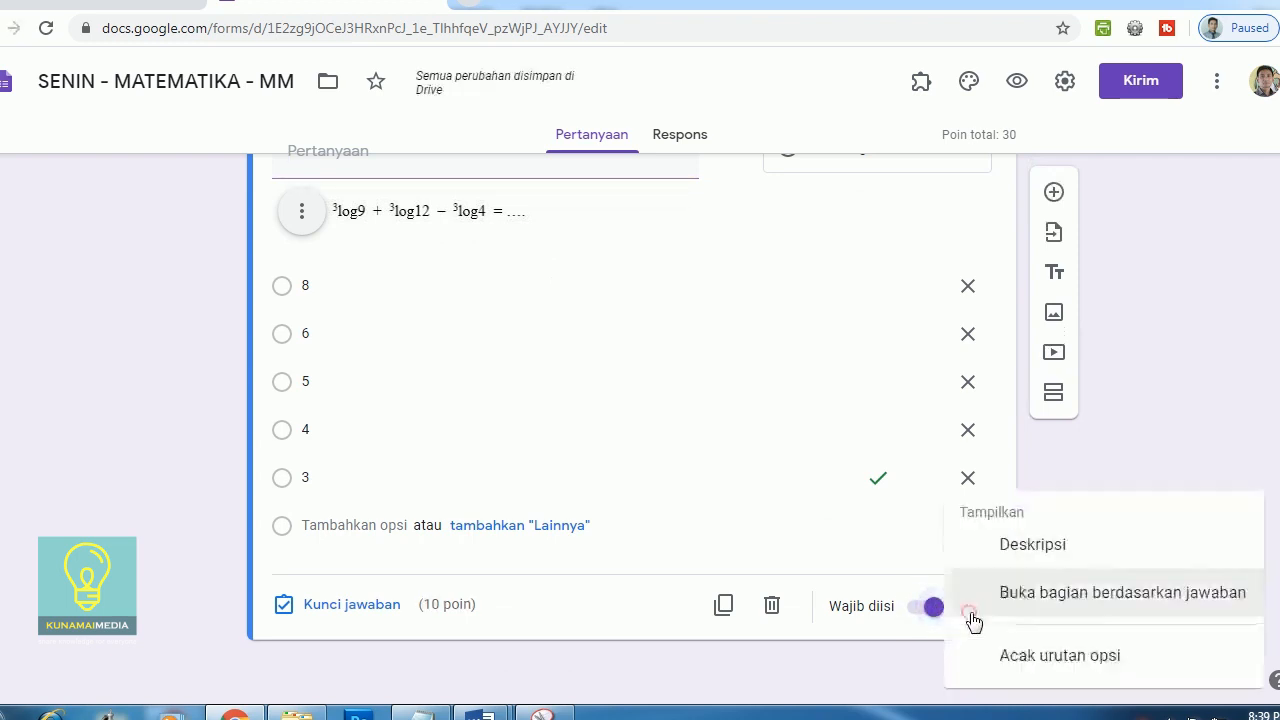
{"action": "left_click", "coordinate": [1054, 658]}
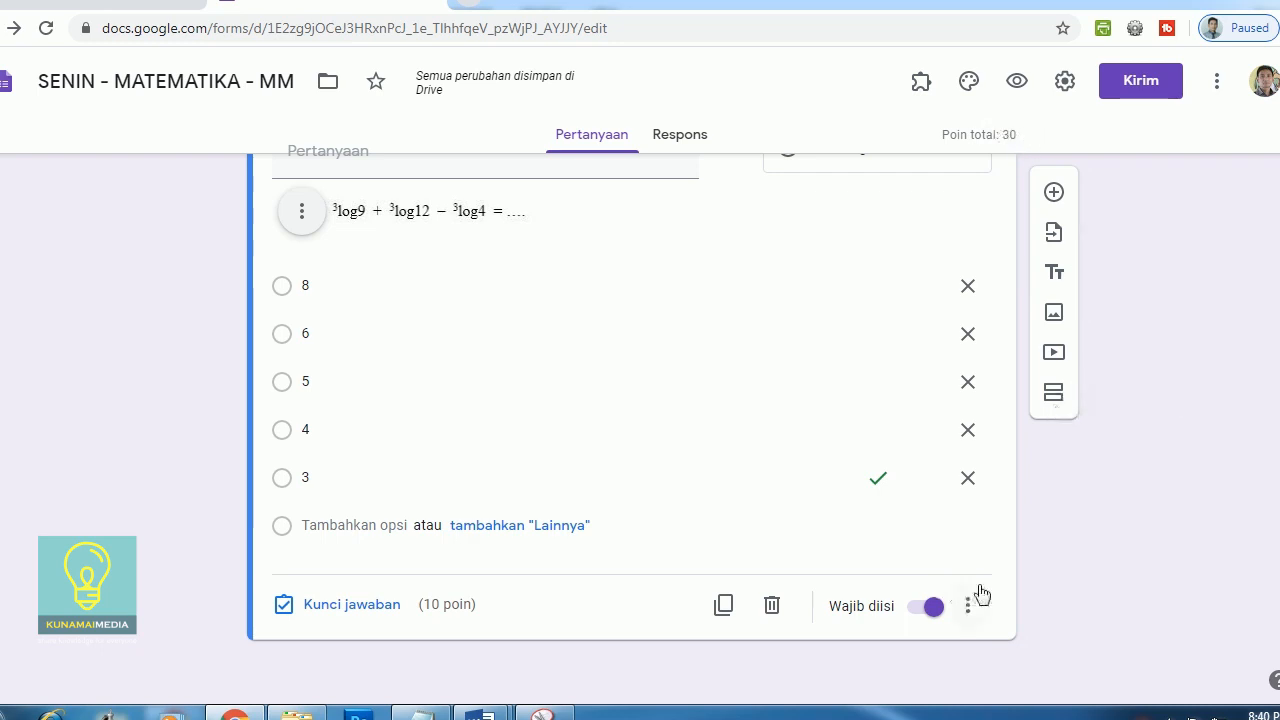
{"action": "left_click", "coordinate": [628, 486]}
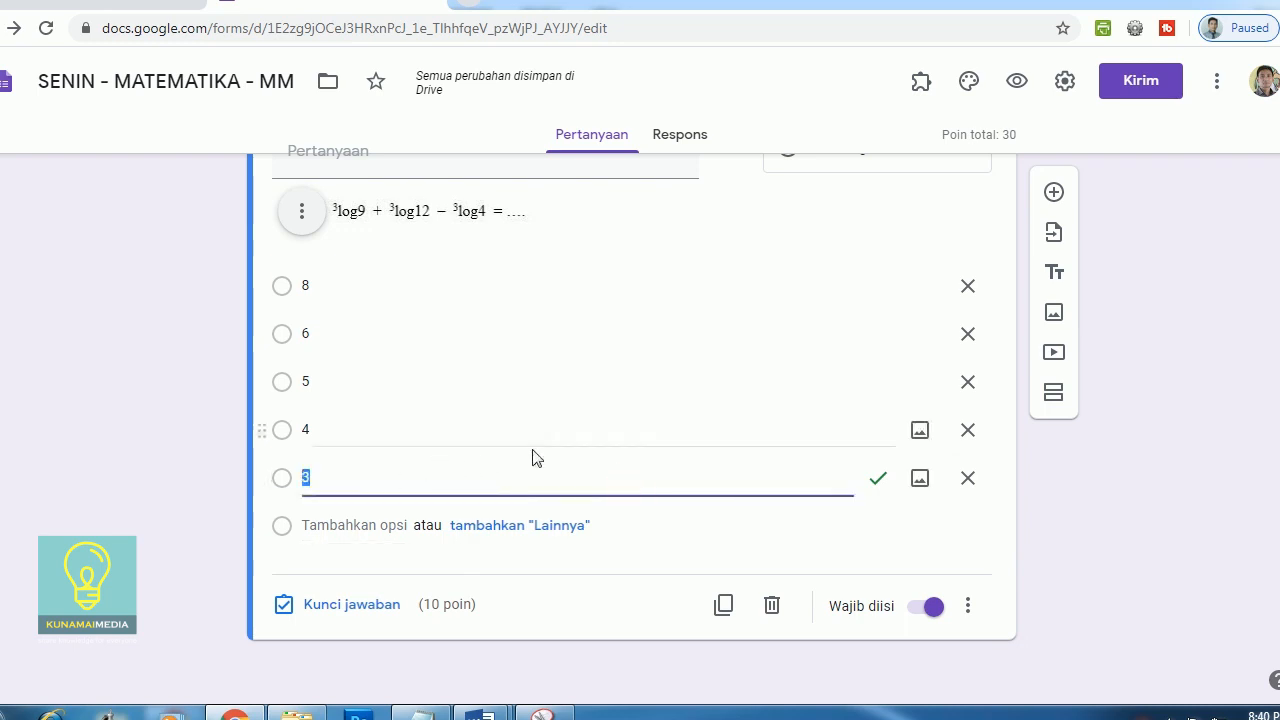
Add a third section titled "ESSAY :" with the description "Jawablah dengan singkat dan benar !"
{"action": "left_click", "coordinate": [1055, 396]}
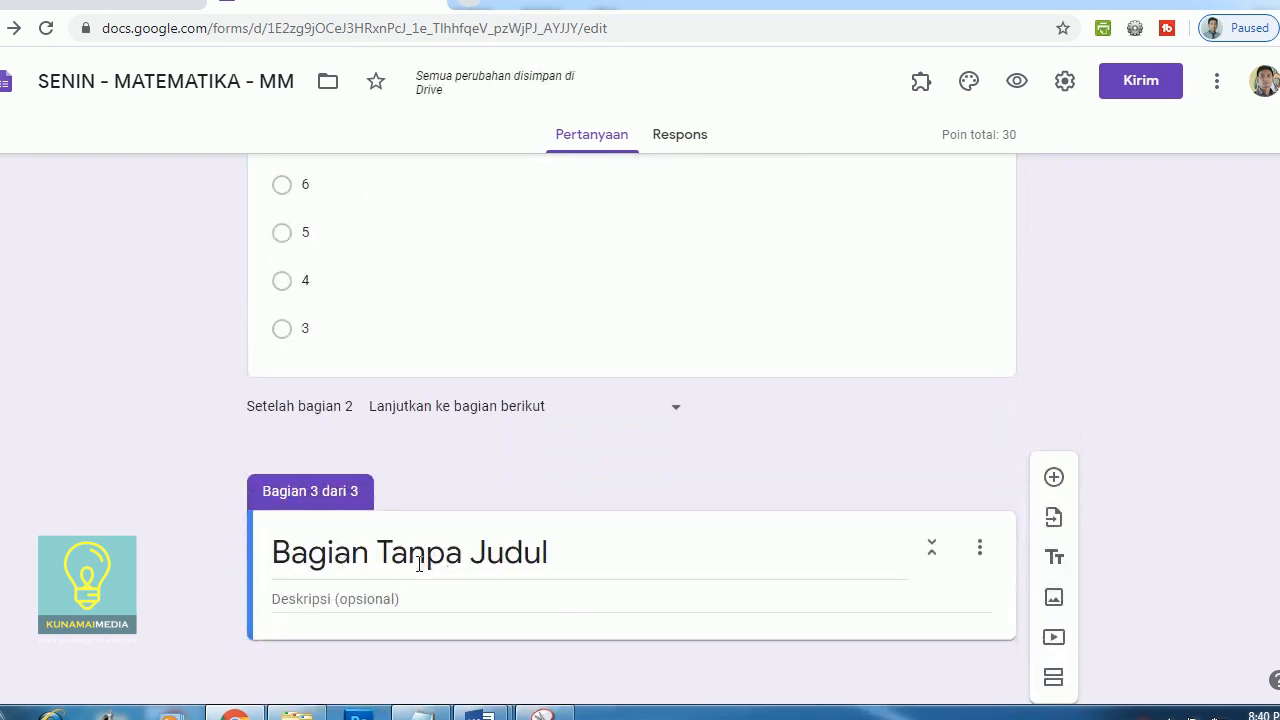
{"action": "left_click", "coordinate": [334, 566]}
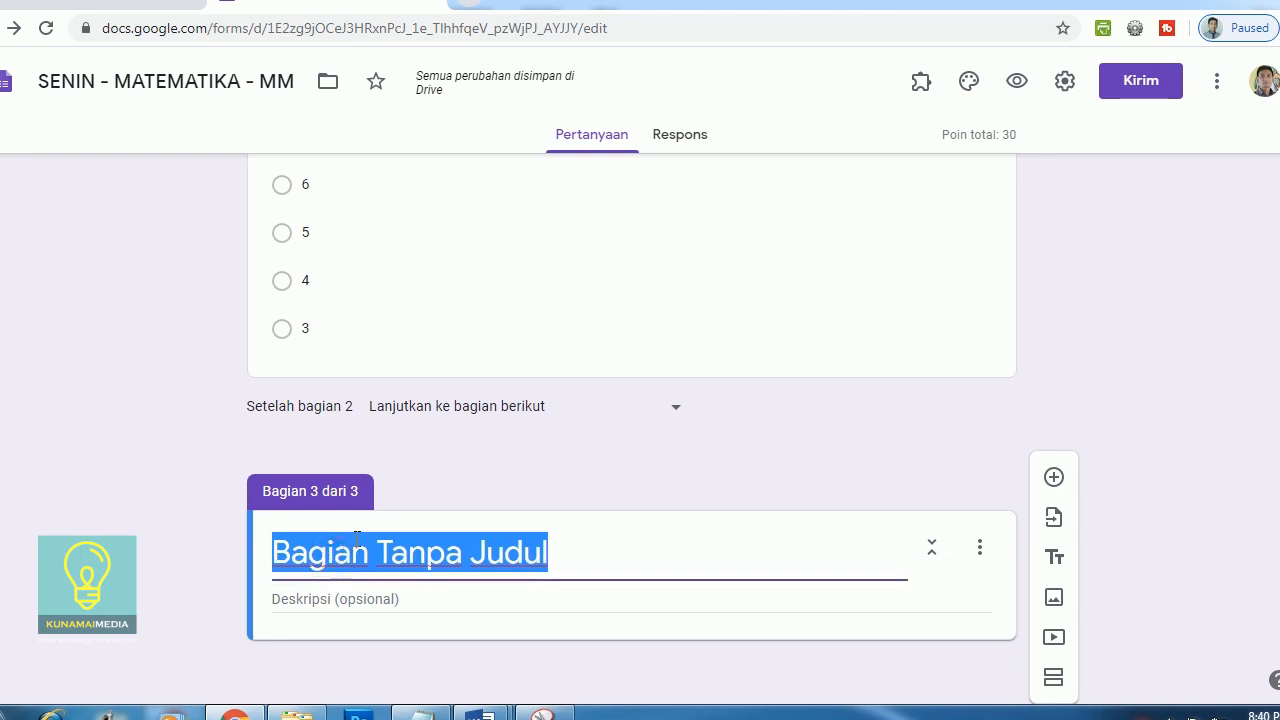
{"action": "type", "text": "ESSA"}
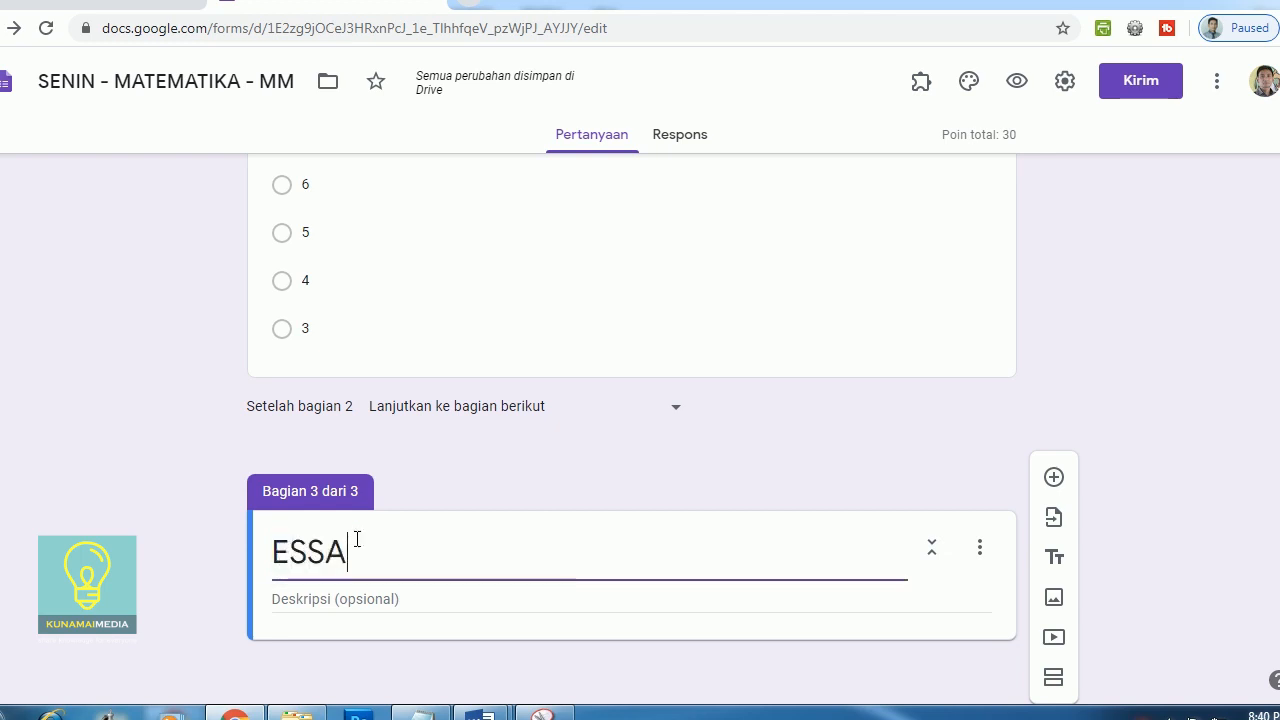
{"action": "type", "text": "Y :"}
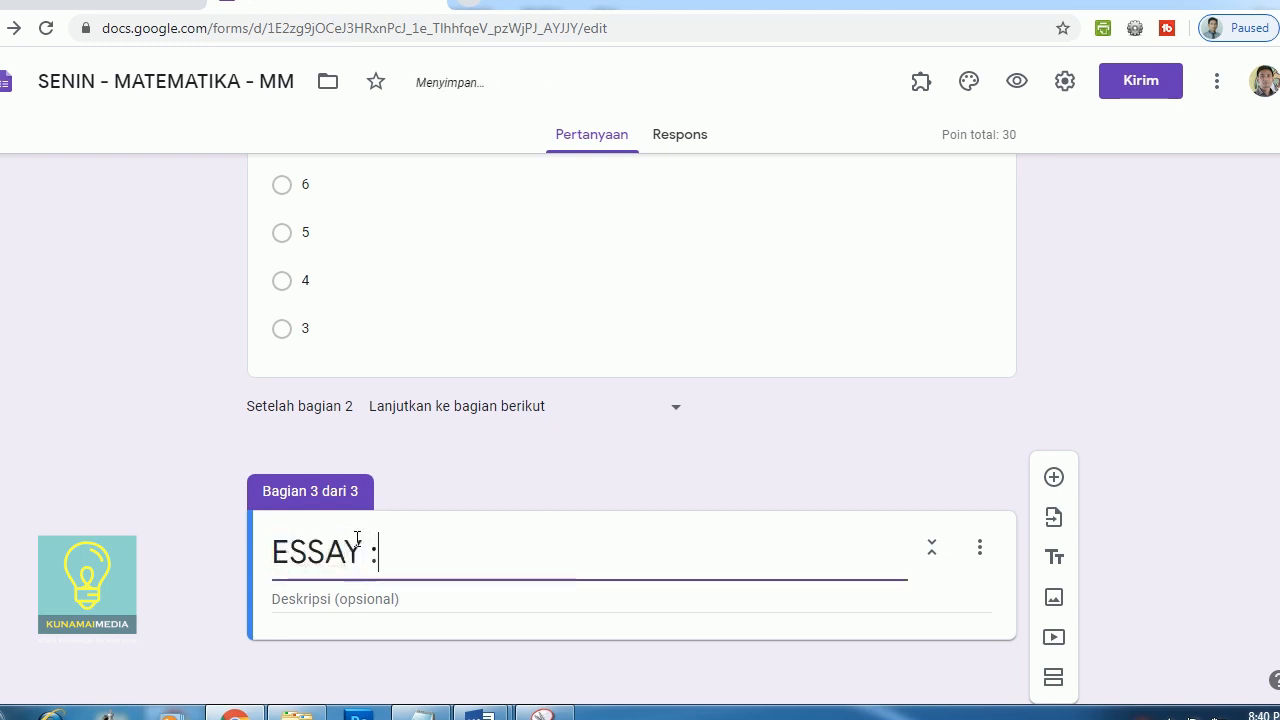
{"action": "left_click", "coordinate": [405, 603]}
{"action": "type", "text": "Jawablah dengan singkat"}
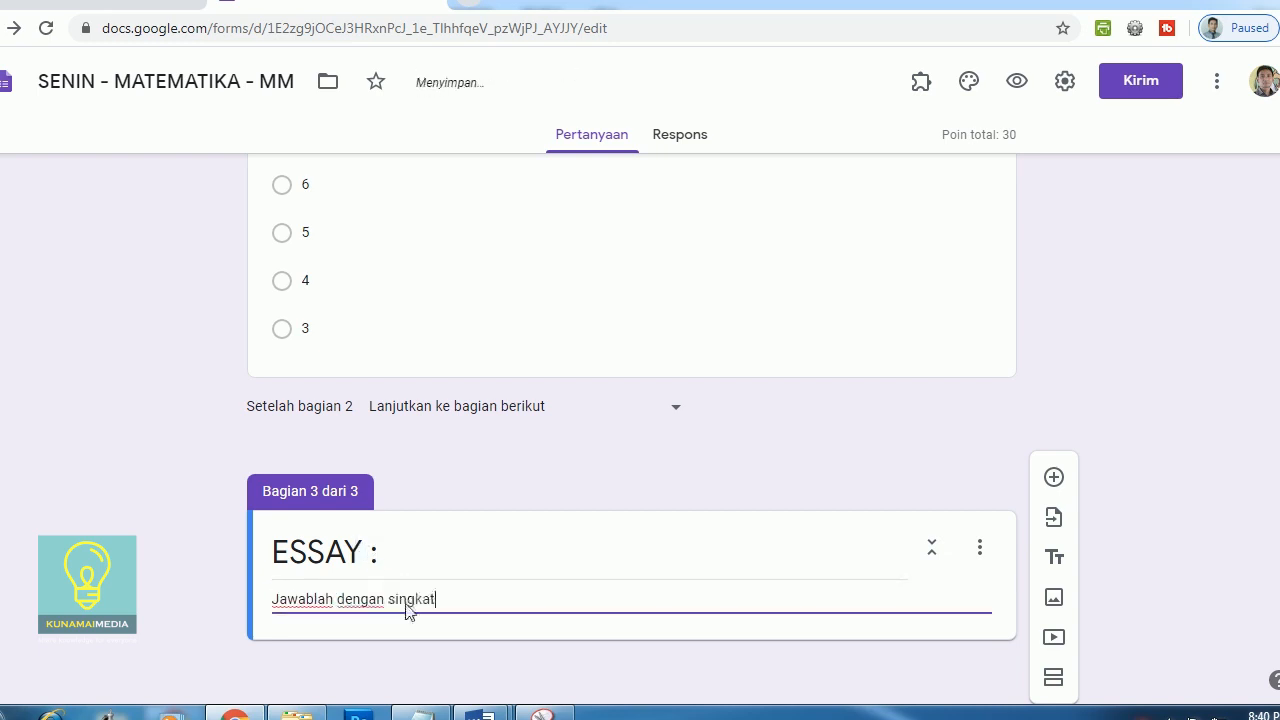
{"action": "type", "text": " dan benar !"}
Add a question to the essay section and copy the "Sistem ketidaksetaraan" question text, without its options, from the Word question document
{"action": "left_click", "coordinate": [1054, 479]}
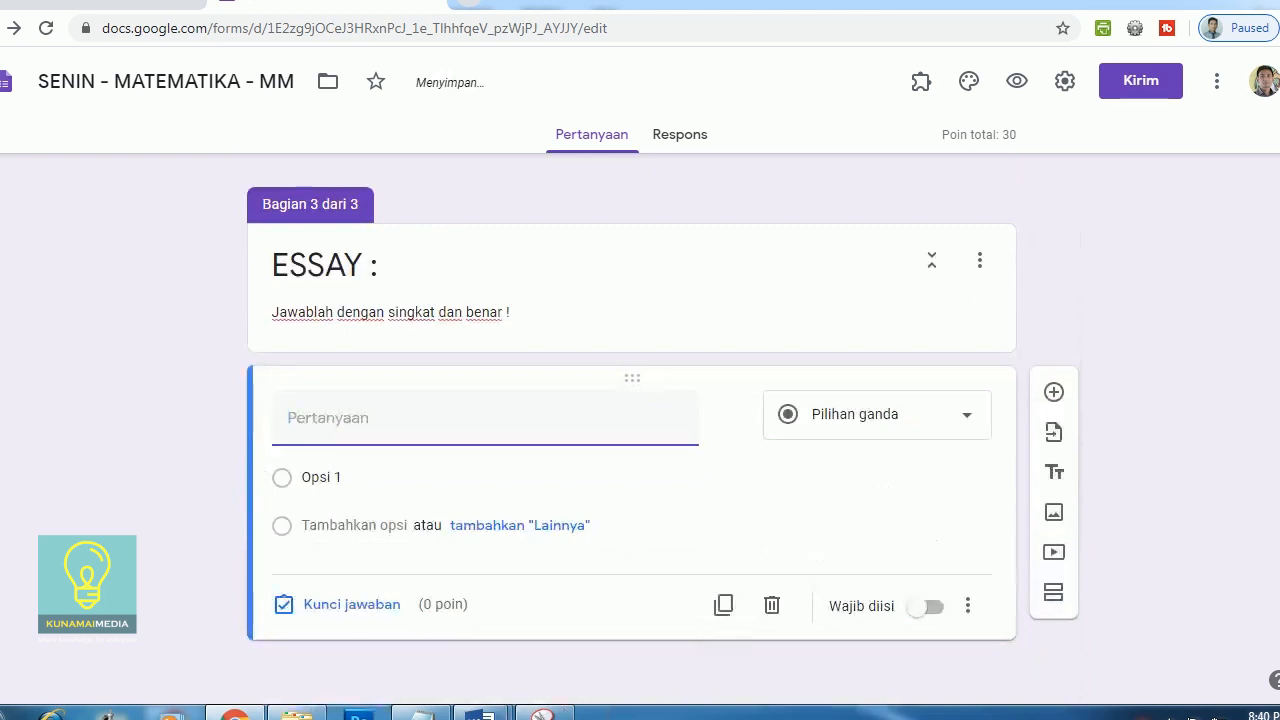
{"action": "mouse_move", "coordinate": [478, 712]}
{"action": "left_click", "coordinate": [440, 616]}
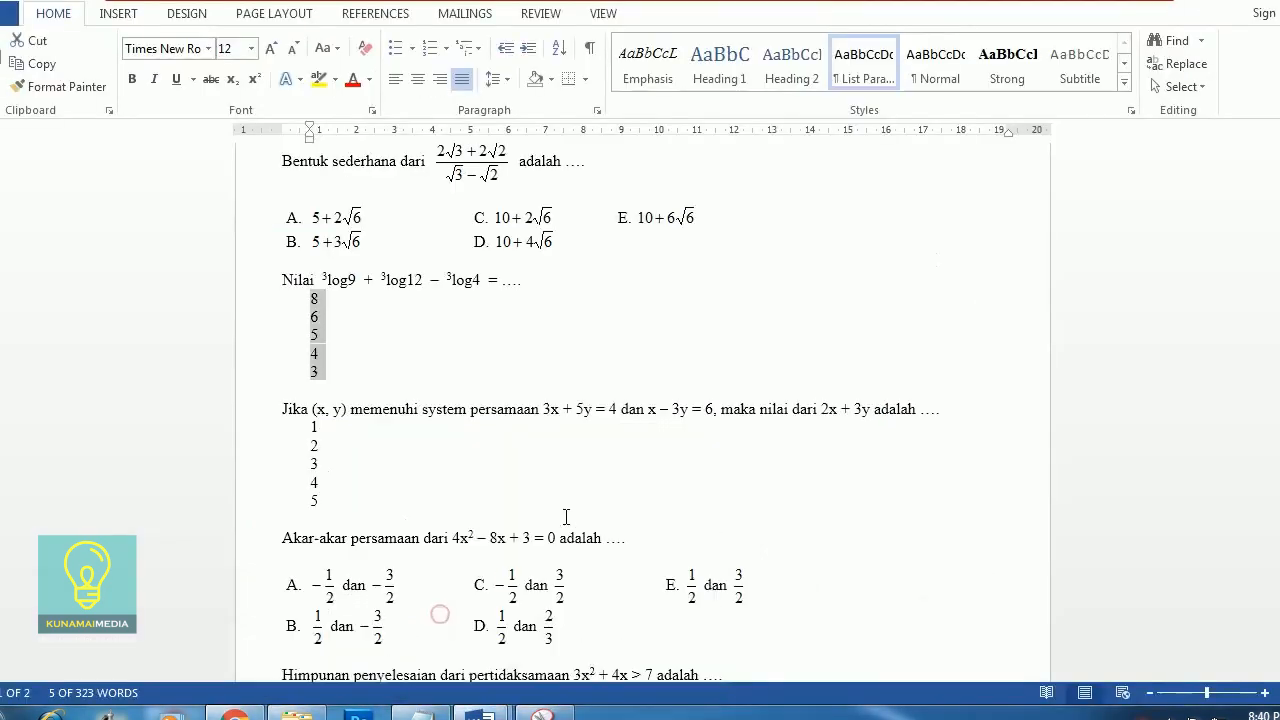
{"action": "scroll", "coordinate": [570, 530], "scroll_direction": "down", "scroll_amount": 15}
{"action": "scroll", "coordinate": [578, 545], "scroll_direction": "down", "scroll_amount": 4}
{"action": "scroll", "coordinate": [578, 548], "scroll_direction": "up", "scroll_amount": 10}
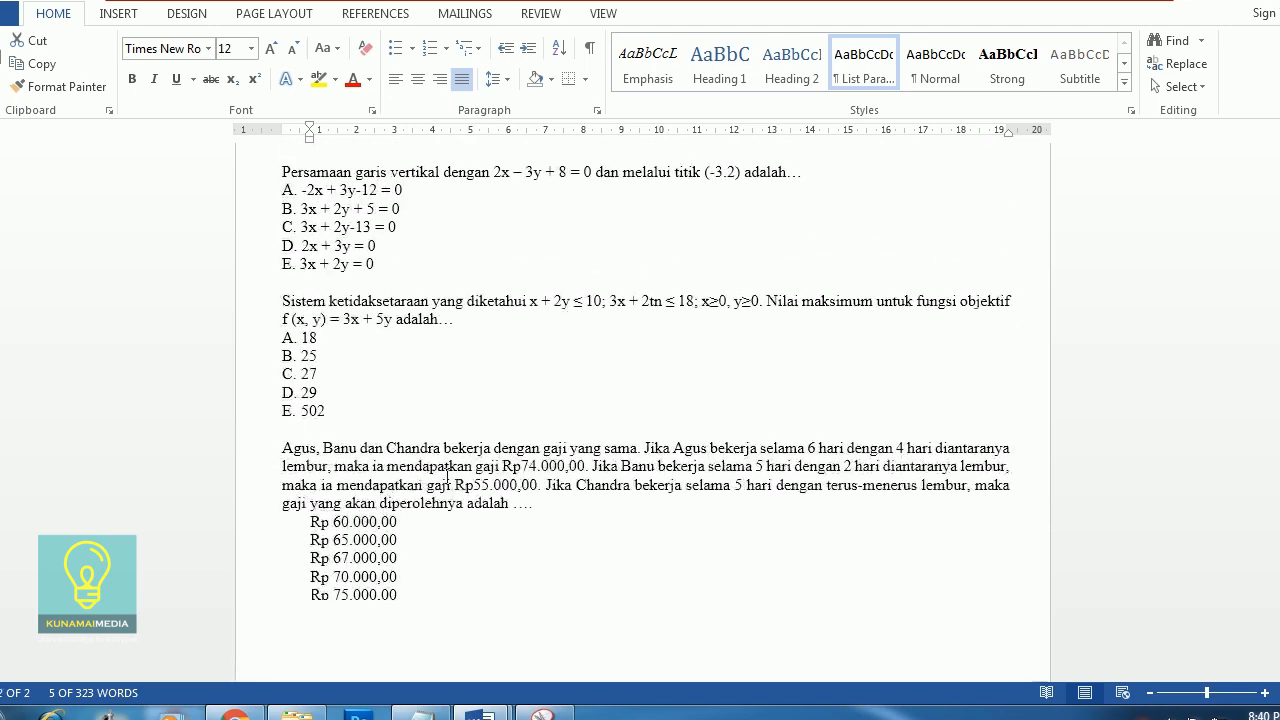
{"action": "left_click", "coordinate": [428, 409]}
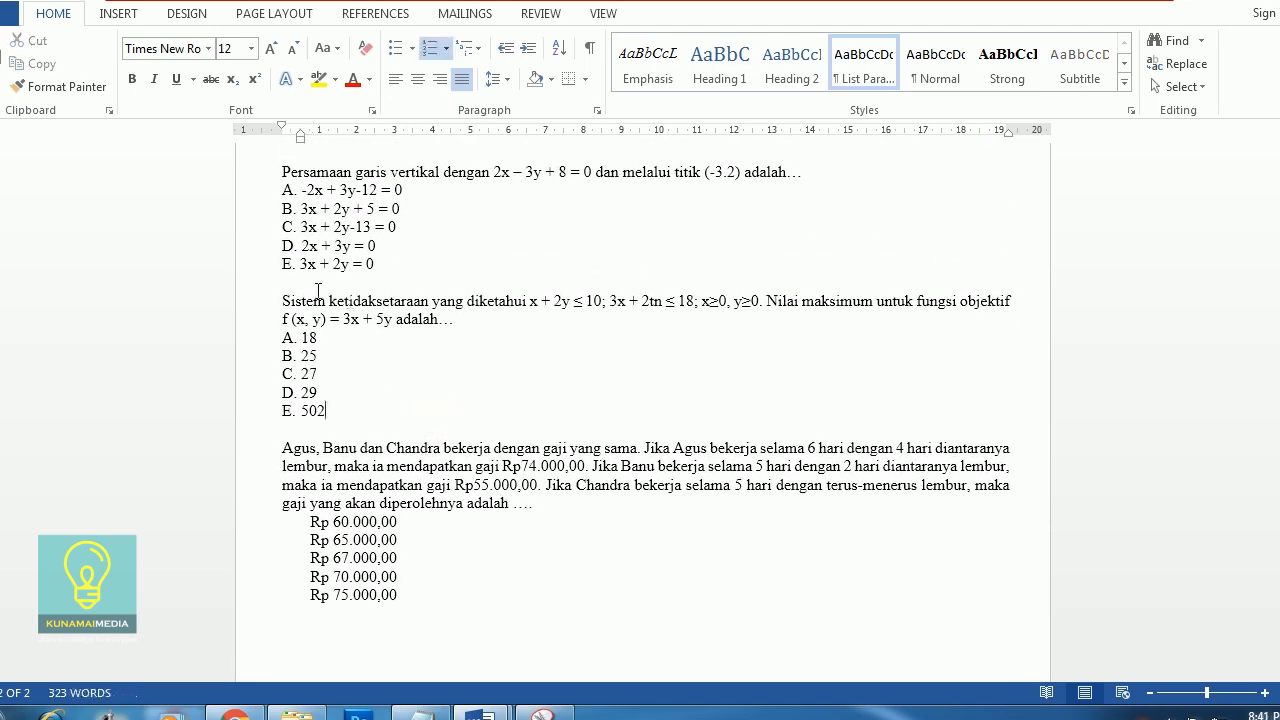
{"action": "left_click_drag", "start_coordinate": [283, 300], "coordinate": [455, 325]}
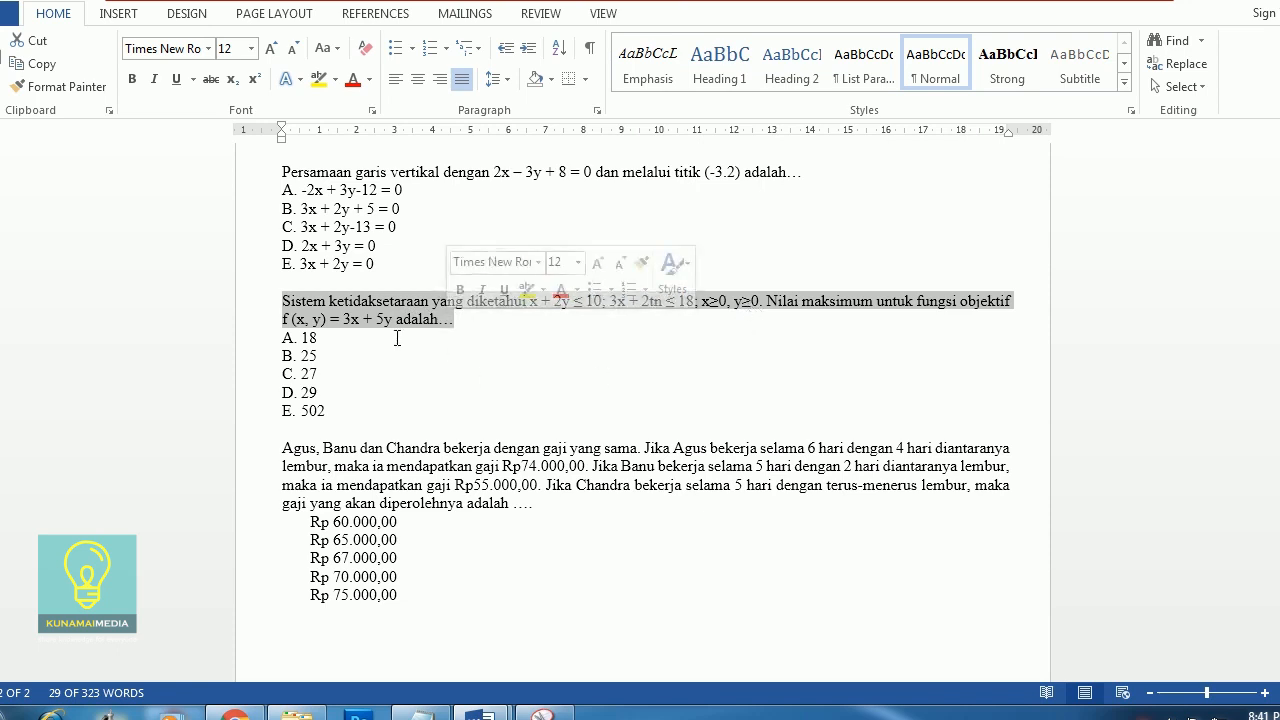
{"action": "left_click", "coordinate": [33, 66]}
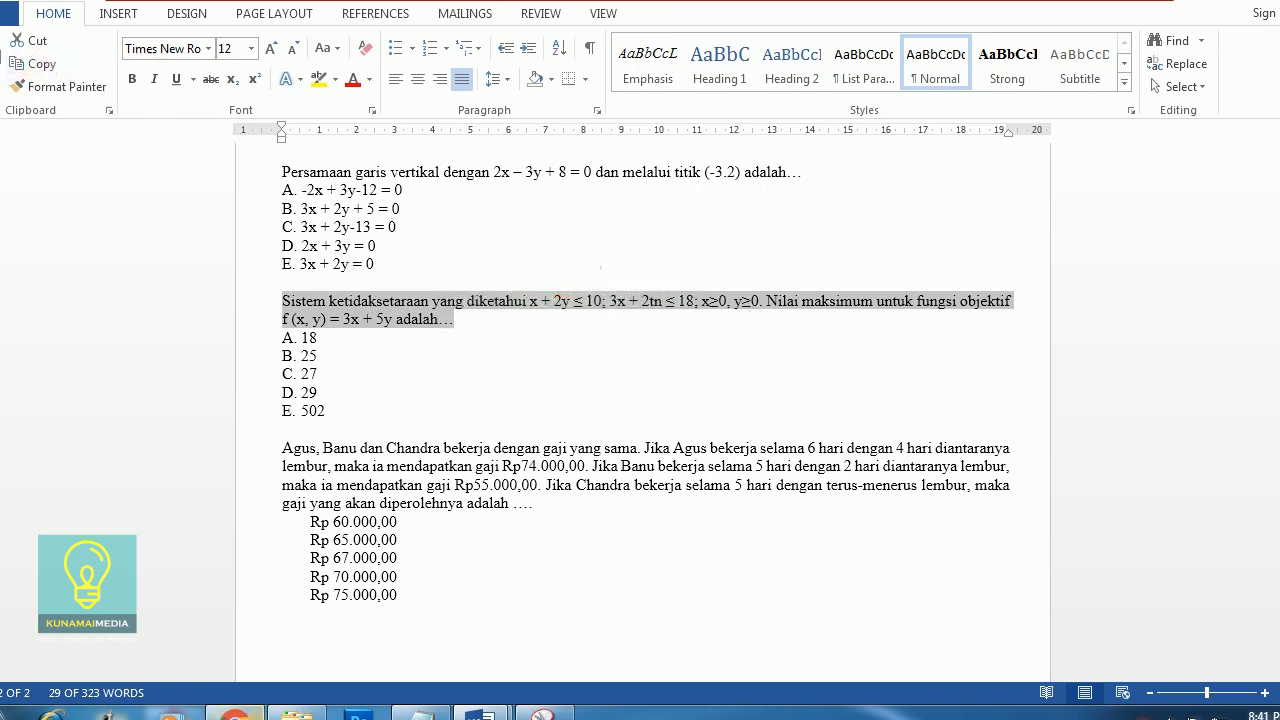
Paste the copied inequality text as the new question in Google Forms and set its type to Jawaban singkat
{"action": "left_click", "coordinate": [235, 714]}
{"action": "right_click", "coordinate": [319, 422]}
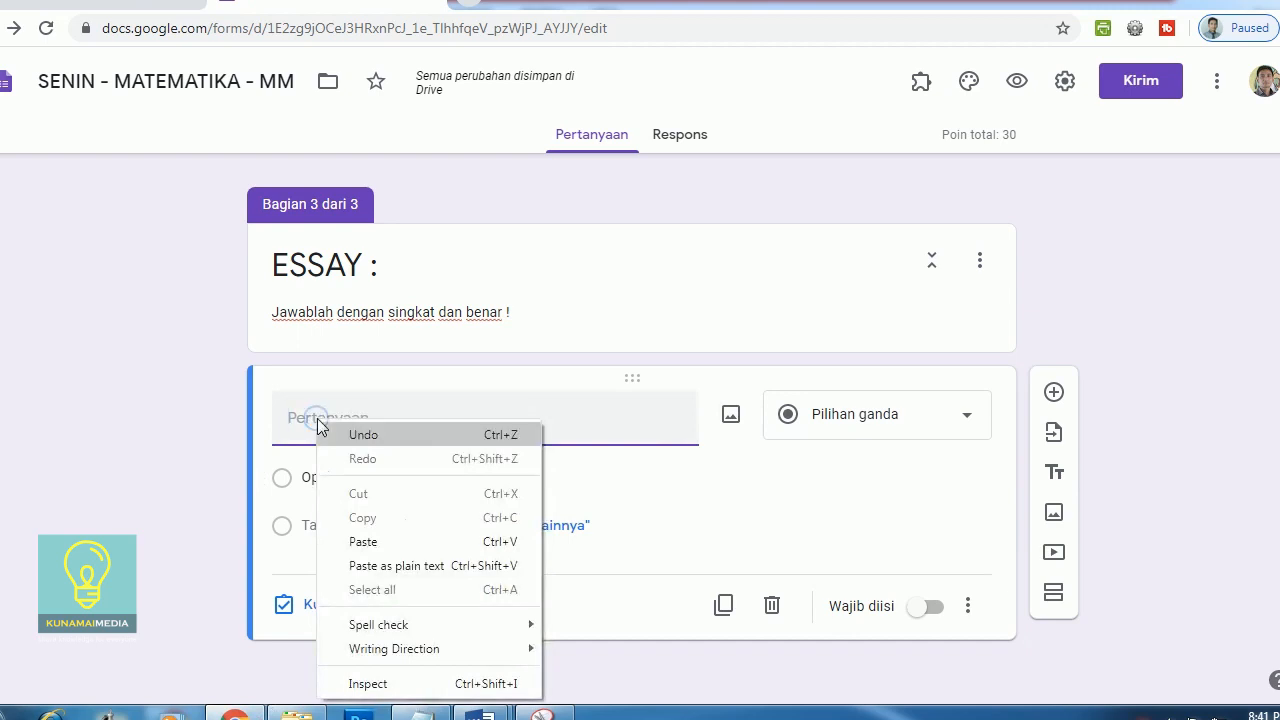
{"action": "left_click", "coordinate": [362, 542]}
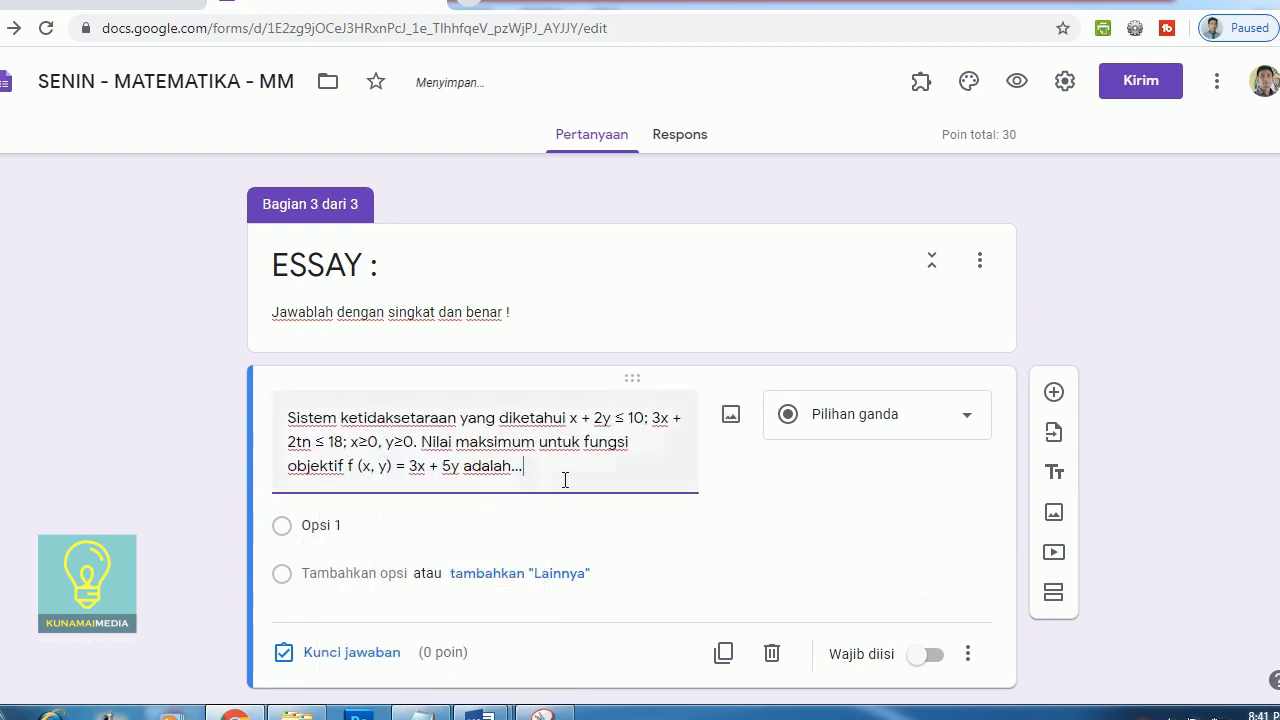
{"action": "left_click", "coordinate": [900, 414]}
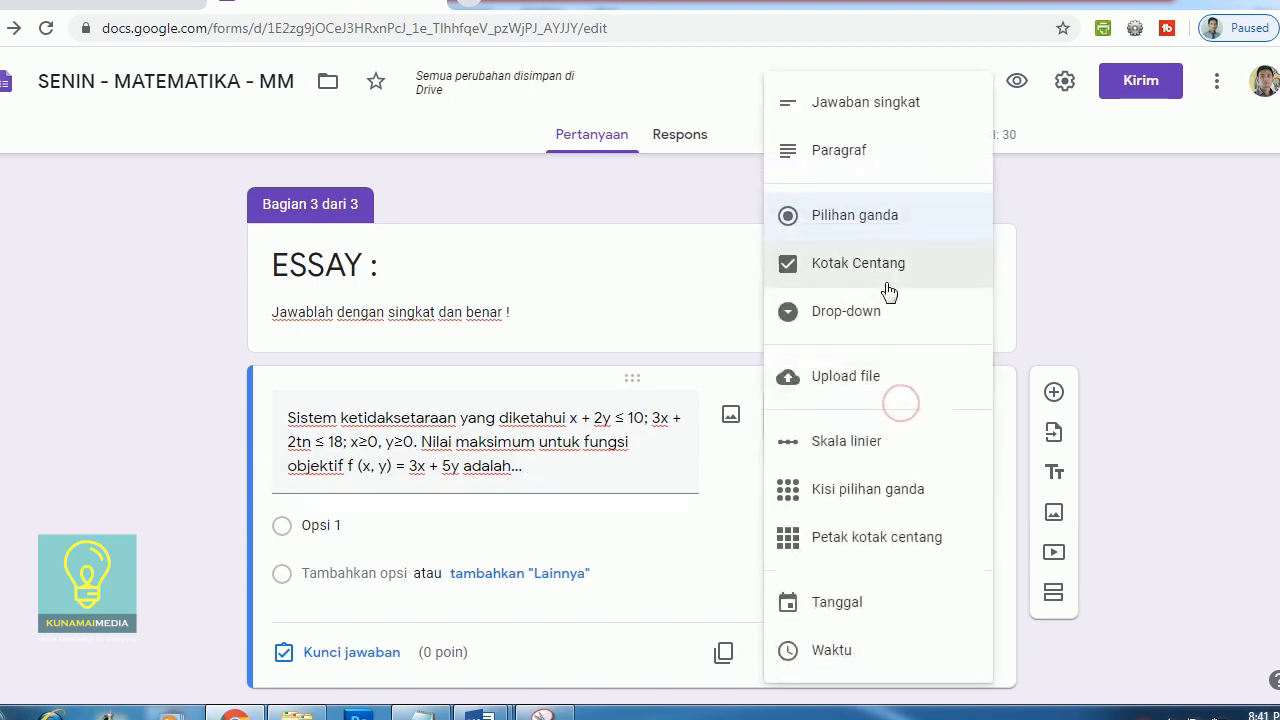
{"action": "left_click", "coordinate": [866, 122]}
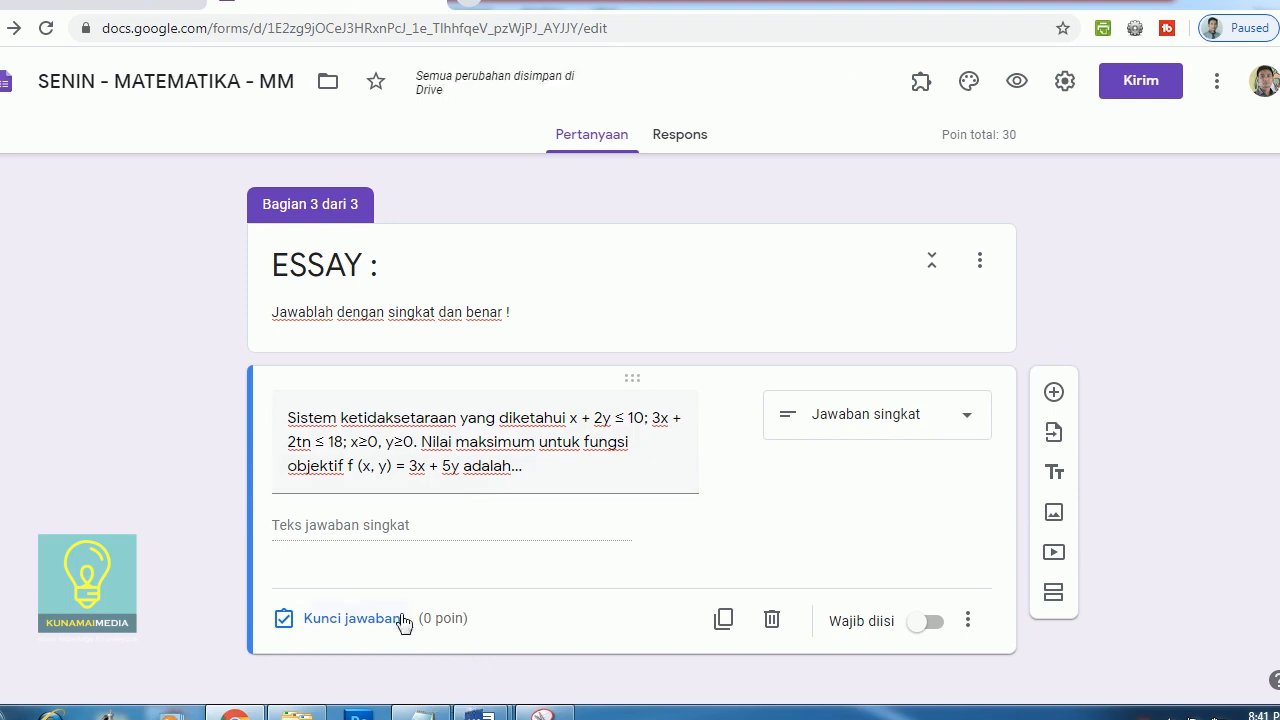
Make the inequality question required and consult the answer-key document in Word for its correct answer
{"action": "mouse_move", "coordinate": [483, 712]}
{"action": "left_click", "coordinate": [520, 645]}
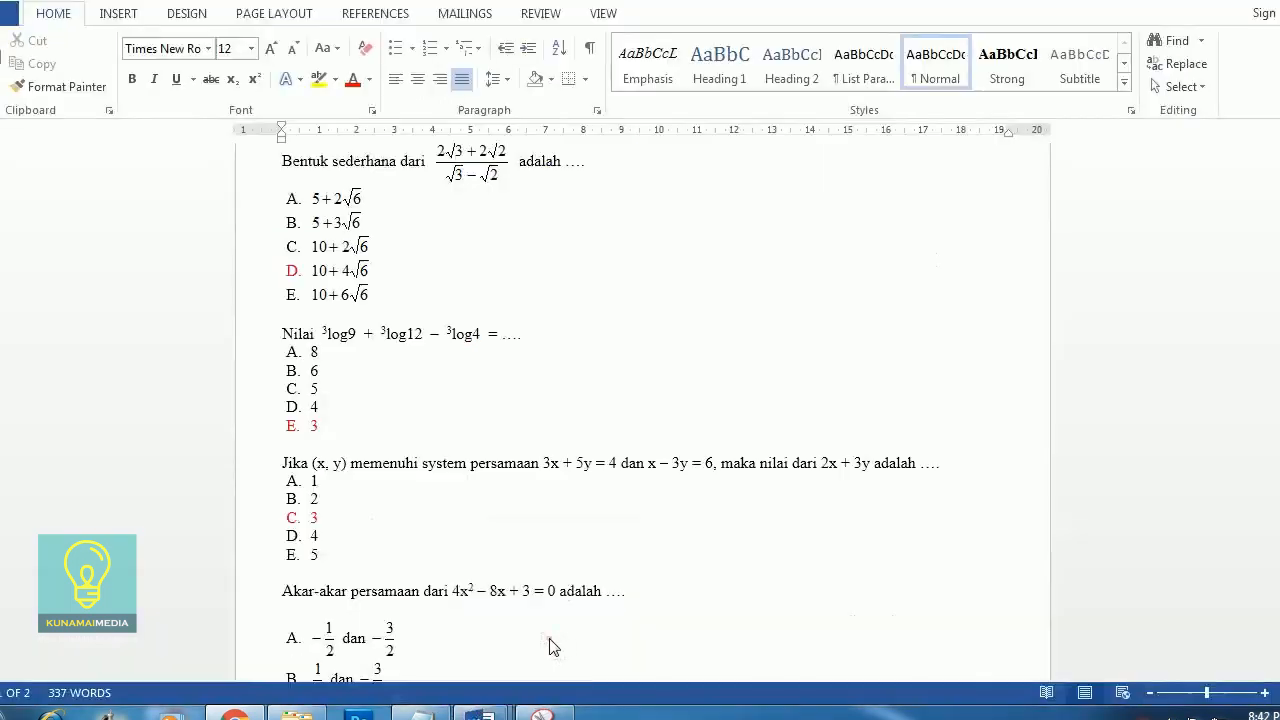
{"action": "scroll", "coordinate": [528, 515], "scroll_direction": "down", "scroll_amount": 20}
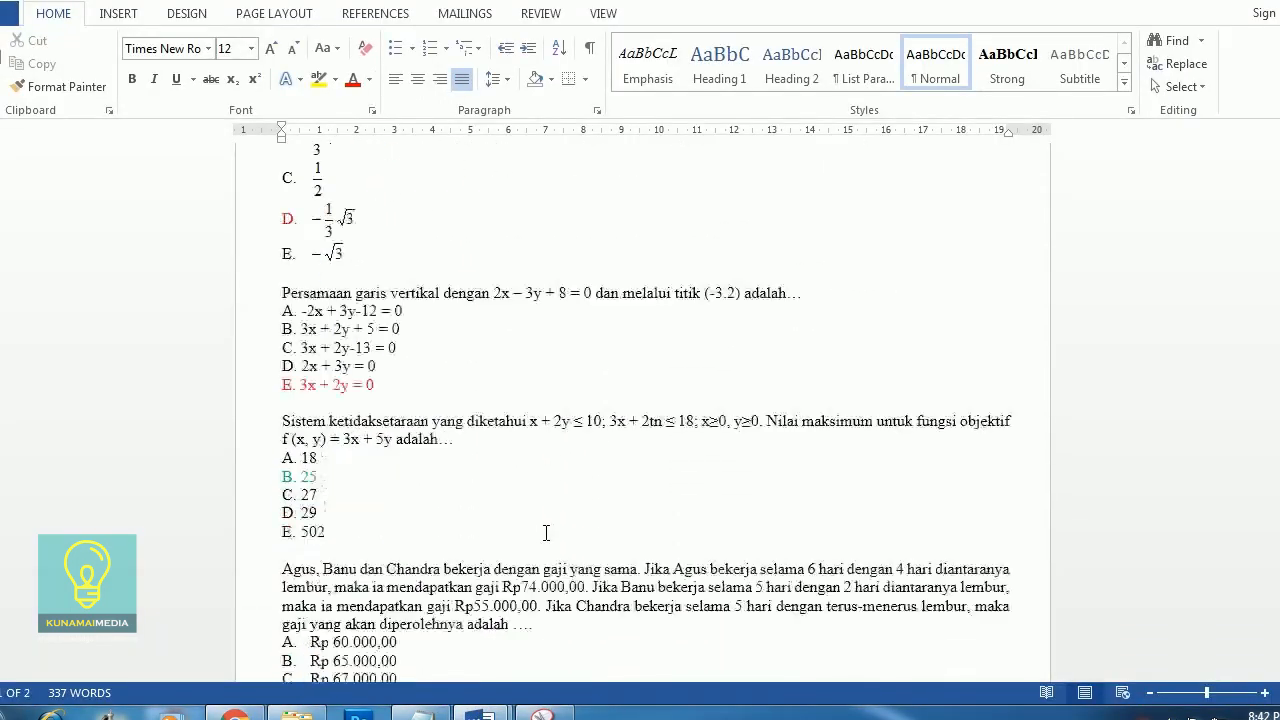
{"action": "scroll", "coordinate": [546, 535], "scroll_direction": "up", "scroll_amount": 3}
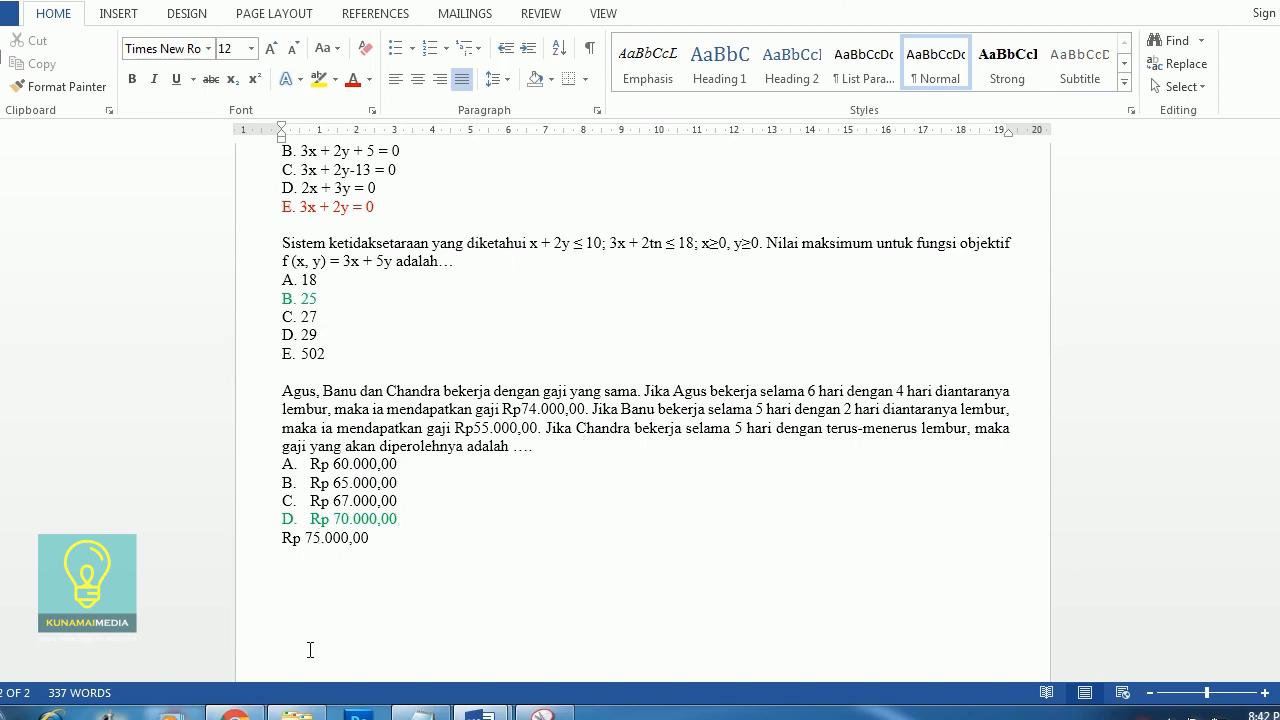
{"action": "key", "text": "alt+Tab"}
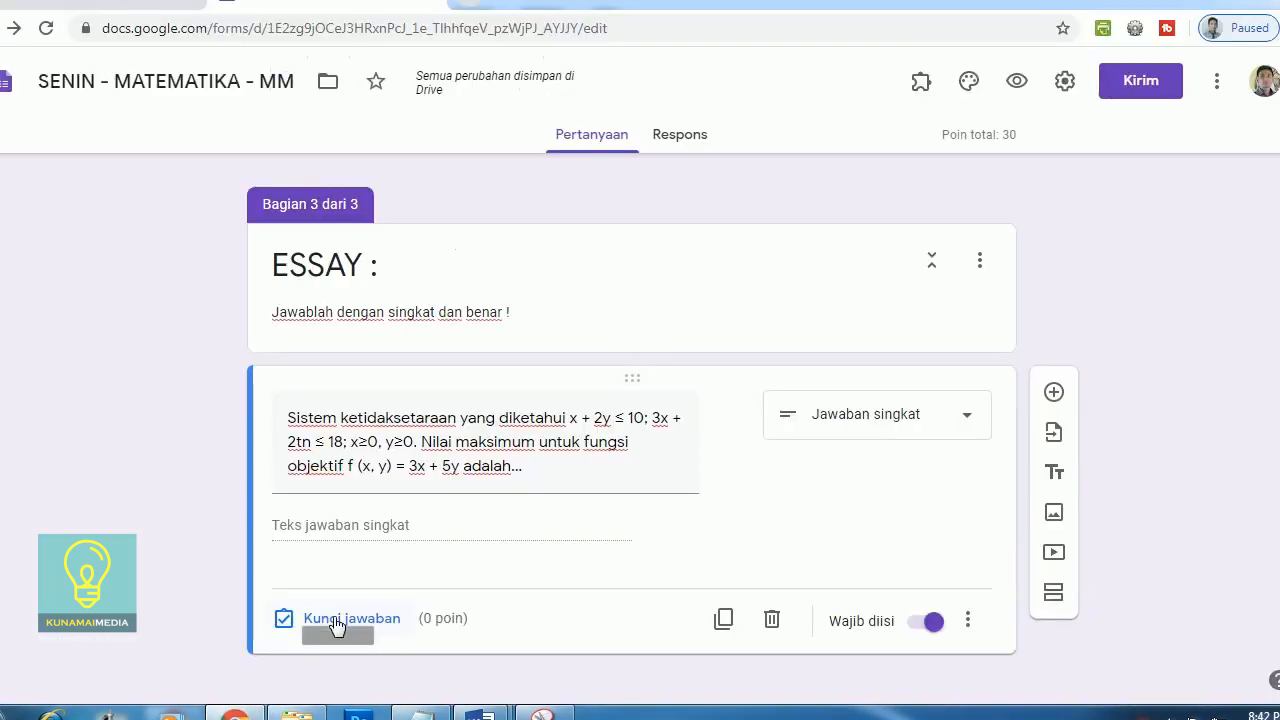
Set the inequality question's accepted answers to 25 and to 25 with a trailing space, worth 10 points
{"action": "left_click", "coordinate": [334, 619]}
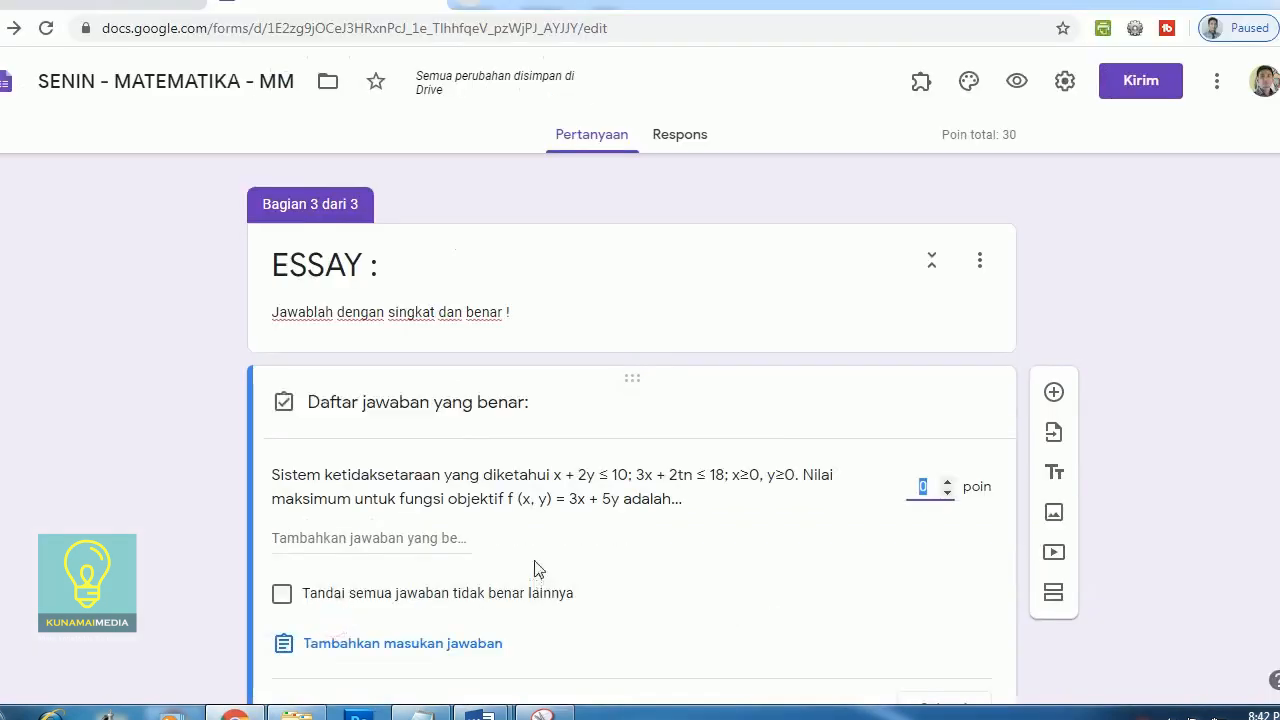
{"action": "left_click", "coordinate": [420, 538]}
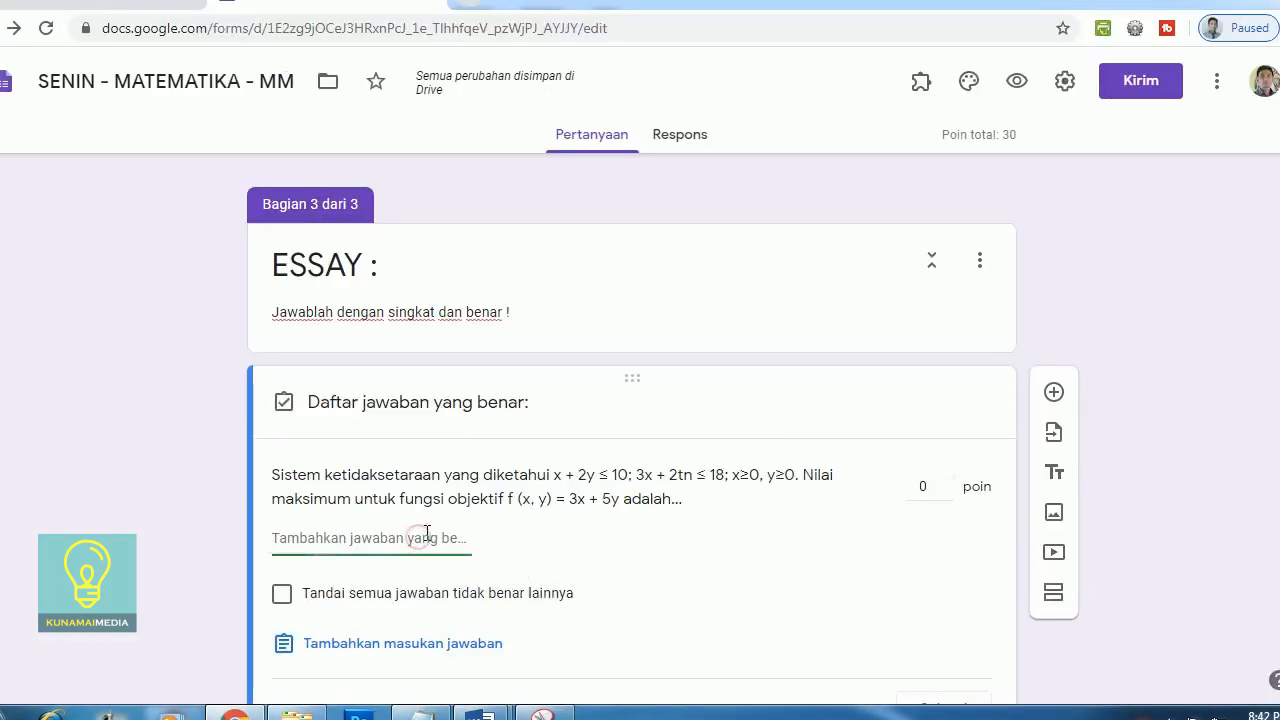
{"action": "type", "text": "5"}
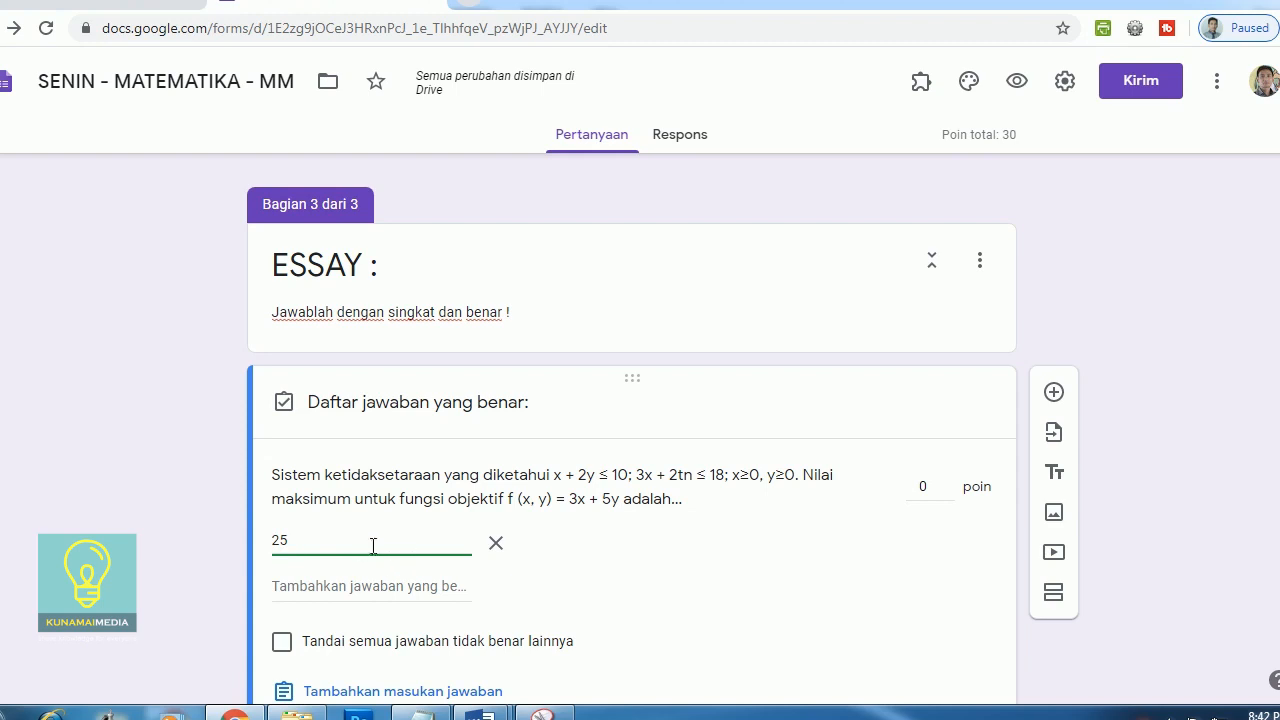
{"action": "left_click", "coordinate": [330, 590]}
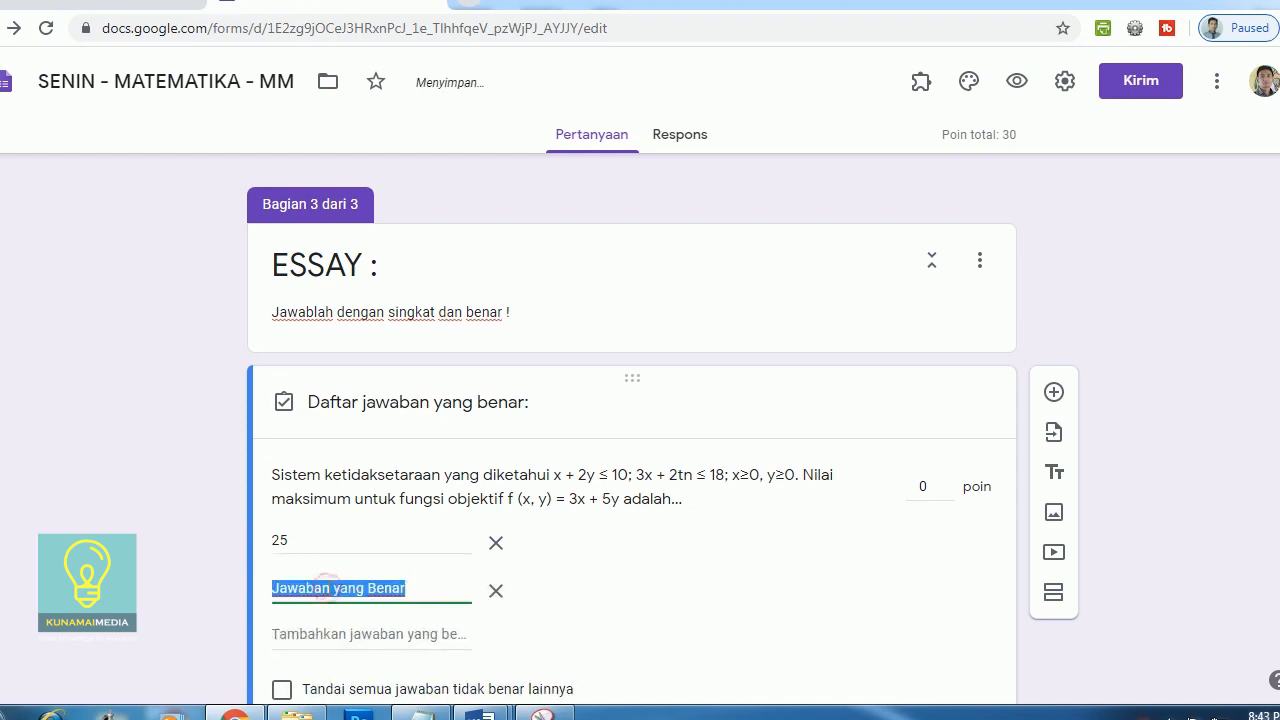
{"action": "type", "text": "25"}
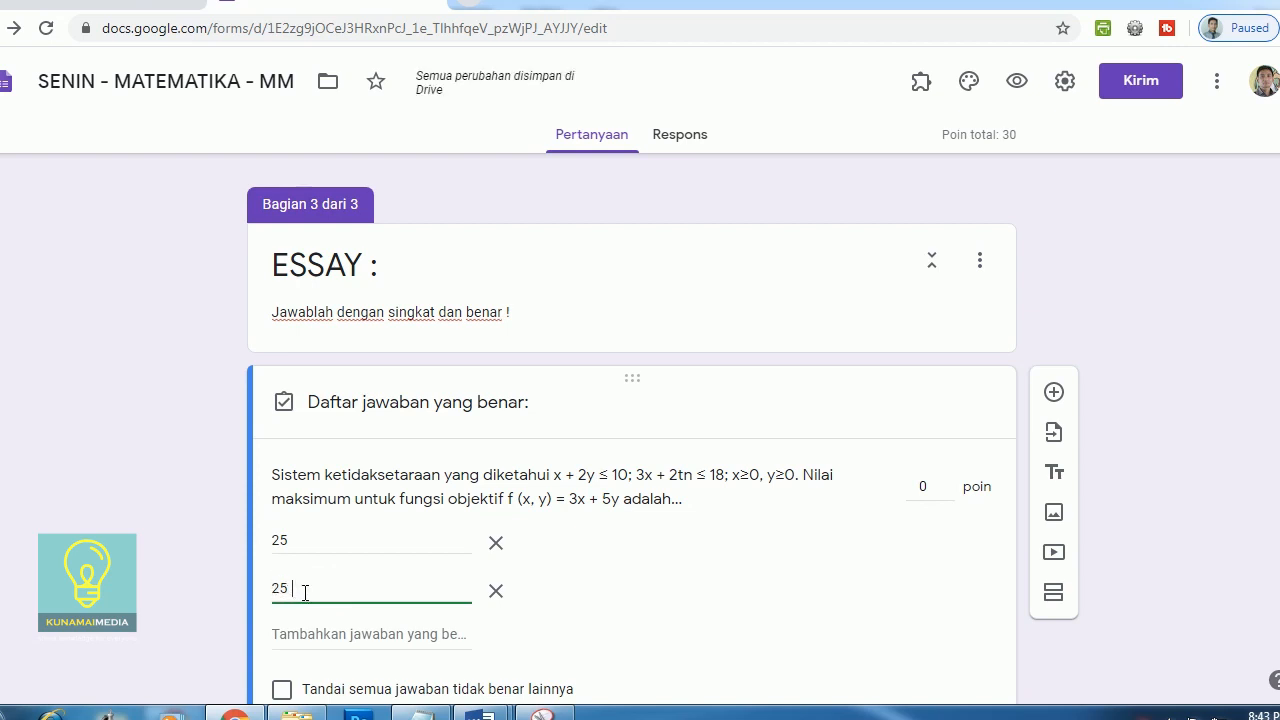
{"action": "double_click", "coordinate": [928, 485]}
{"action": "type", "text": "10"}
{"action": "left_click", "coordinate": [1213, 465]}
{"action": "scroll", "coordinate": [1211, 463], "scroll_direction": "down", "scroll_amount": 2}
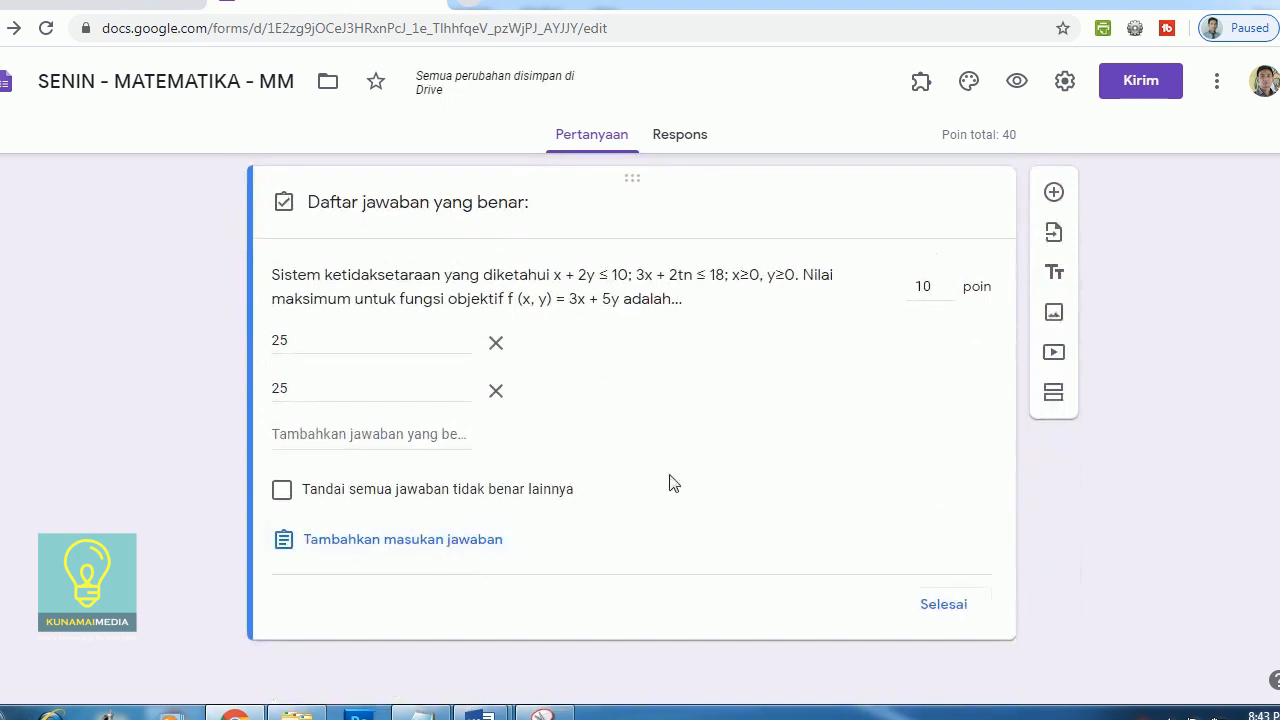
{"action": "left_click", "coordinate": [946, 606]}
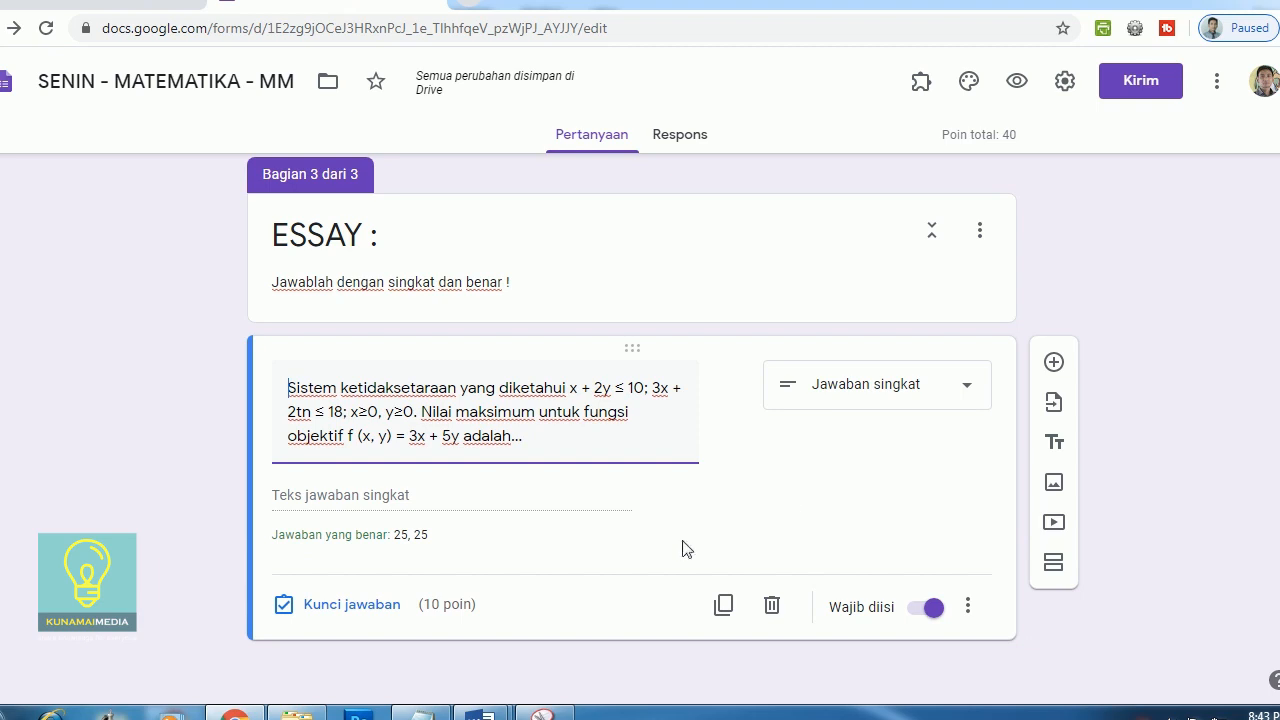
Add another essay question and fill it with the overtime wage word problem copied from the Word question document, without its options
{"action": "left_click", "coordinate": [1054, 366]}
{"action": "mouse_move", "coordinate": [486, 685]}
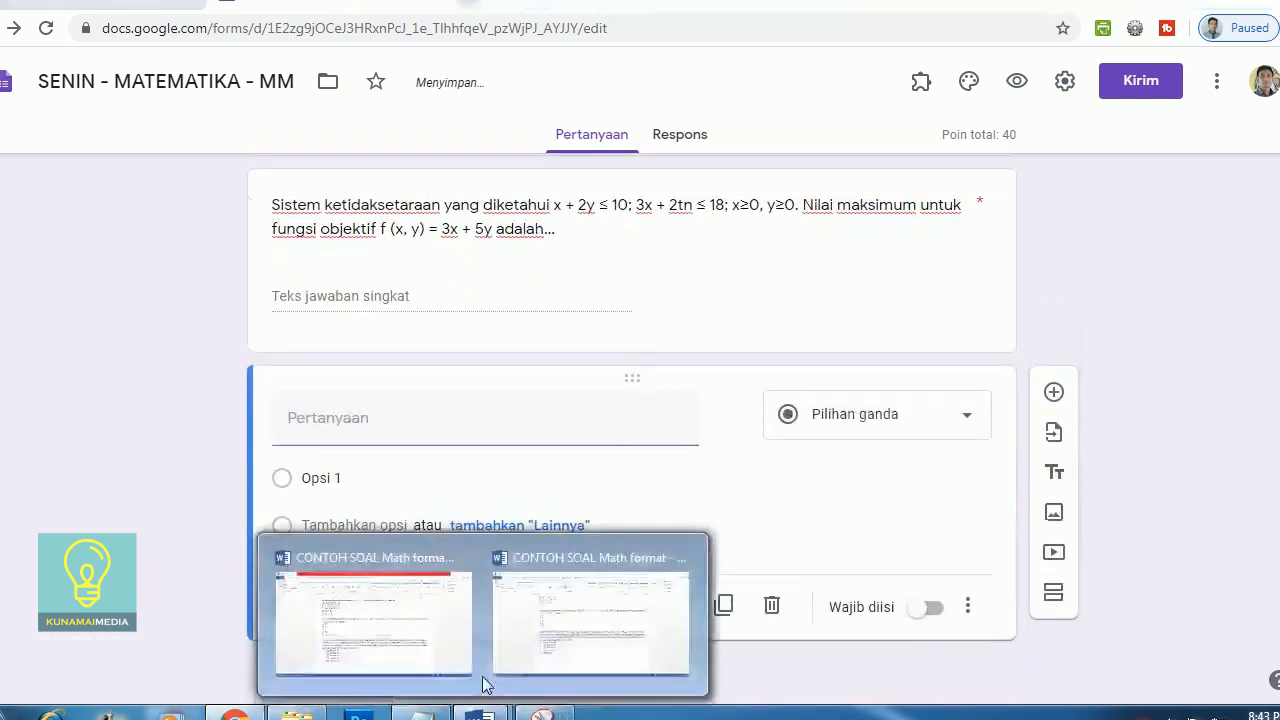
{"action": "left_click", "coordinate": [449, 663]}
{"action": "scroll", "coordinate": [400, 477], "scroll_direction": "down", "scroll_amount": 2}
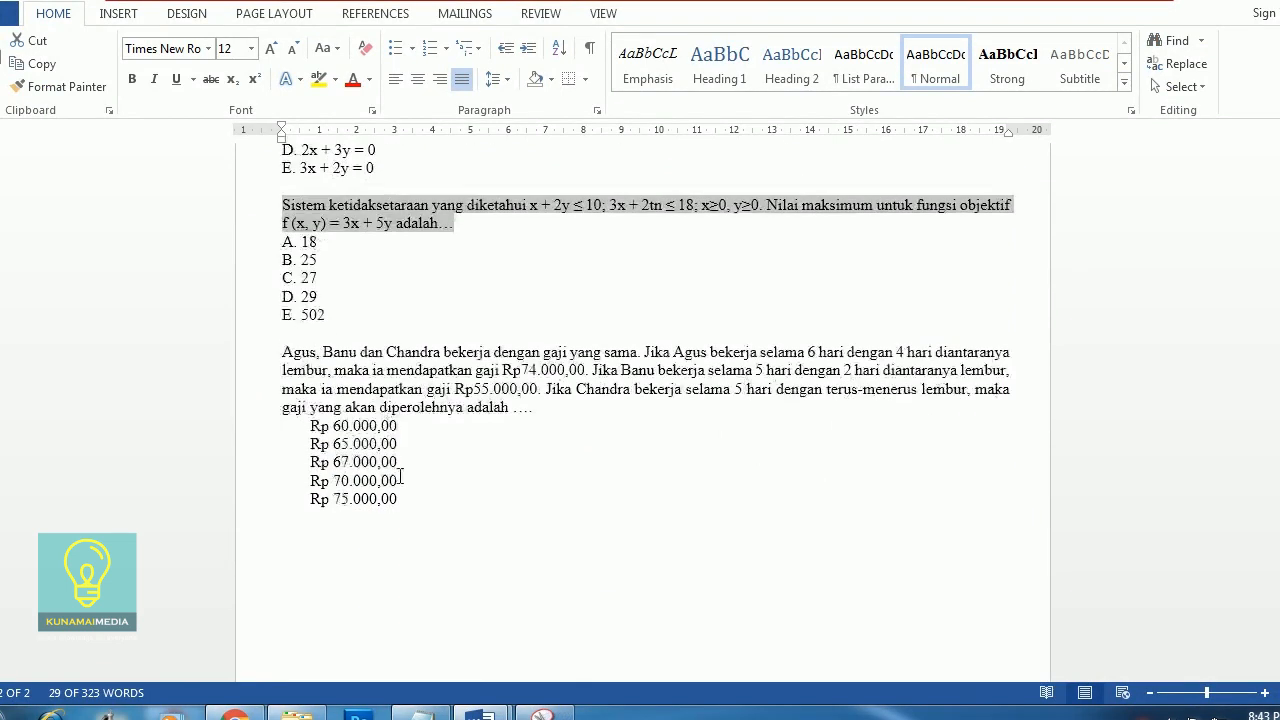
{"action": "left_click_drag", "start_coordinate": [287, 355], "coordinate": [535, 408]}
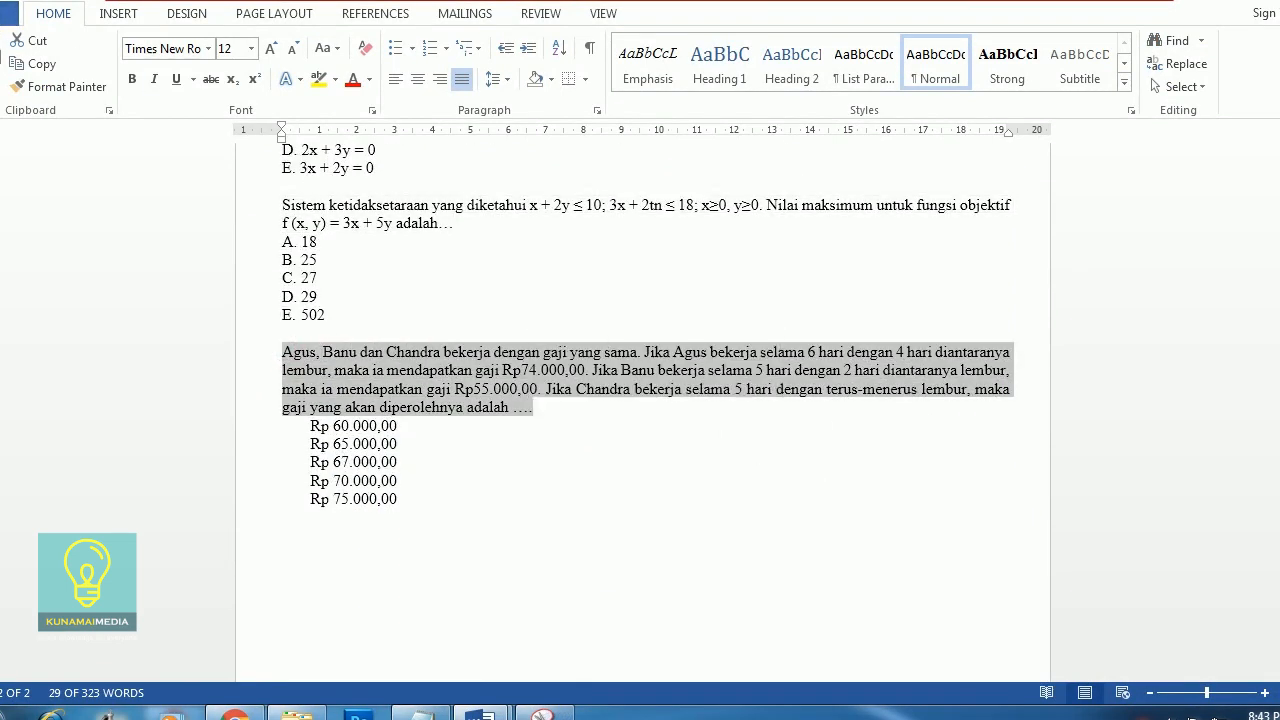
{"action": "left_click", "coordinate": [38, 66]}
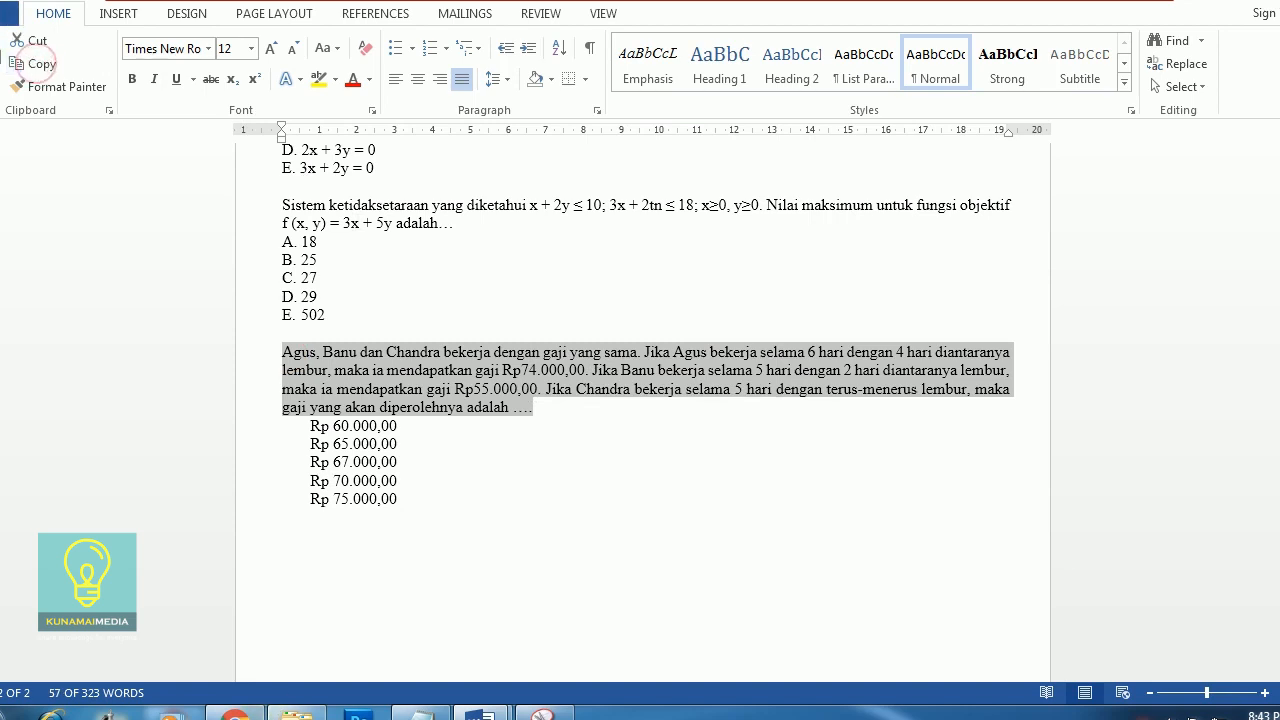
{"action": "left_click", "coordinate": [235, 715]}
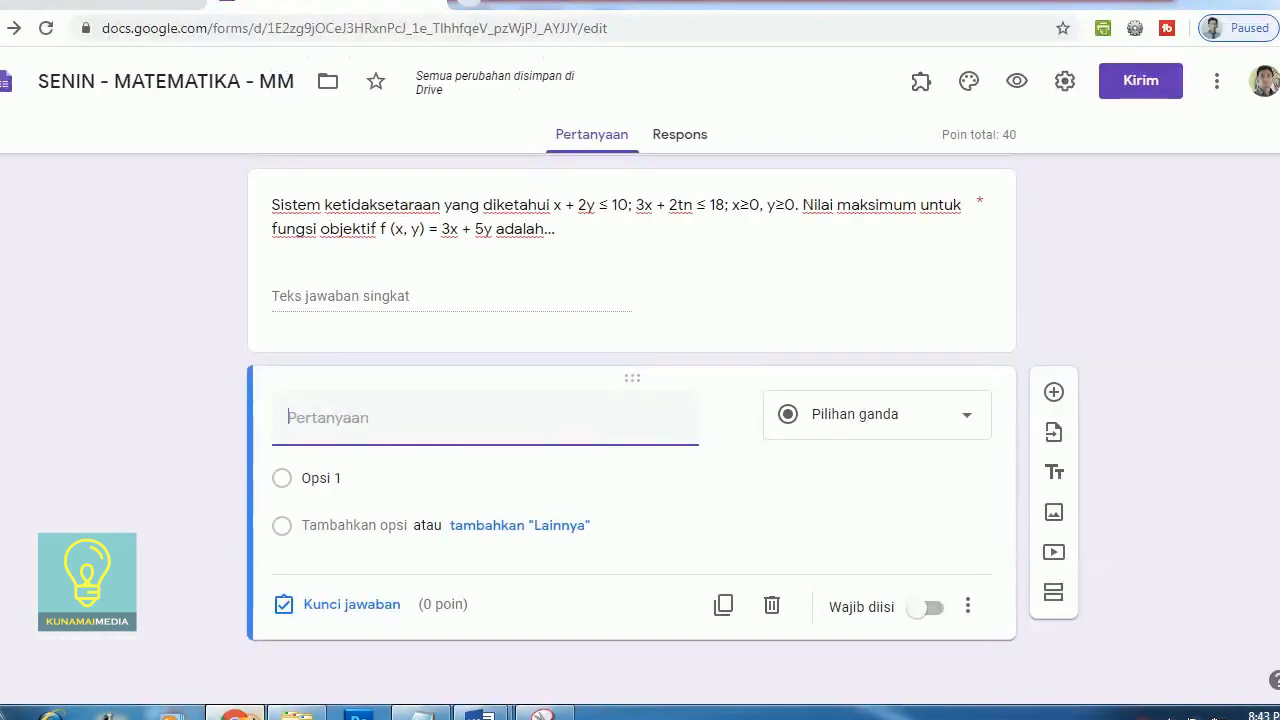
{"action": "right_click", "coordinate": [288, 415]}
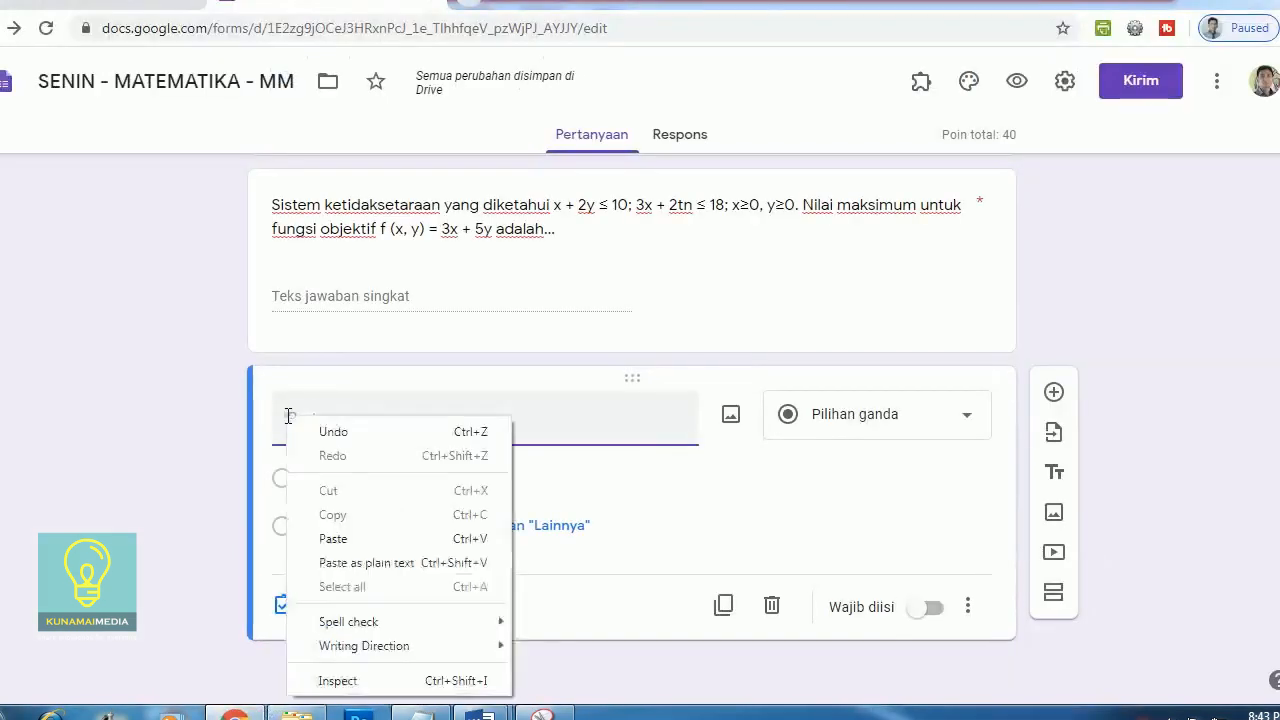
{"action": "left_click", "coordinate": [357, 538]}
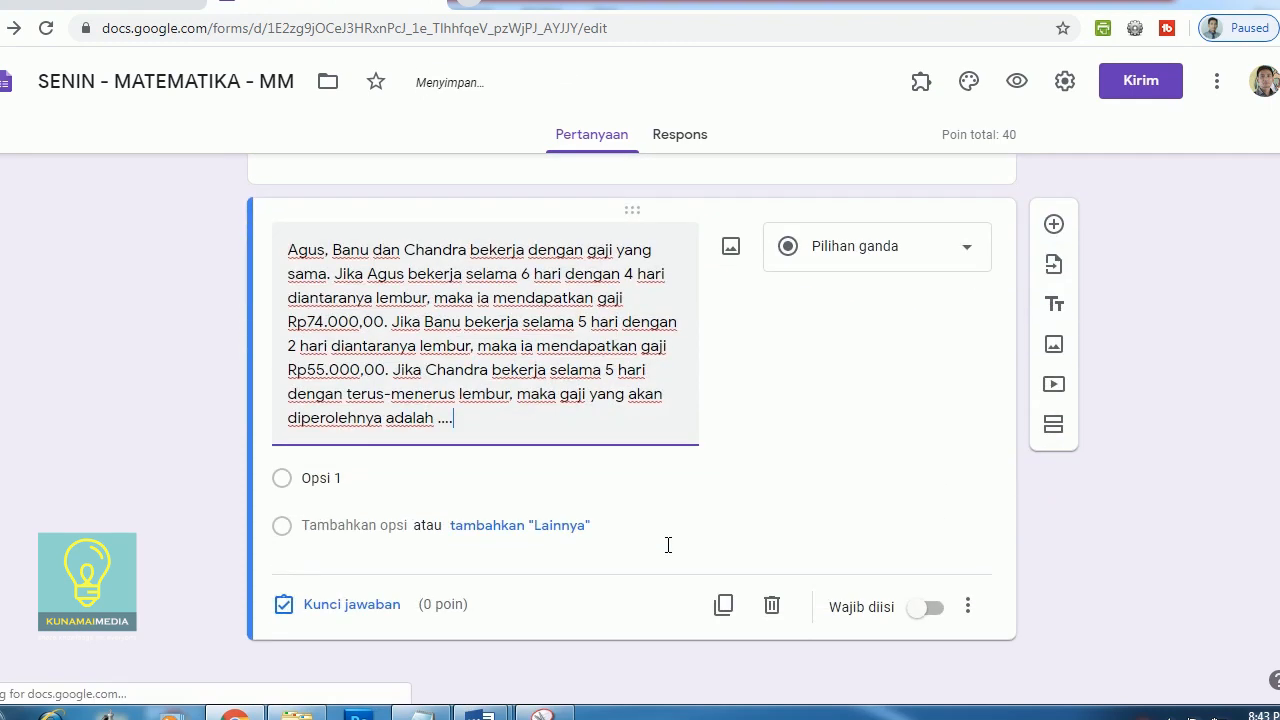
Set the overtime wage question's type to Jawaban singkat and make it required
{"action": "left_click", "coordinate": [876, 260]}
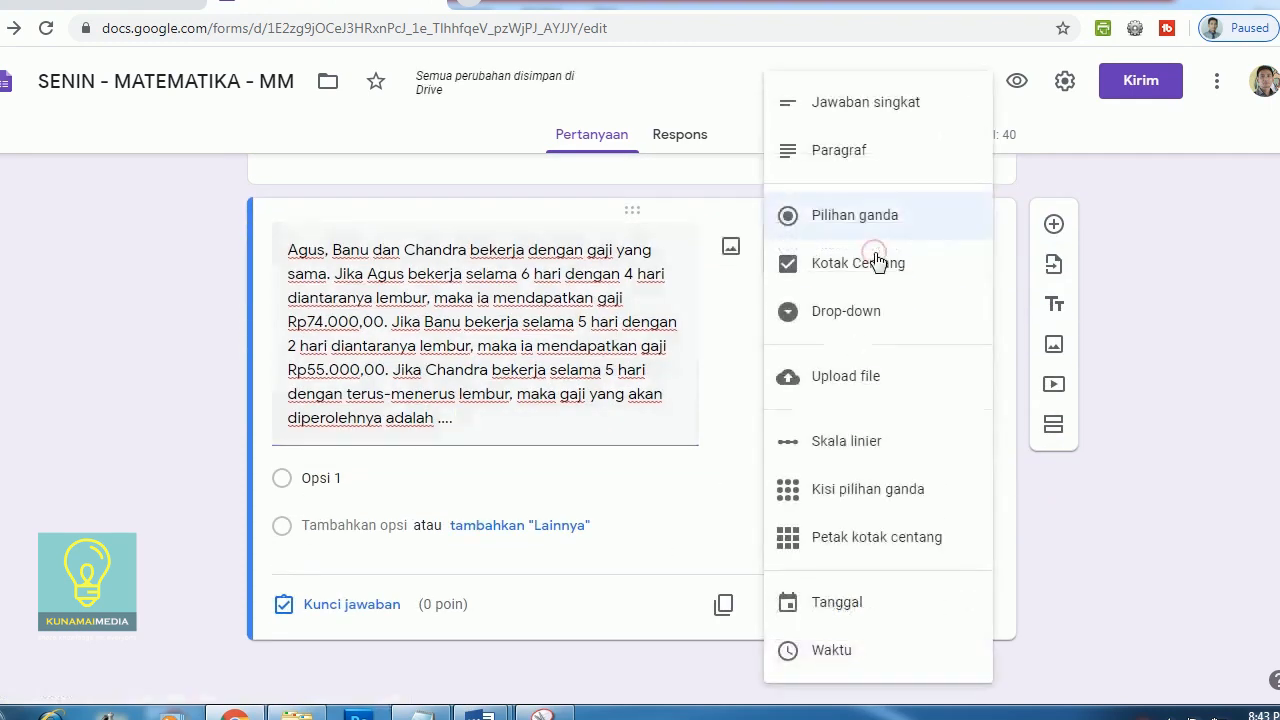
{"action": "left_click", "coordinate": [857, 112]}
{"action": "left_click", "coordinate": [934, 608]}
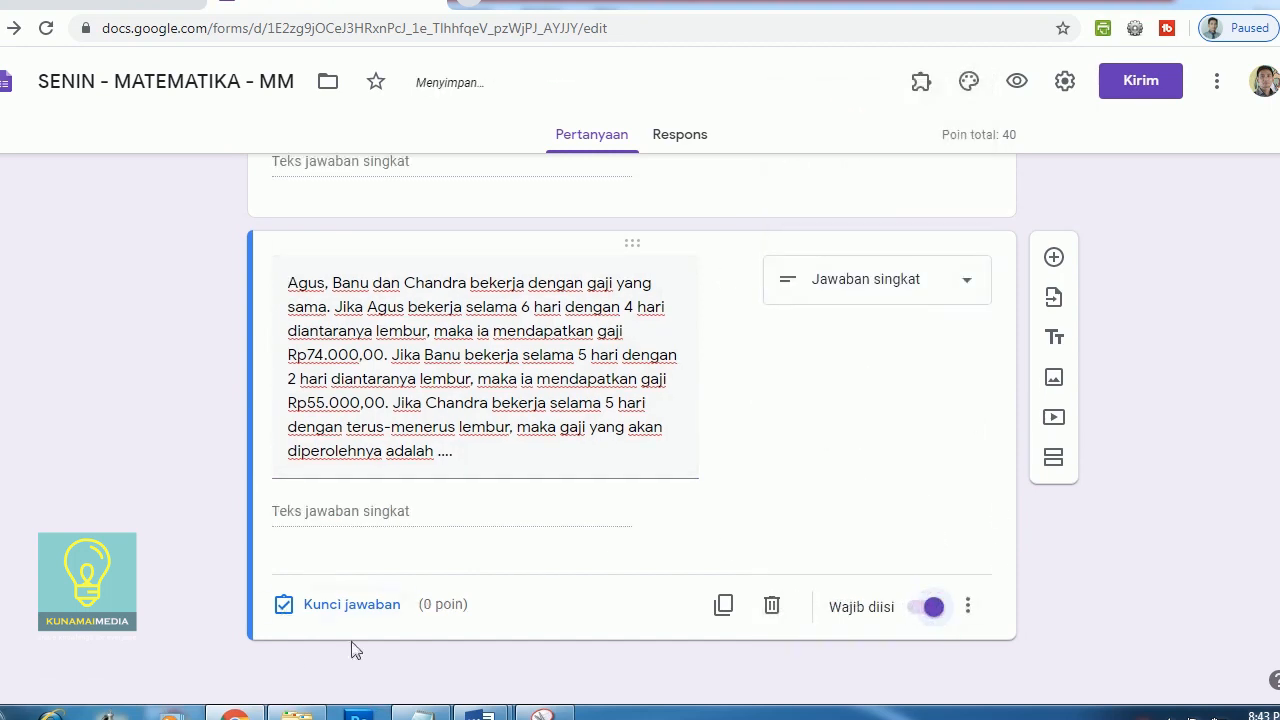
Open the overtime wage question's answer key and copy its correct answer, Rp 70.000,00, from the Word answer-key document
{"action": "left_click", "coordinate": [362, 606]}
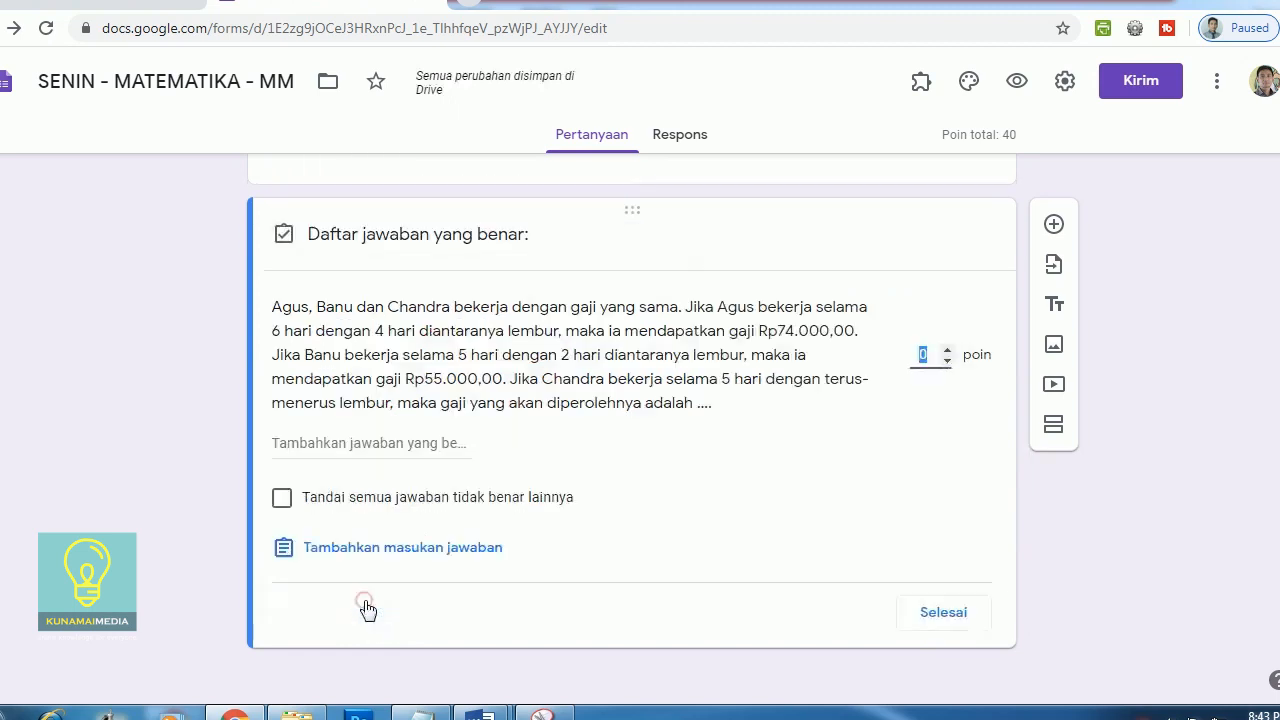
{"action": "mouse_move", "coordinate": [480, 712]}
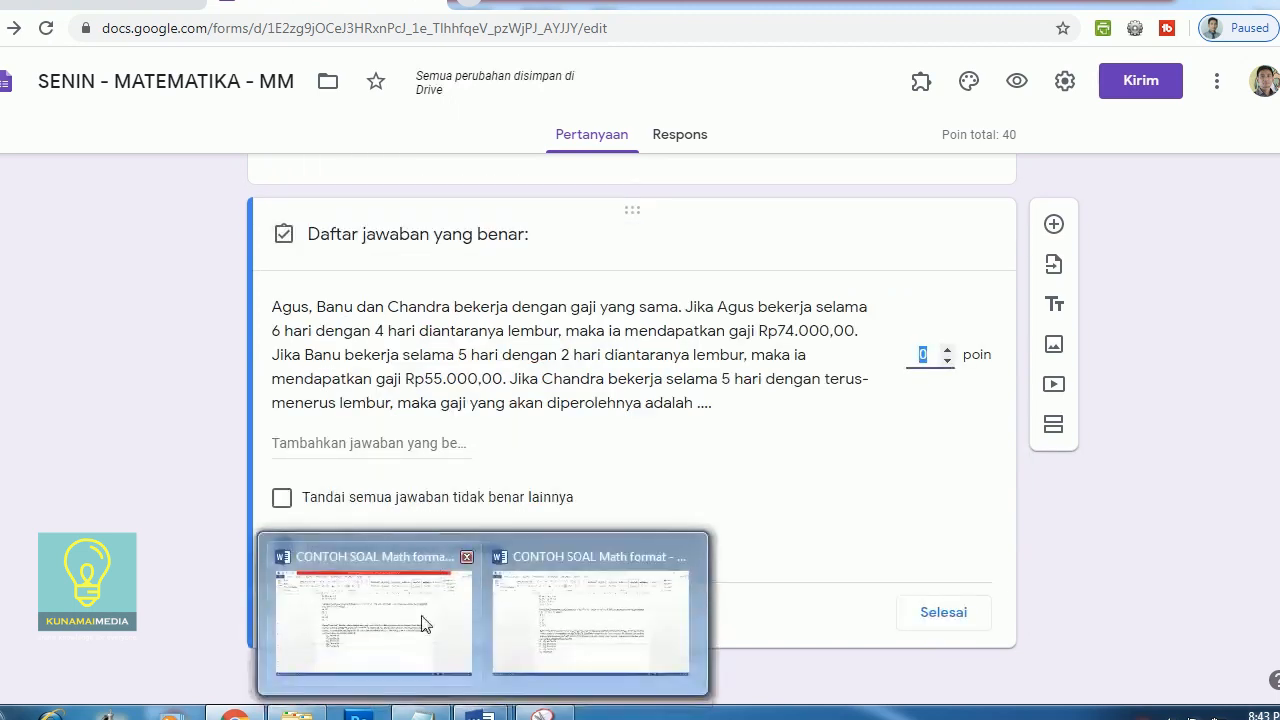
{"action": "left_click", "coordinate": [548, 655]}
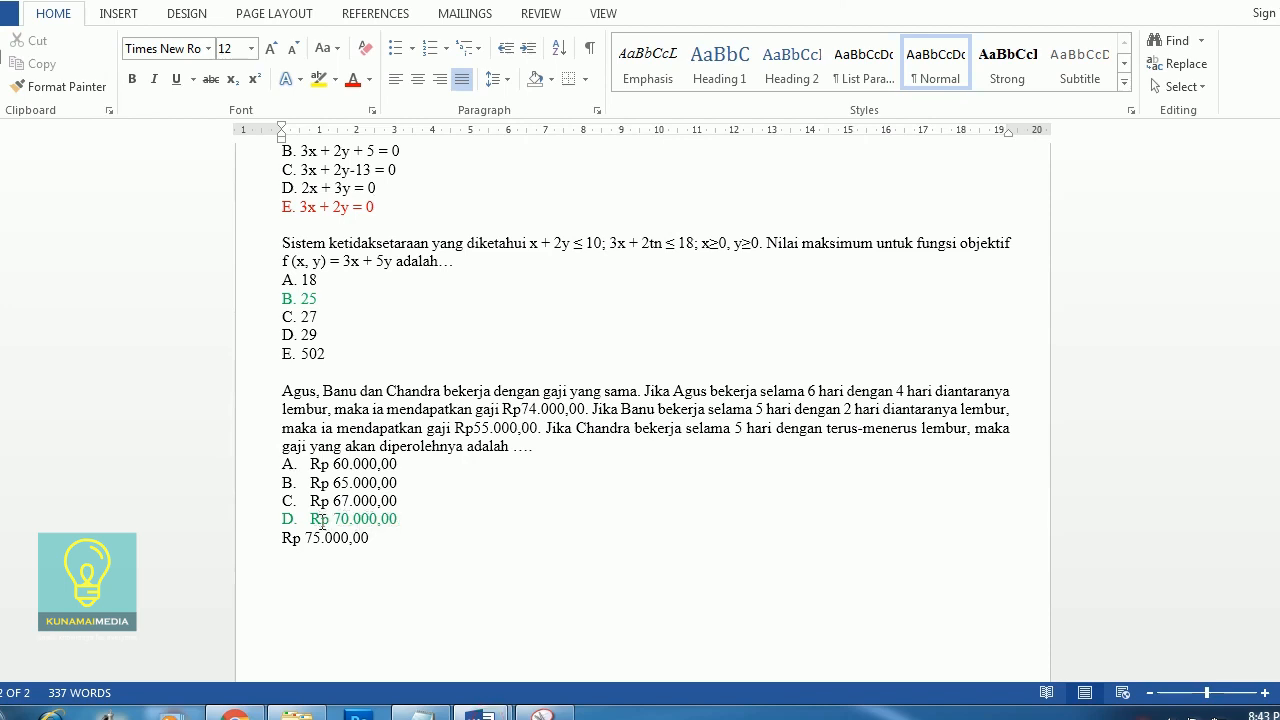
{"action": "left_click_drag", "start_coordinate": [329, 518], "coordinate": [401, 524]}
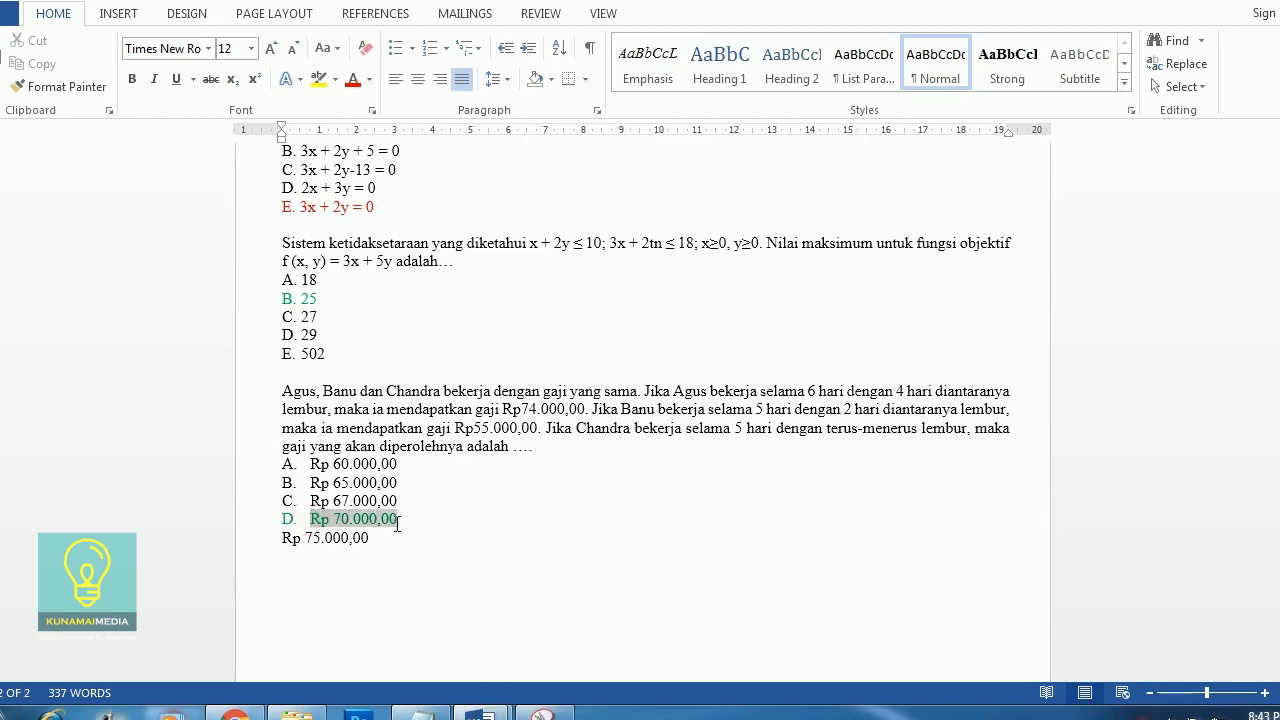
{"action": "left_click", "coordinate": [20, 63]}
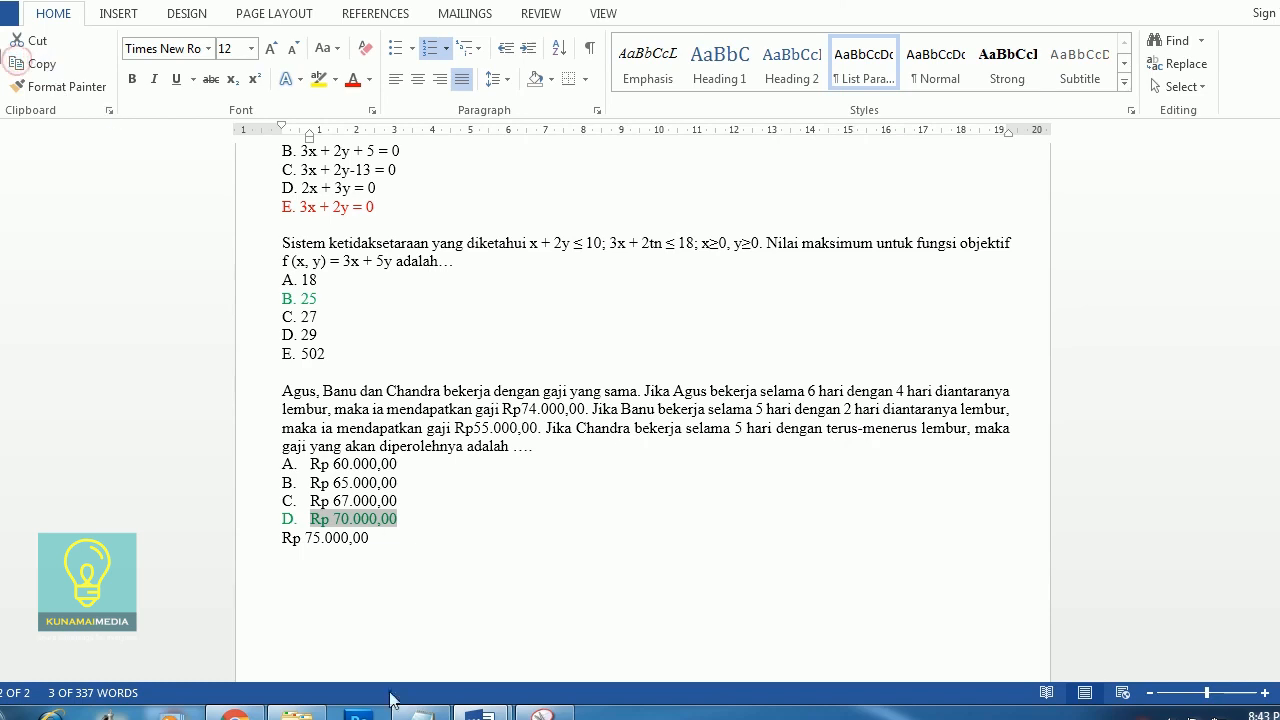
Paste the copied answer as an accepted answer in the form and remove its option letter, leaving Rp 70.000,00
{"action": "left_click", "coordinate": [240, 712]}
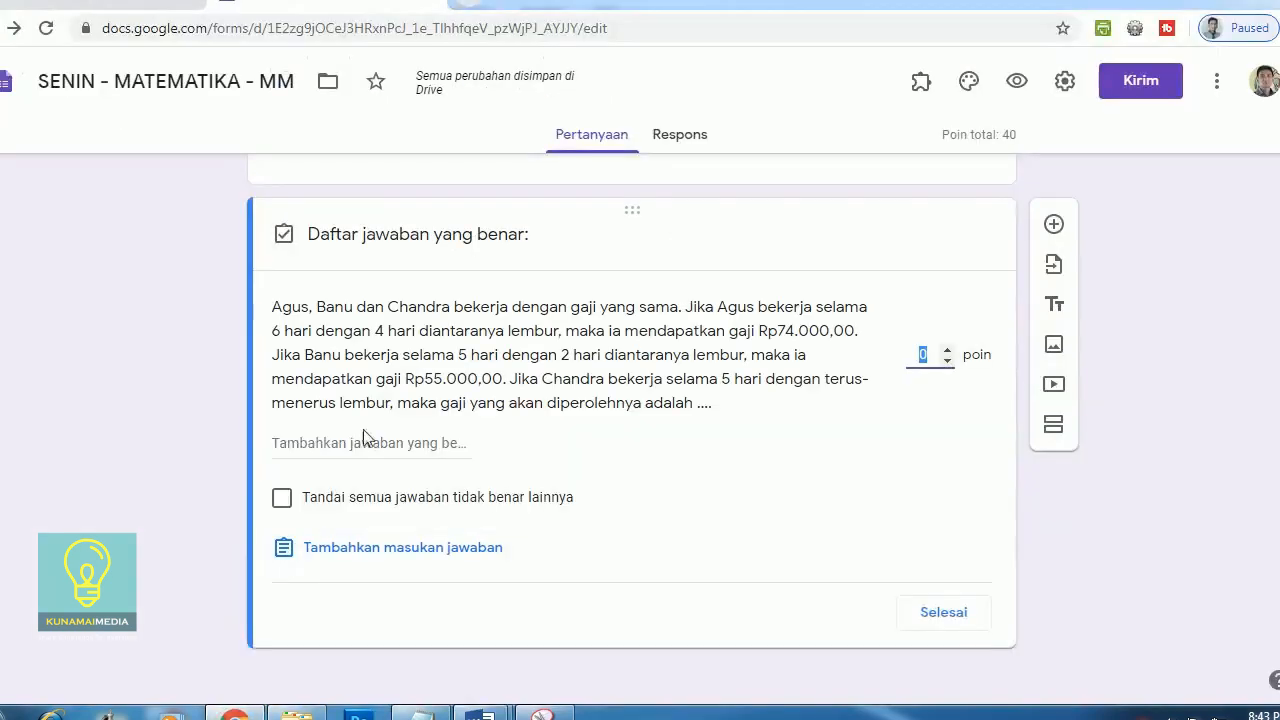
{"action": "left_click", "coordinate": [339, 447]}
{"action": "right_click", "coordinate": [339, 447]}
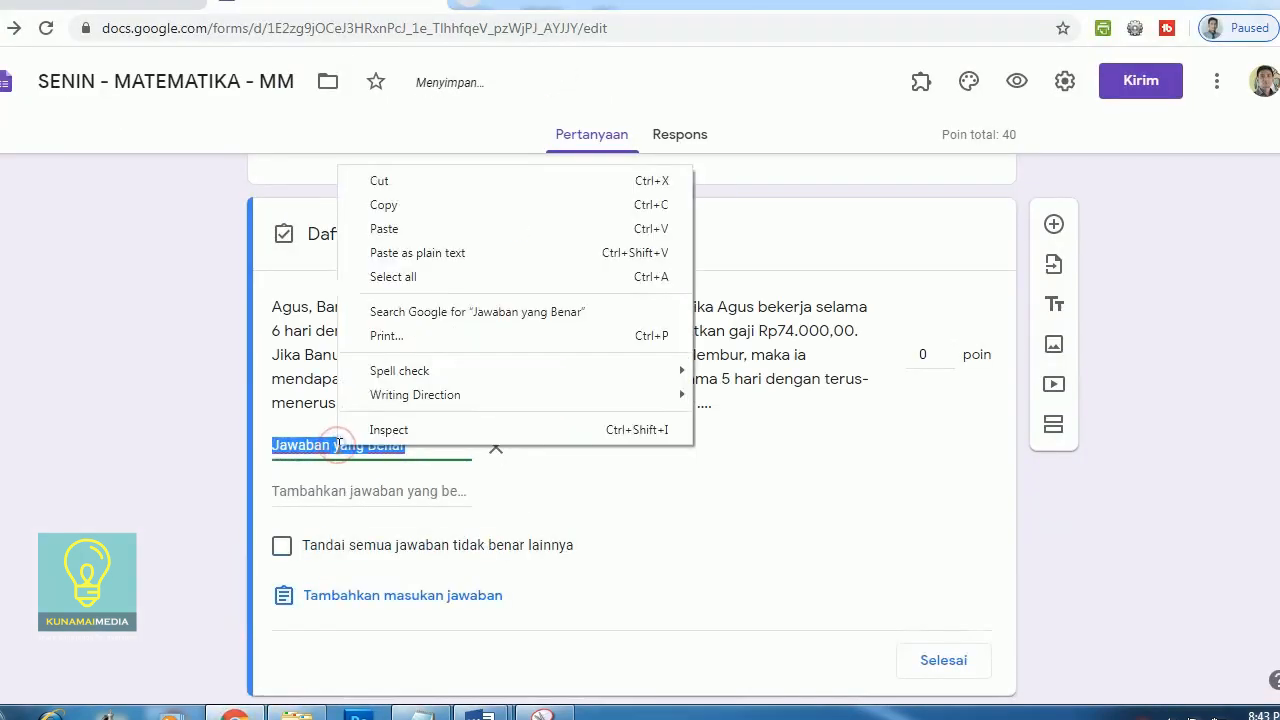
{"action": "left_click", "coordinate": [403, 230]}
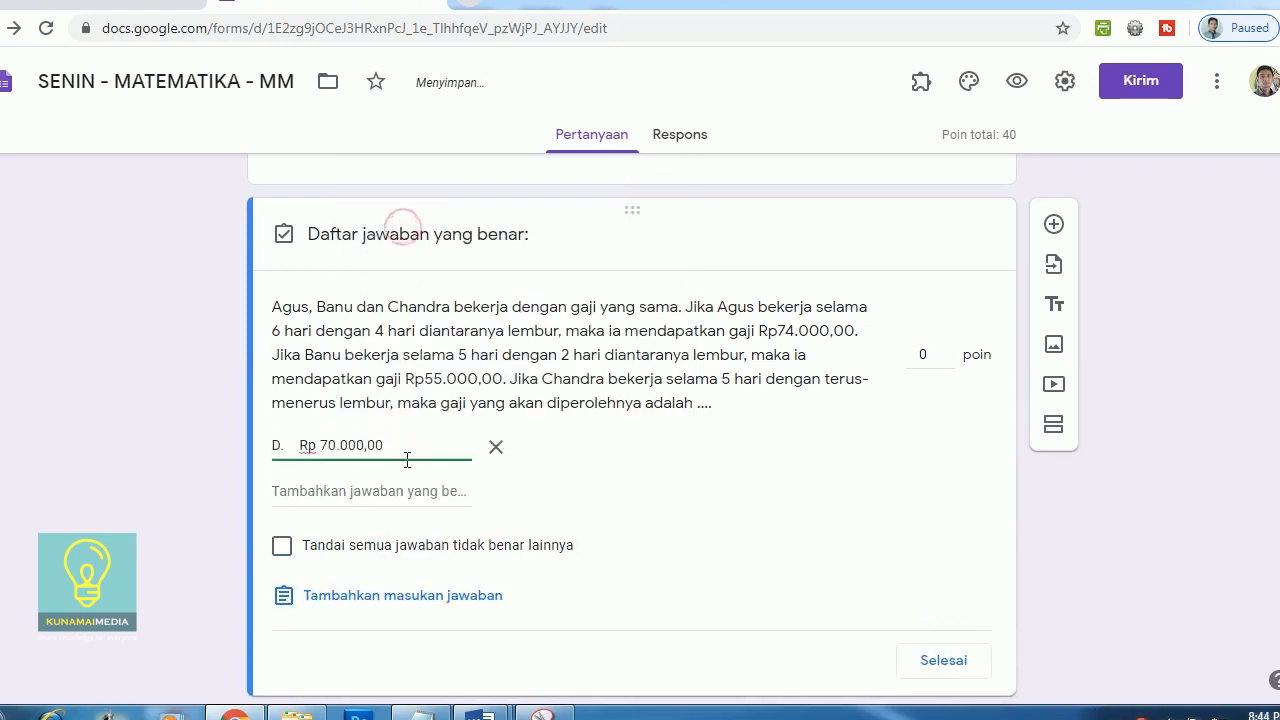
{"action": "left_click", "coordinate": [297, 448]}
{"action": "key", "text": "BackSpace"}
{"action": "key", "text": "BackSpace"}
{"action": "key", "text": "BackSpace"}
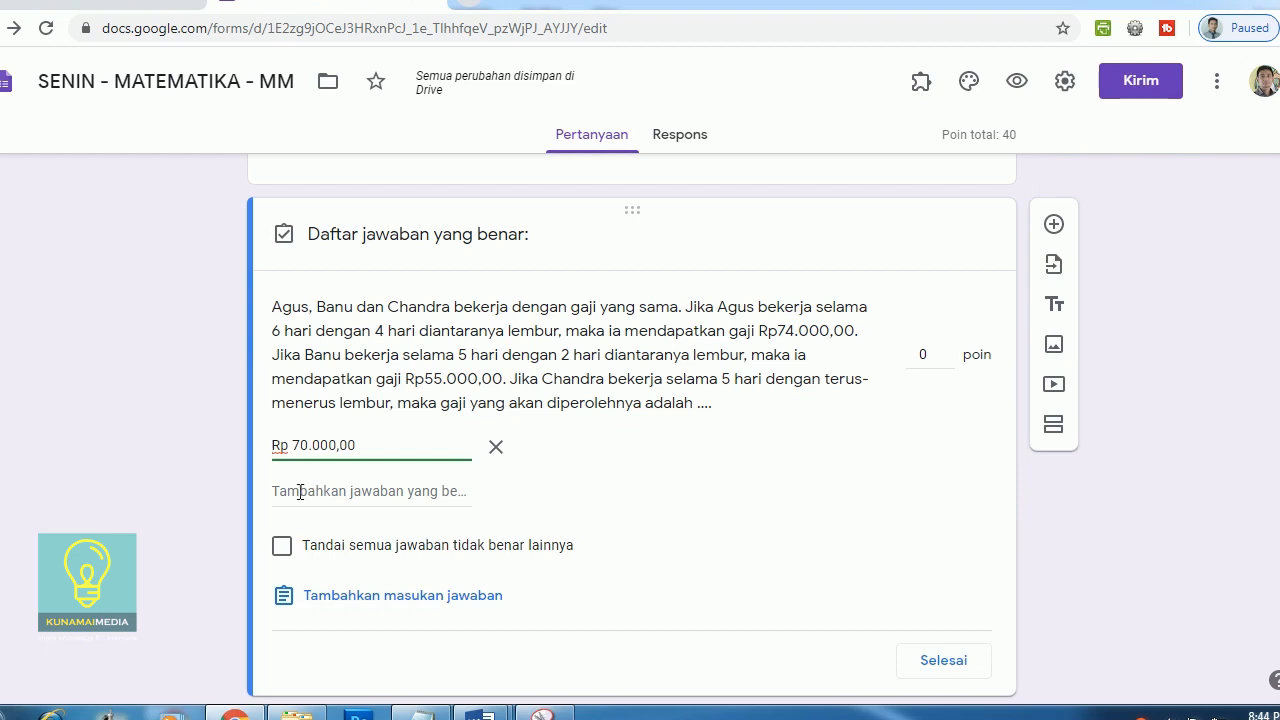
Add the accepted answer variants rp 70.000,00, RP70.000,00 and rp70.000,00 to the overtime wage question
{"action": "left_click", "coordinate": [300, 492]}
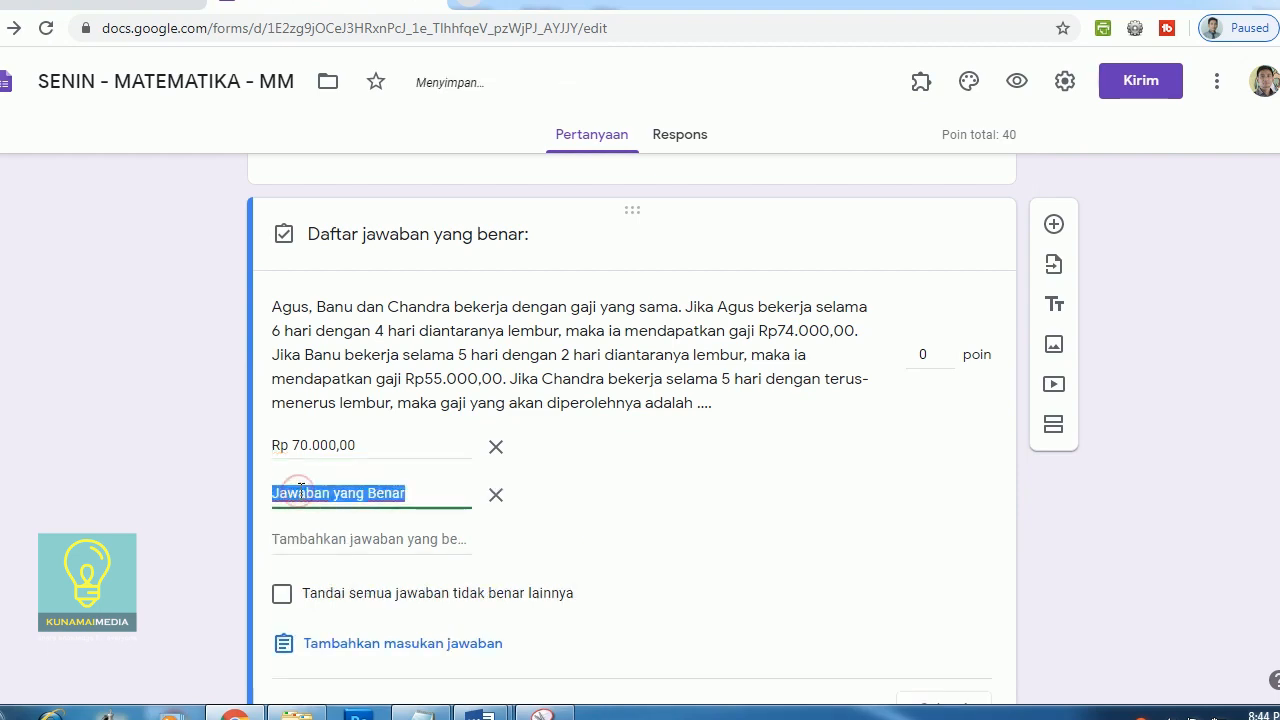
{"action": "type", "text": "rp "}
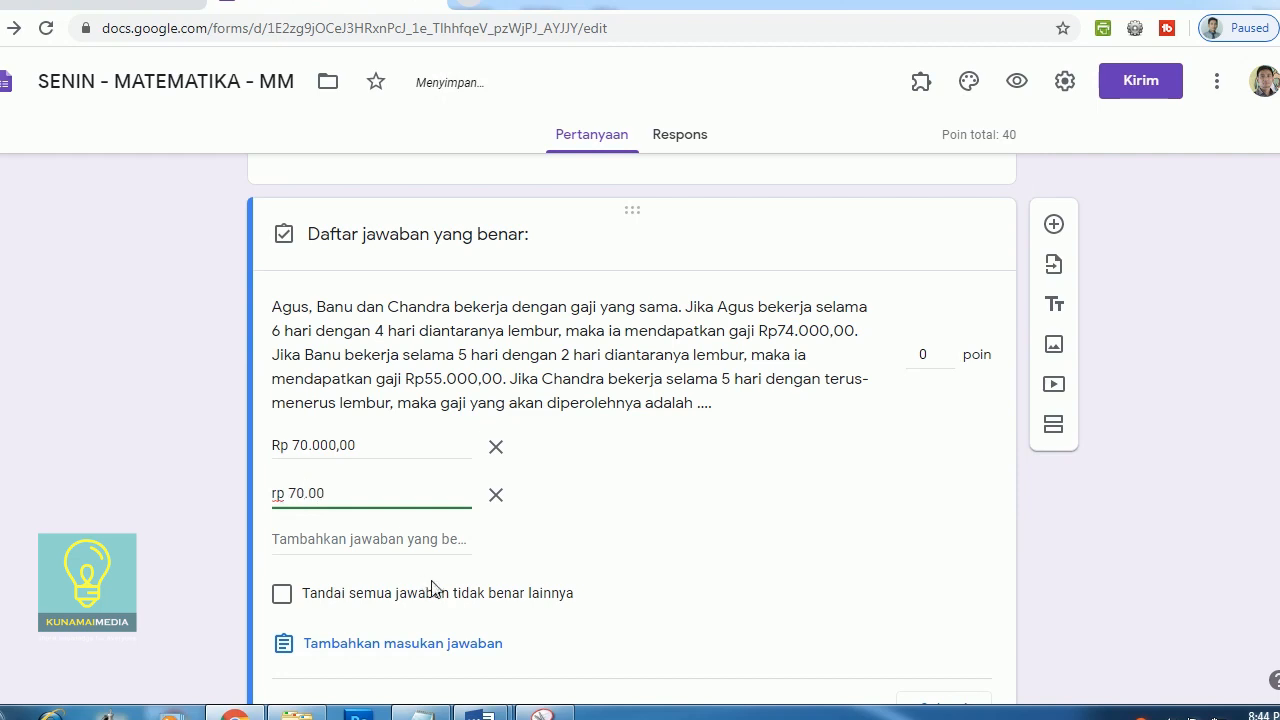
{"action": "type", "text": "70.000,00"}
{"action": "left_click", "coordinate": [335, 540]}
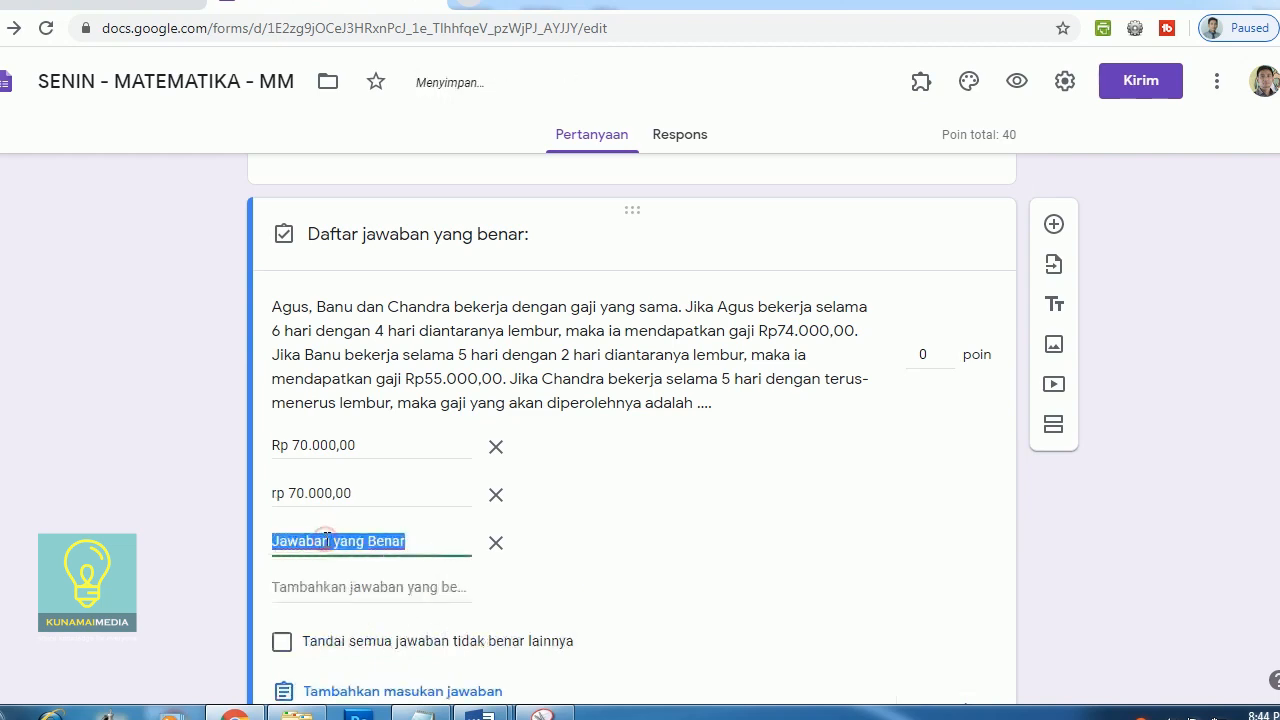
{"action": "type", "text": "R"}
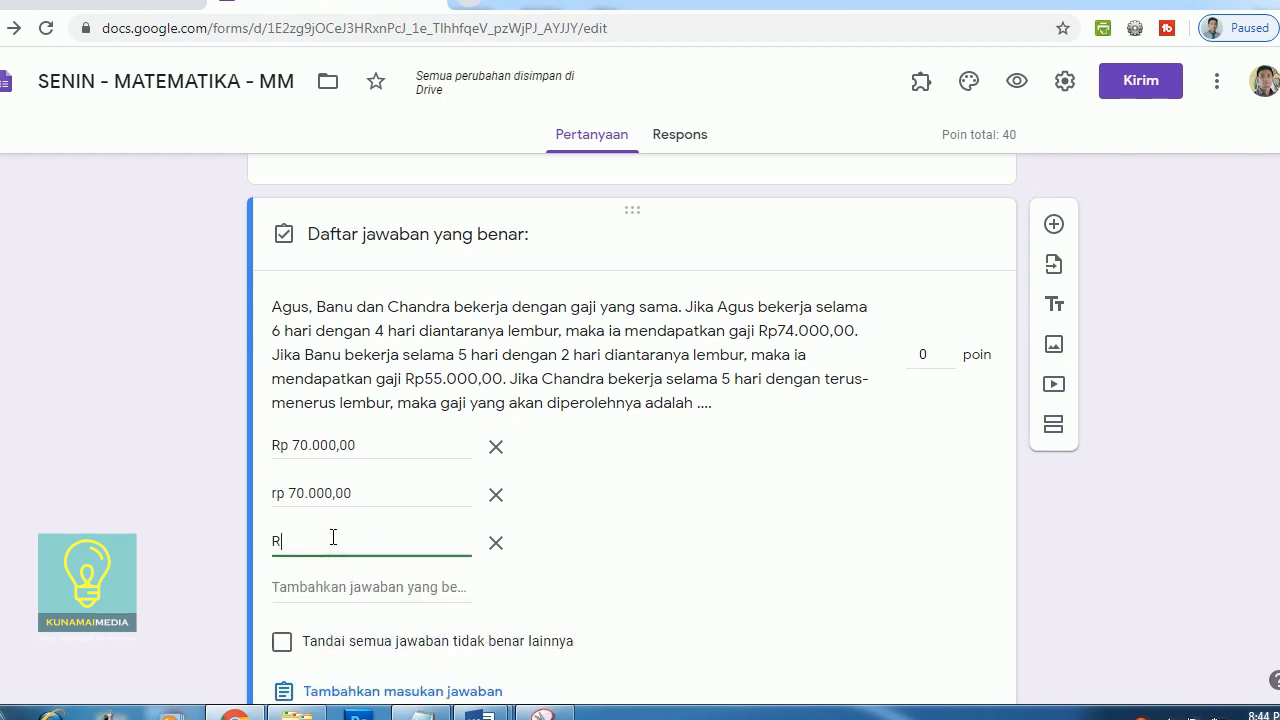
{"action": "type", "text": "P700"}
{"action": "left_click", "coordinate": [301, 541]}
{"action": "type", "text": "."}
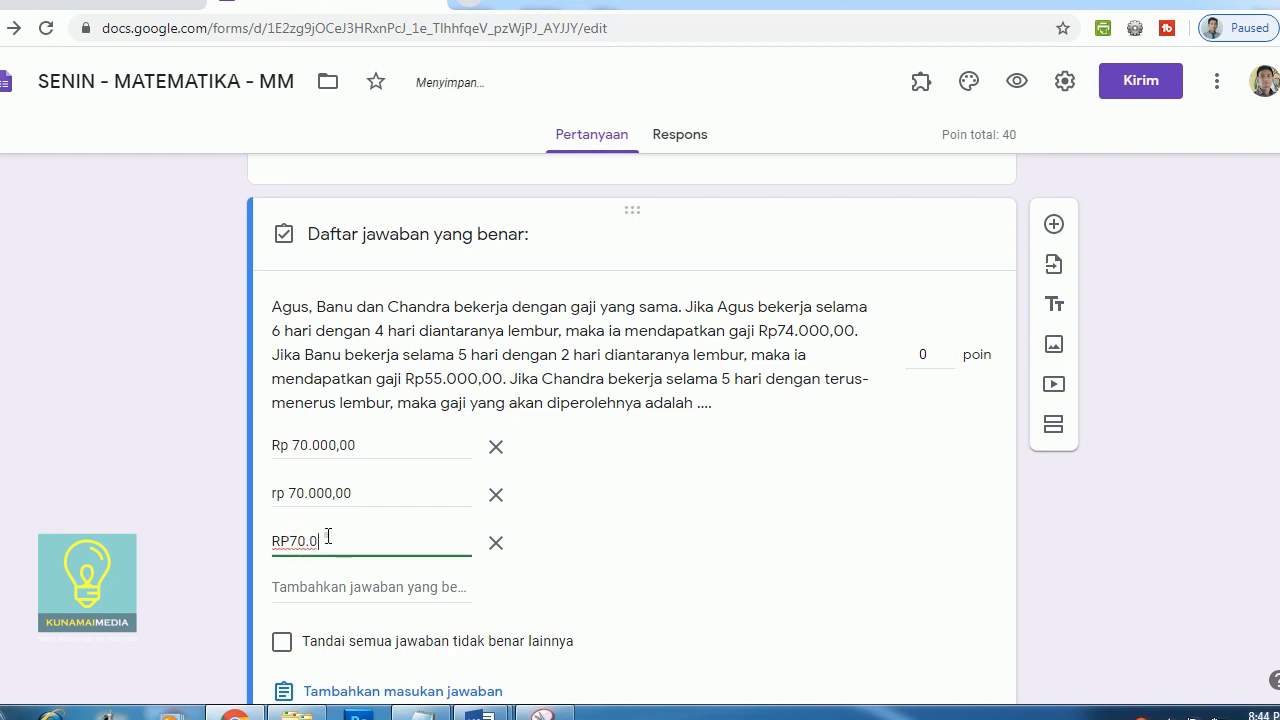
{"action": "type", "text": "000,00"}
{"action": "left_click", "coordinate": [298, 588]}
{"action": "type", "text": "r"}
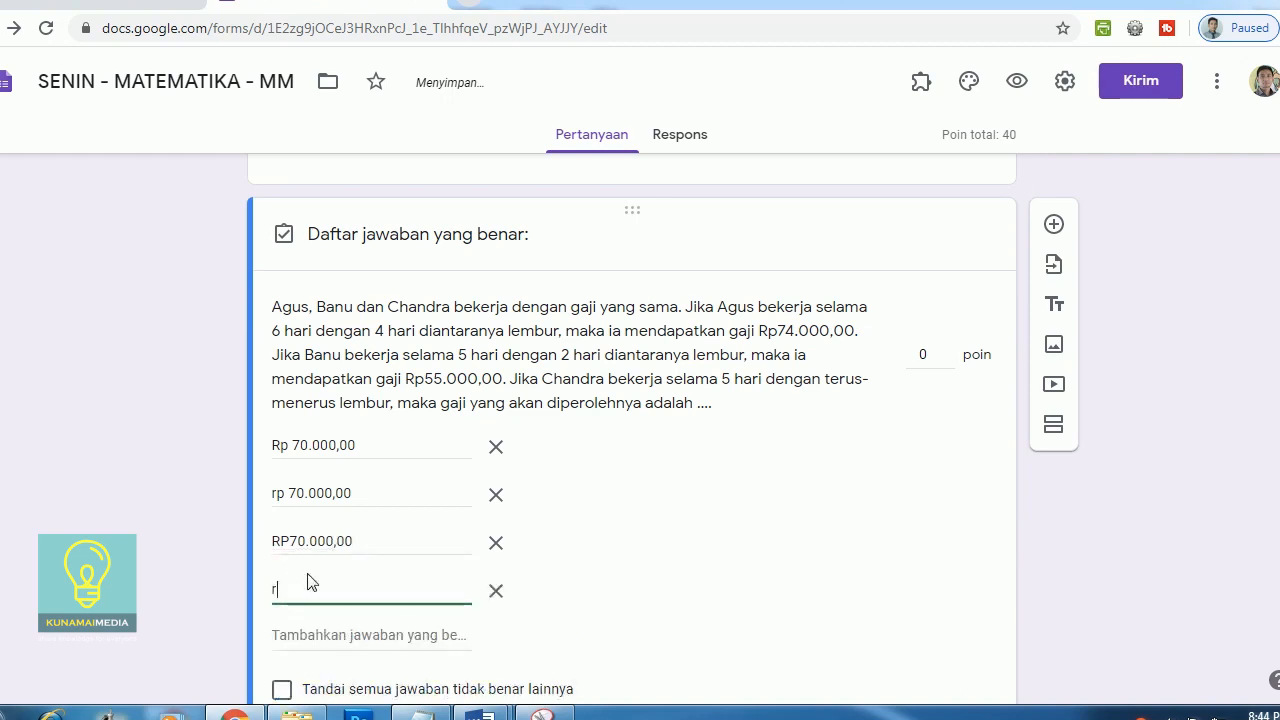
{"action": "type", "text": "p70.000,00"}
Add the accepted answers RP 70000 and rp 70000, written without separators or decimals
{"action": "left_click", "coordinate": [309, 636]}
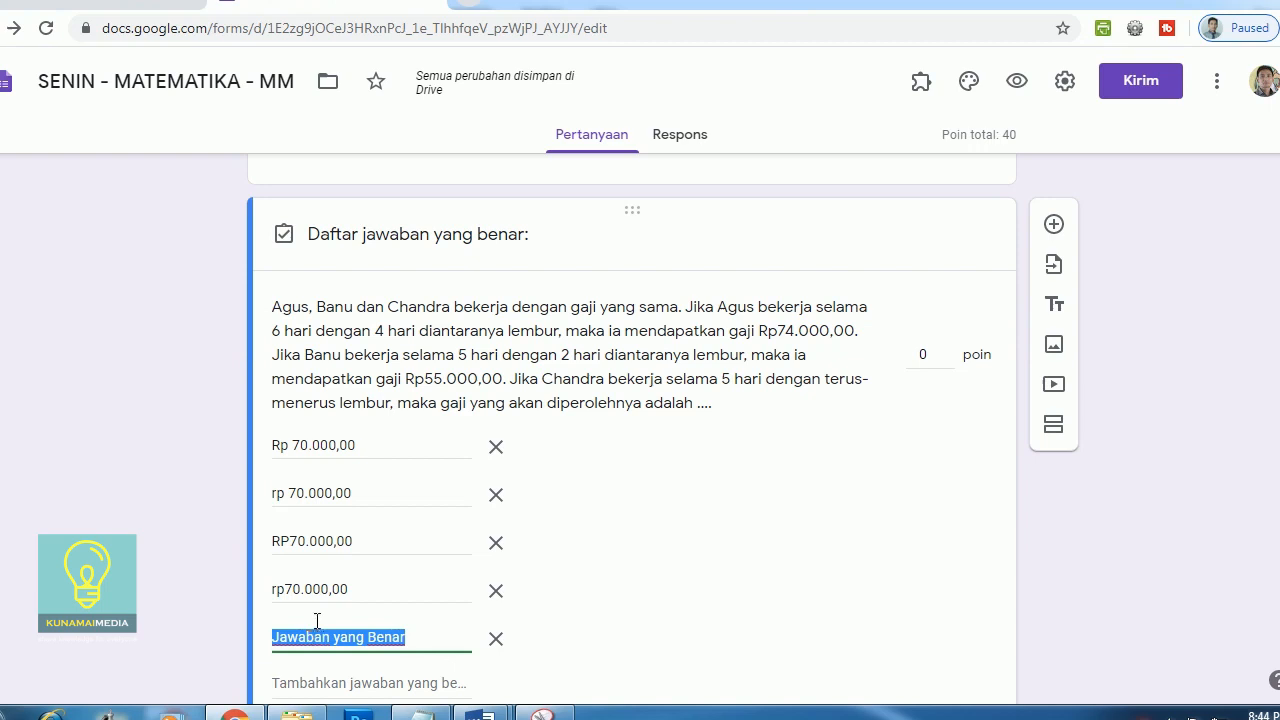
{"action": "type", "text": "rp"}
{"action": "key", "text": "BackSpace"}
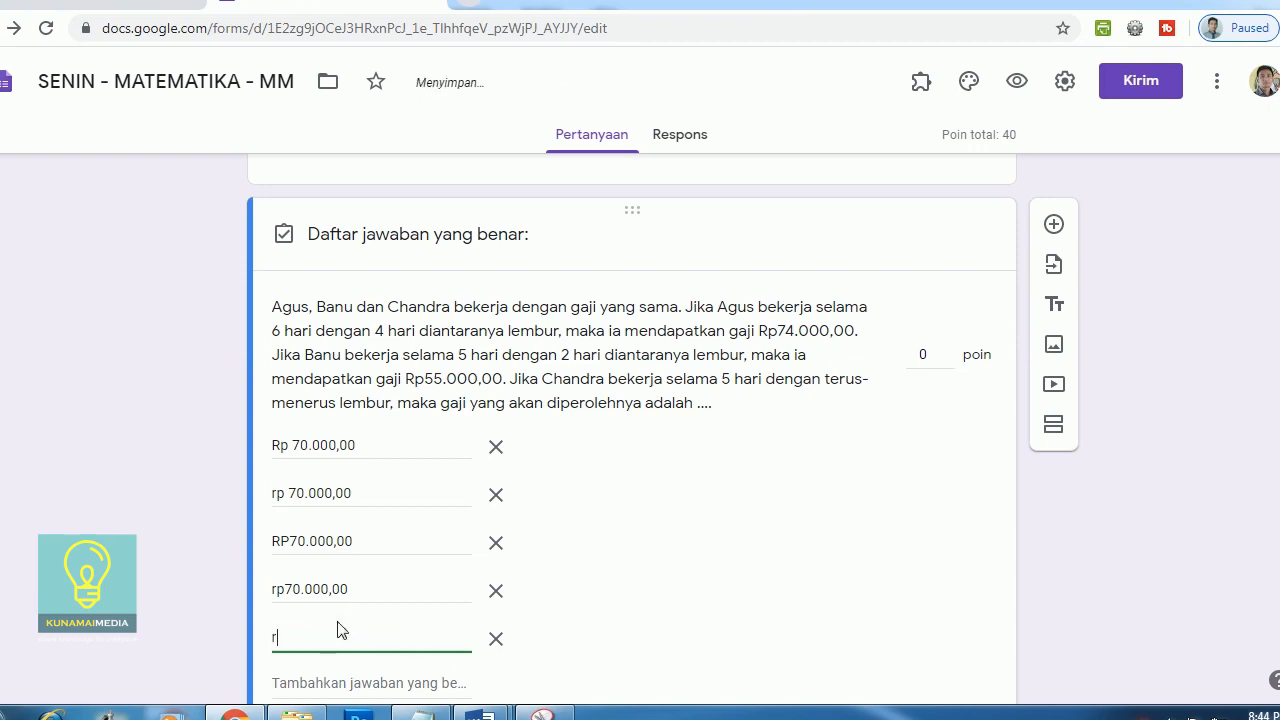
{"action": "type", "text": "RP"}
{"action": "type", "text": "7000"}
{"action": "key", "text": "BackSpace"}
{"action": "left_click", "coordinate": [310, 681]}
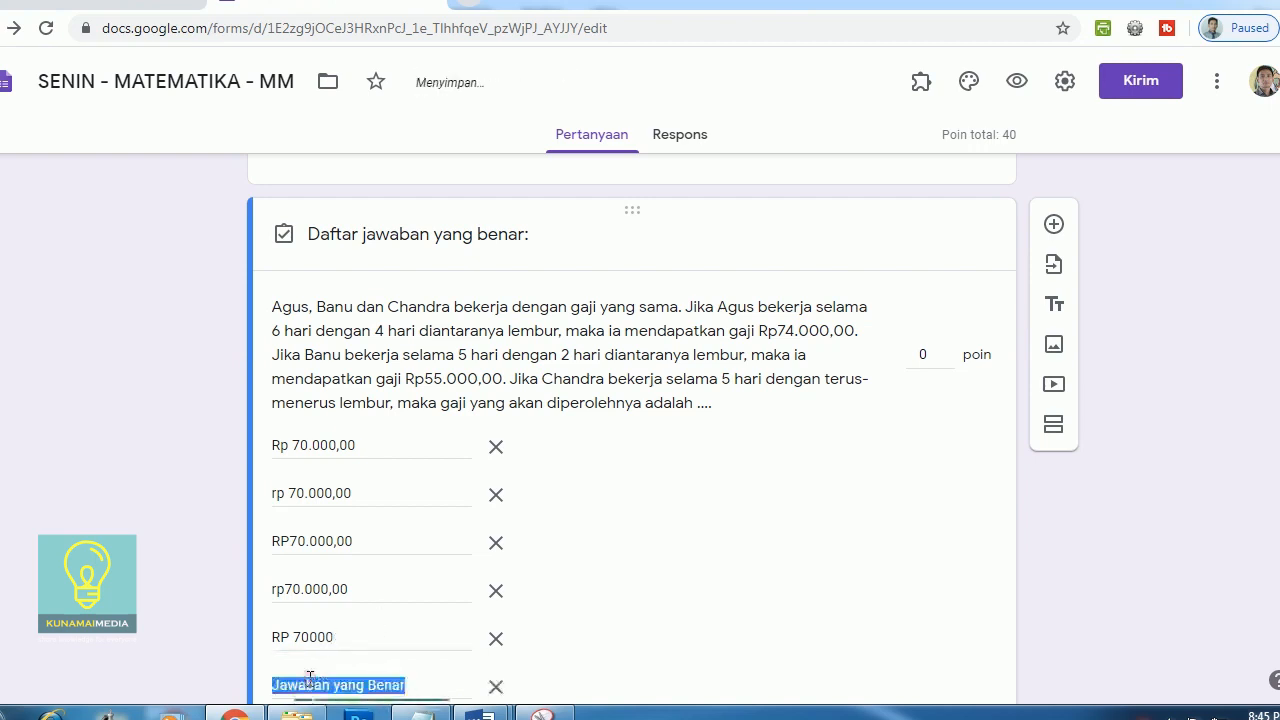
{"action": "type", "text": "Rp"}
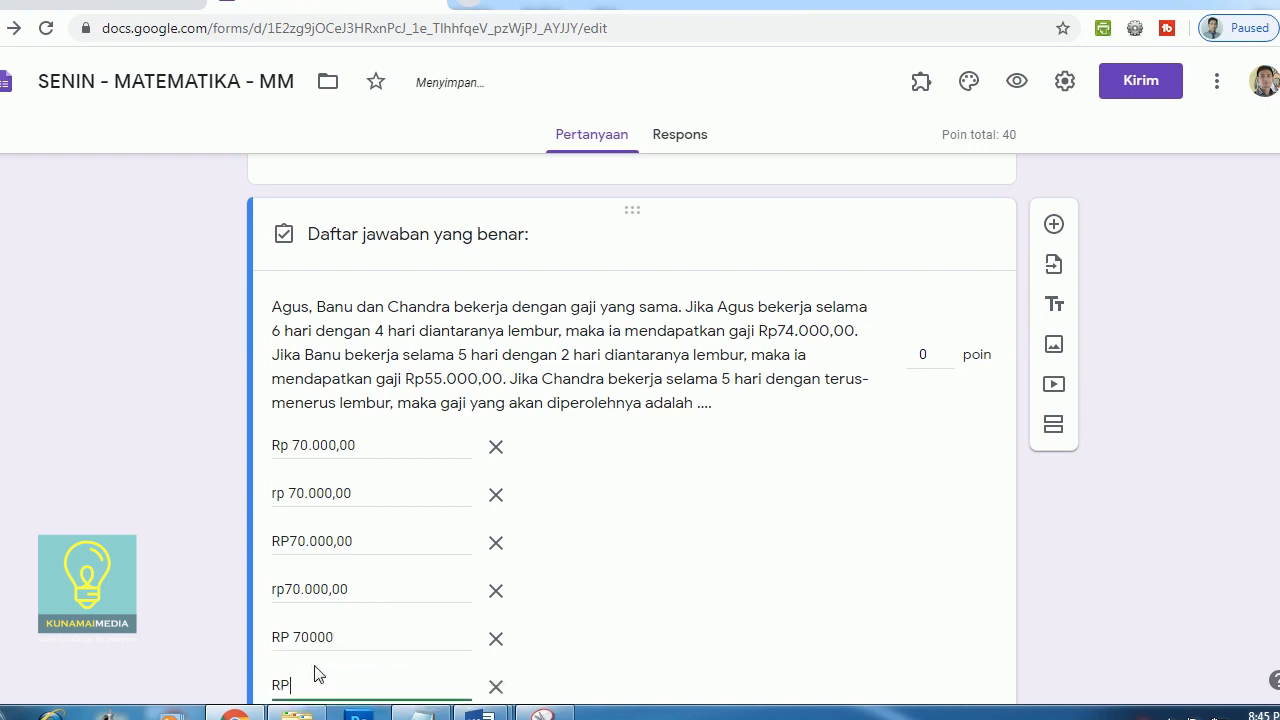
{"action": "key", "text": "BackSpace"}
{"action": "key", "text": "BackSpace"}
{"action": "type", "text": "rp 700"}
Add the accepted answers 70.000,00 and 70.000, both without the currency prefix
{"action": "scroll", "coordinate": [314, 491], "scroll_direction": "down", "scroll_amount": 3}
{"action": "left_click", "coordinate": [318, 439]}
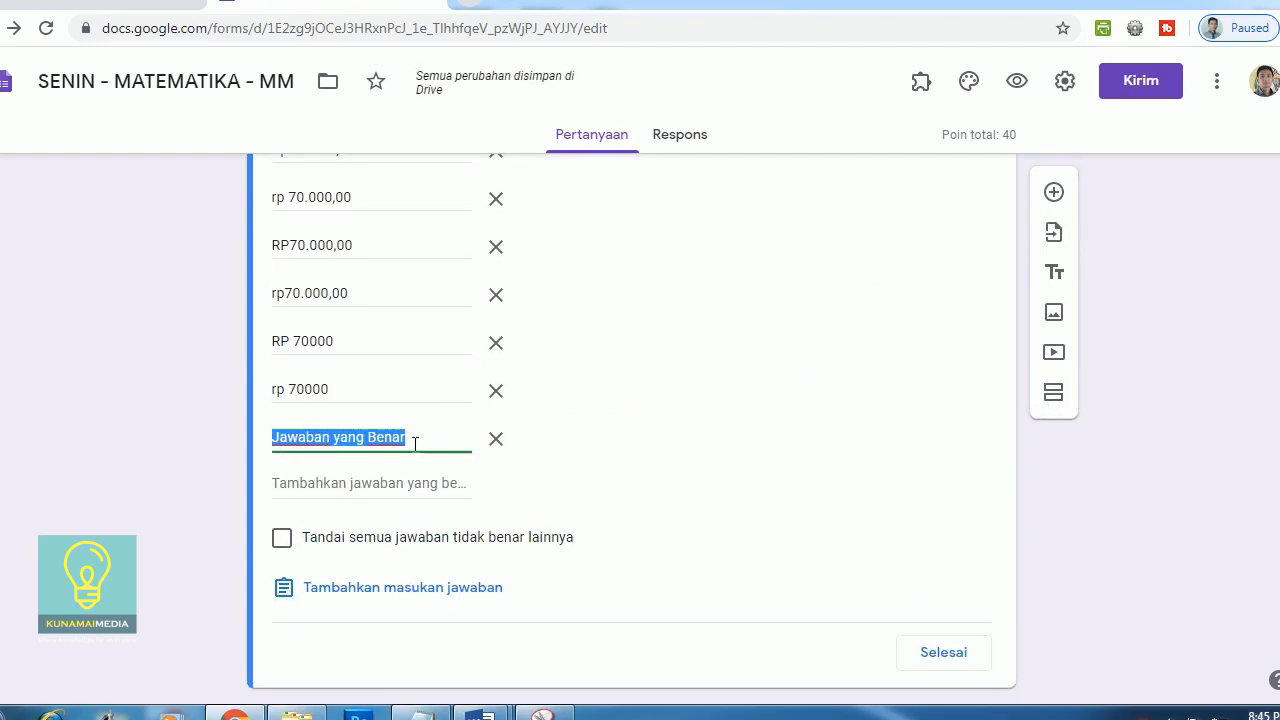
{"action": "type", "text": "70.000"}
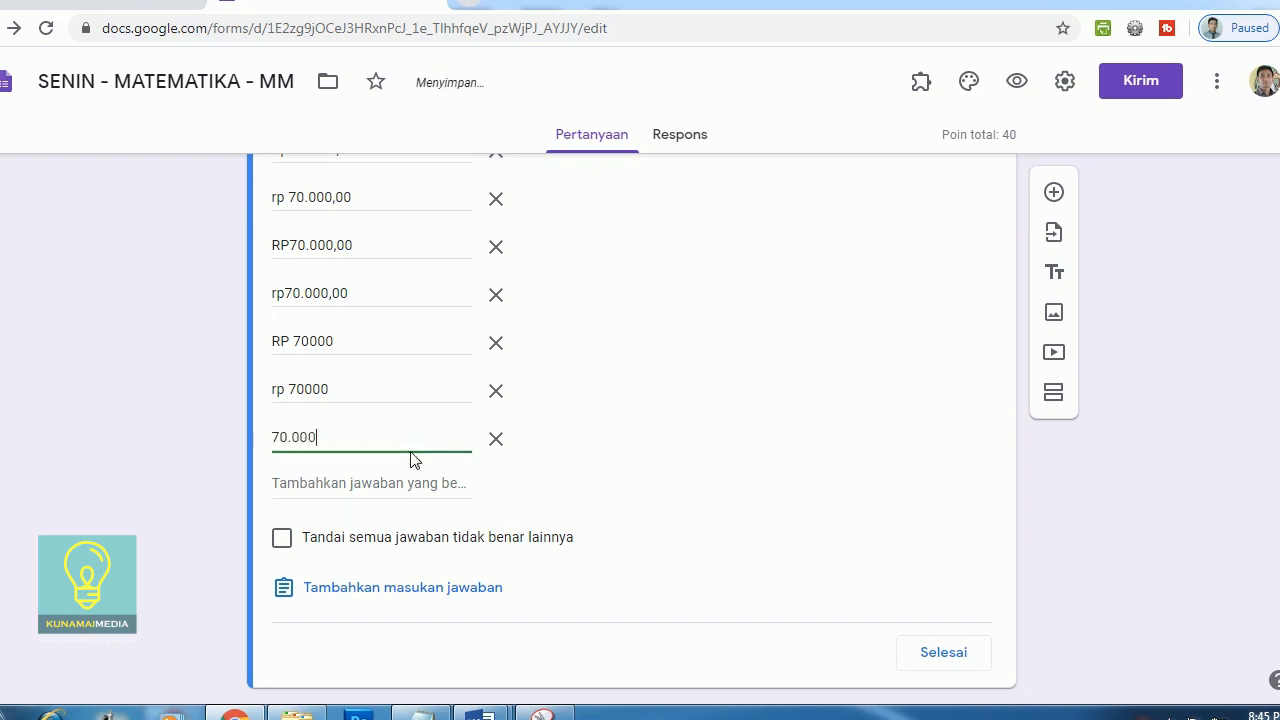
{"action": "type", "text": ",000"}
{"action": "left_click", "coordinate": [297, 483]}
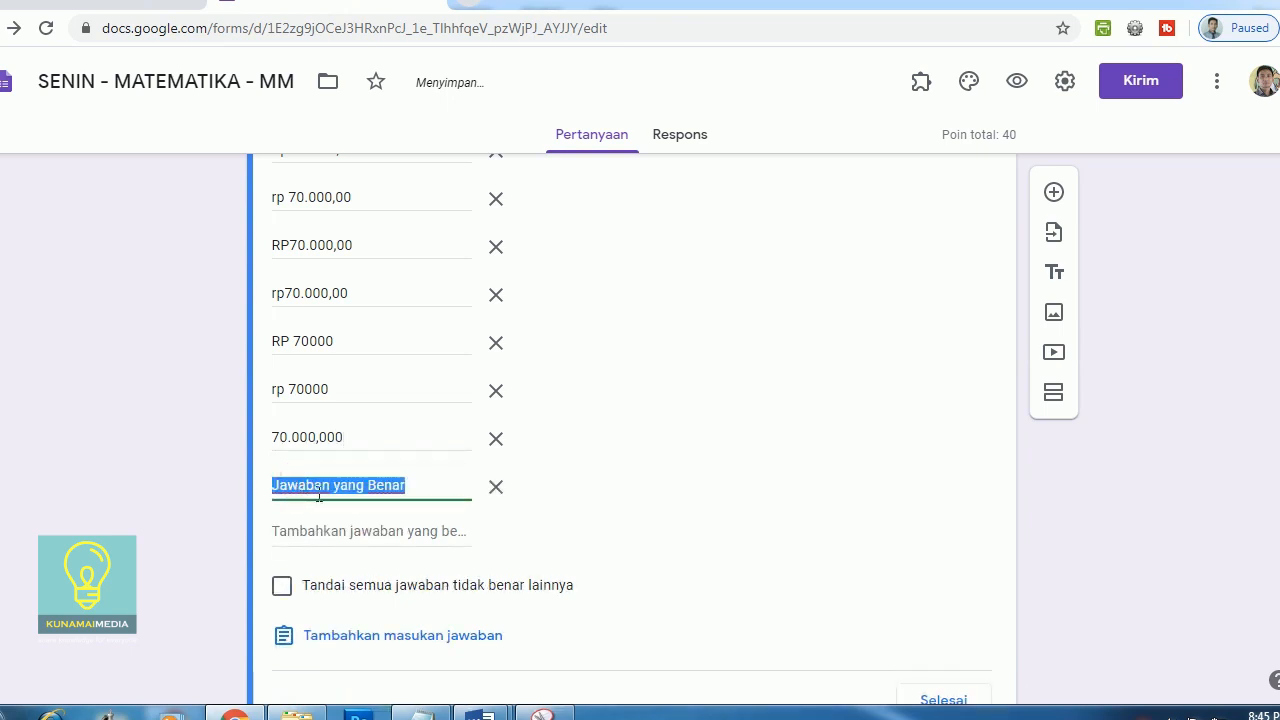
{"action": "type", "text": "70"}
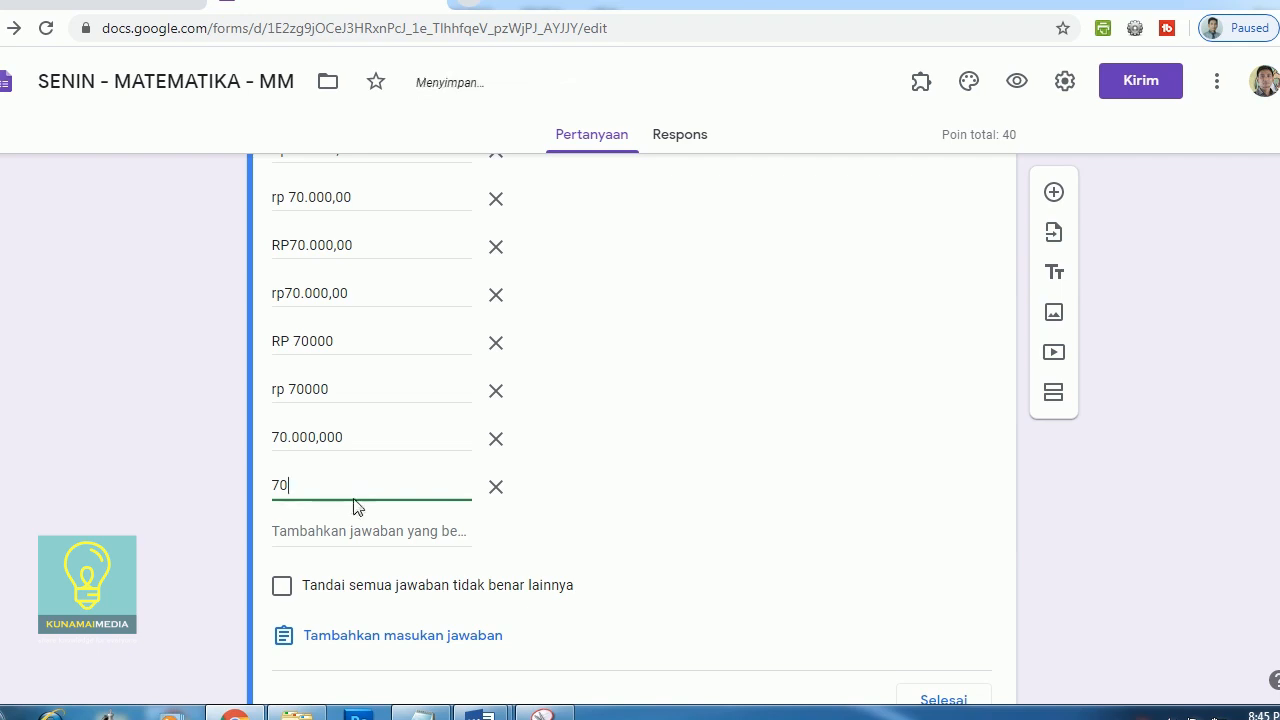
{"action": "double_click", "coordinate": [357, 437]}
{"action": "left_click", "coordinate": [357, 437]}
{"action": "key", "text": "BackSpace"}
{"action": "double_click", "coordinate": [307, 487]}
{"action": "type", "text": "70000"}
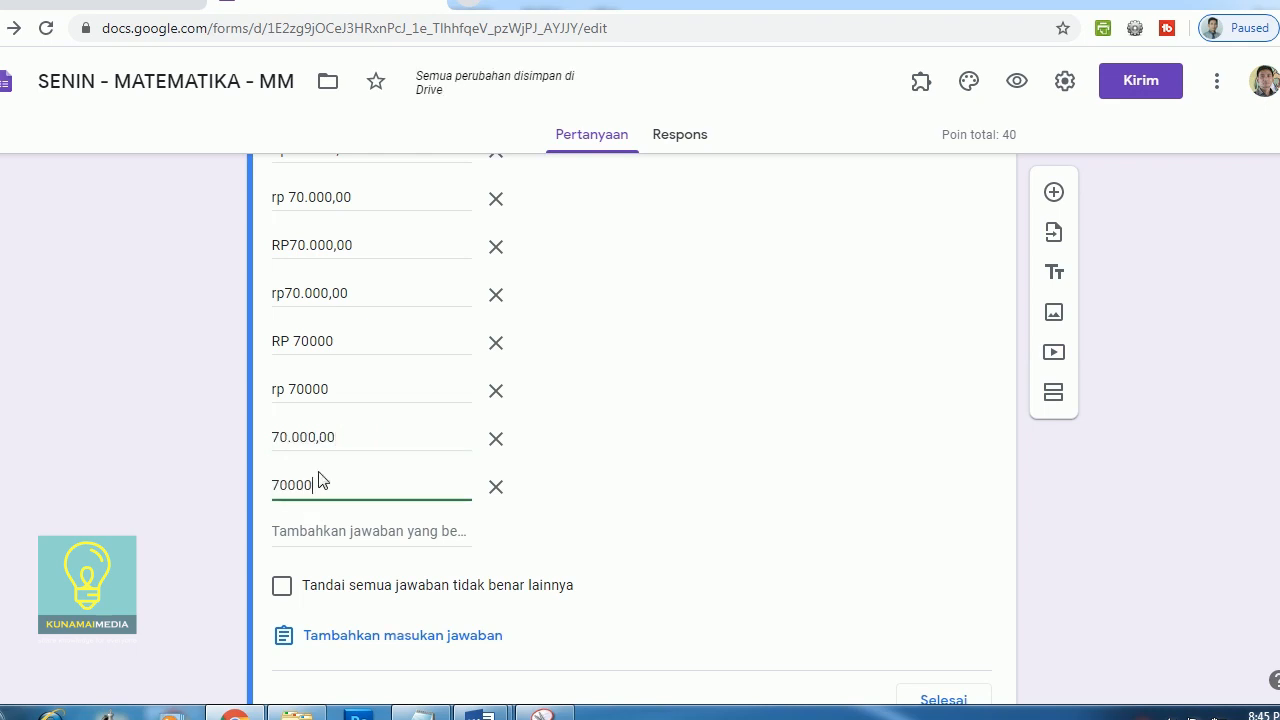
{"action": "left_click", "coordinate": [288, 487]}
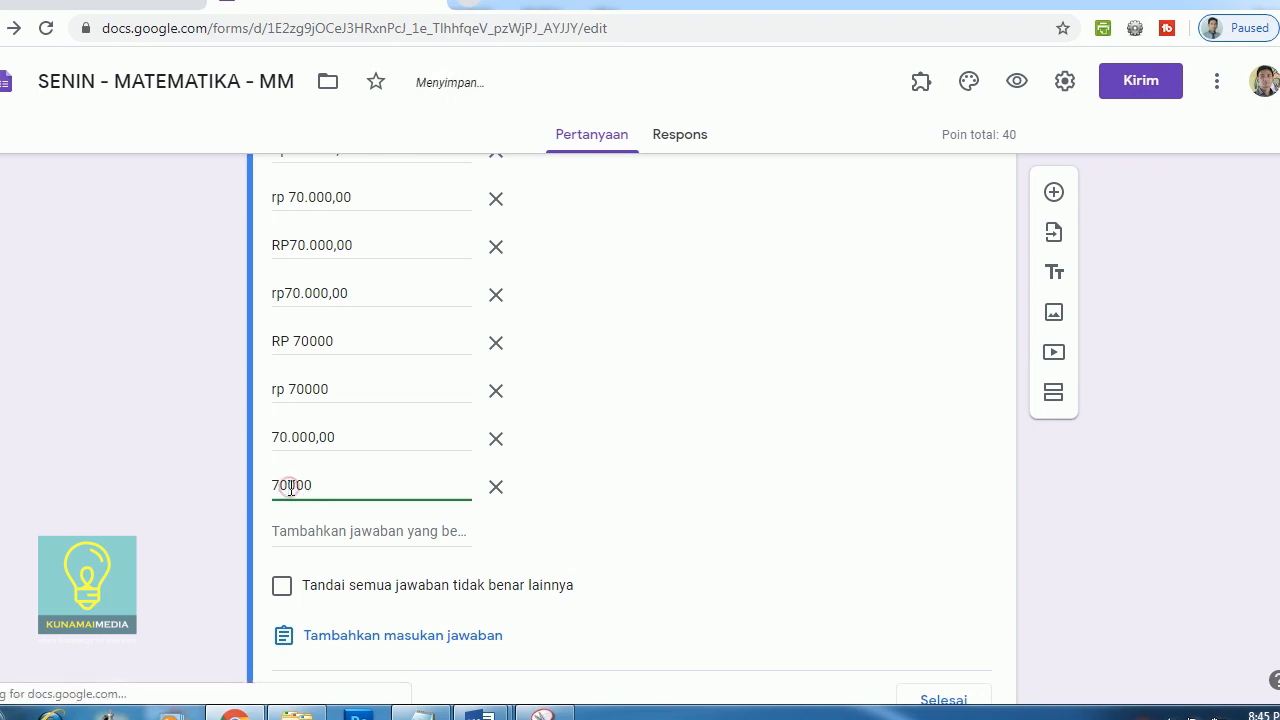
{"action": "type", "text": "."}
{"action": "left_click", "coordinate": [320, 486]}
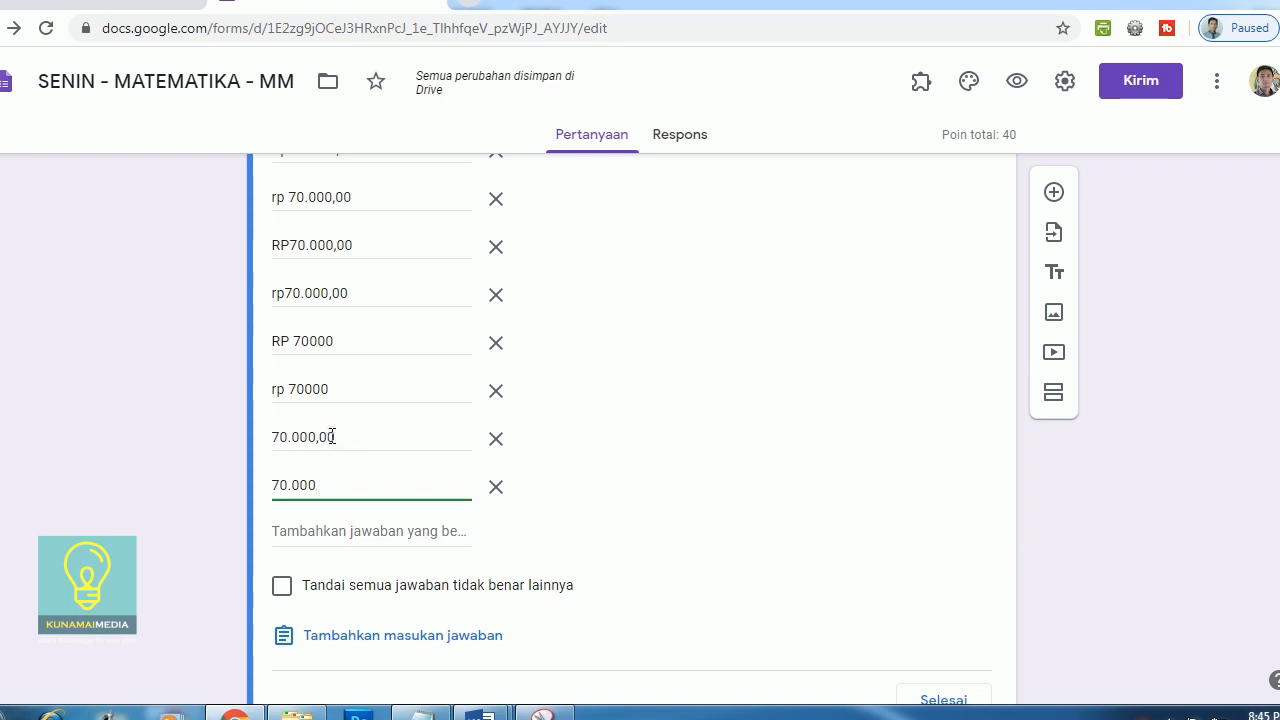
Add 70000 as a further accepted answer to the overtime wage question
{"action": "left_click", "coordinate": [308, 531]}
{"action": "type", "text": "70"}
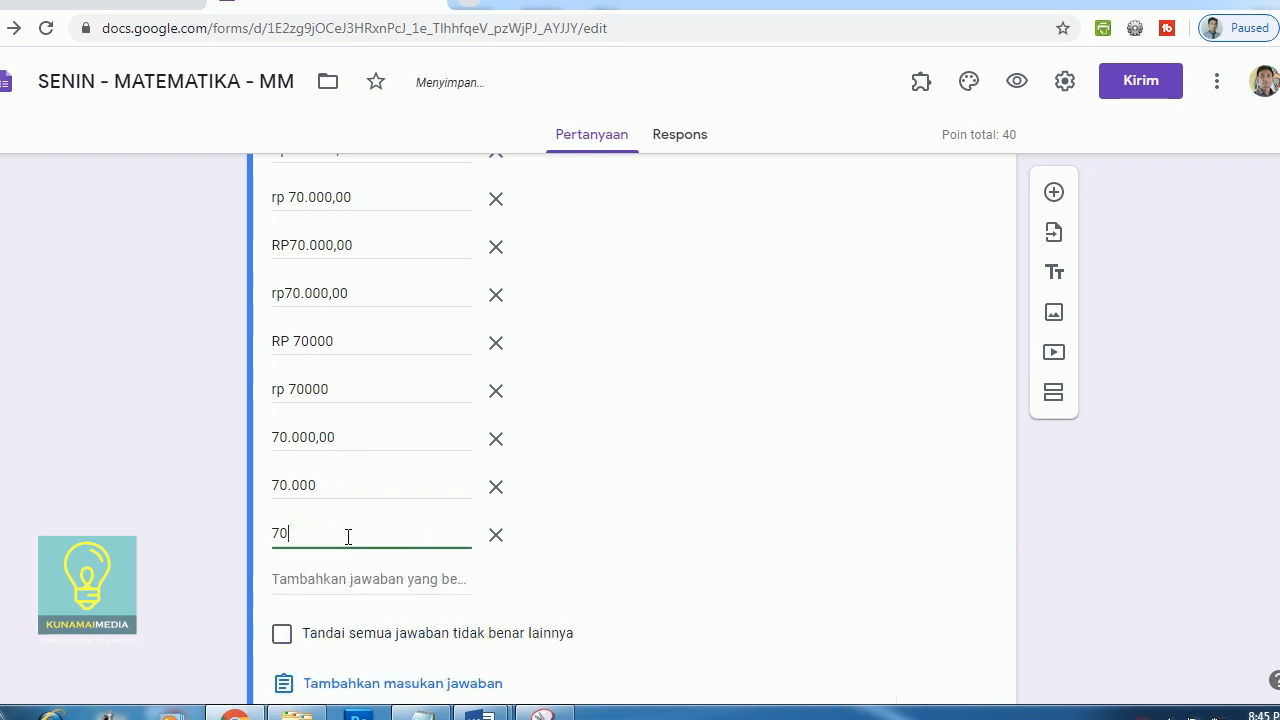
{"action": "type", "text": "00"}
Make the overtime wage question worth 10 points and finish its answer key
{"action": "scroll", "coordinate": [183, 478], "scroll_direction": "up", "scroll_amount": 1}
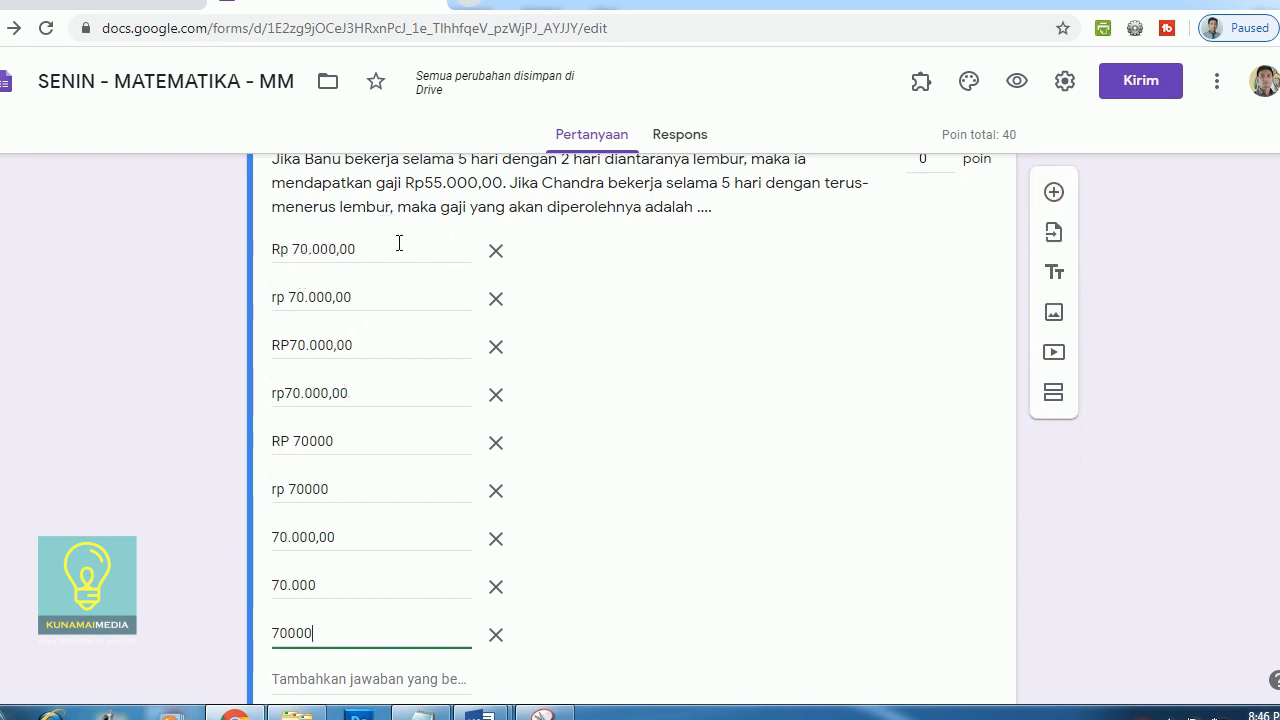
{"action": "scroll", "coordinate": [803, 494], "scroll_direction": "up", "scroll_amount": 3}
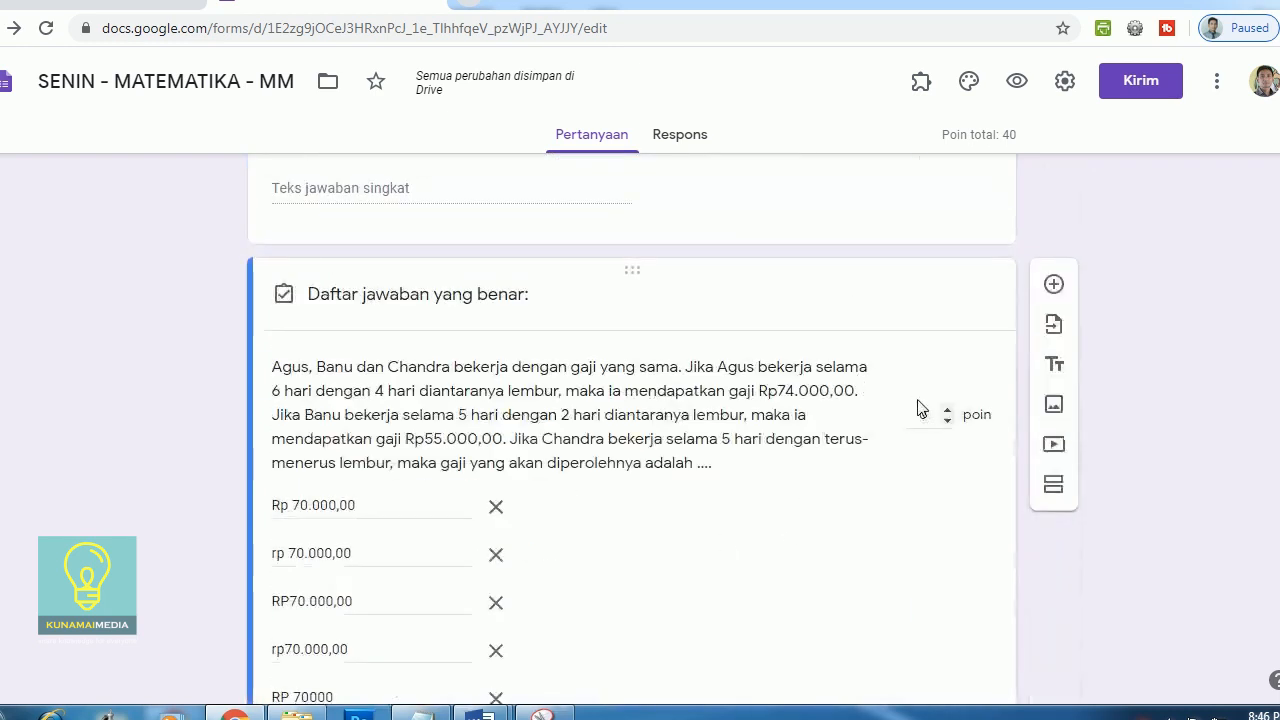
{"action": "left_click", "coordinate": [925, 412]}
{"action": "key", "text": "BackSpace"}
{"action": "scroll", "coordinate": [900, 514], "scroll_direction": "down", "scroll_amount": 5}
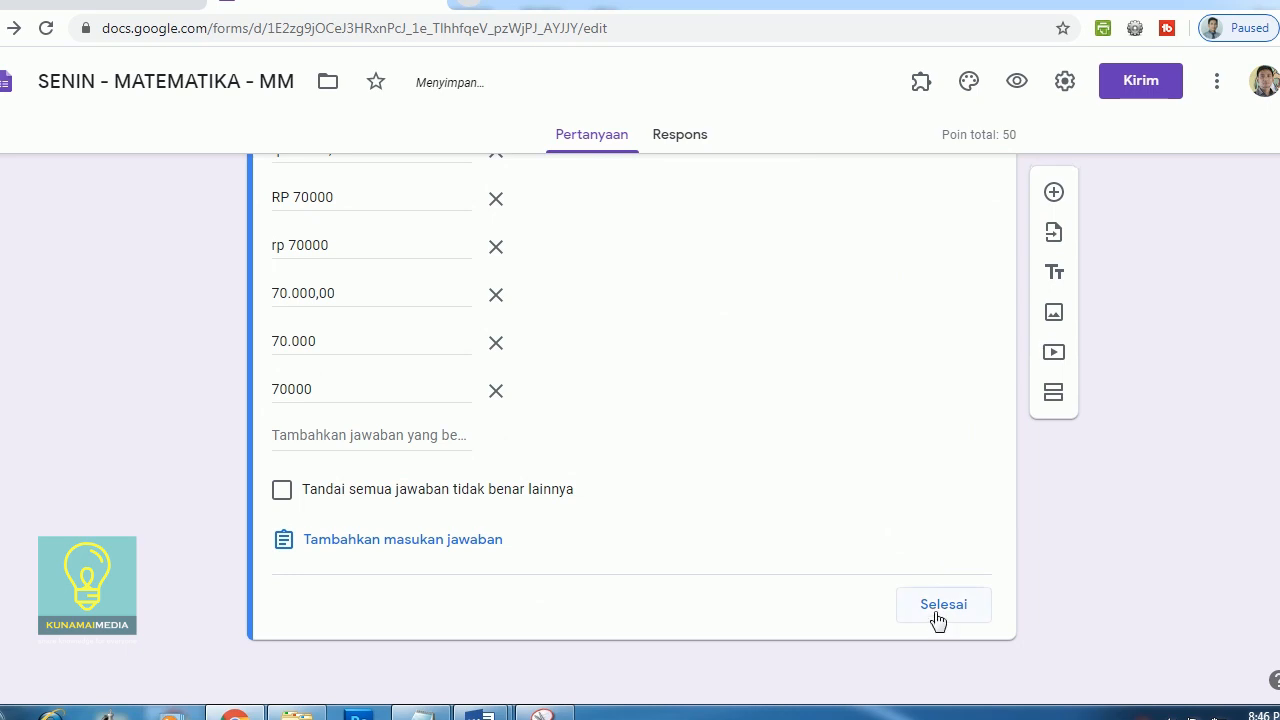
{"action": "left_click", "coordinate": [943, 605]}
{"action": "scroll", "coordinate": [734, 471], "scroll_direction": "up", "scroll_amount": 1}
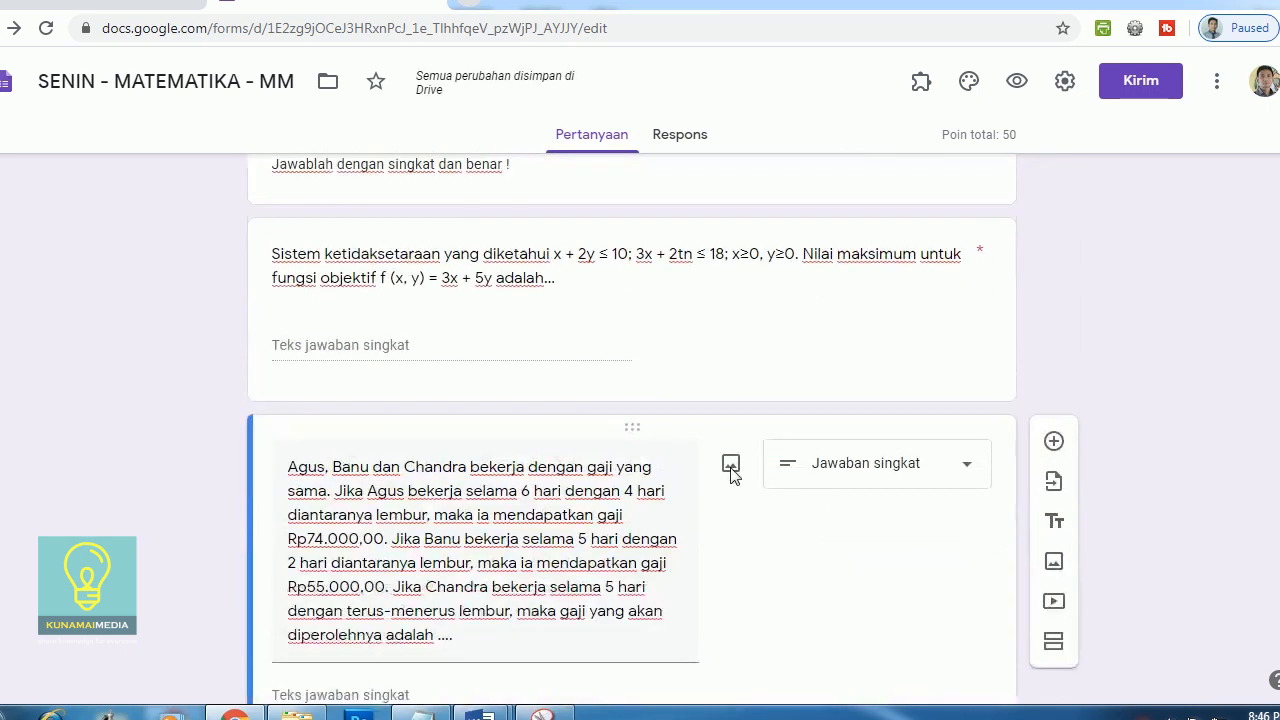
{"action": "scroll", "coordinate": [686, 358], "scroll_direction": "up", "scroll_amount": 2}
{"action": "scroll", "coordinate": [683, 385], "scroll_direction": "down", "scroll_amount": 3}
{"action": "scroll", "coordinate": [680, 402], "scroll_direction": "up", "scroll_amount": 7}
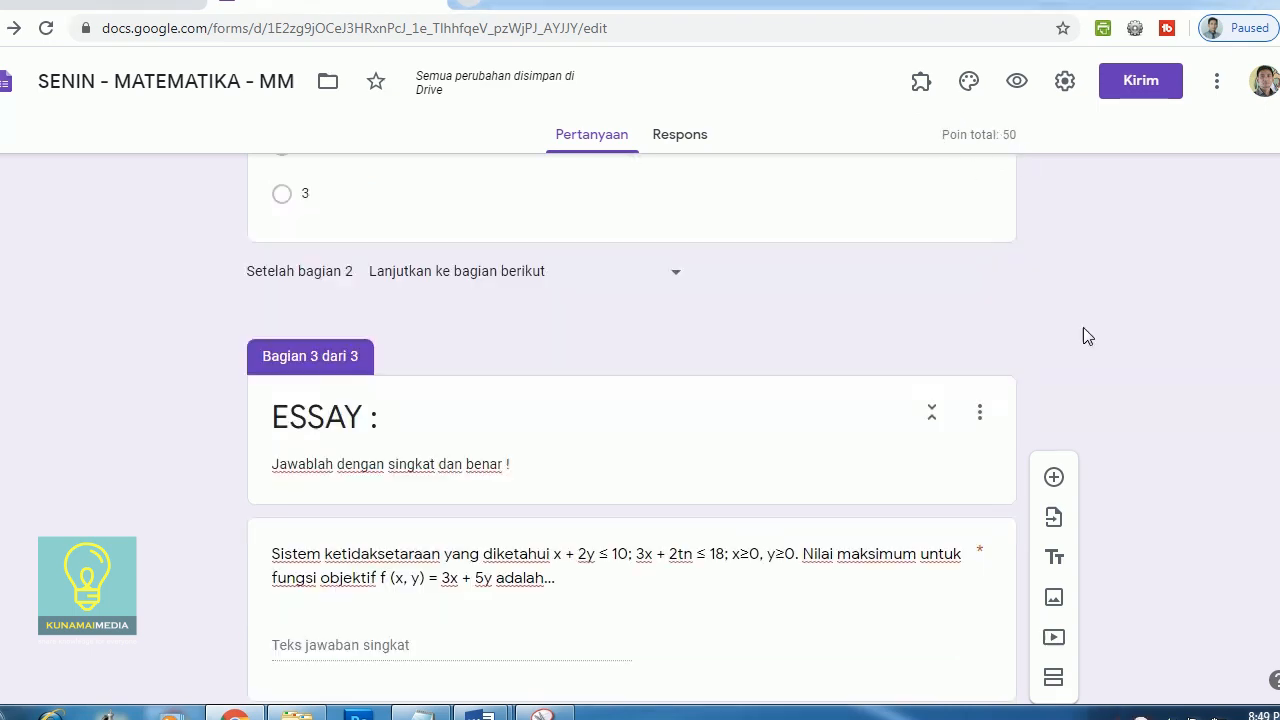
Limit the form to 1 response per respondent, show the progress status and shuffle the question order in the form settings
{"action": "left_click", "coordinate": [1064, 84]}
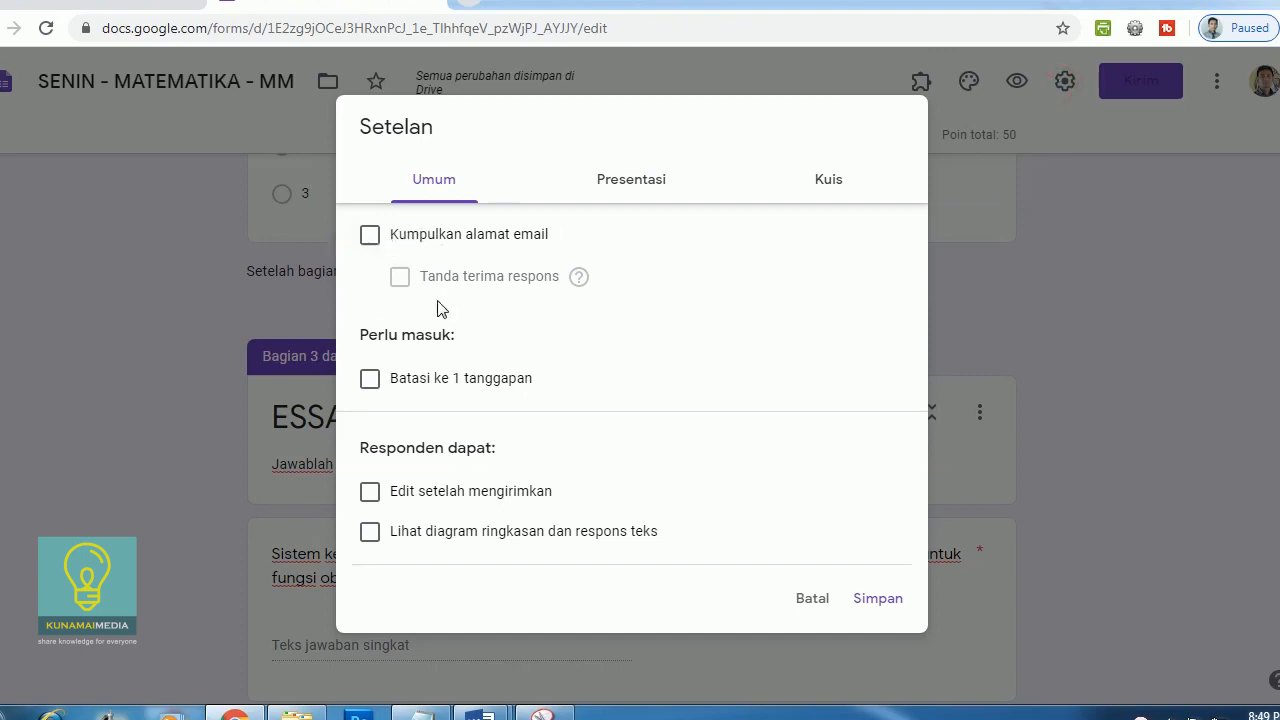
{"action": "left_click", "coordinate": [405, 383]}
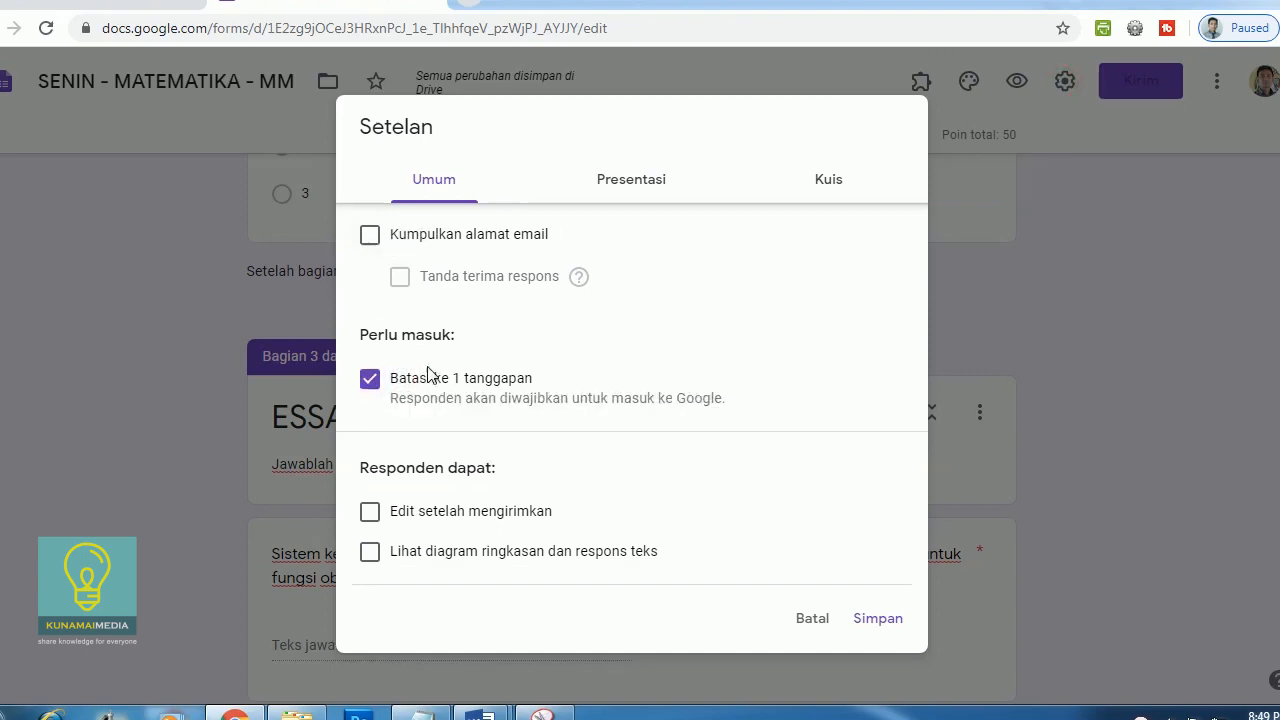
{"action": "left_click", "coordinate": [608, 200]}
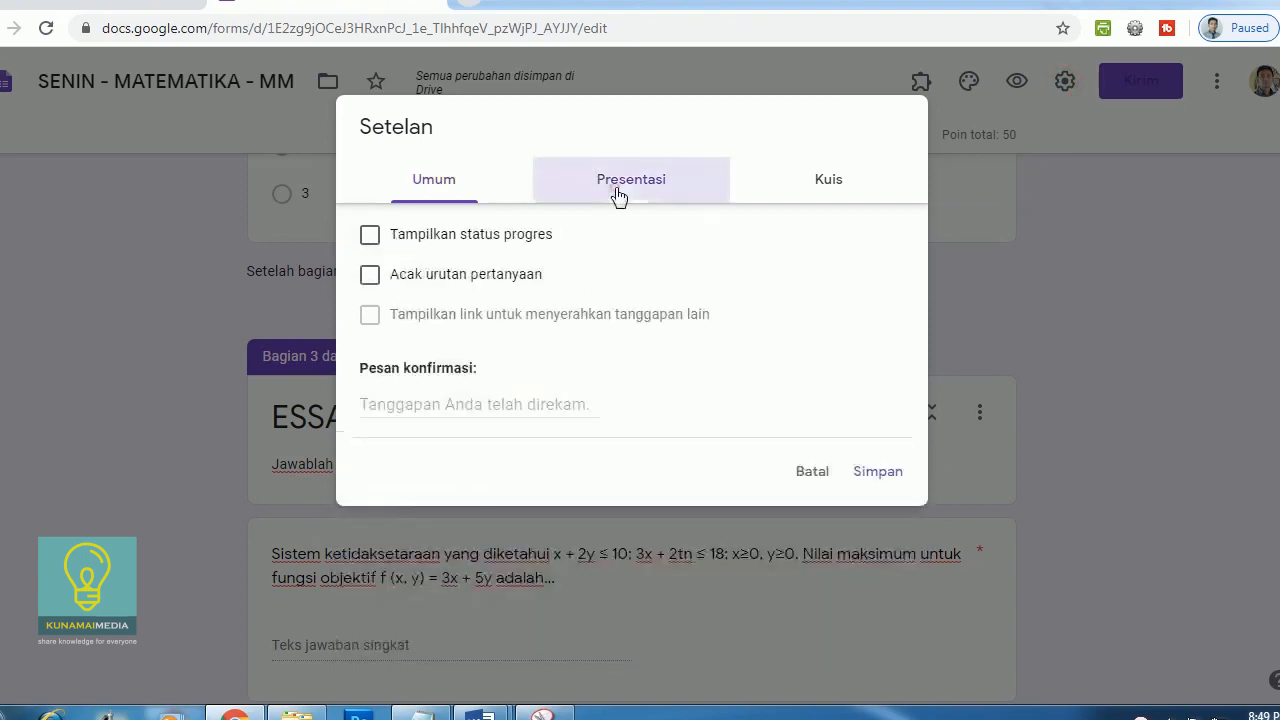
{"action": "left_click", "coordinate": [422, 246]}
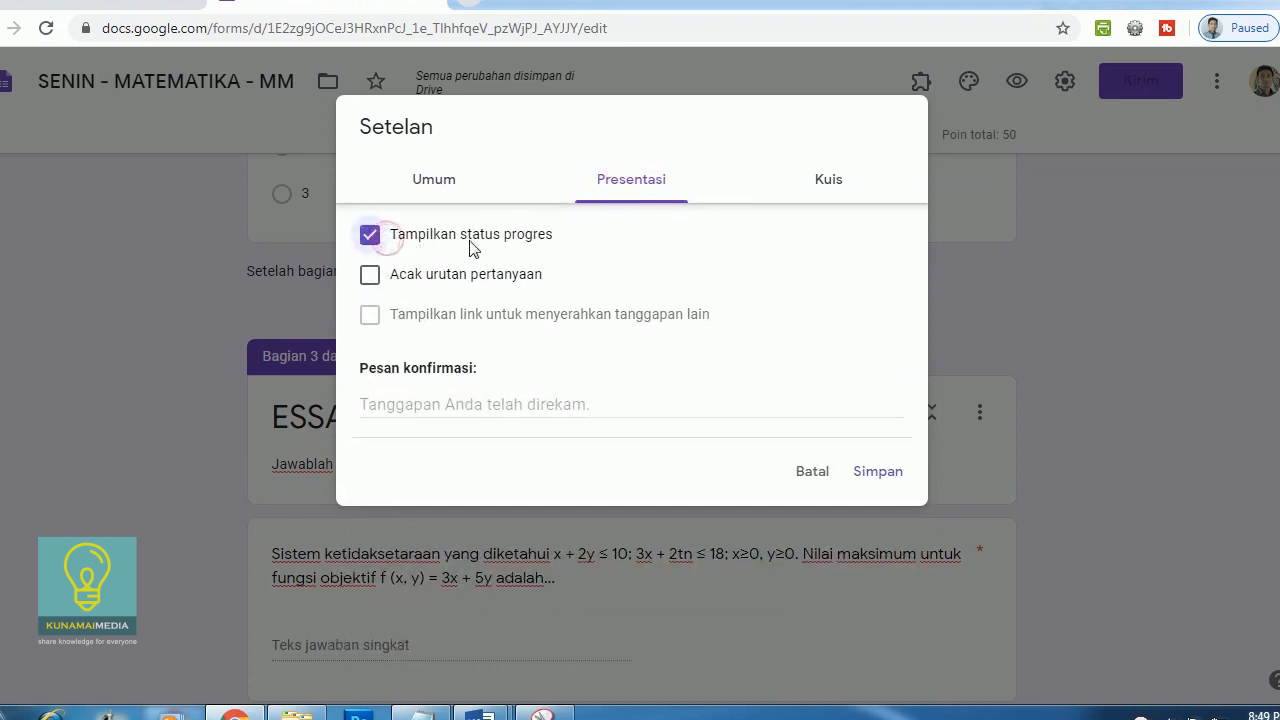
{"action": "left_click", "coordinate": [374, 282]}
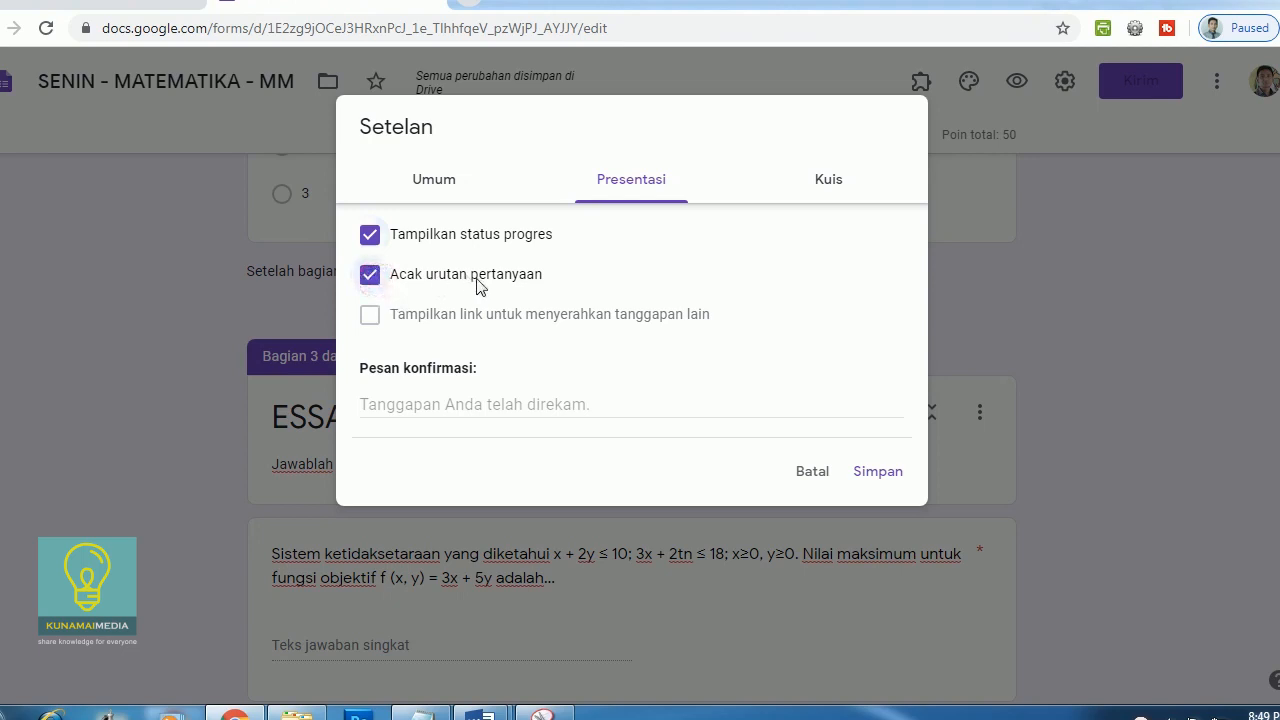
Hide missed questions, correct answers and point values from respondents in the quiz options, and save the form settings
{"action": "left_click", "coordinate": [829, 180]}
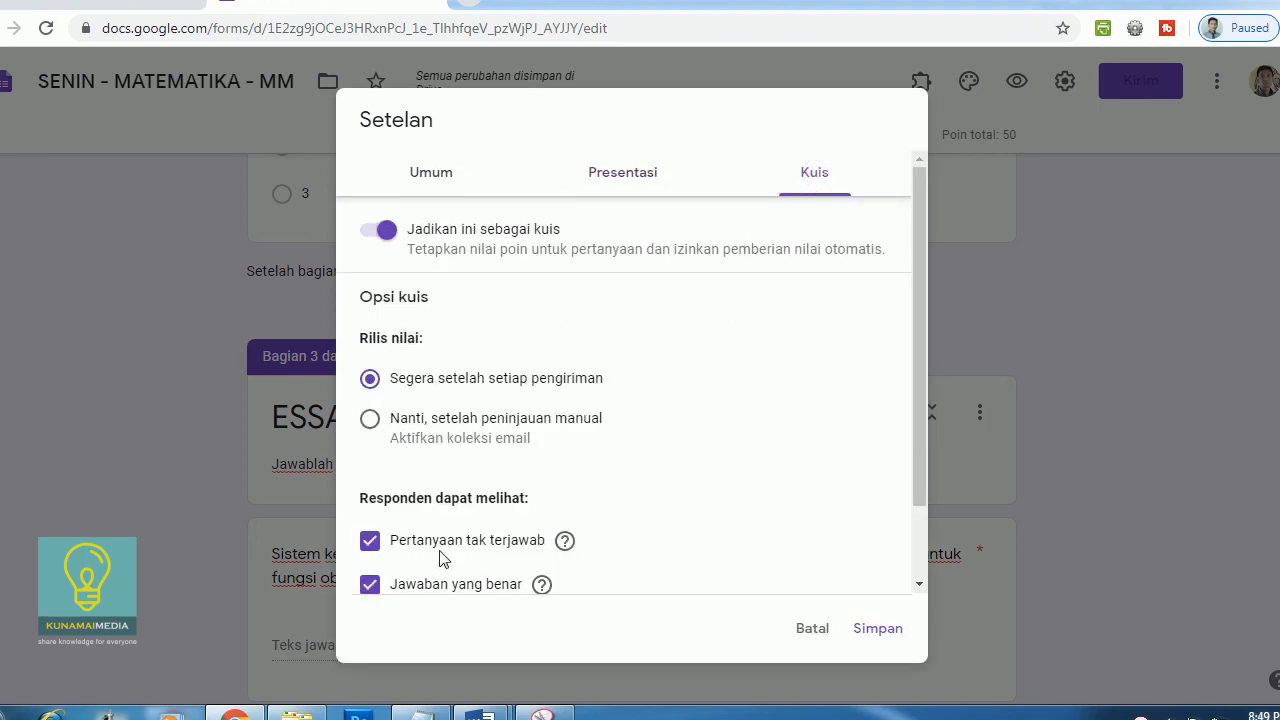
{"action": "scroll", "coordinate": [443, 558], "scroll_direction": "down", "scroll_amount": 2}
{"action": "left_click", "coordinate": [369, 448]}
{"action": "left_click", "coordinate": [369, 492]}
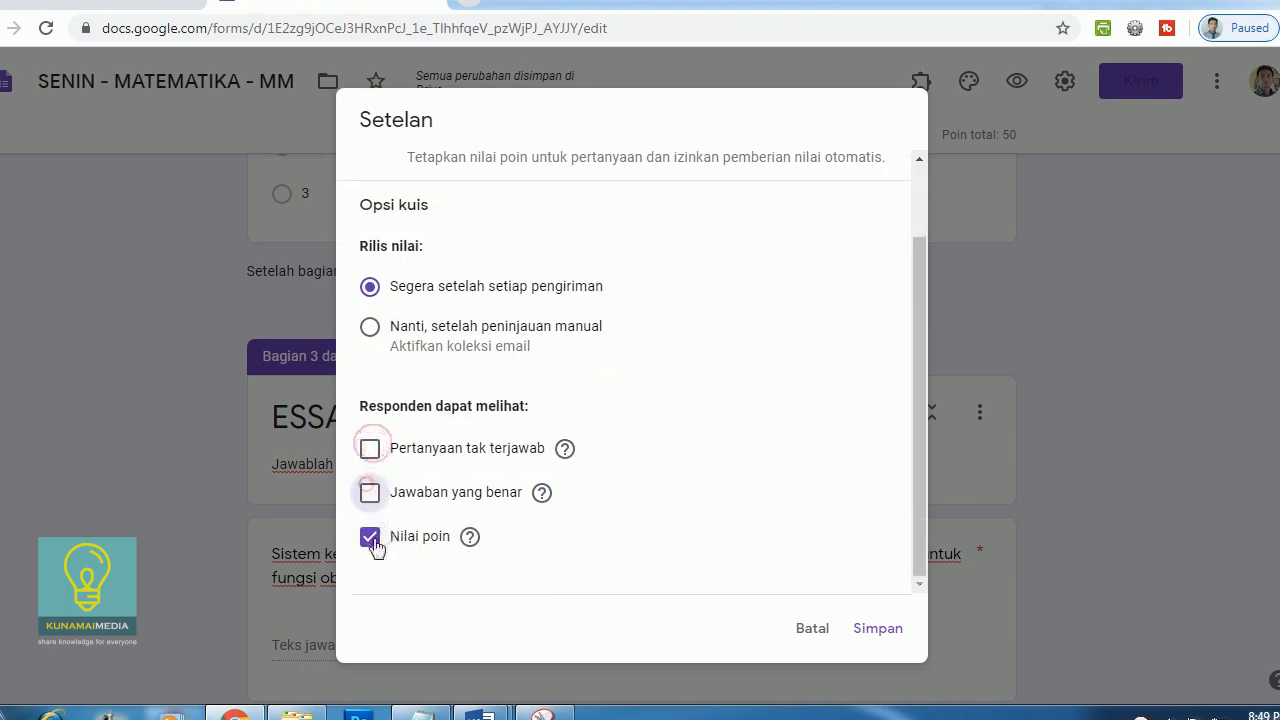
{"action": "left_click", "coordinate": [370, 538]}
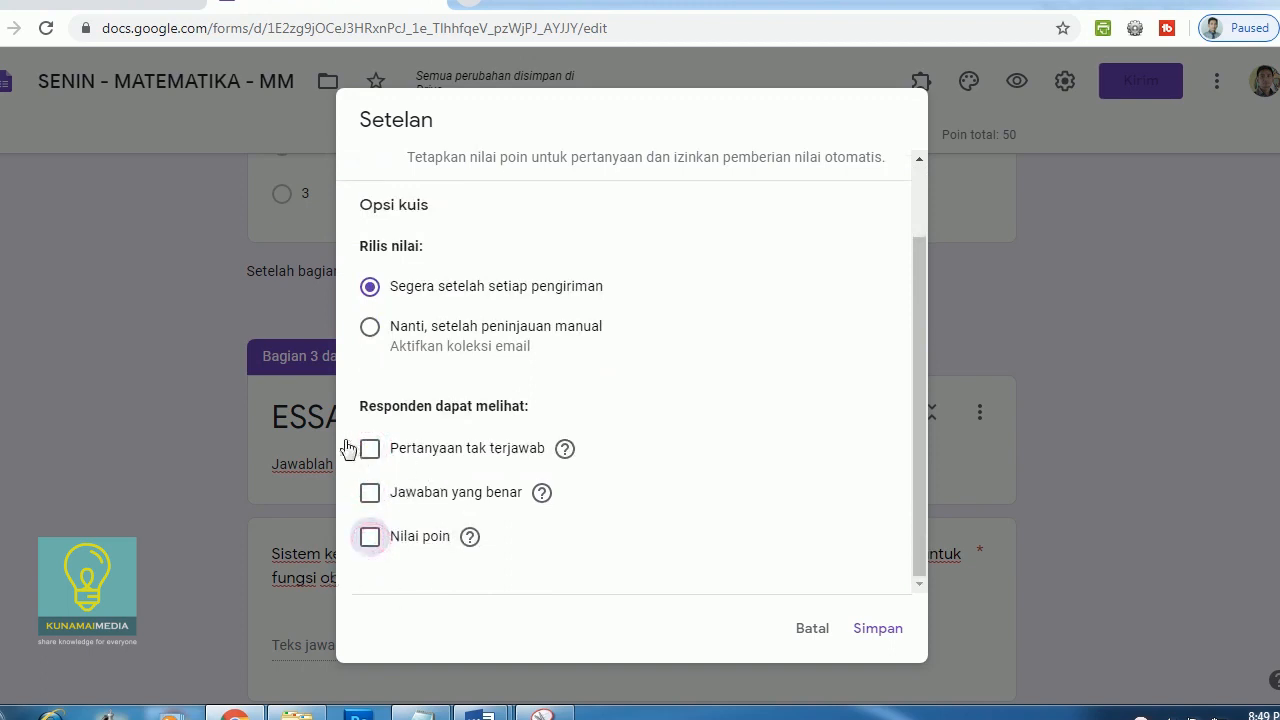
{"action": "left_click", "coordinate": [877, 630]}
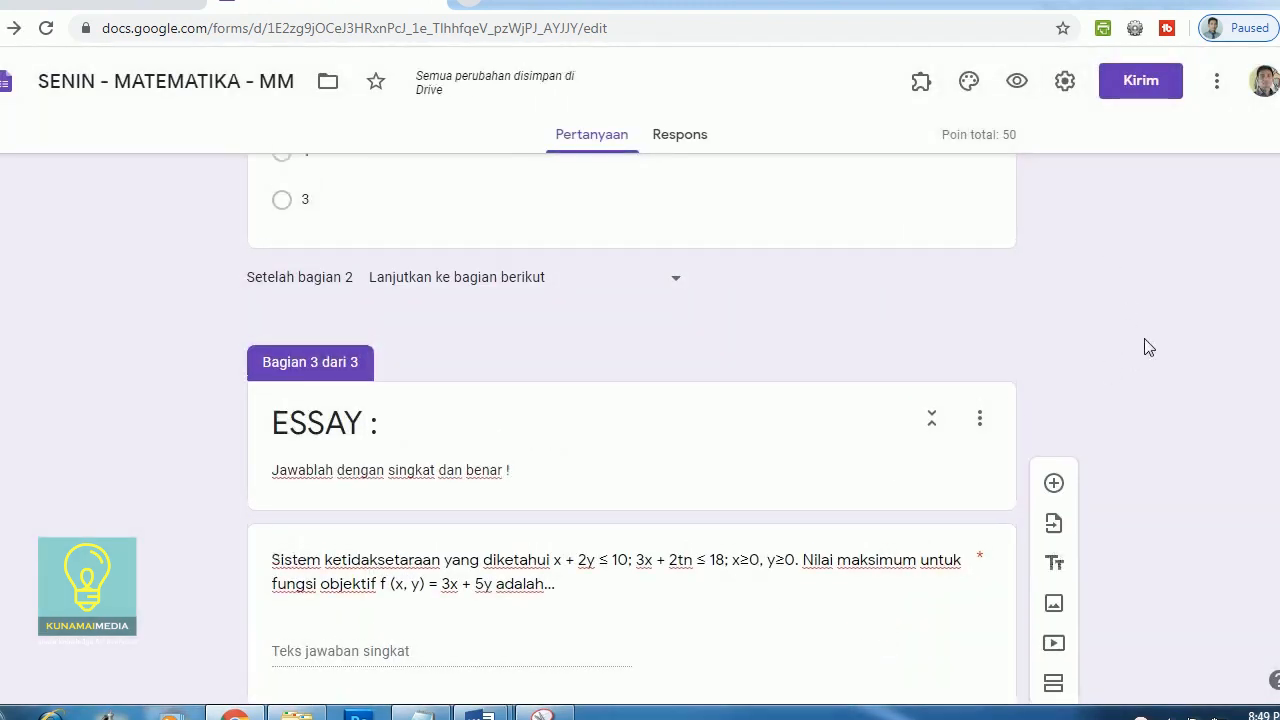
Switch to Google Classroom, schedule the SESI 1 - MATEMATIKA - MM assignment for 13 Apr 07.00, and open its entry in the classwork list
{"action": "scroll", "coordinate": [1052, 304], "scroll_direction": "up", "scroll_amount": 5}
{"action": "scroll", "coordinate": [914, 357], "scroll_direction": "up", "scroll_amount": 5}
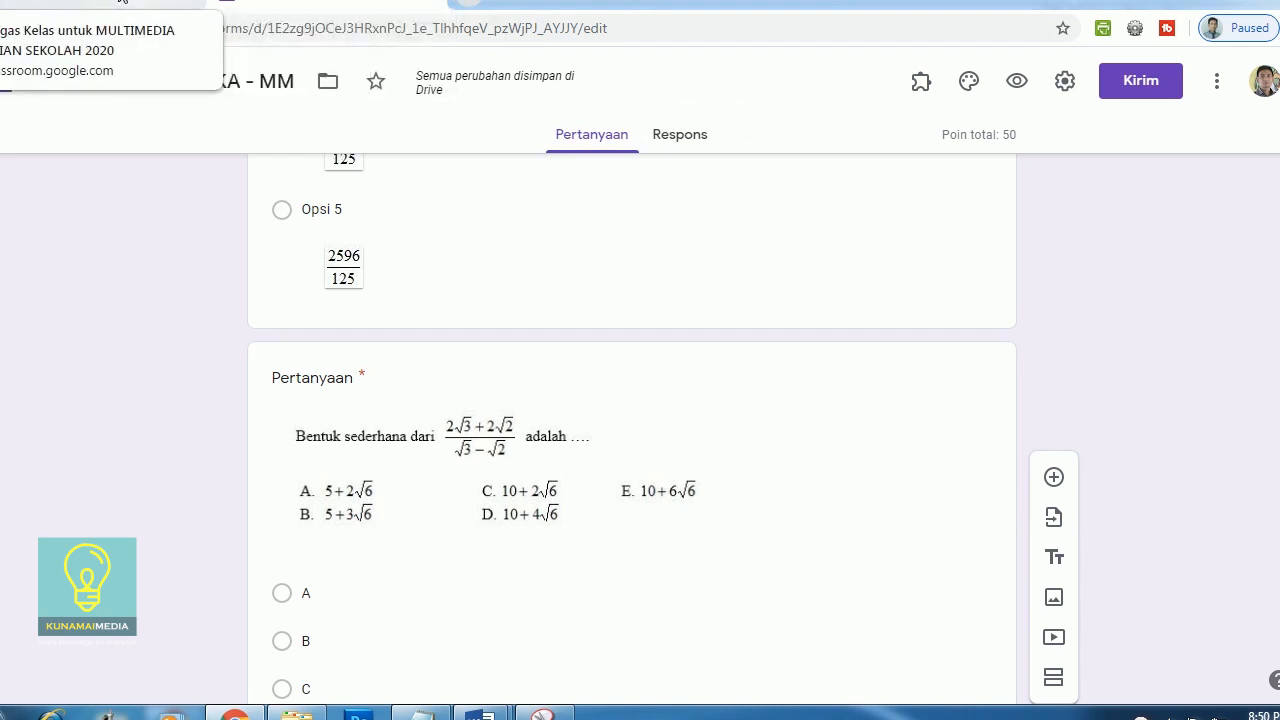
{"action": "left_click", "coordinate": [433, 2]}
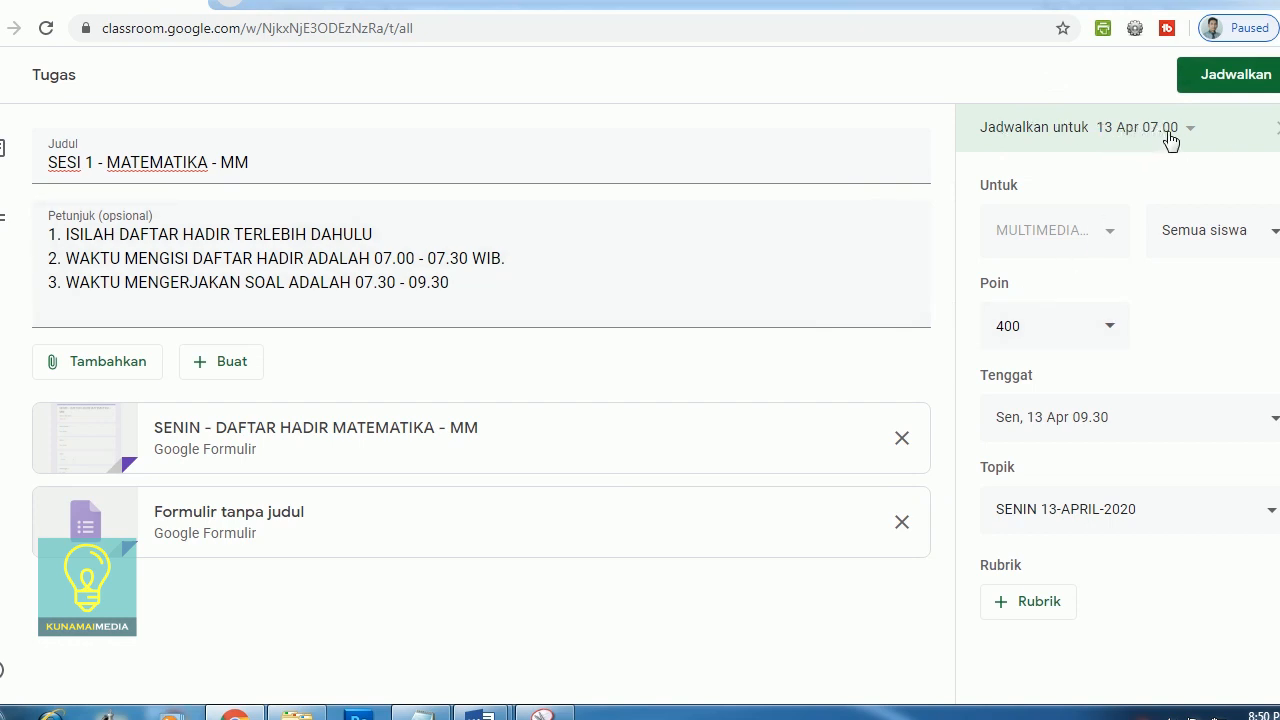
{"action": "left_click", "coordinate": [1238, 80]}
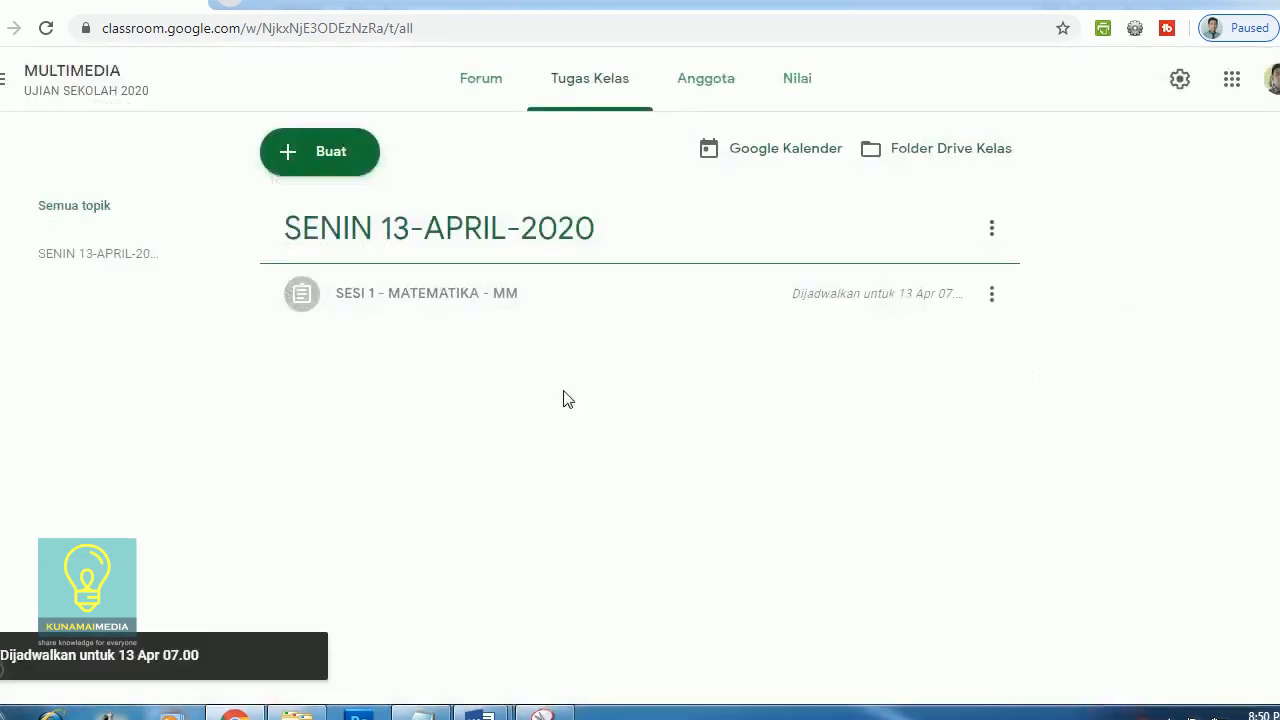
{"action": "left_click", "coordinate": [441, 297]}
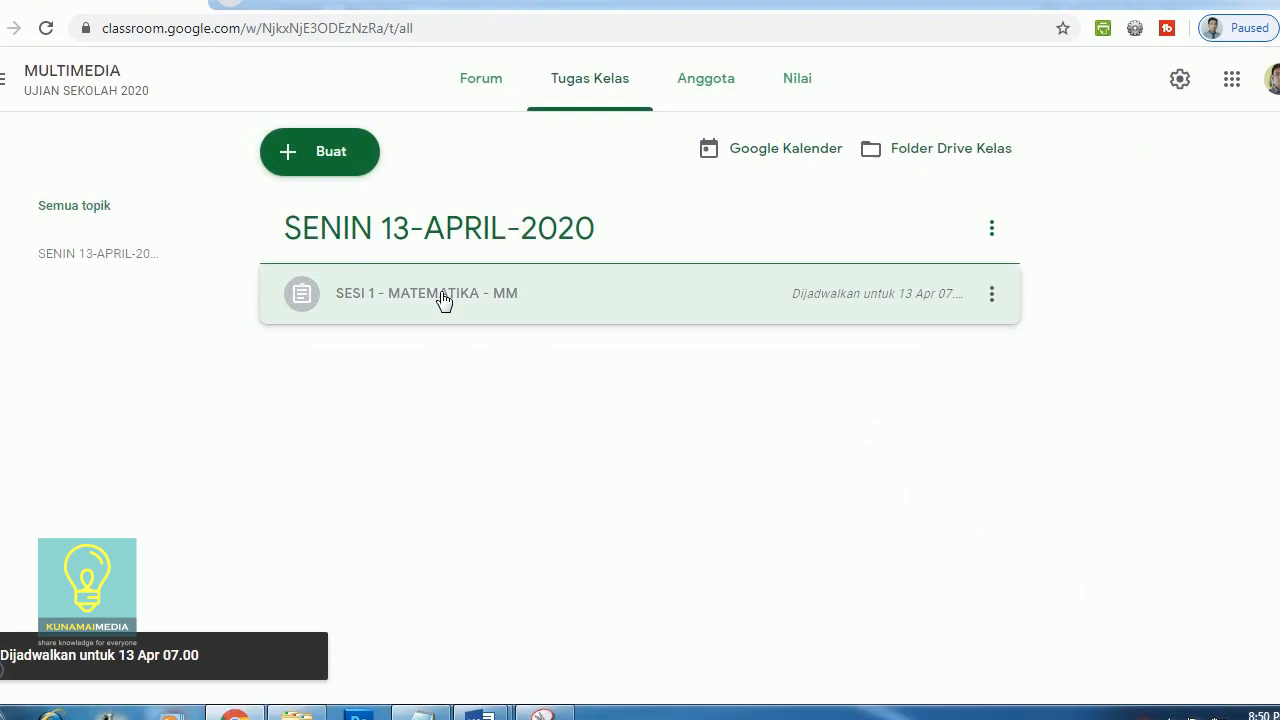